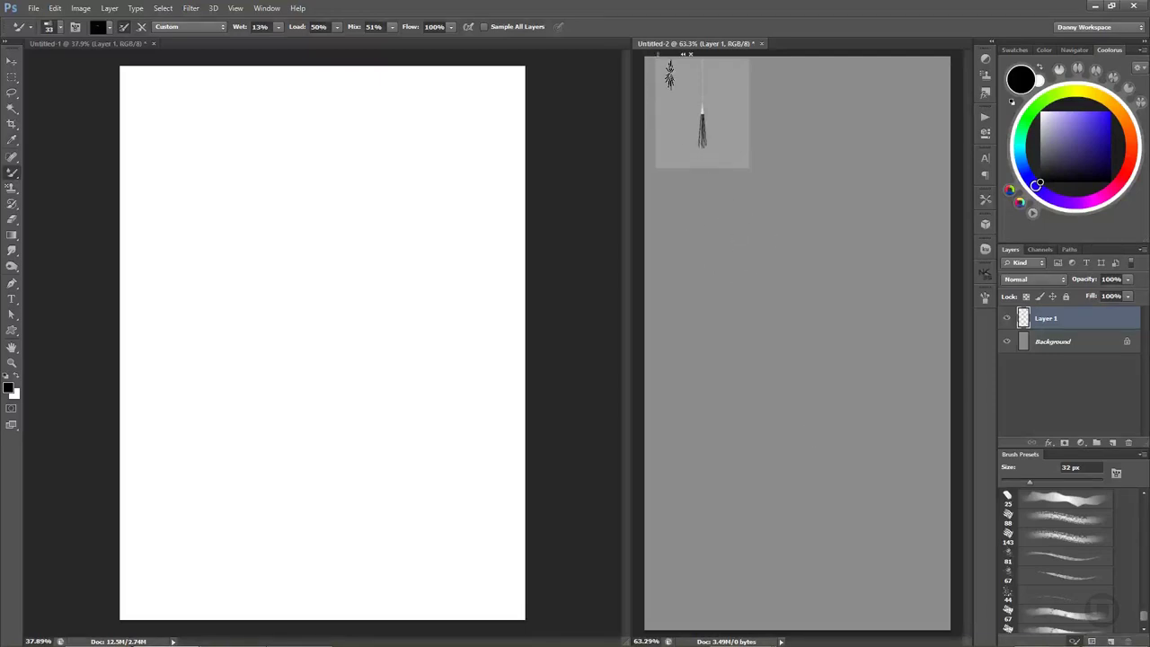
Resize the mixer brush to 25 px and undo a test dab on the gray Untitled-2 canvas.
{"action": "left_click_drag", "start_coordinate": [665, 59], "coordinate": [643, 58]}
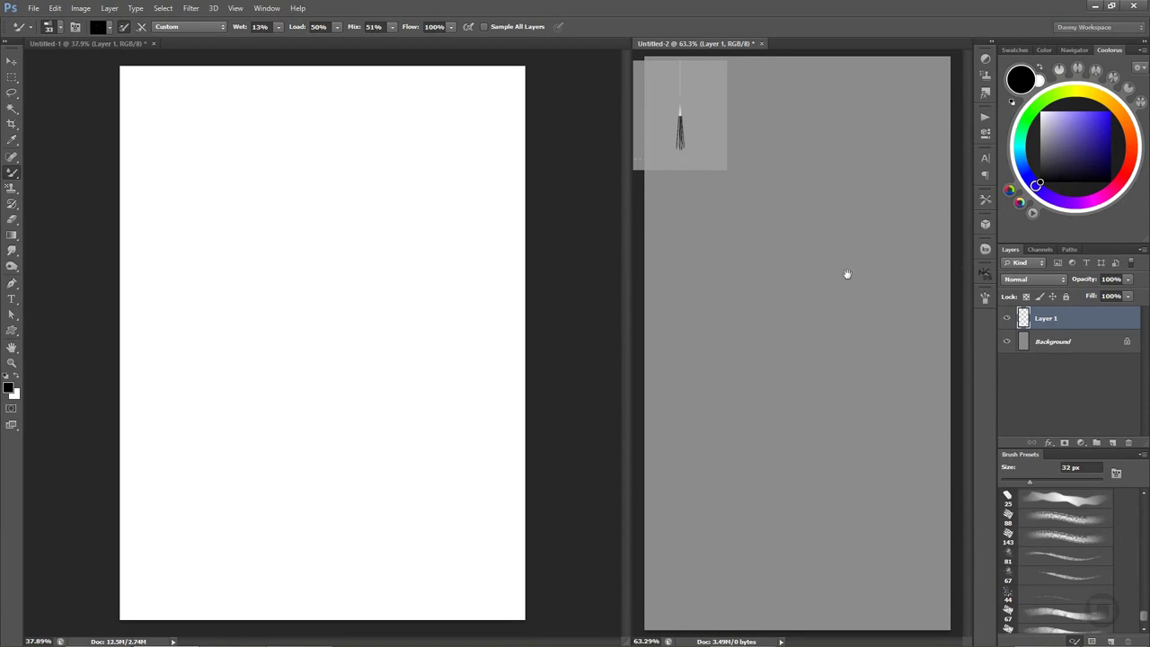
{"action": "left_click_drag", "start_coordinate": [759, 192], "coordinate": [764, 213]}
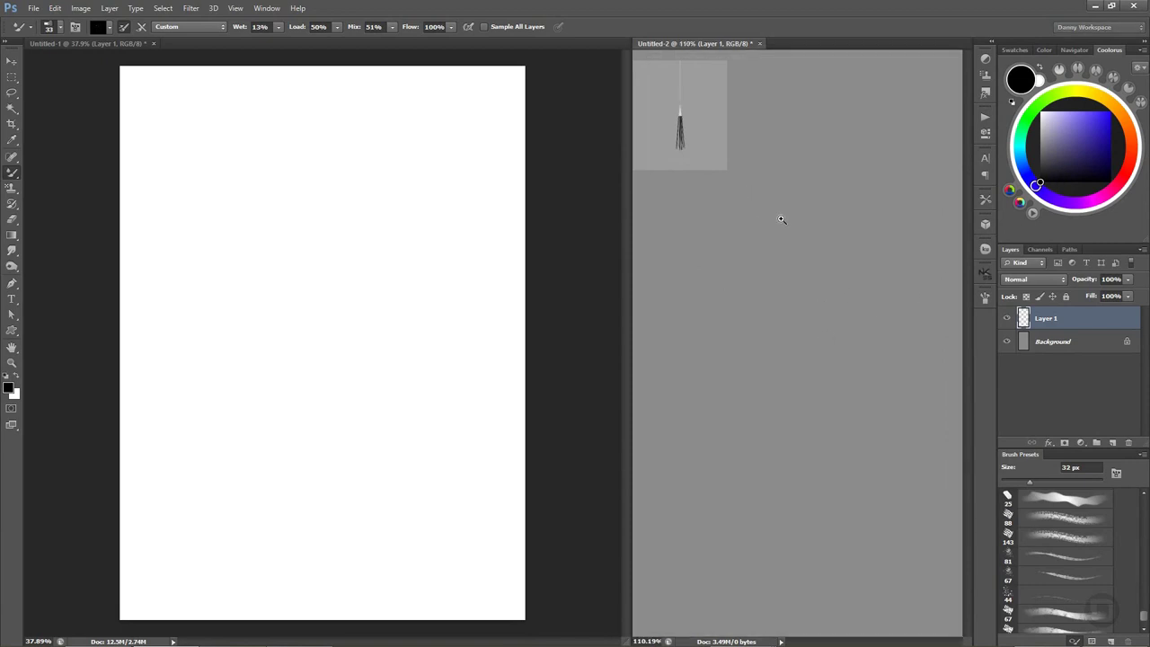
{"action": "left_click_drag", "start_coordinate": [833, 320], "coordinate": [847, 354]}
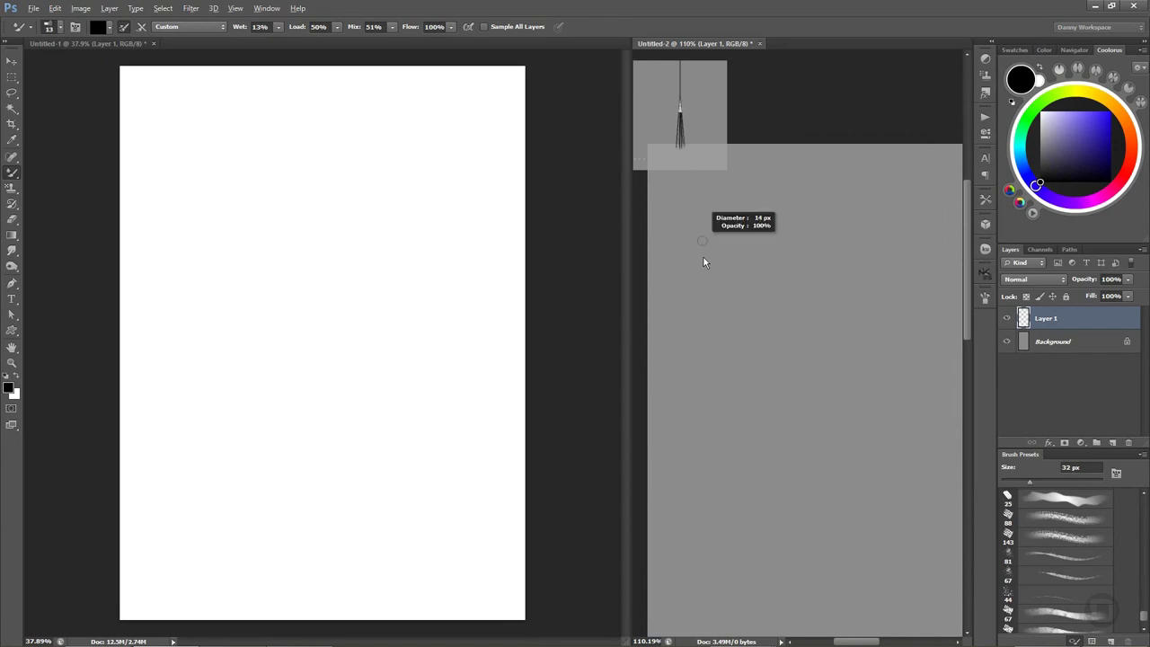
{"action": "left_click_drag", "start_coordinate": [711, 263], "coordinate": [709, 296]}
{"action": "key", "text": "ctrl+z"}
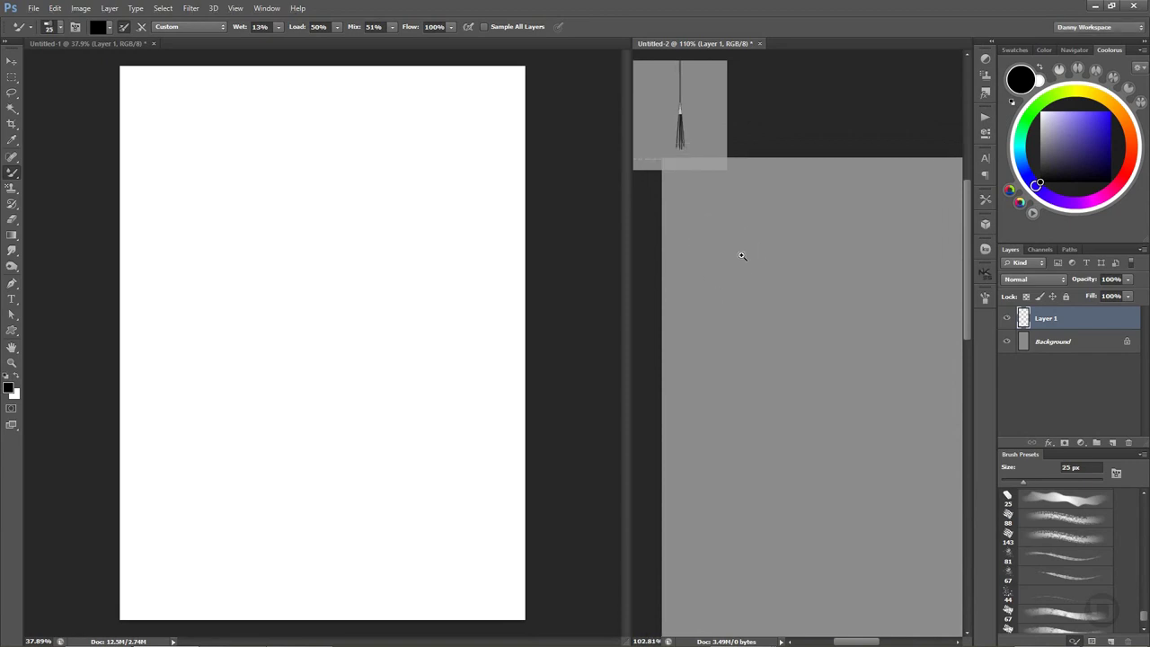
{"action": "mouse_move", "coordinate": [743, 233]}
{"action": "left_mouse_down"}
{"action": "mouse_move", "coordinate": [730, 259]}
{"action": "mouse_move", "coordinate": [748, 233]}
{"action": "left_mouse_up"}
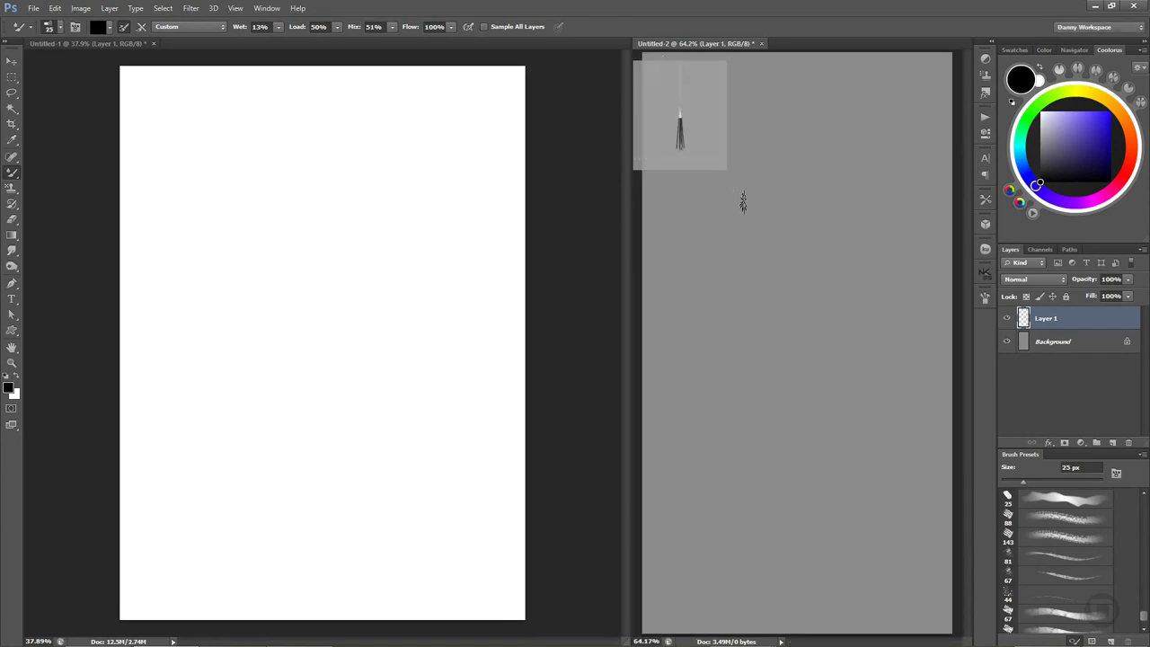
At 28 px, paint a black blob near the top, a bright red blob below, and mix red into the black.
{"action": "mouse_move", "coordinate": [787, 103]}
{"action": "left_mouse_down"}
{"action": "mouse_move", "coordinate": [779, 112]}
{"action": "mouse_move", "coordinate": [765, 101]}
{"action": "left_mouse_up"}
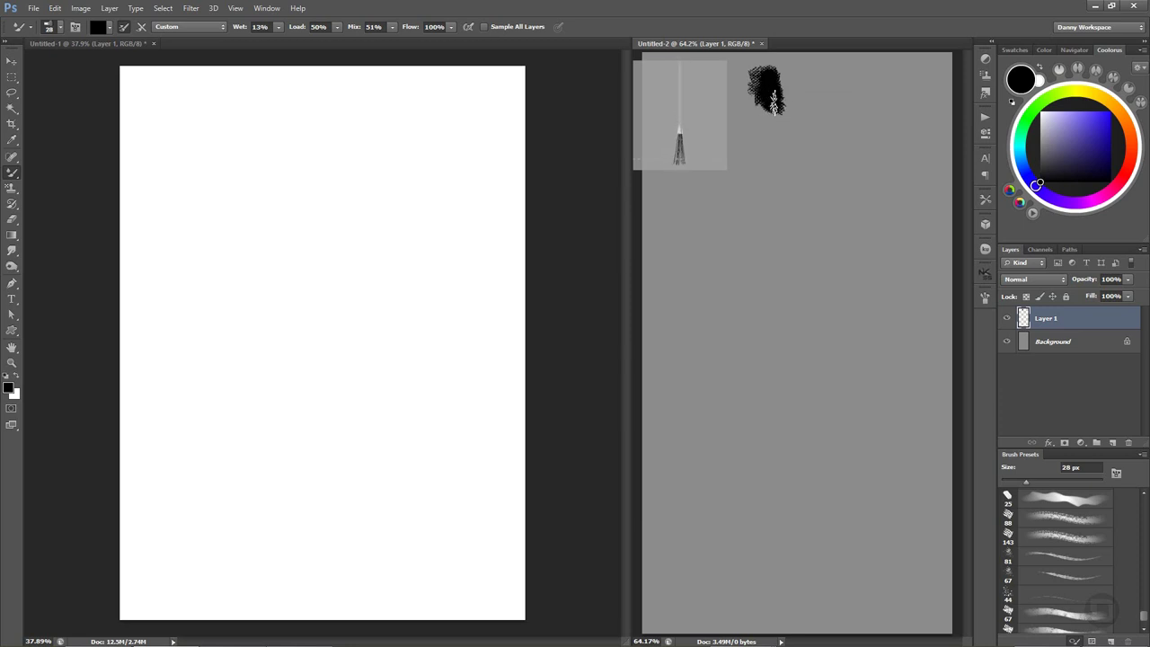
{"action": "mouse_move", "coordinate": [764, 101]}
{"action": "left_mouse_down"}
{"action": "mouse_move", "coordinate": [757, 93]}
{"action": "mouse_move", "coordinate": [768, 101]}
{"action": "left_mouse_up"}
{"action": "left_click", "coordinate": [1131, 171]}
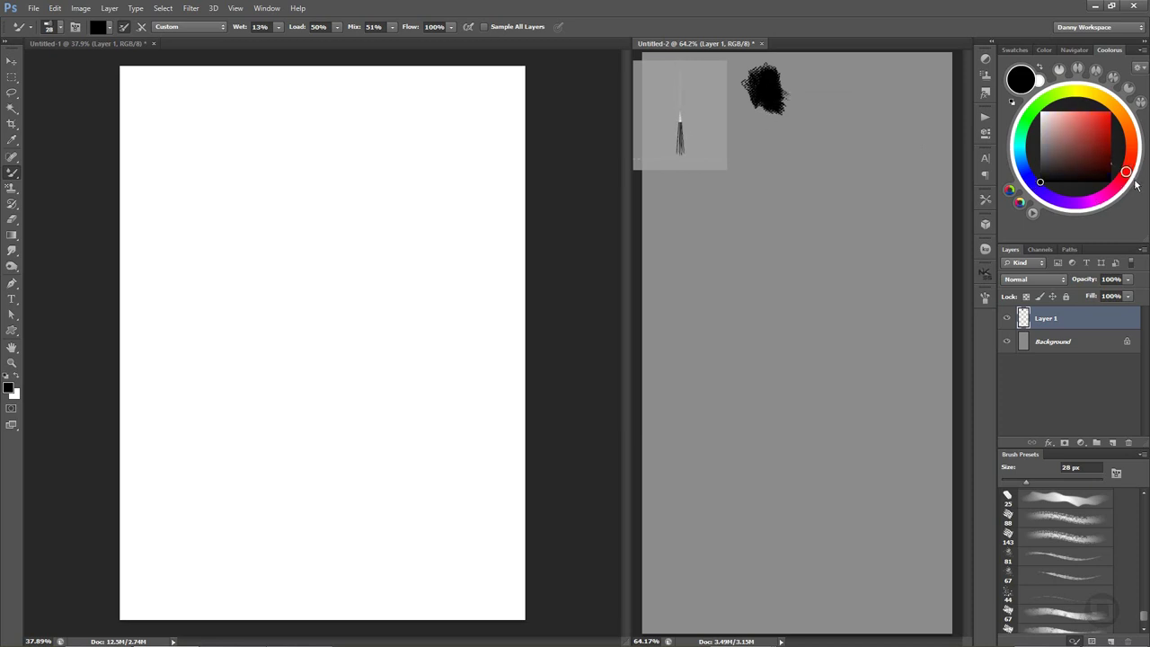
{"action": "left_click", "coordinate": [1111, 112]}
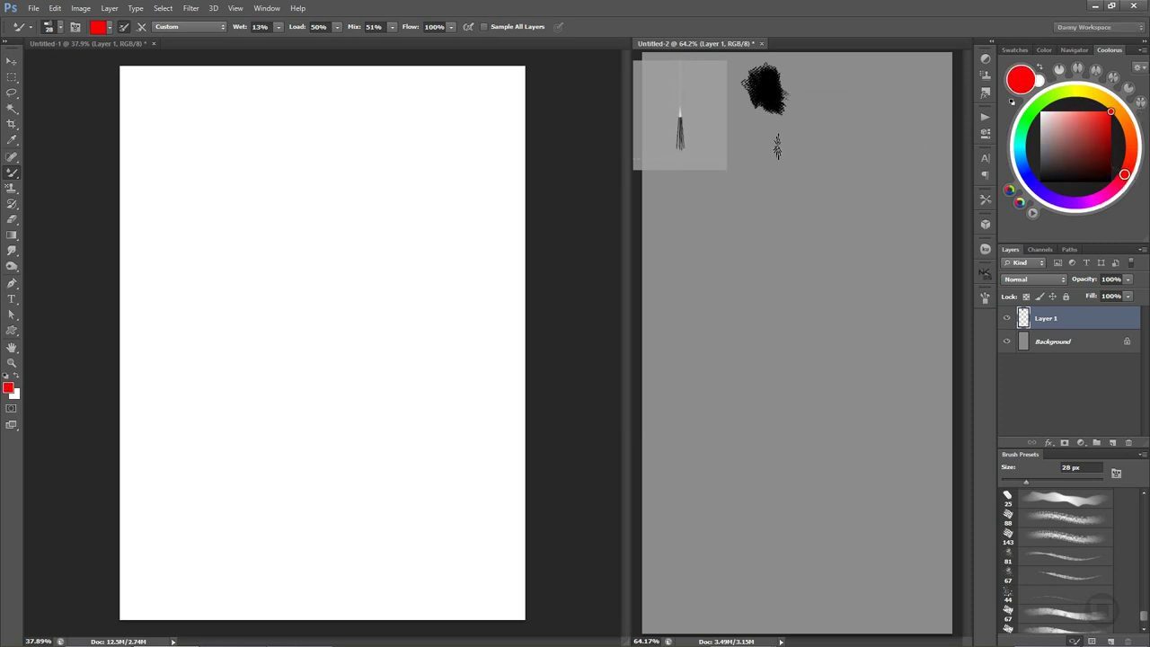
{"action": "left_click_drag", "start_coordinate": [767, 149], "coordinate": [766, 167]}
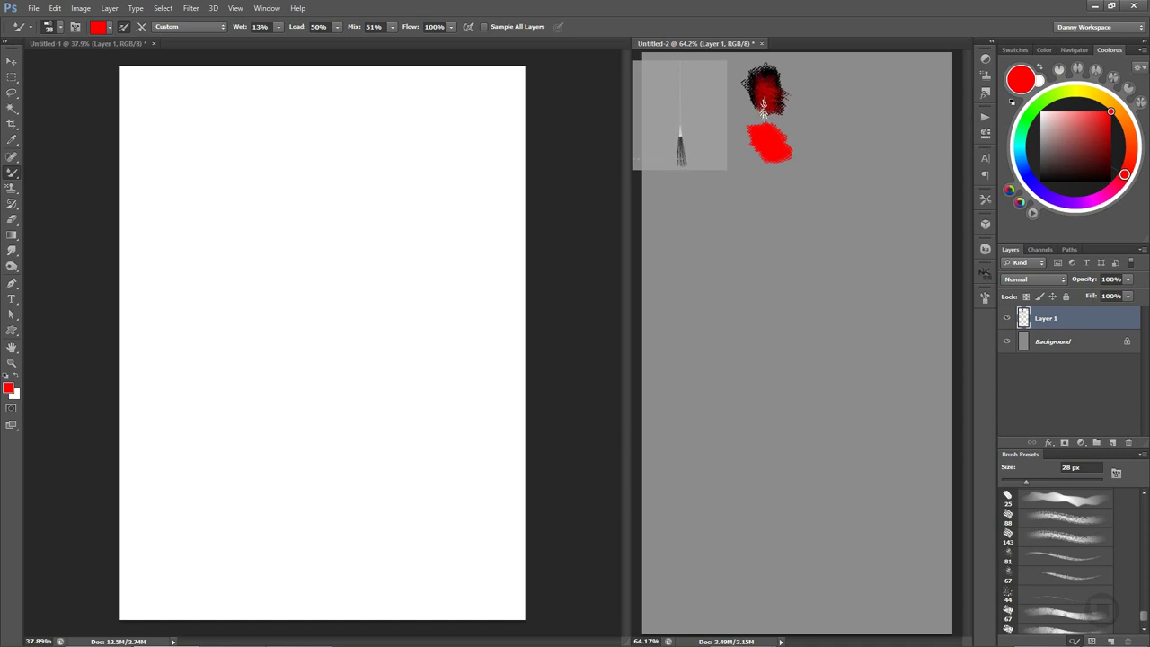
{"action": "mouse_move", "coordinate": [759, 101]}
{"action": "left_mouse_down"}
{"action": "mouse_move", "coordinate": [789, 112]}
{"action": "mouse_move", "coordinate": [776, 94]}
{"action": "mouse_move", "coordinate": [762, 114]}
{"action": "mouse_move", "coordinate": [758, 90]}
{"action": "mouse_move", "coordinate": [778, 96]}
{"action": "mouse_move", "coordinate": [768, 105]}
{"action": "left_mouse_up"}
Reset colours to black and white, then load dark red and even out the upper blob.
{"action": "key", "text": "d"}
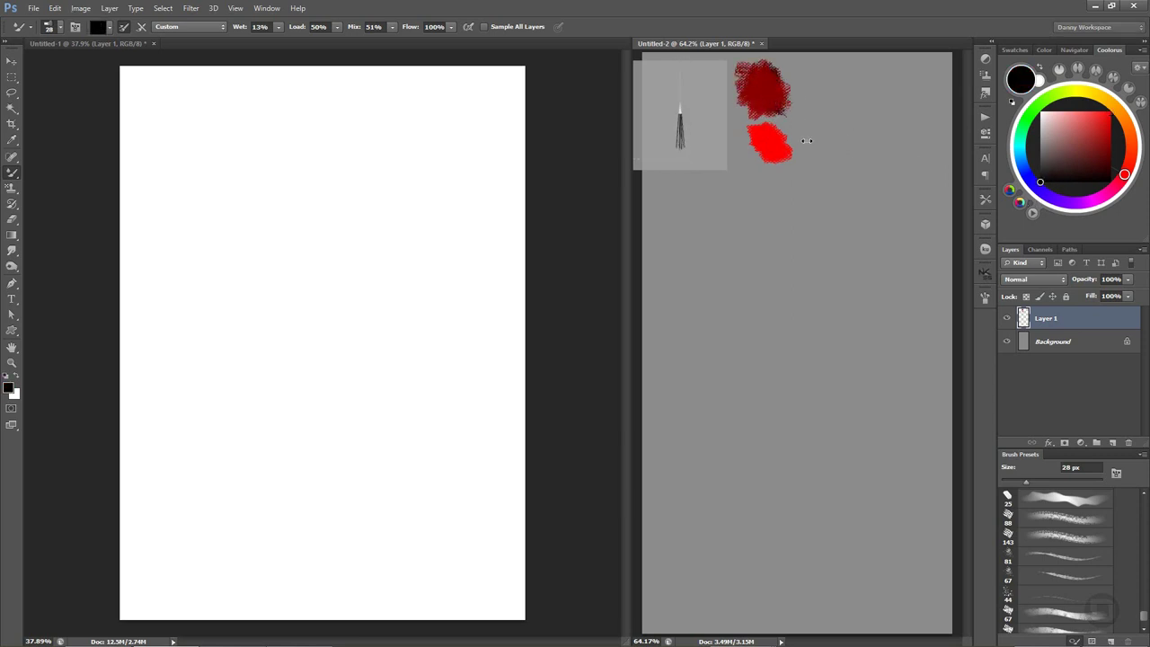
{"action": "left_click_drag", "start_coordinate": [764, 114], "coordinate": [767, 103]}
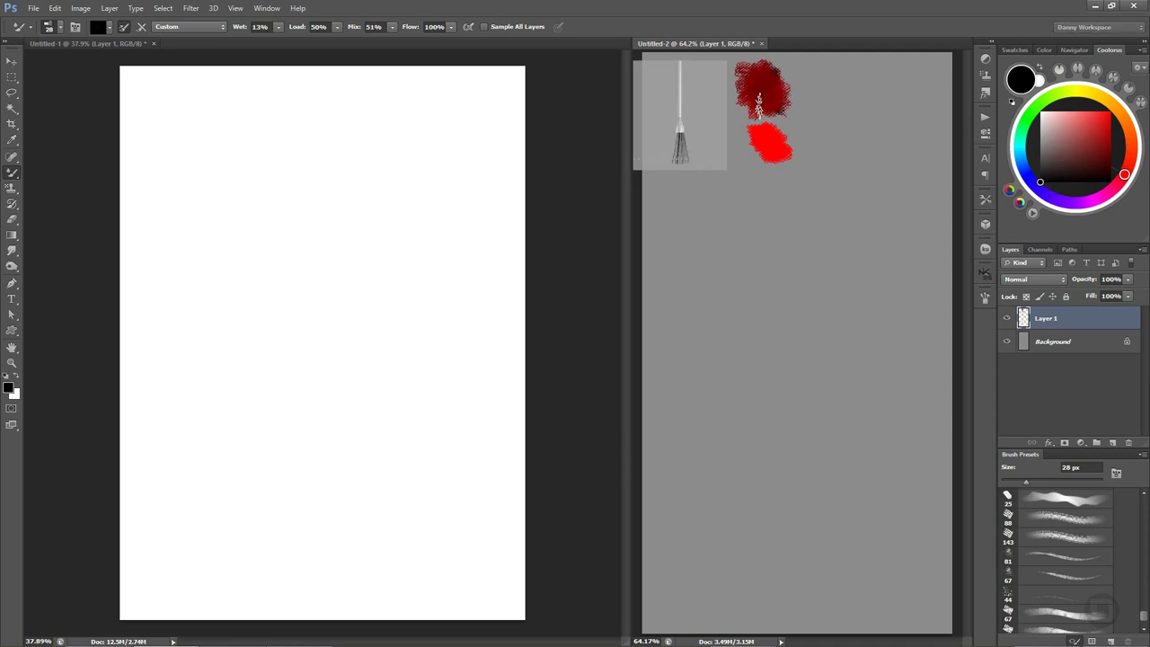
{"action": "key", "text": "alt"}
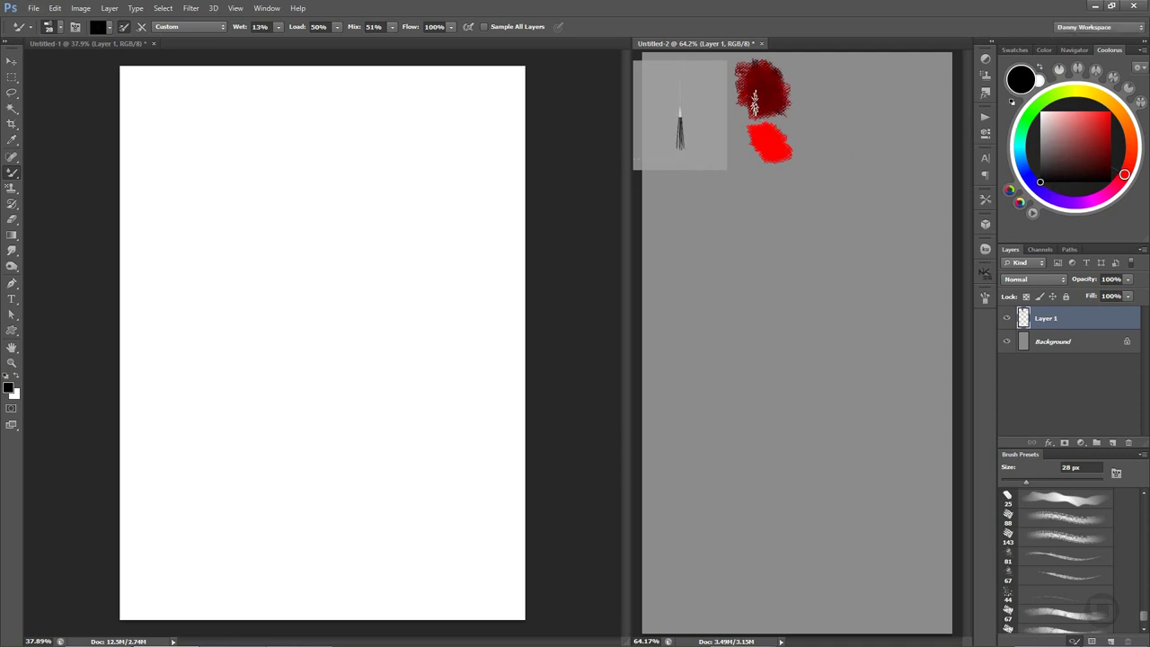
{"action": "left_click", "coordinate": [770, 90], "text": "alt"}
{"action": "mouse_move", "coordinate": [770, 89]}
{"action": "left_mouse_down"}
{"action": "mouse_move", "coordinate": [759, 87]}
{"action": "mouse_move", "coordinate": [783, 117]}
{"action": "left_mouse_up"}
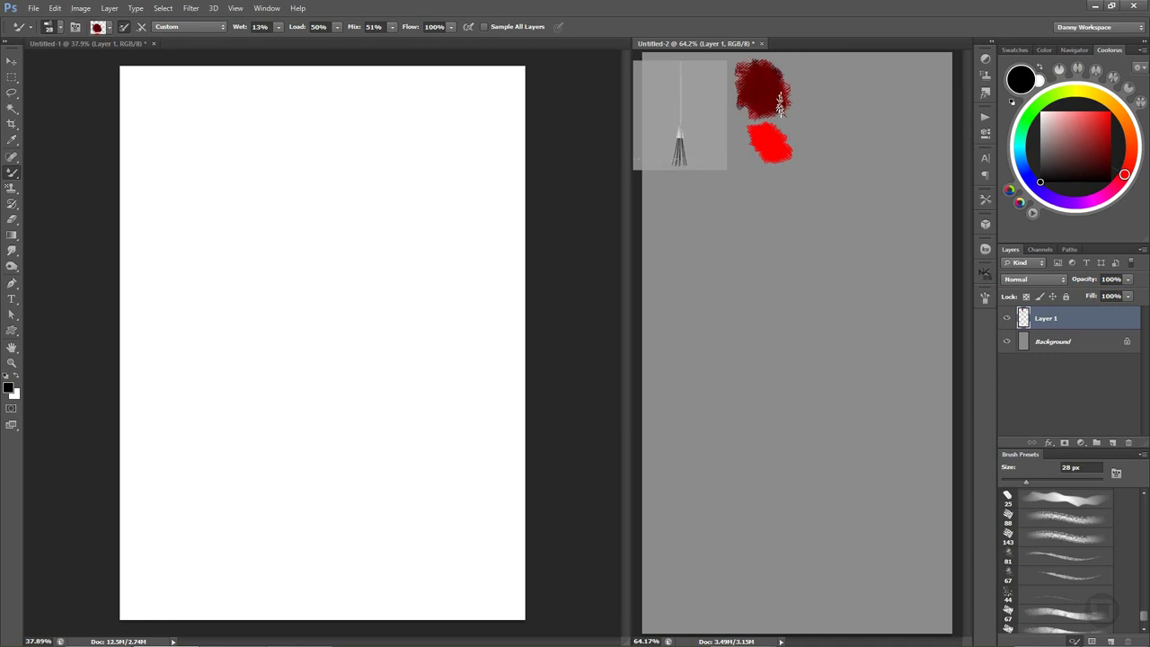
{"action": "mouse_move", "coordinate": [885, 409]}
{"action": "left_mouse_down"}
{"action": "mouse_move", "coordinate": [877, 416]}
{"action": "mouse_move", "coordinate": [883, 372]}
{"action": "left_mouse_up"}
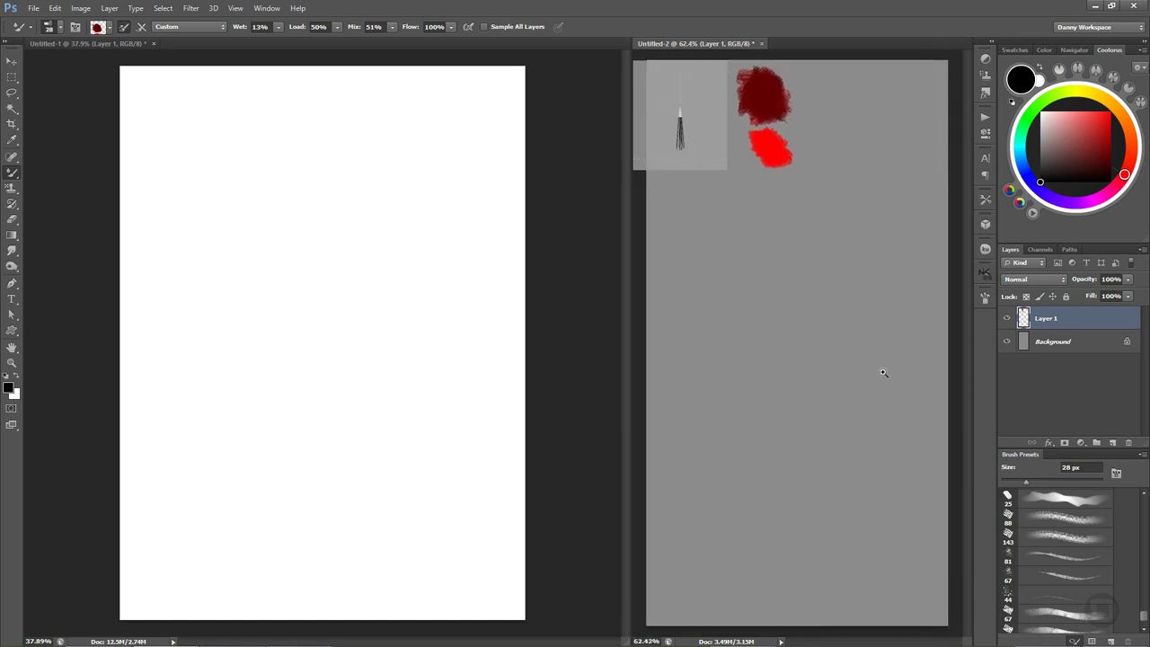
Scrub saturated blue into the red patch until purple, then paint a white blob beneath it.
{"action": "left_click", "coordinate": [1039, 195]}
{"action": "left_click", "coordinate": [1110, 112]}
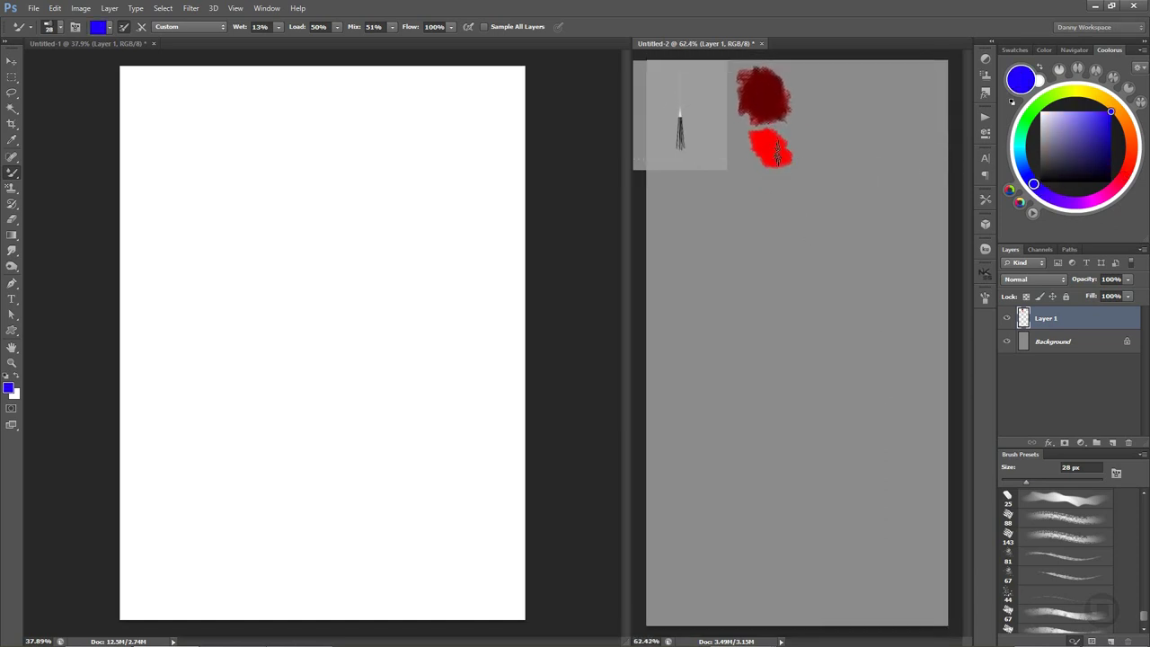
{"action": "left_click_drag", "start_coordinate": [770, 168], "coordinate": [768, 151]}
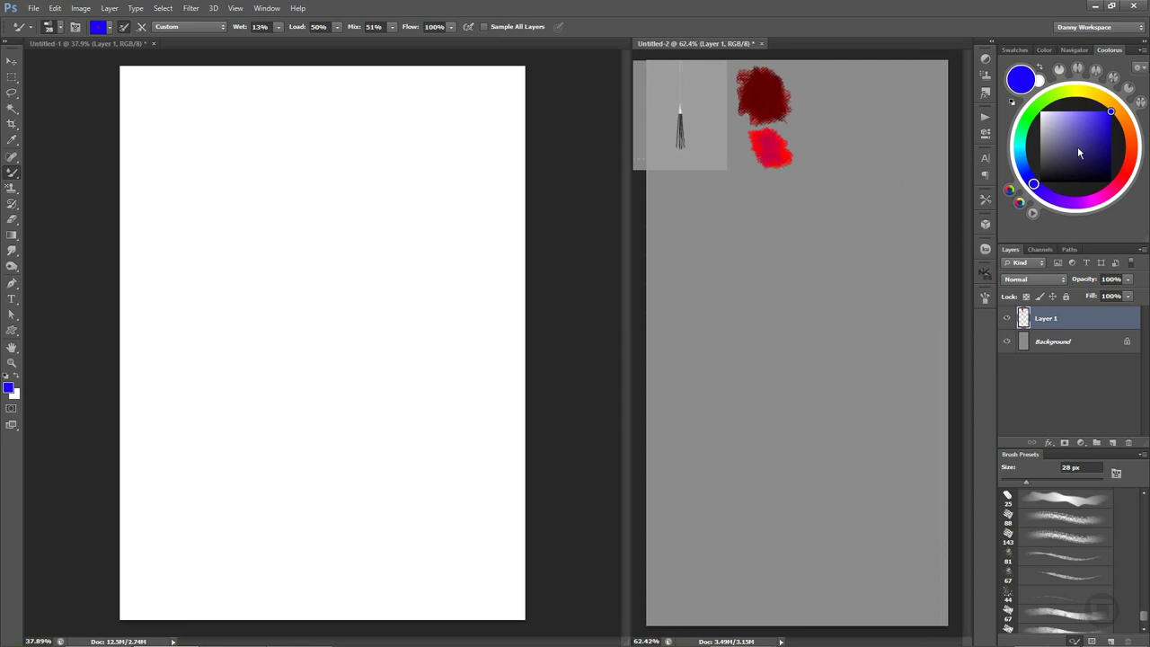
{"action": "left_click", "coordinate": [1115, 126]}
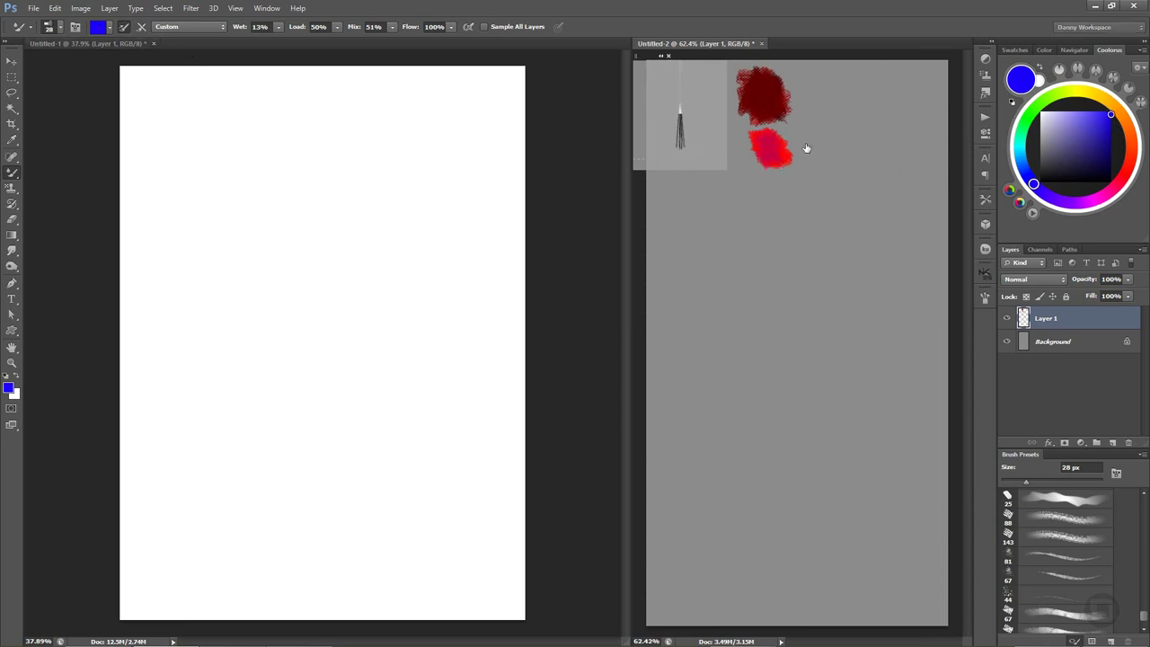
{"action": "mouse_move", "coordinate": [805, 148]}
{"action": "left_mouse_down"}
{"action": "mouse_move", "coordinate": [770, 167]}
{"action": "mouse_move", "coordinate": [761, 146]}
{"action": "mouse_move", "coordinate": [772, 170]}
{"action": "mouse_move", "coordinate": [755, 158]}
{"action": "mouse_move", "coordinate": [783, 184]}
{"action": "mouse_move", "coordinate": [764, 153]}
{"action": "mouse_move", "coordinate": [766, 179]}
{"action": "mouse_move", "coordinate": [782, 171]}
{"action": "mouse_move", "coordinate": [764, 159]}
{"action": "mouse_move", "coordinate": [766, 173]}
{"action": "mouse_move", "coordinate": [786, 154]}
{"action": "mouse_move", "coordinate": [770, 153]}
{"action": "left_mouse_up"}
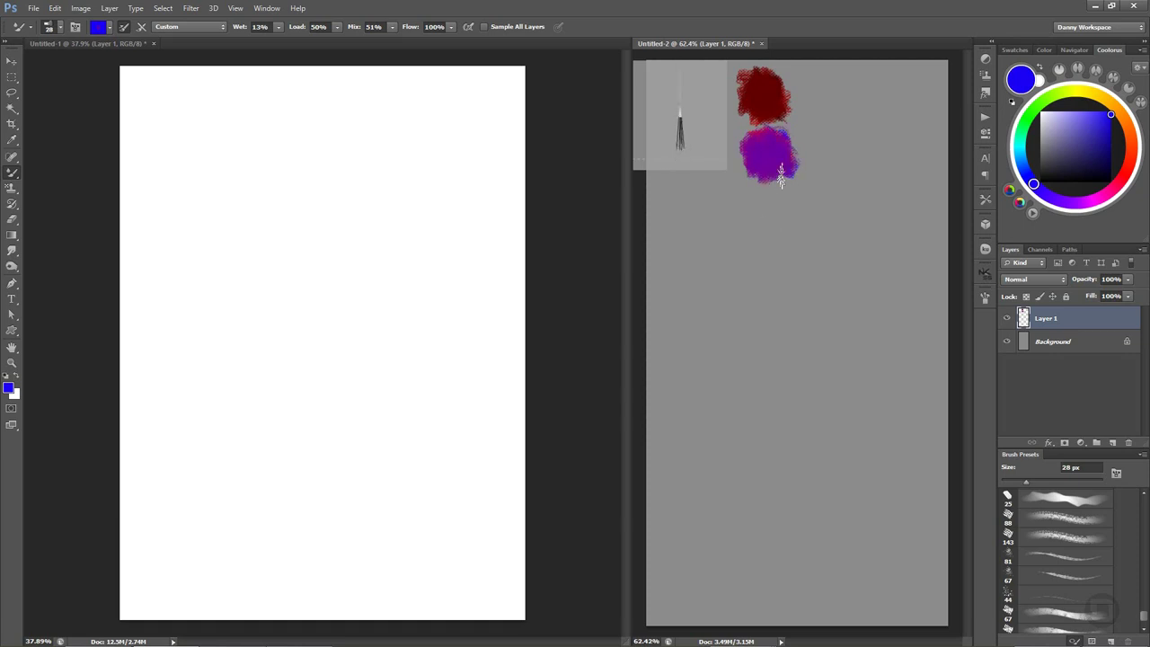
{"action": "left_click", "coordinate": [1039, 112]}
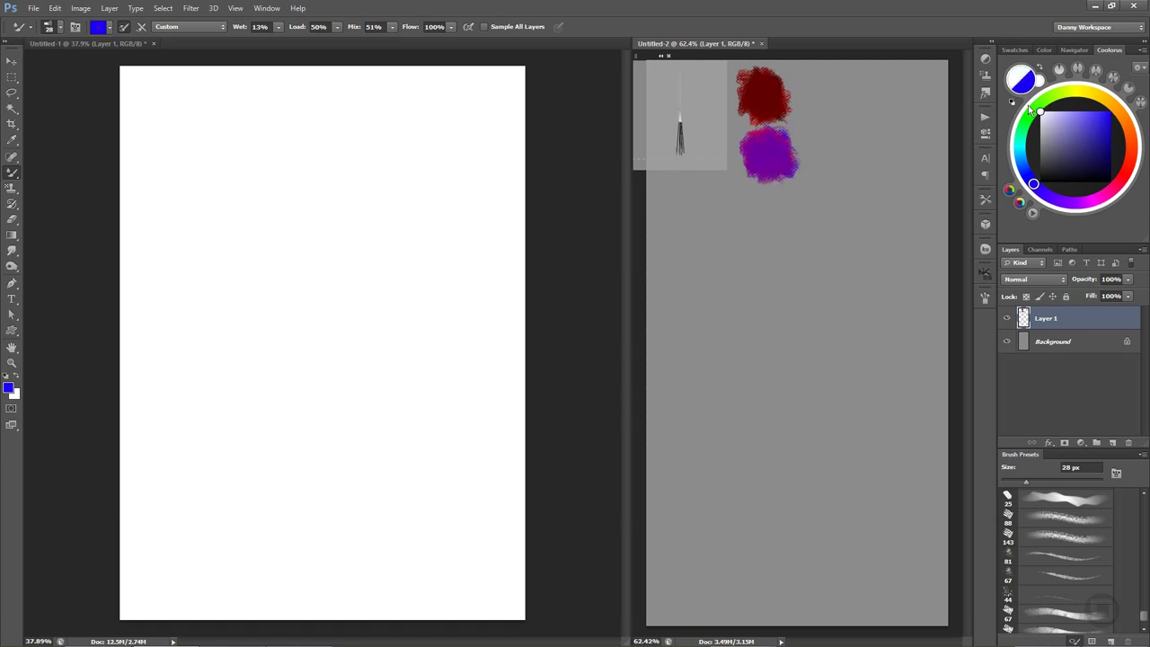
{"action": "mouse_move", "coordinate": [767, 225]}
{"action": "left_mouse_down"}
{"action": "mouse_move", "coordinate": [778, 224]}
{"action": "mouse_move", "coordinate": [769, 206]}
{"action": "mouse_move", "coordinate": [780, 225]}
{"action": "mouse_move", "coordinate": [765, 231]}
{"action": "mouse_move", "coordinate": [778, 240]}
{"action": "mouse_move", "coordinate": [796, 211]}
{"action": "mouse_move", "coordinate": [765, 225]}
{"action": "mouse_move", "coordinate": [754, 193]}
{"action": "mouse_move", "coordinate": [768, 184]}
{"action": "mouse_move", "coordinate": [774, 229]}
{"action": "mouse_move", "coordinate": [759, 207]}
{"action": "mouse_move", "coordinate": [765, 224]}
{"action": "mouse_move", "coordinate": [790, 229]}
{"action": "left_mouse_up"}
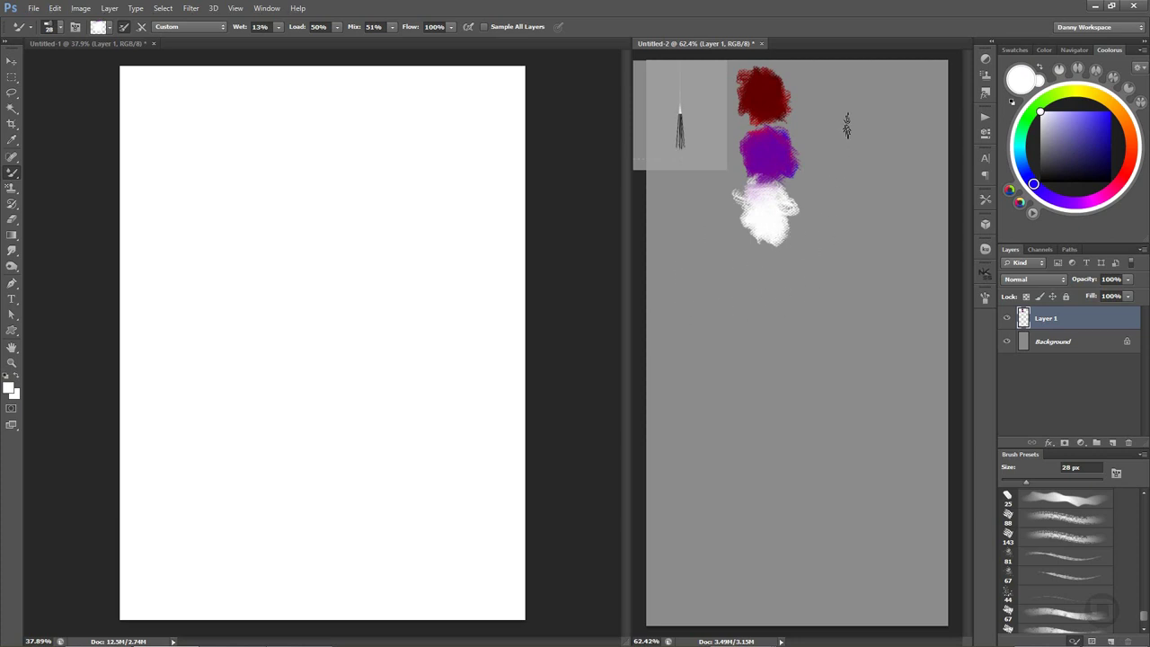
Paint a white blob right of the dark red one and smear red into it to make pink.
{"action": "mouse_move", "coordinate": [835, 90]}
{"action": "left_mouse_down"}
{"action": "mouse_move", "coordinate": [819, 117]}
{"action": "mouse_move", "coordinate": [813, 89]}
{"action": "mouse_move", "coordinate": [828, 127]}
{"action": "mouse_move", "coordinate": [819, 135]}
{"action": "mouse_move", "coordinate": [808, 90]}
{"action": "left_mouse_up"}
{"action": "mouse_move", "coordinate": [825, 139]}
{"action": "left_mouse_down"}
{"action": "mouse_move", "coordinate": [850, 105]}
{"action": "mouse_move", "coordinate": [839, 155]}
{"action": "left_mouse_up"}
{"action": "left_click_drag", "start_coordinate": [1121, 182], "coordinate": [1128, 199]}
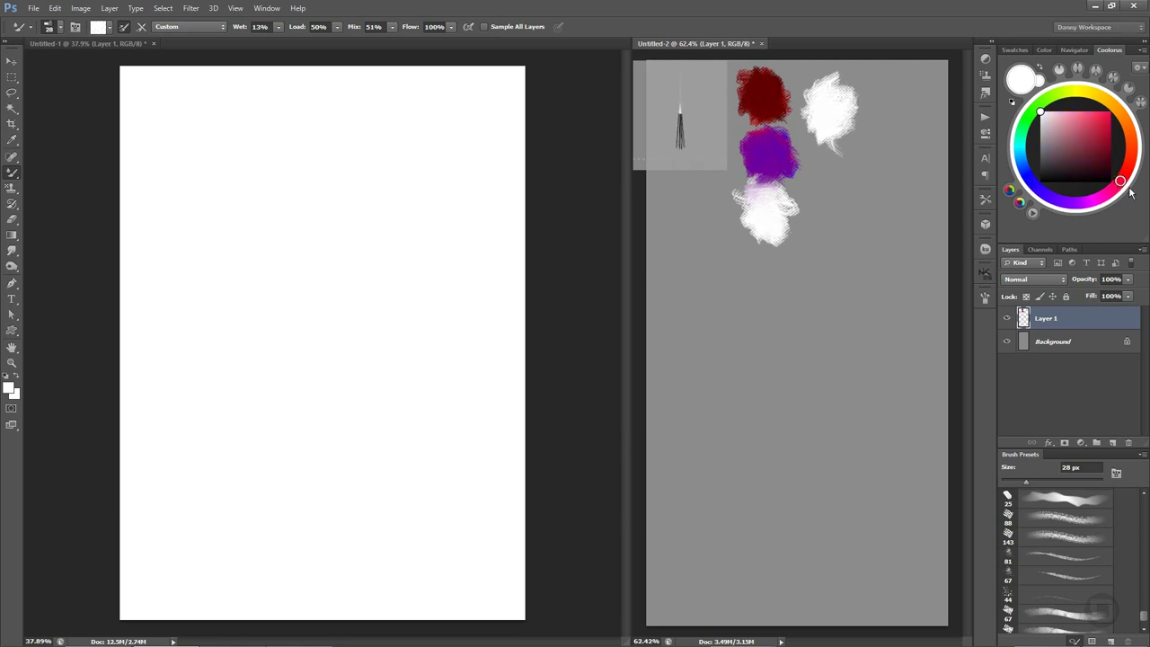
{"action": "left_click", "coordinate": [1110, 111]}
{"action": "mouse_move", "coordinate": [819, 101]}
{"action": "left_mouse_down"}
{"action": "mouse_move", "coordinate": [835, 121]}
{"action": "mouse_move", "coordinate": [849, 108]}
{"action": "left_mouse_up"}
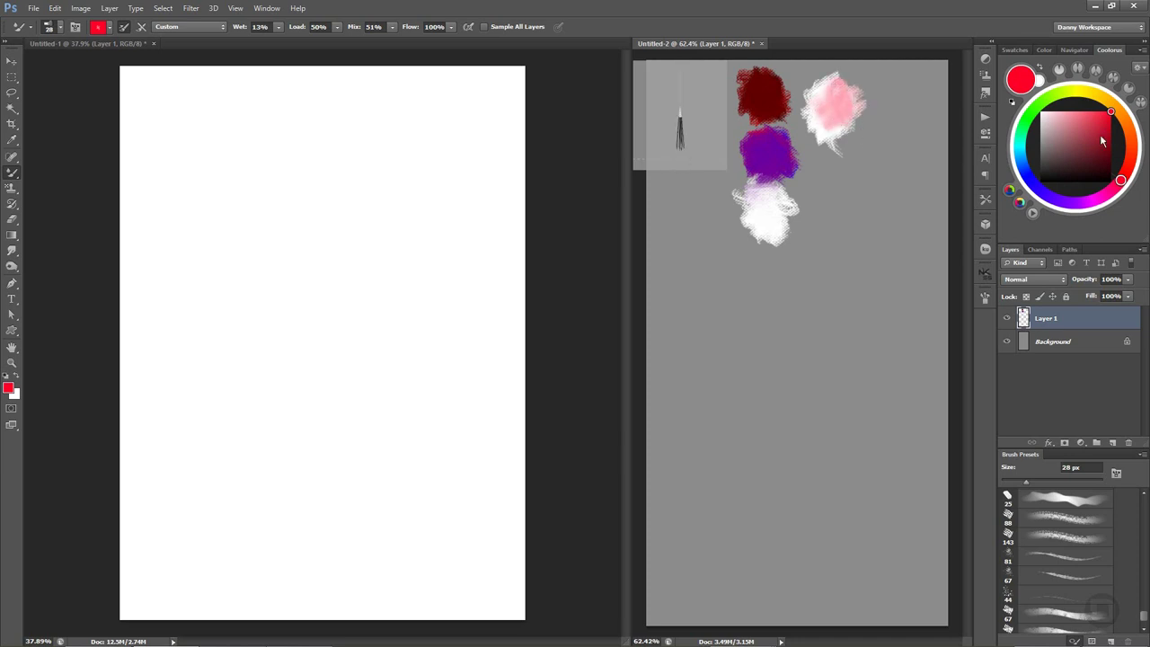
{"action": "mouse_move", "coordinate": [866, 112]}
{"action": "left_mouse_down"}
{"action": "mouse_move", "coordinate": [827, 121]}
{"action": "mouse_move", "coordinate": [832, 141]}
{"action": "mouse_move", "coordinate": [834, 115]}
{"action": "mouse_move", "coordinate": [866, 149]}
{"action": "left_mouse_up"}
Blend yellow into the pink blob until it turns peach.
{"action": "left_click", "coordinate": [1089, 93]}
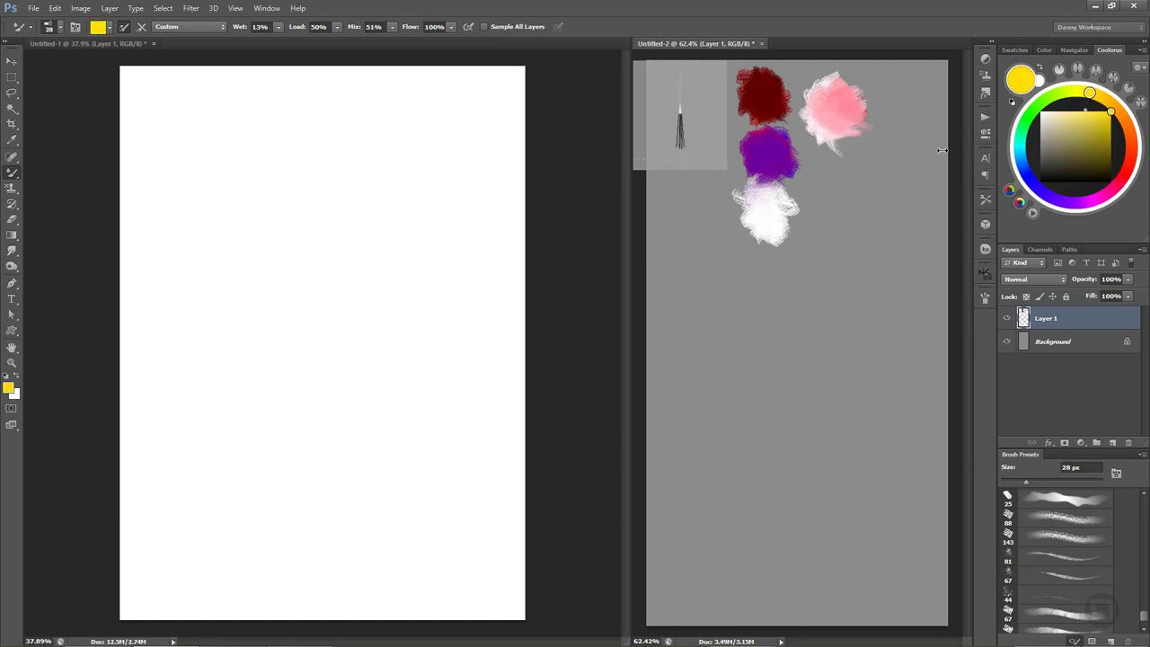
{"action": "mouse_move", "coordinate": [860, 103]}
{"action": "left_mouse_down"}
{"action": "mouse_move", "coordinate": [828, 144]}
{"action": "mouse_move", "coordinate": [836, 130]}
{"action": "mouse_move", "coordinate": [834, 174]}
{"action": "mouse_move", "coordinate": [849, 146]}
{"action": "mouse_move", "coordinate": [837, 146]}
{"action": "mouse_move", "coordinate": [834, 124]}
{"action": "mouse_move", "coordinate": [834, 144]}
{"action": "left_mouse_up"}
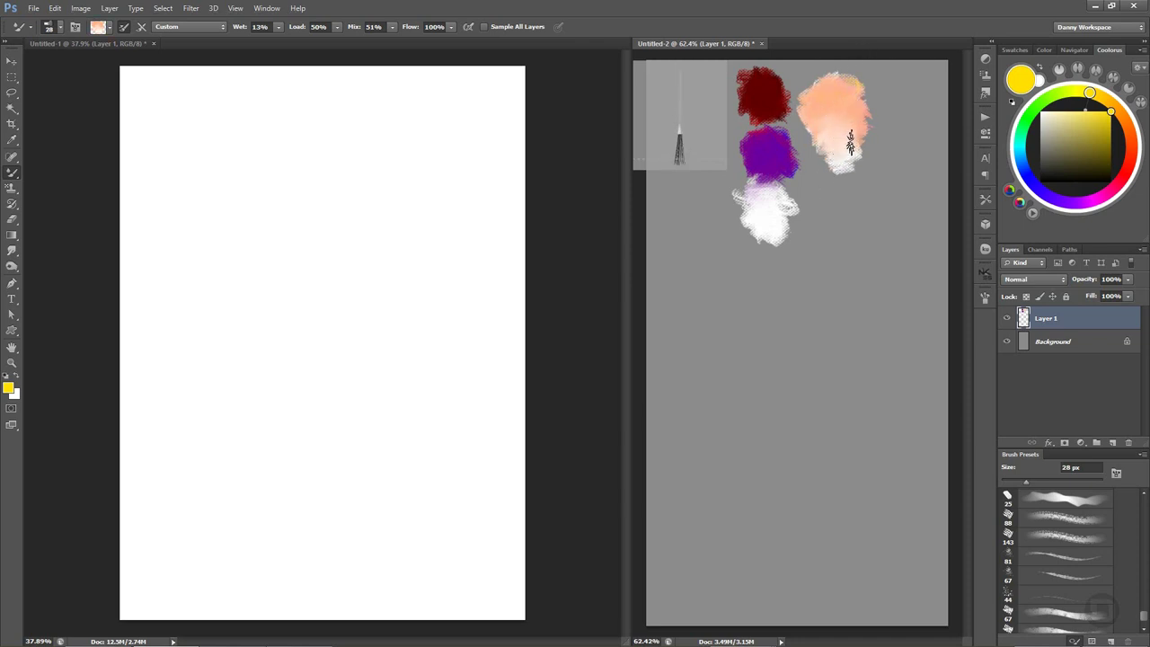
{"action": "left_click_drag", "start_coordinate": [849, 143], "coordinate": [837, 166]}
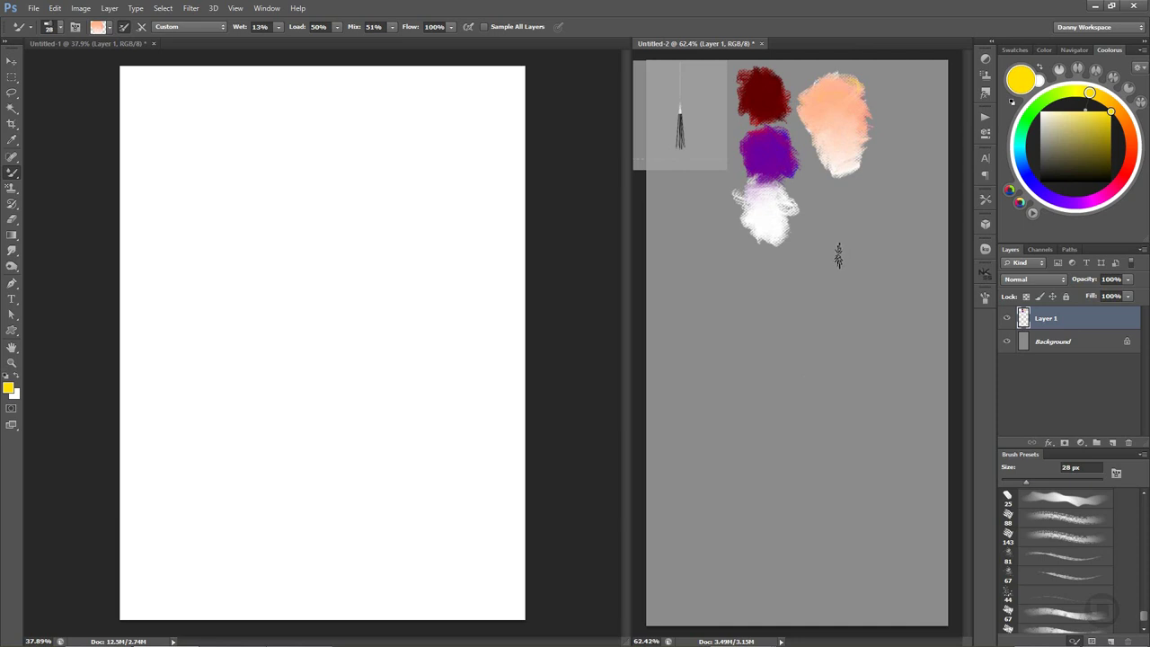
Paint a second white blob below the peach one and scrub red into it to make pink.
{"action": "left_click_drag", "start_coordinate": [824, 109], "coordinate": [838, 132]}
{"action": "left_click_drag", "start_coordinate": [829, 218], "coordinate": [831, 225]}
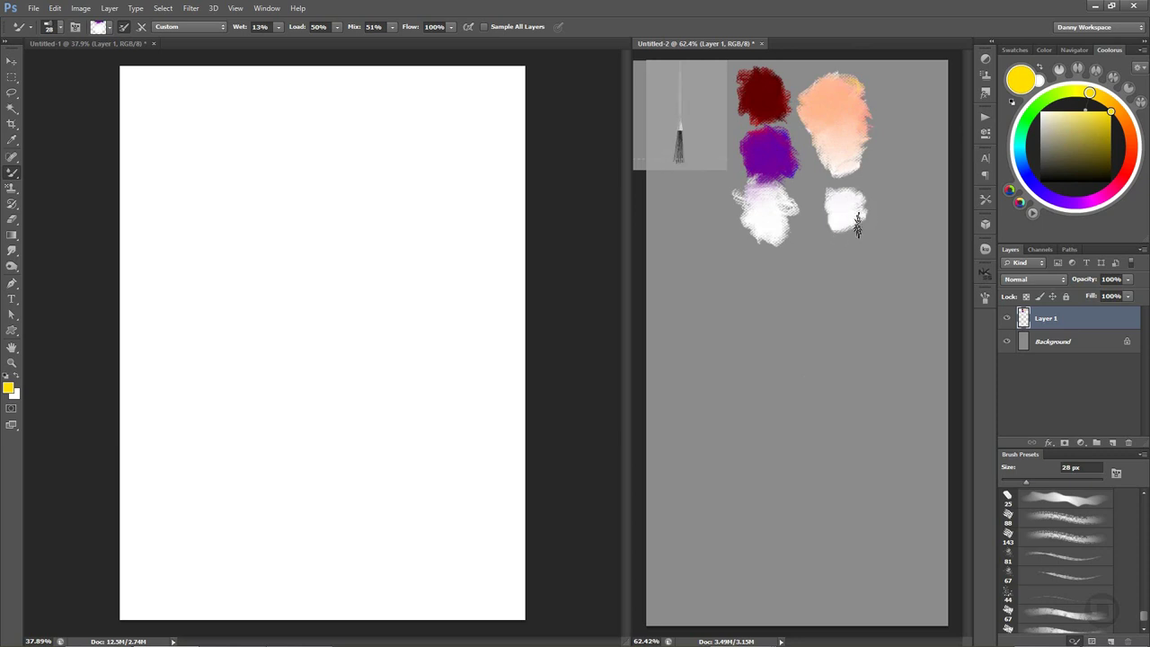
{"action": "left_click", "coordinate": [1123, 173]}
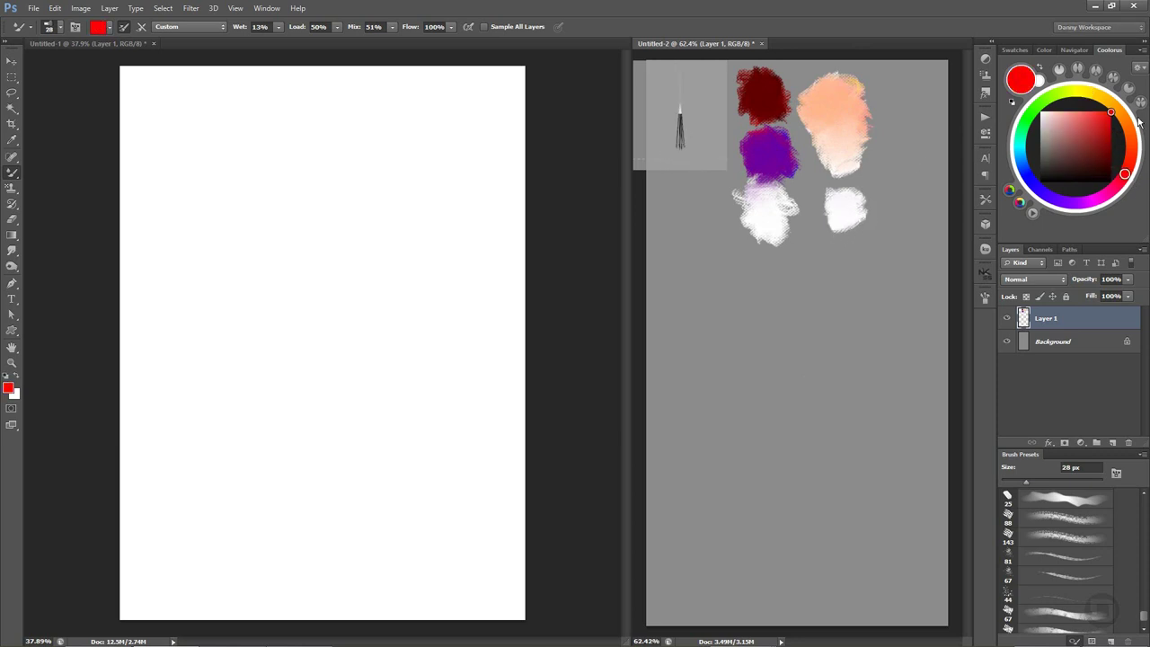
{"action": "left_click_drag", "start_coordinate": [852, 220], "coordinate": [849, 229]}
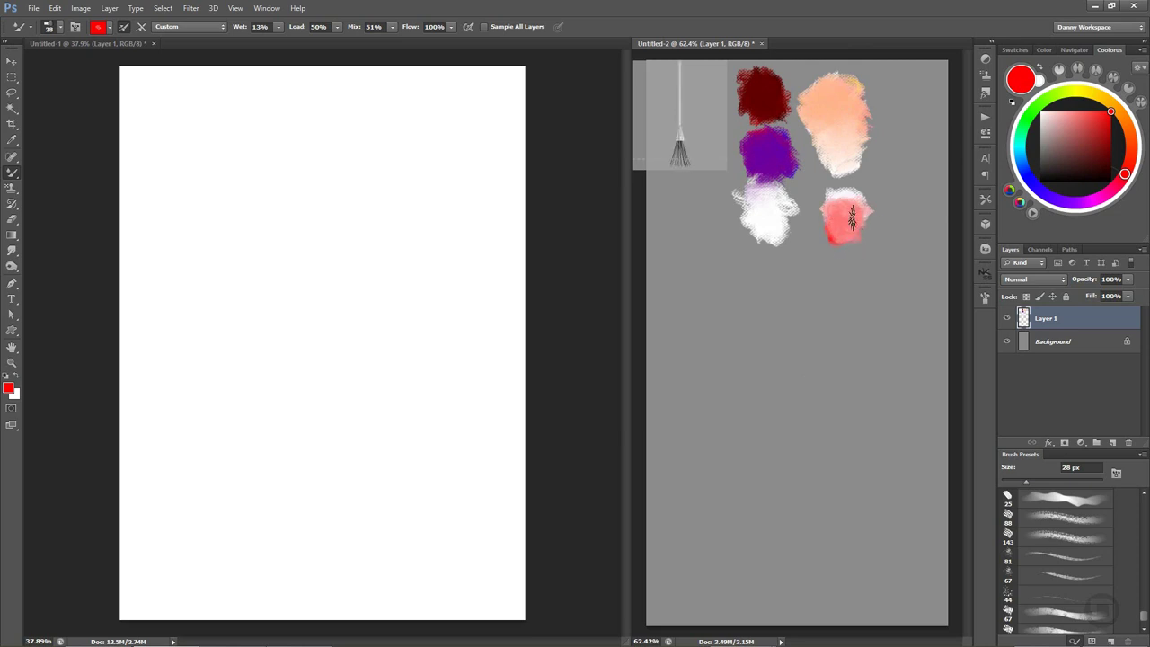
{"action": "mouse_move", "coordinate": [852, 217]}
{"action": "left_mouse_down"}
{"action": "mouse_move", "coordinate": [876, 223]}
{"action": "mouse_move", "coordinate": [836, 243]}
{"action": "mouse_move", "coordinate": [839, 224]}
{"action": "mouse_move", "coordinate": [821, 226]}
{"action": "mouse_move", "coordinate": [827, 238]}
{"action": "left_mouse_up"}
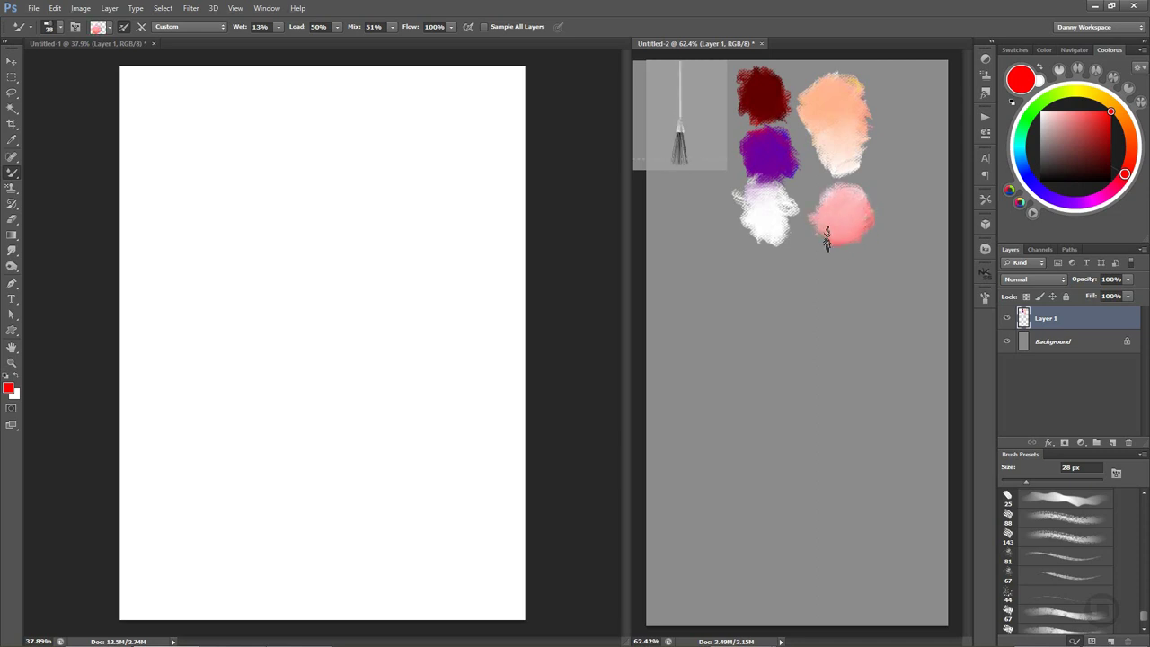
Blend the pink blob smoother, including its lower edge, and make white the paint colour.
{"action": "left_click", "coordinate": [768, 213], "text": "alt"}
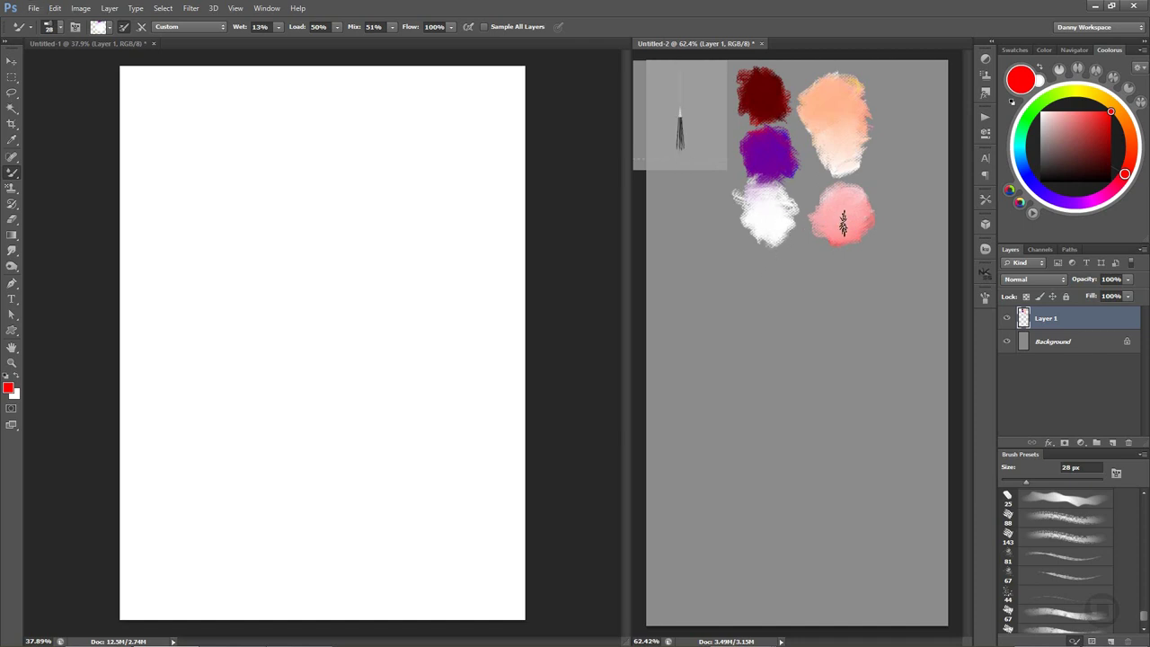
{"action": "left_click_drag", "start_coordinate": [842, 223], "coordinate": [853, 202]}
{"action": "left_click_drag", "start_coordinate": [833, 244], "coordinate": [853, 211]}
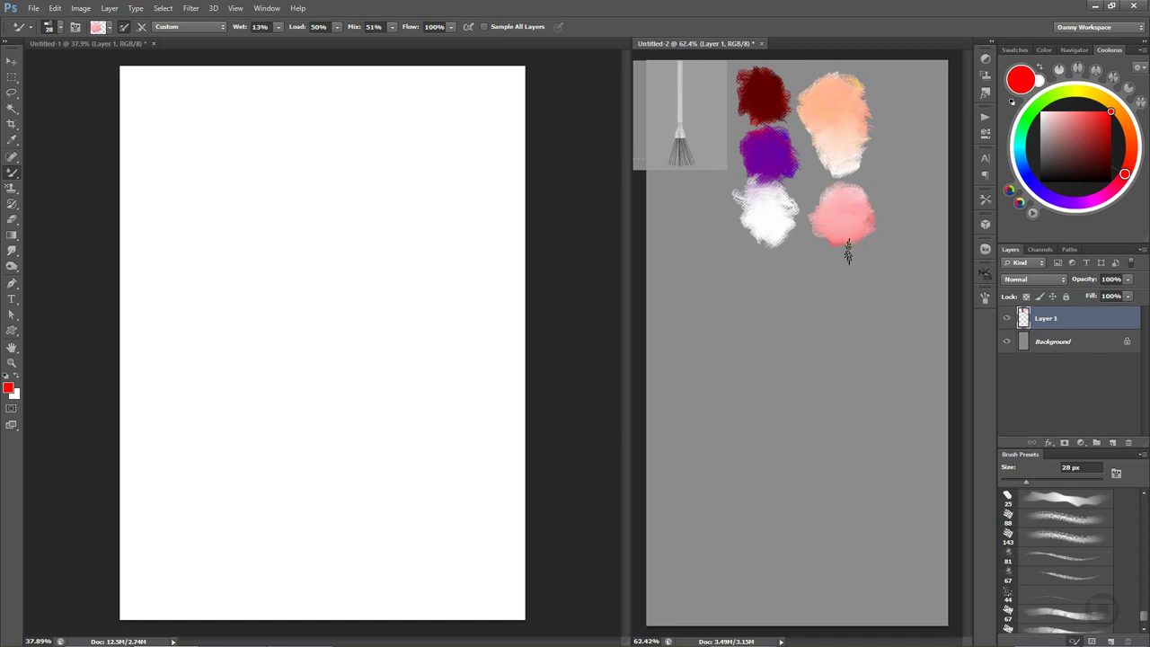
{"action": "left_click_drag", "start_coordinate": [847, 251], "coordinate": [827, 243]}
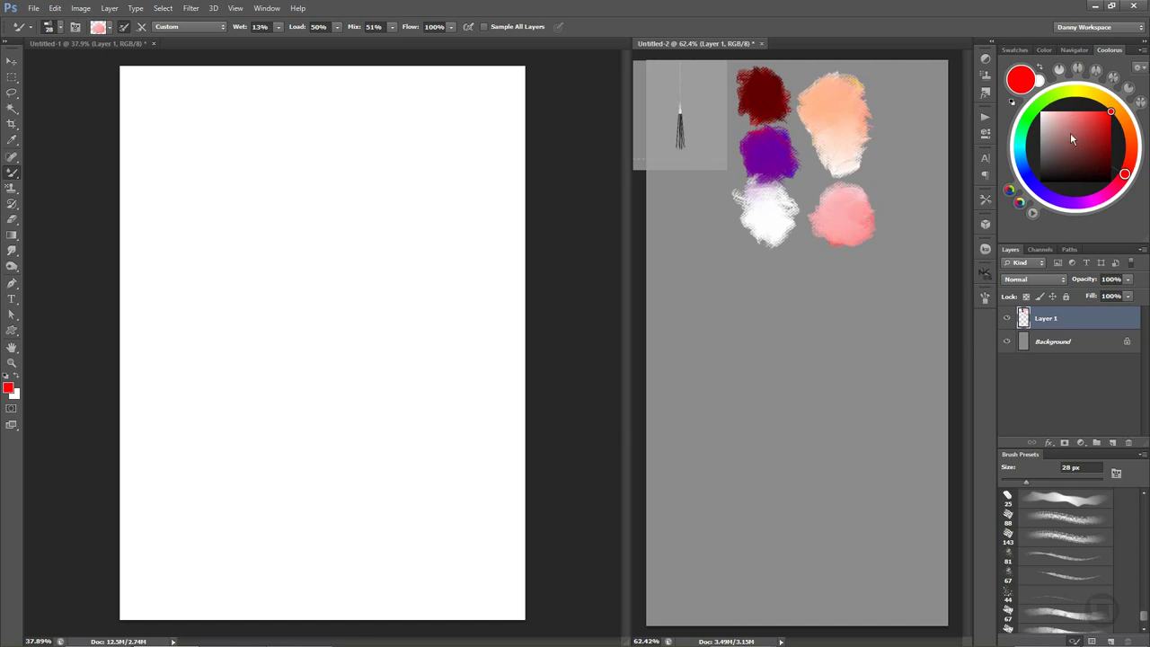
{"action": "key", "text": "x"}
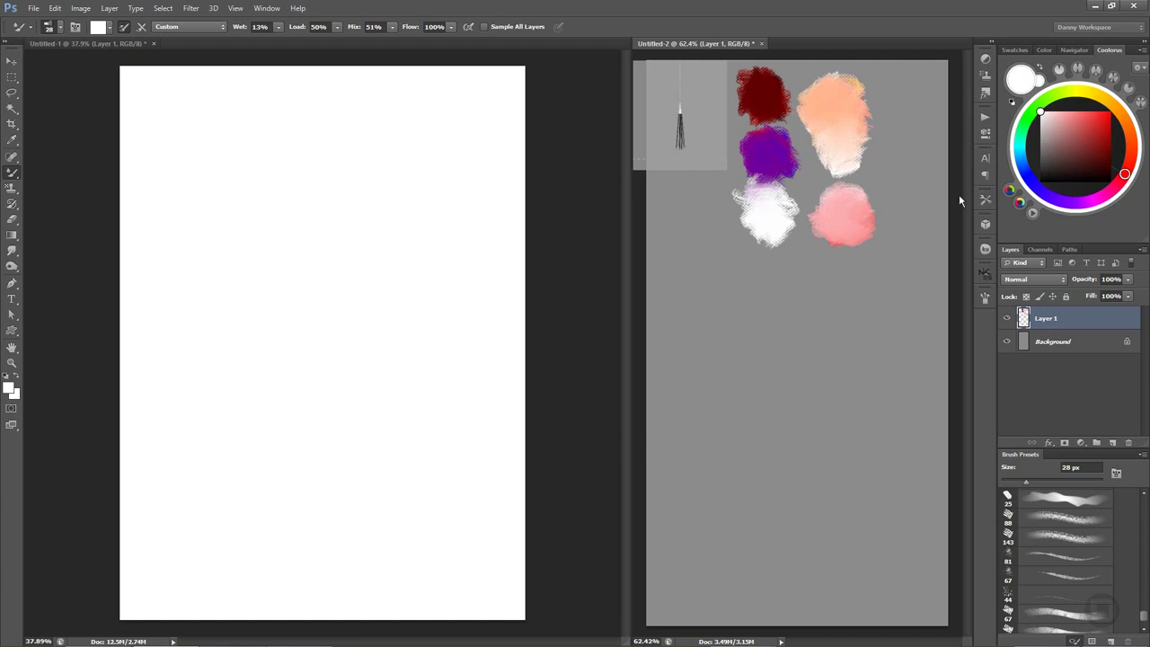
Paint a white blob below the white one and streak black into it.
{"action": "left_click_drag", "start_coordinate": [770, 301], "coordinate": [808, 279]}
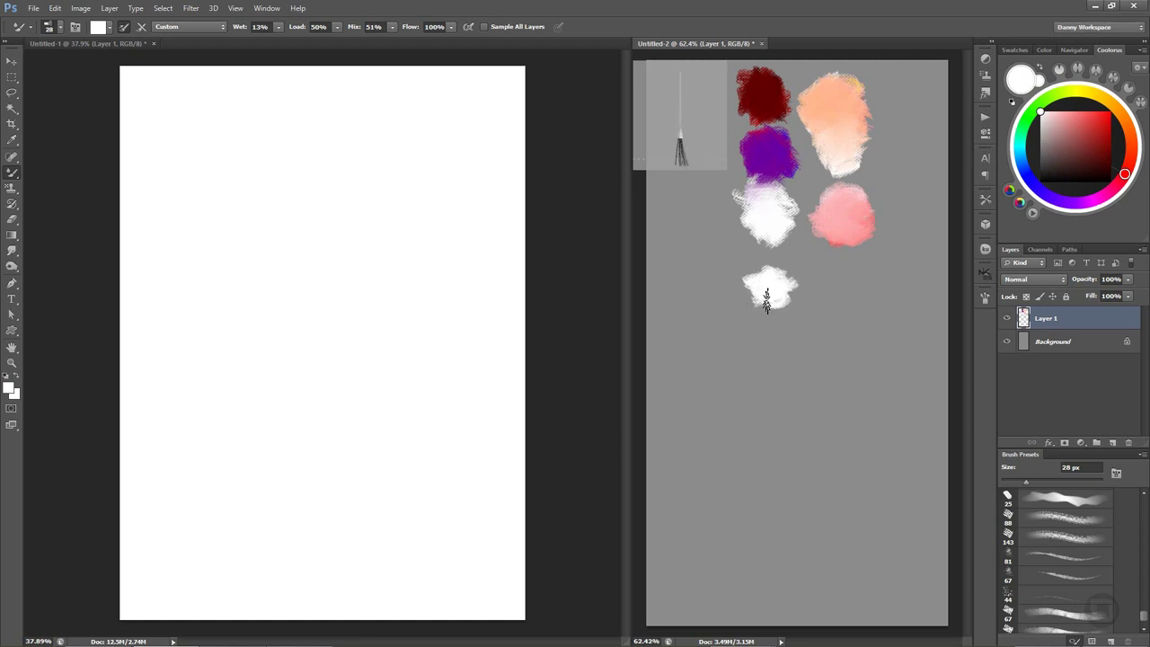
{"action": "left_click_drag", "start_coordinate": [1061, 174], "coordinate": [1039, 182]}
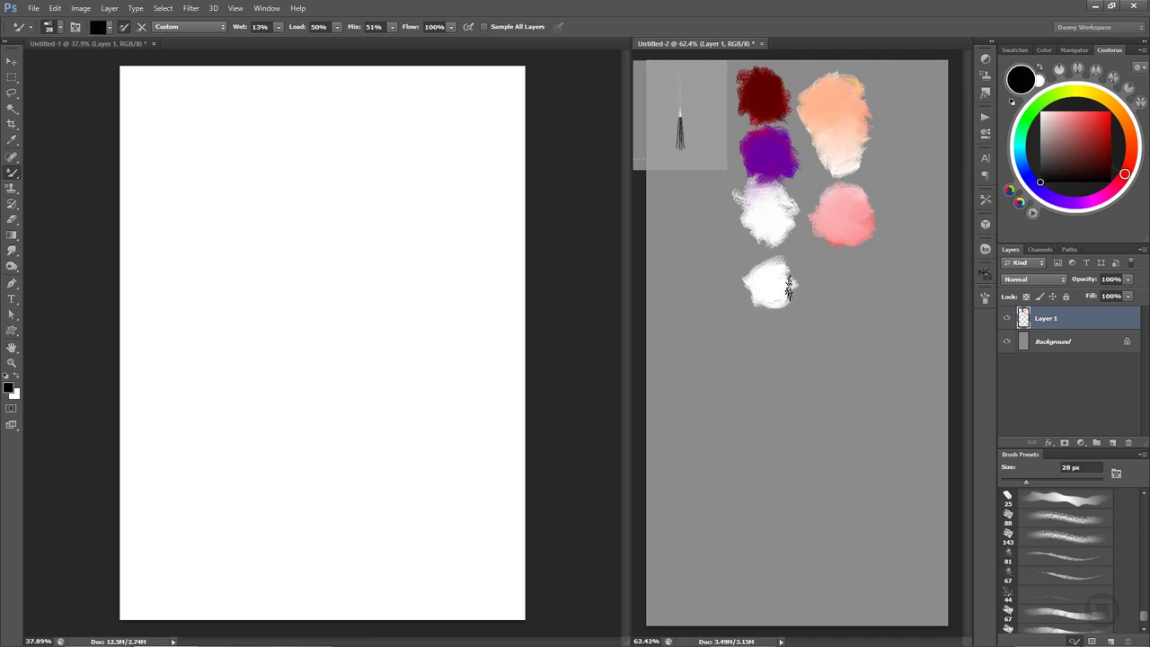
{"action": "mouse_move", "coordinate": [785, 280]}
{"action": "left_mouse_down"}
{"action": "mouse_move", "coordinate": [751, 308]}
{"action": "mouse_move", "coordinate": [787, 303]}
{"action": "mouse_move", "coordinate": [784, 311]}
{"action": "mouse_move", "coordinate": [780, 279]}
{"action": "mouse_move", "coordinate": [791, 309]}
{"action": "mouse_move", "coordinate": [785, 292]}
{"action": "left_mouse_up"}
{"action": "left_click", "coordinate": [776, 221], "text": "alt"}
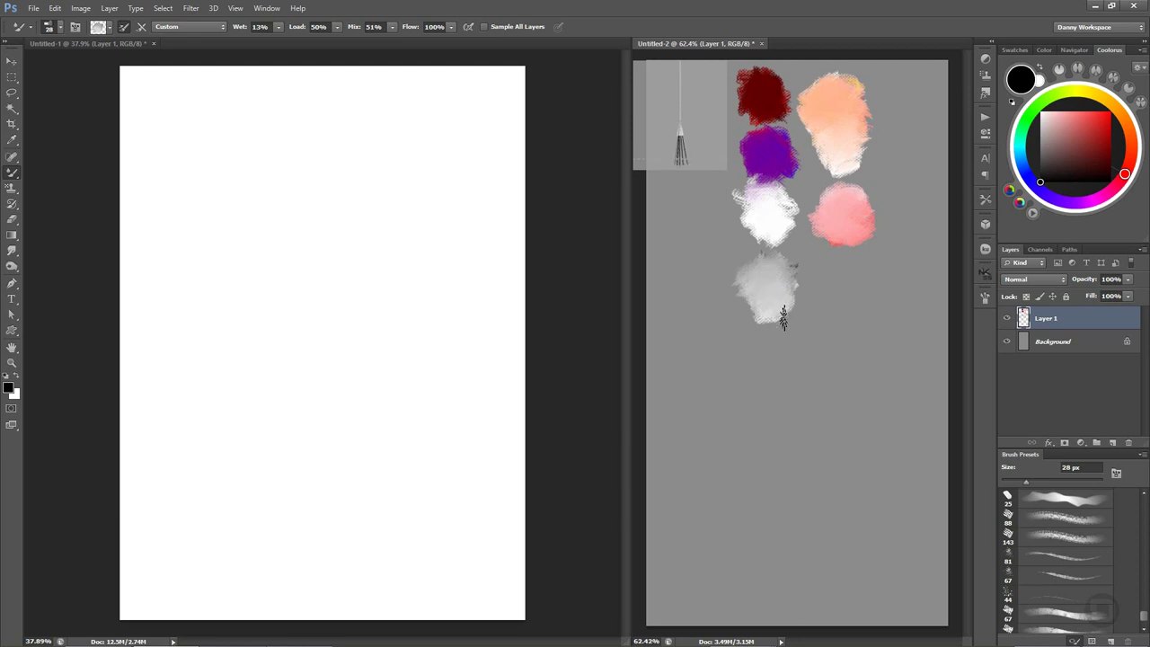
Extend and darken the grey blob with more black, then choose pure red.
{"action": "left_click_drag", "start_coordinate": [799, 297], "coordinate": [778, 301]}
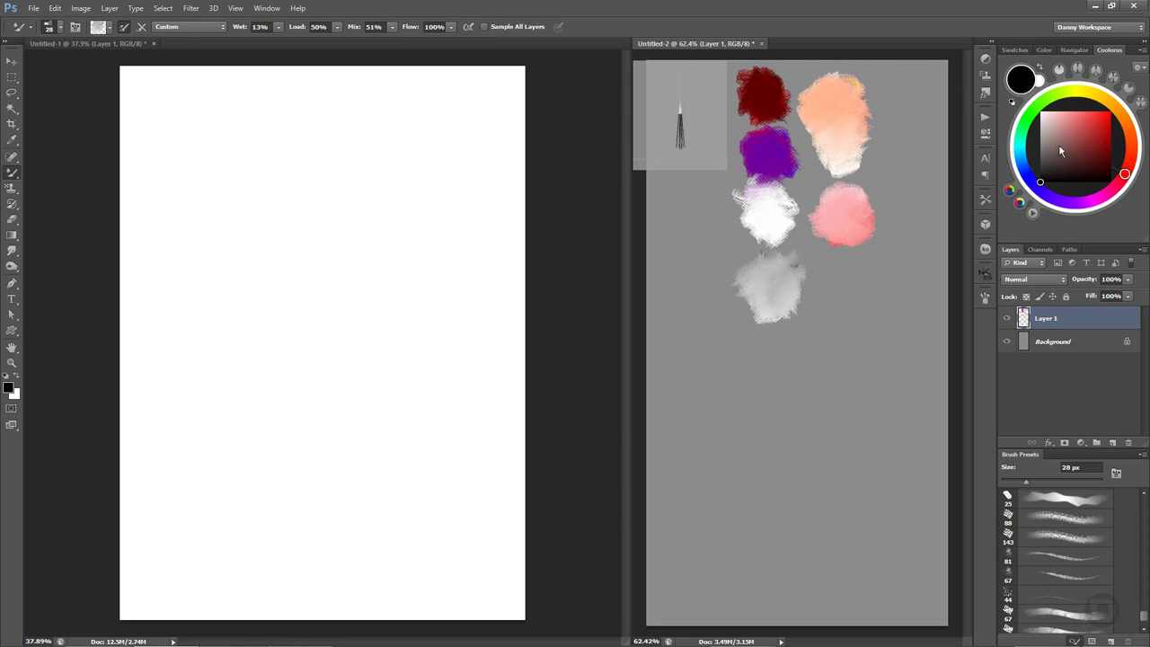
{"action": "left_click", "coordinate": [1020, 79]}
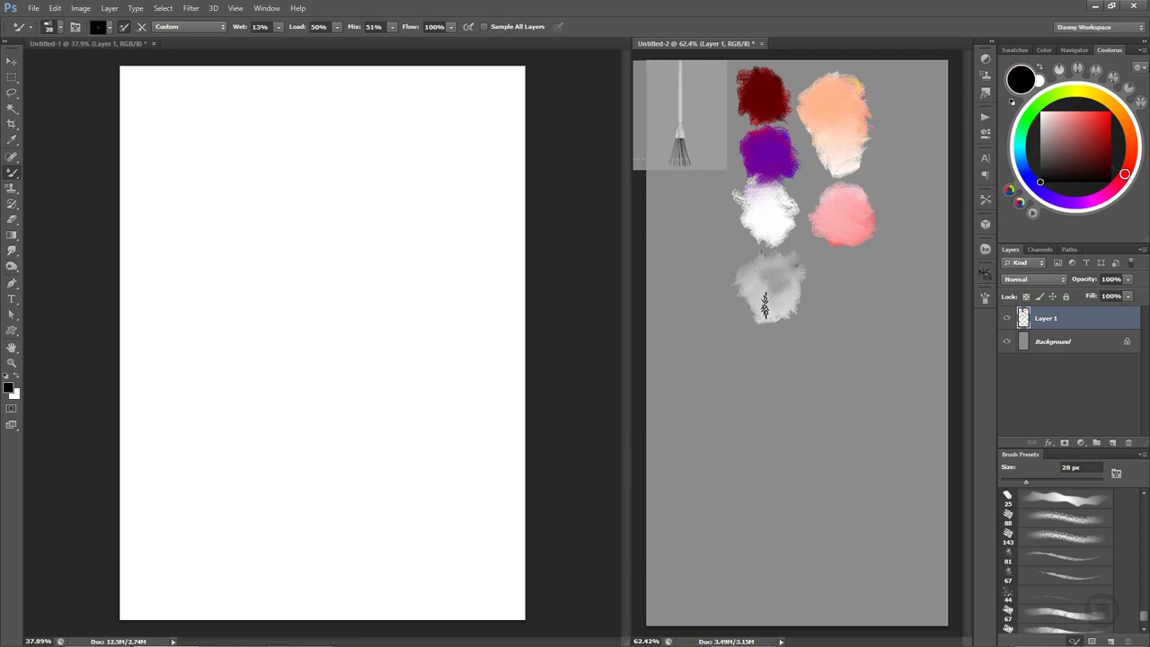
{"action": "mouse_move", "coordinate": [764, 305]}
{"action": "left_mouse_down"}
{"action": "mouse_move", "coordinate": [761, 290]}
{"action": "mouse_move", "coordinate": [791, 308]}
{"action": "mouse_move", "coordinate": [761, 302]}
{"action": "mouse_move", "coordinate": [782, 317]}
{"action": "mouse_move", "coordinate": [764, 300]}
{"action": "mouse_move", "coordinate": [770, 321]}
{"action": "mouse_move", "coordinate": [795, 297]}
{"action": "mouse_move", "coordinate": [778, 310]}
{"action": "mouse_move", "coordinate": [785, 274]}
{"action": "mouse_move", "coordinate": [783, 299]}
{"action": "mouse_move", "coordinate": [797, 308]}
{"action": "mouse_move", "coordinate": [797, 291]}
{"action": "mouse_move", "coordinate": [777, 325]}
{"action": "left_mouse_up"}
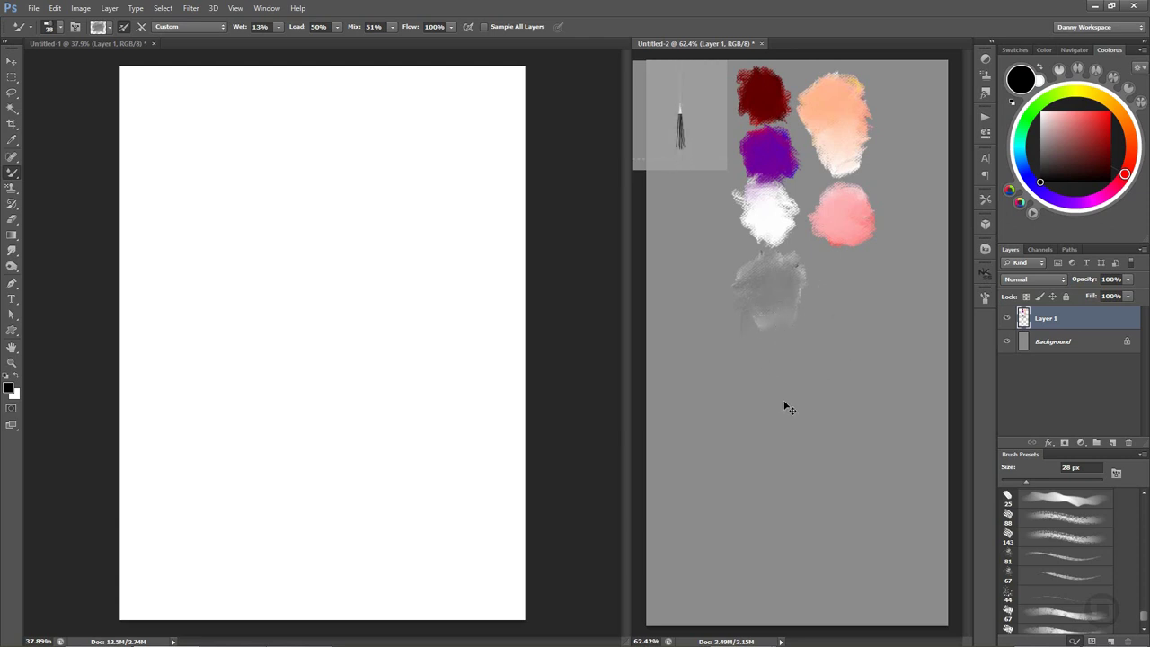
{"action": "left_click_drag", "start_coordinate": [1099, 142], "coordinate": [1112, 111]}
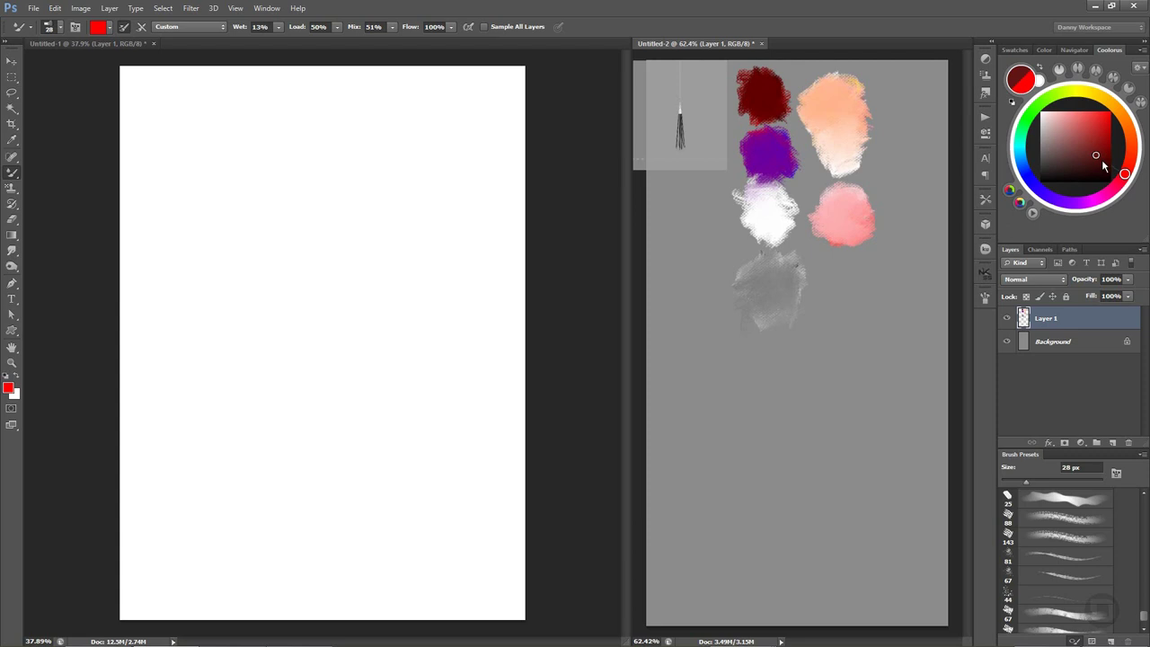
Paint a blue blob right of the grey patch and mix green and yellow into it.
{"action": "left_click_drag", "start_coordinate": [1101, 159], "coordinate": [1111, 112]}
{"action": "left_click", "coordinate": [1035, 192]}
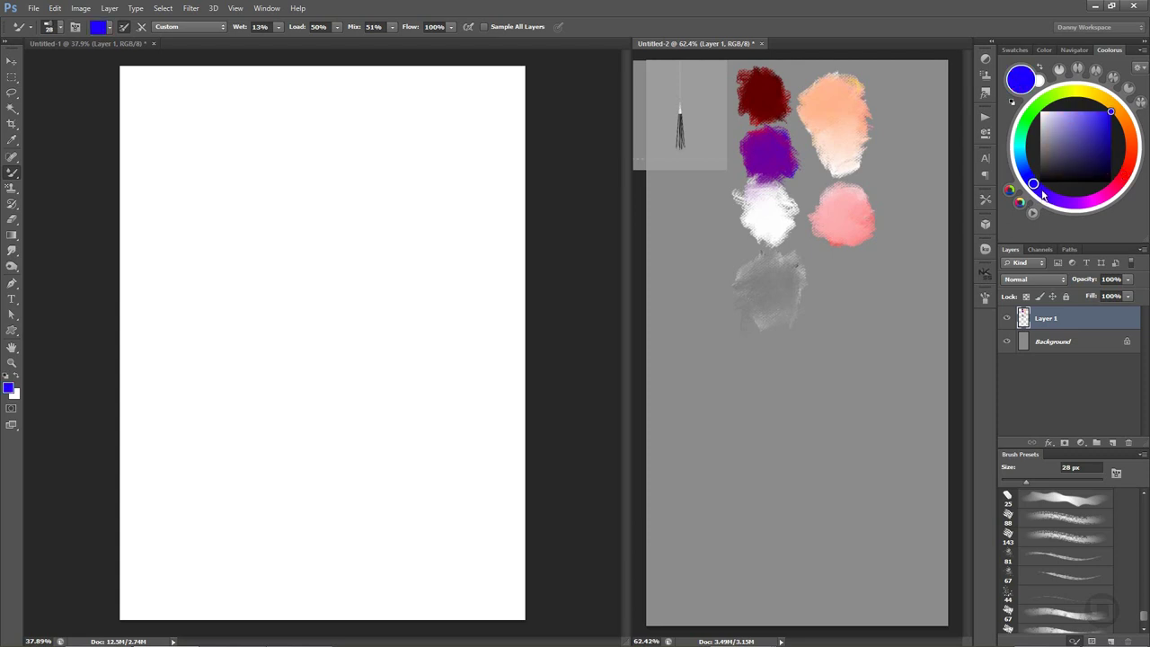
{"action": "mouse_move", "coordinate": [836, 304]}
{"action": "left_mouse_down"}
{"action": "mouse_move", "coordinate": [855, 299]}
{"action": "mouse_move", "coordinate": [835, 308]}
{"action": "left_mouse_up"}
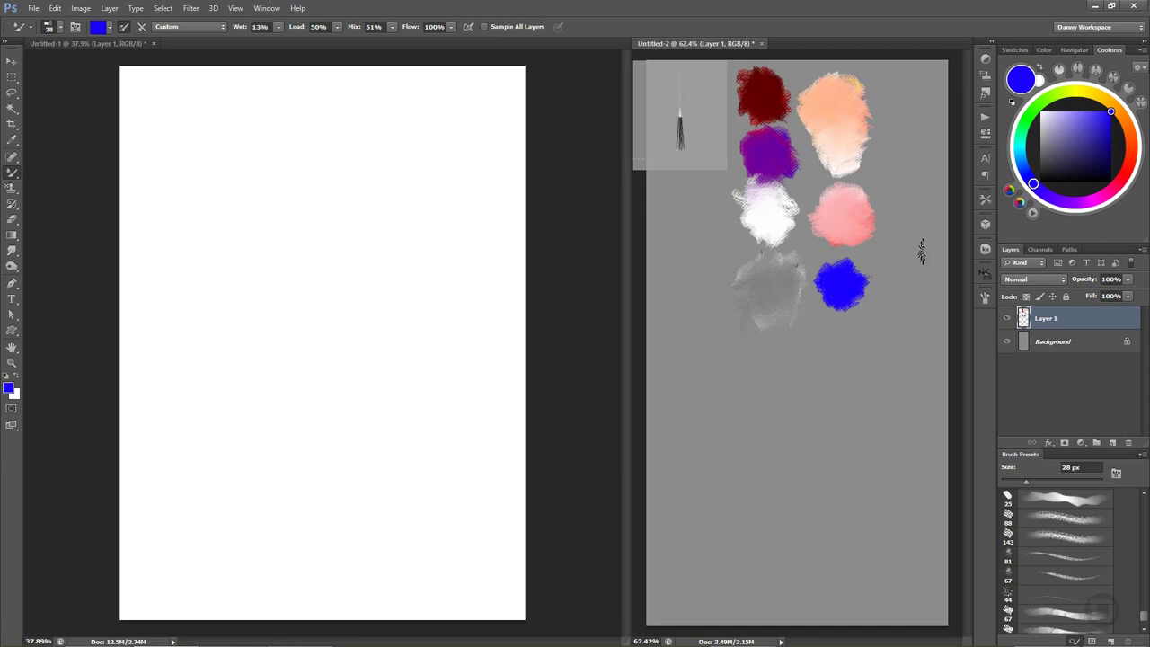
{"action": "left_click", "coordinate": [1053, 115]}
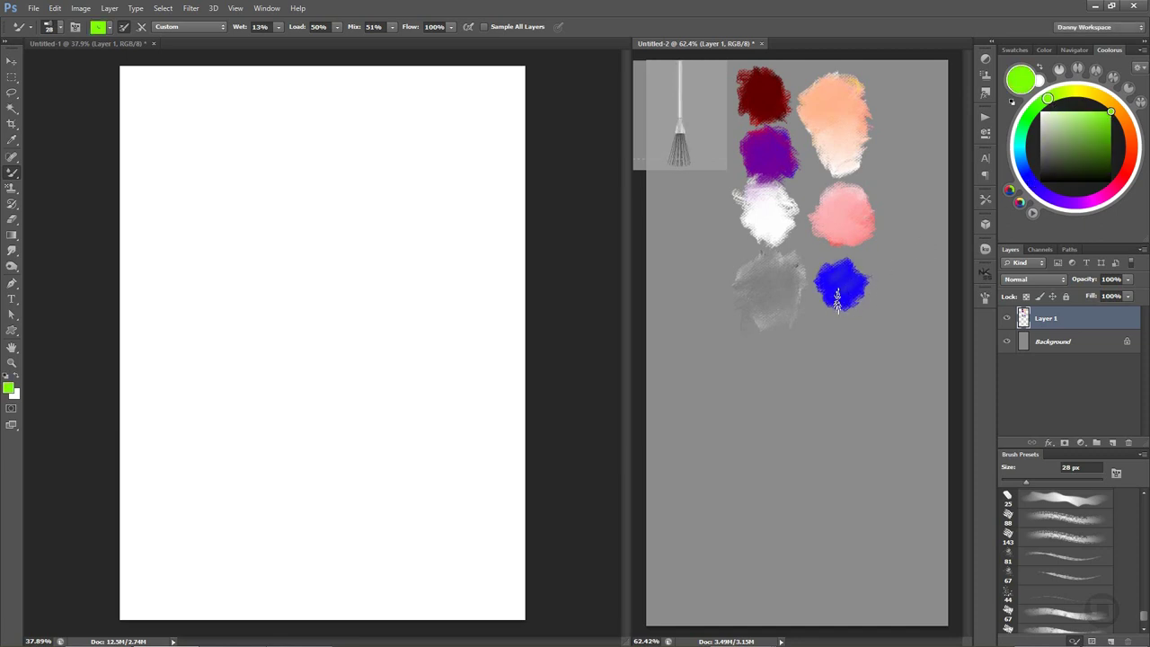
{"action": "mouse_move", "coordinate": [846, 292]}
{"action": "left_mouse_down"}
{"action": "mouse_move", "coordinate": [832, 301]}
{"action": "mouse_move", "coordinate": [839, 270]}
{"action": "mouse_move", "coordinate": [864, 298]}
{"action": "left_mouse_up"}
{"action": "left_click", "coordinate": [1075, 92]}
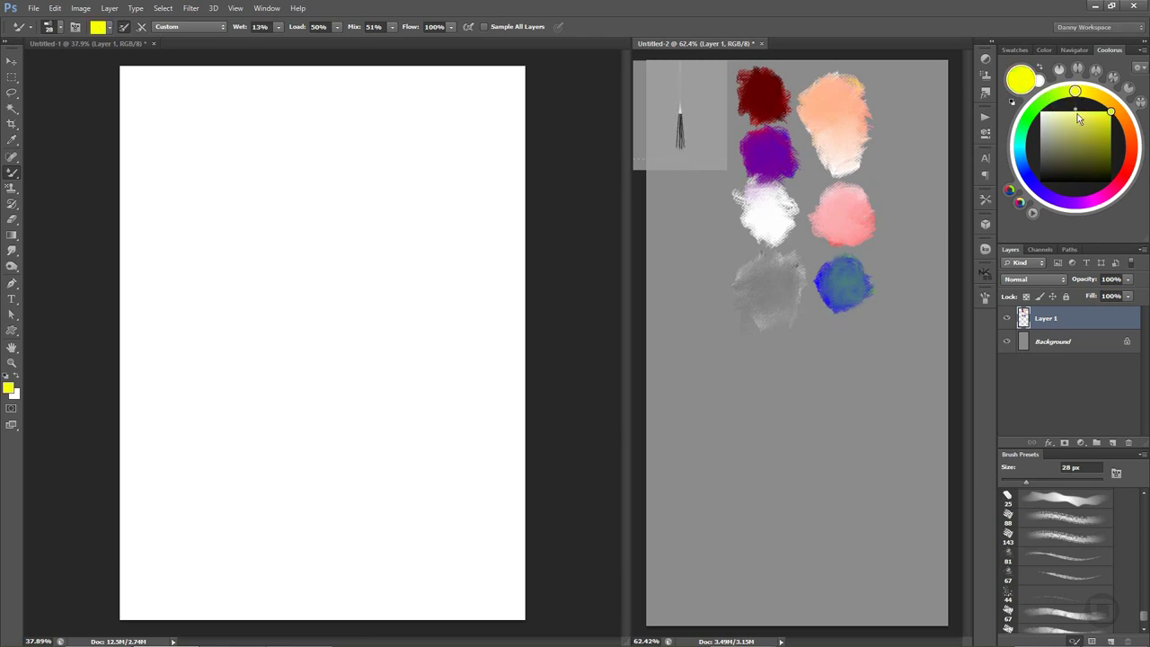
{"action": "mouse_move", "coordinate": [831, 288]}
{"action": "left_mouse_down"}
{"action": "mouse_move", "coordinate": [866, 285]}
{"action": "mouse_move", "coordinate": [853, 310]}
{"action": "mouse_move", "coordinate": [835, 314]}
{"action": "mouse_move", "coordinate": [849, 287]}
{"action": "mouse_move", "coordinate": [842, 314]}
{"action": "mouse_move", "coordinate": [859, 301]}
{"action": "left_mouse_up"}
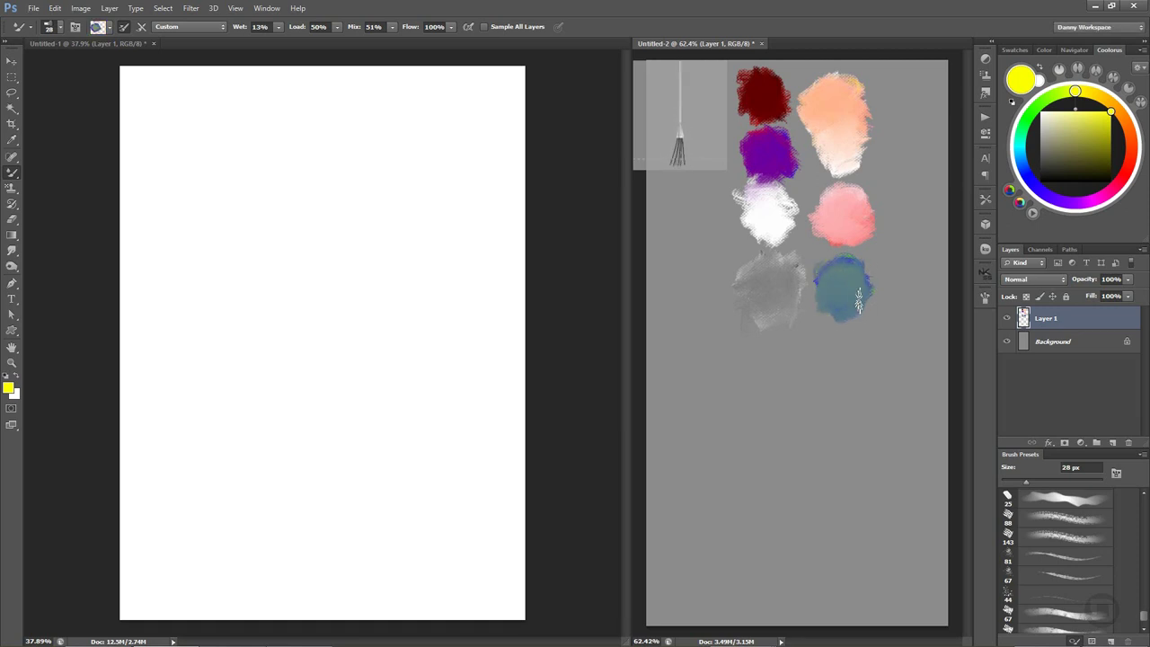
Lighten the blue-green blob by blending white into it.
{"action": "left_click", "coordinate": [1030, 180]}
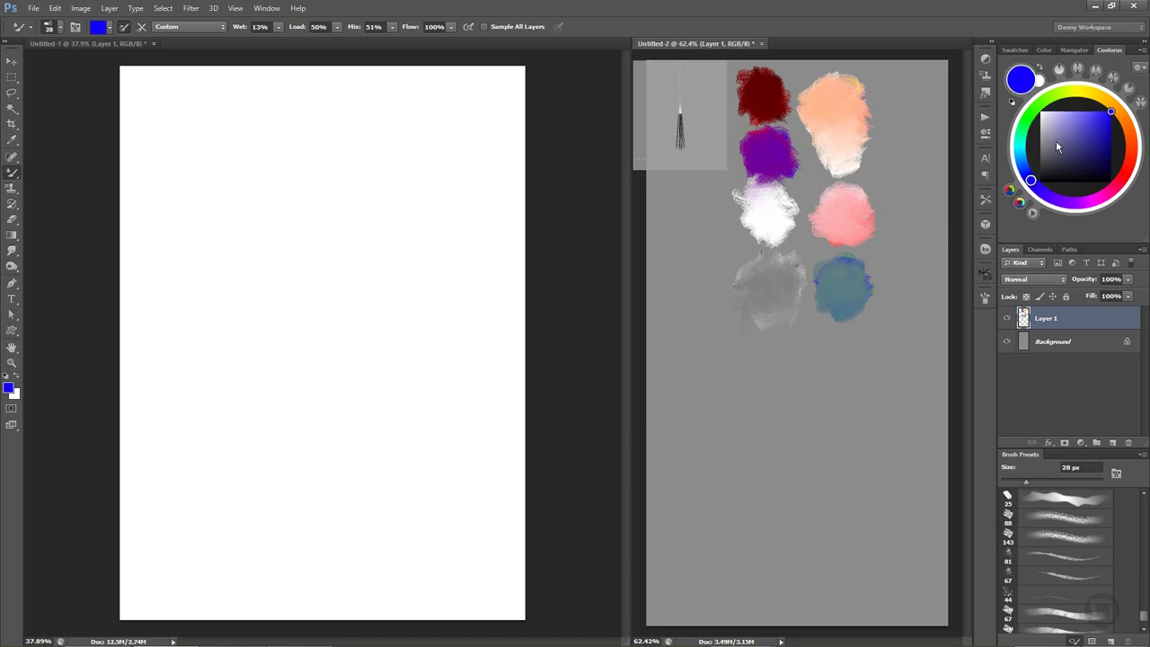
{"action": "left_click", "coordinate": [1049, 110]}
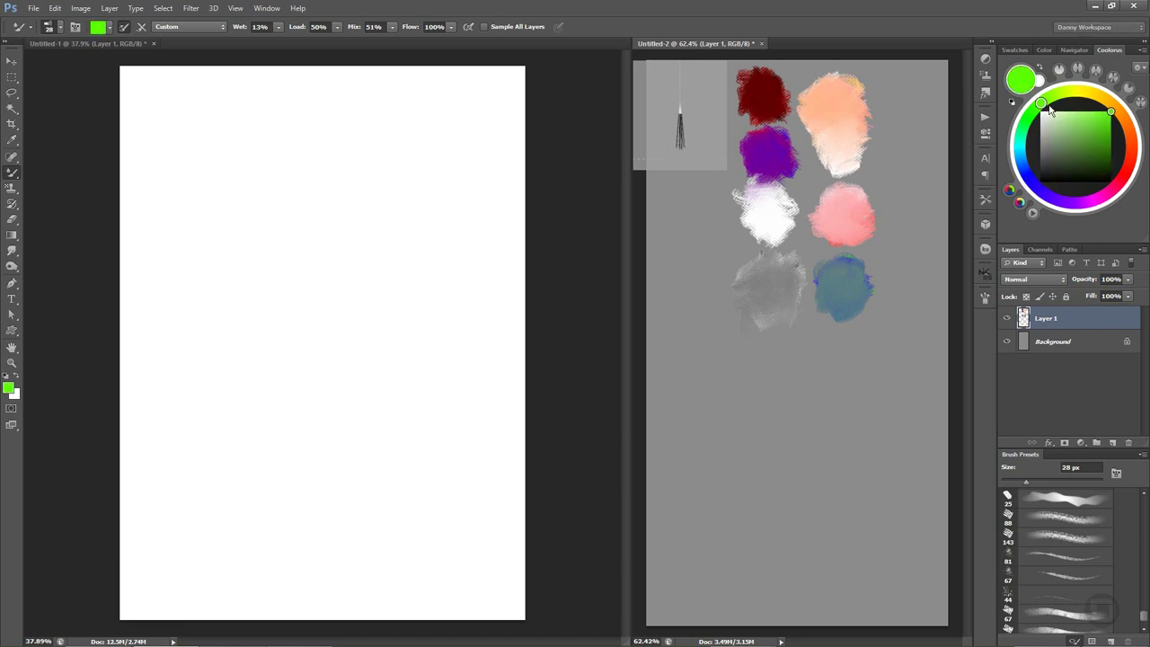
{"action": "left_click", "coordinate": [849, 310], "text": "alt"}
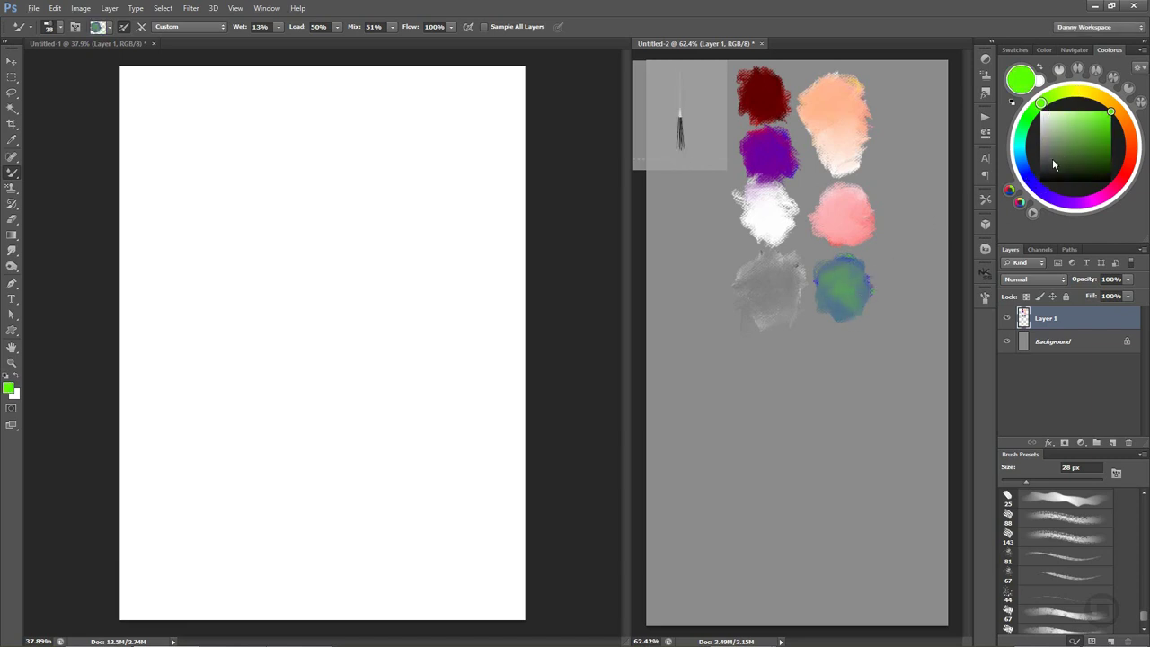
{"action": "left_click", "coordinate": [1041, 114]}
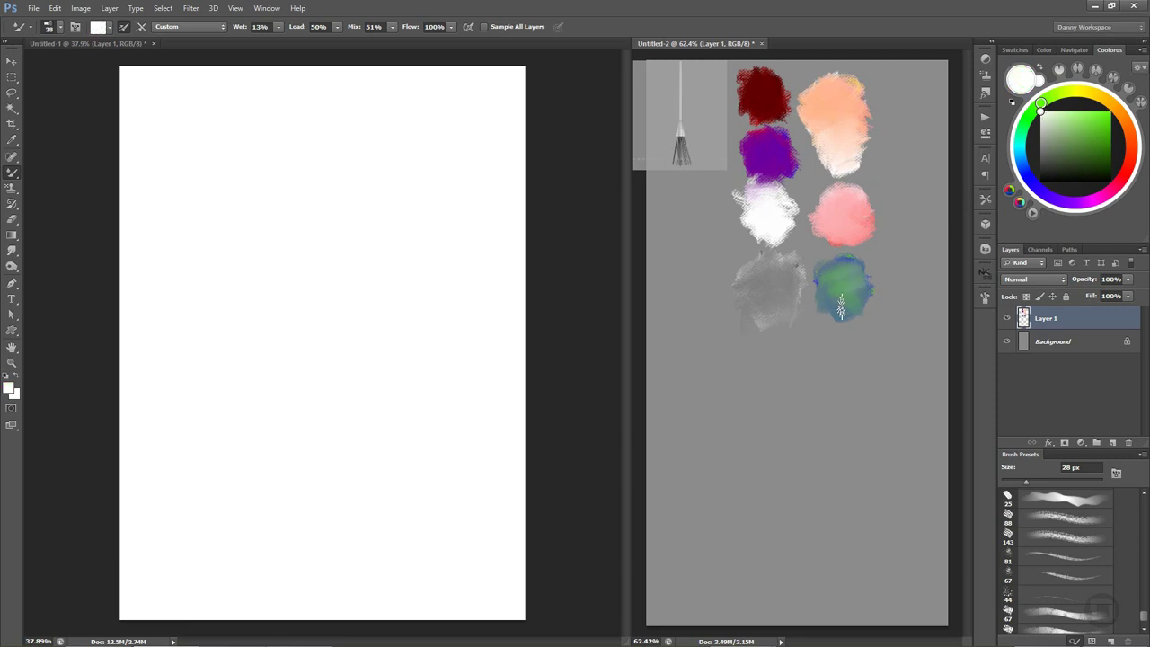
{"action": "mouse_move", "coordinate": [840, 308]}
{"action": "left_mouse_down"}
{"action": "mouse_move", "coordinate": [850, 281]}
{"action": "mouse_move", "coordinate": [871, 294]}
{"action": "mouse_move", "coordinate": [841, 275]}
{"action": "mouse_move", "coordinate": [876, 314]}
{"action": "left_mouse_up"}
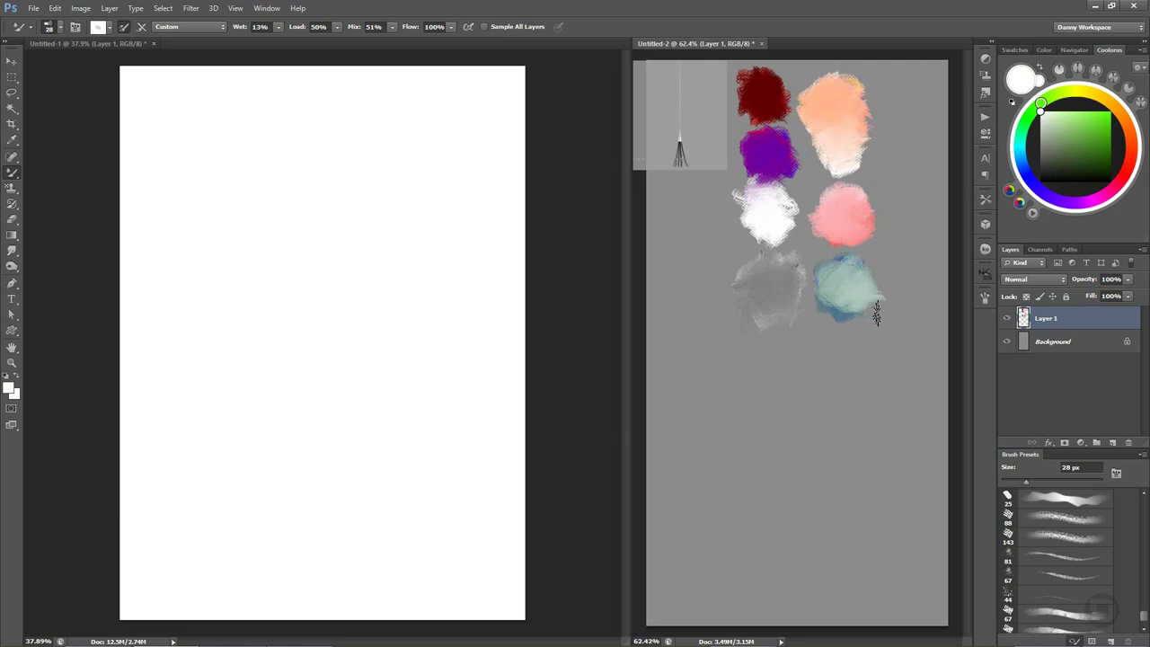
Scrub more blue and then yellow paint into the blob.
{"action": "left_click", "coordinate": [1031, 193]}
{"action": "left_click", "coordinate": [1110, 111]}
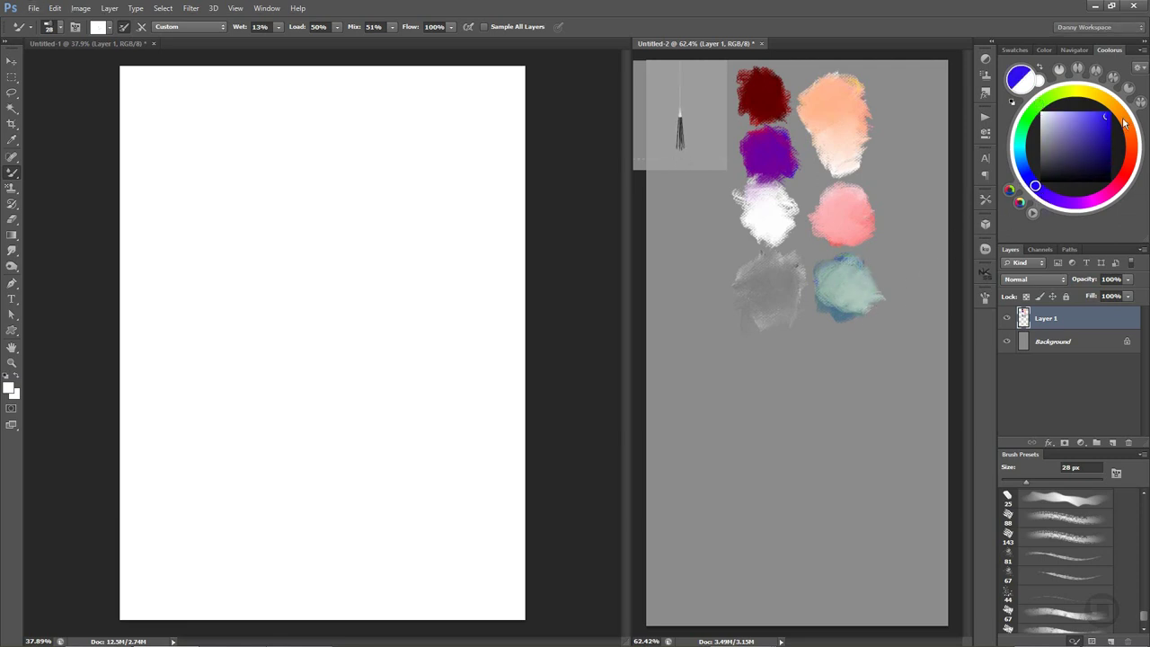
{"action": "mouse_move", "coordinate": [846, 290]}
{"action": "left_mouse_down"}
{"action": "mouse_move", "coordinate": [829, 295]}
{"action": "mouse_move", "coordinate": [850, 321]}
{"action": "mouse_move", "coordinate": [849, 296]}
{"action": "mouse_move", "coordinate": [834, 302]}
{"action": "mouse_move", "coordinate": [857, 306]}
{"action": "mouse_move", "coordinate": [855, 316]}
{"action": "left_mouse_up"}
{"action": "left_click", "coordinate": [1076, 95]}
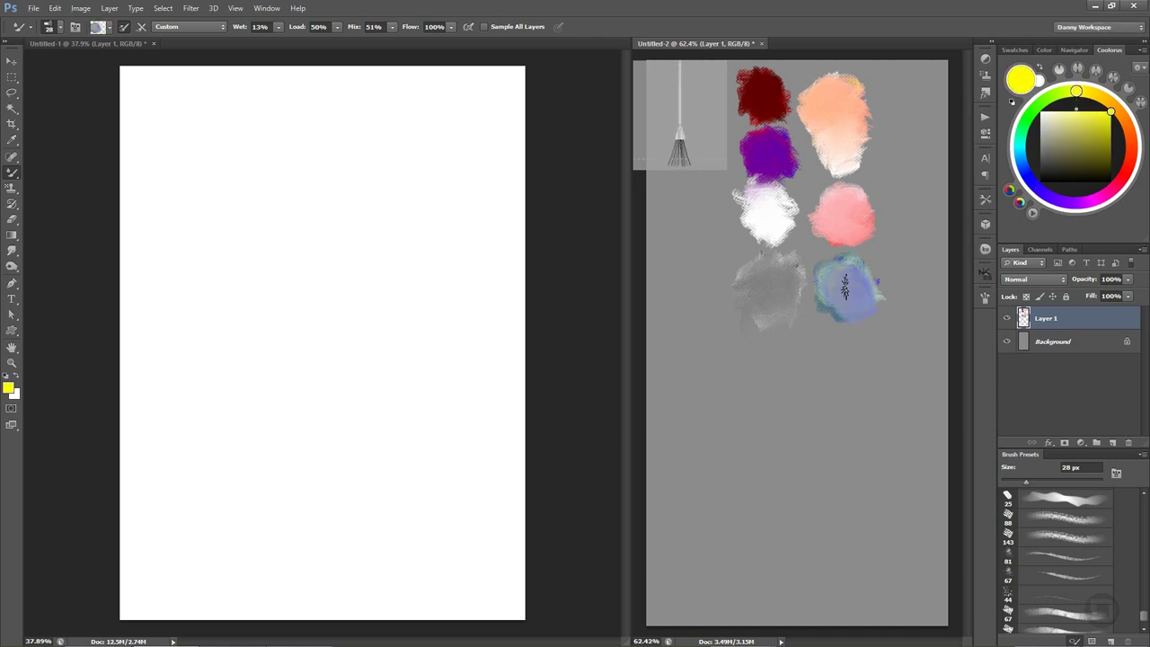
{"action": "mouse_move", "coordinate": [876, 269]}
{"action": "left_mouse_down"}
{"action": "mouse_move", "coordinate": [858, 310]}
{"action": "mouse_move", "coordinate": [837, 286]}
{"action": "mouse_move", "coordinate": [851, 308]}
{"action": "mouse_move", "coordinate": [844, 292]}
{"action": "mouse_move", "coordinate": [835, 306]}
{"action": "mouse_move", "coordinate": [873, 301]}
{"action": "mouse_move", "coordinate": [879, 314]}
{"action": "mouse_move", "coordinate": [828, 308]}
{"action": "mouse_move", "coordinate": [862, 301]}
{"action": "mouse_move", "coordinate": [846, 325]}
{"action": "mouse_move", "coordinate": [834, 303]}
{"action": "left_mouse_up"}
Blend green through the blob into a soft green, smooth the pink blob, and select white.
{"action": "left_click", "coordinate": [1042, 101]}
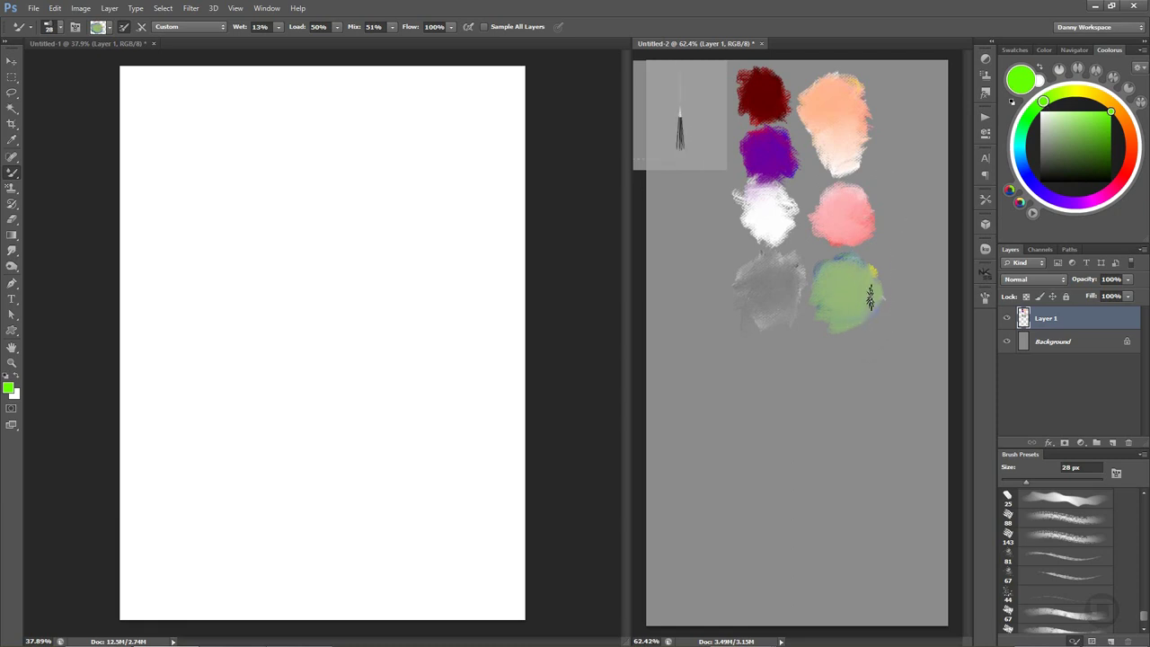
{"action": "left_click_drag", "start_coordinate": [857, 304], "coordinate": [870, 296]}
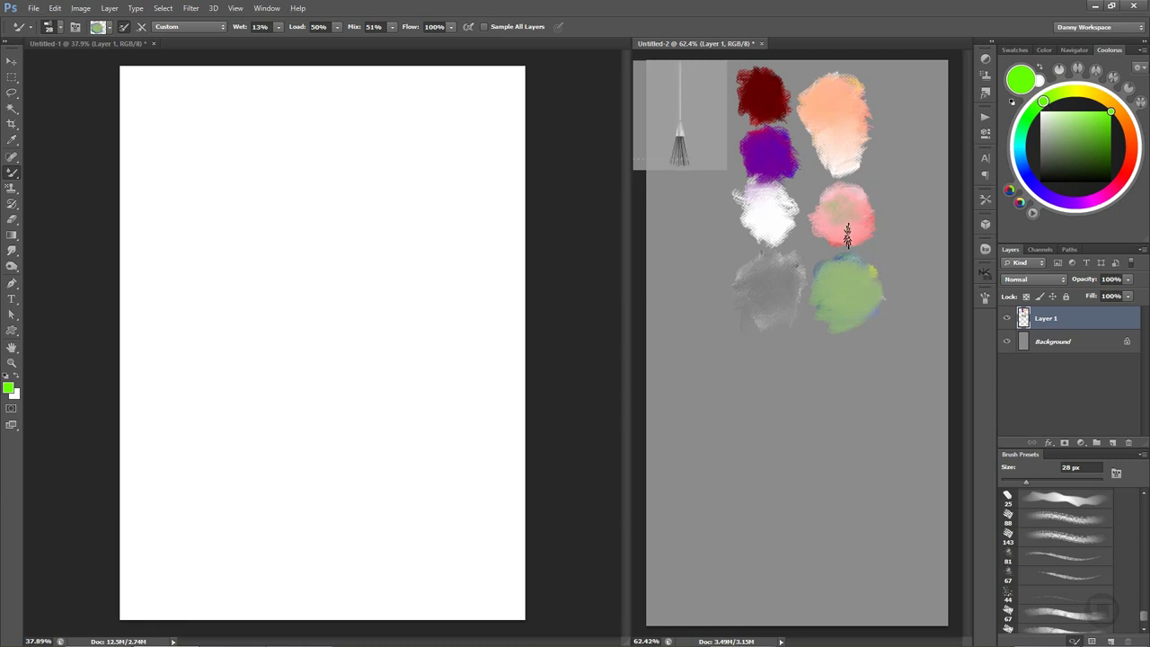
{"action": "mouse_move", "coordinate": [846, 235]}
{"action": "left_mouse_down"}
{"action": "mouse_move", "coordinate": [862, 221]}
{"action": "mouse_move", "coordinate": [839, 224]}
{"action": "mouse_move", "coordinate": [865, 215]}
{"action": "mouse_move", "coordinate": [834, 259]}
{"action": "mouse_move", "coordinate": [872, 218]}
{"action": "mouse_move", "coordinate": [880, 231]}
{"action": "mouse_move", "coordinate": [836, 226]}
{"action": "left_mouse_up"}
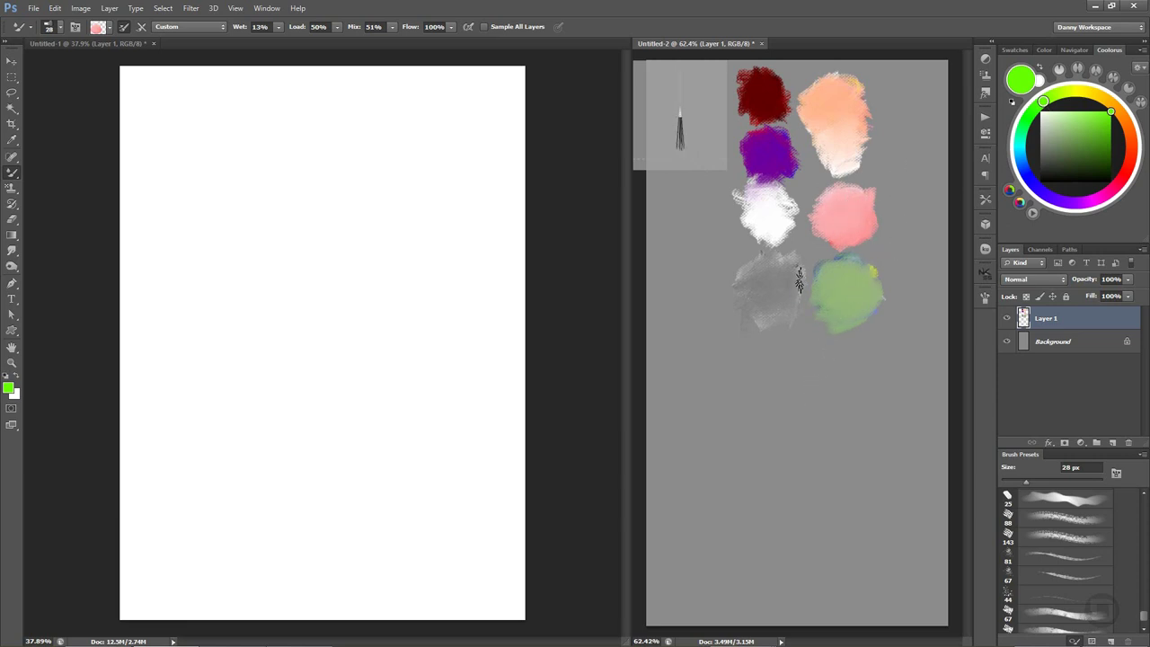
{"action": "left_click_drag", "start_coordinate": [1071, 133], "coordinate": [1039, 110]}
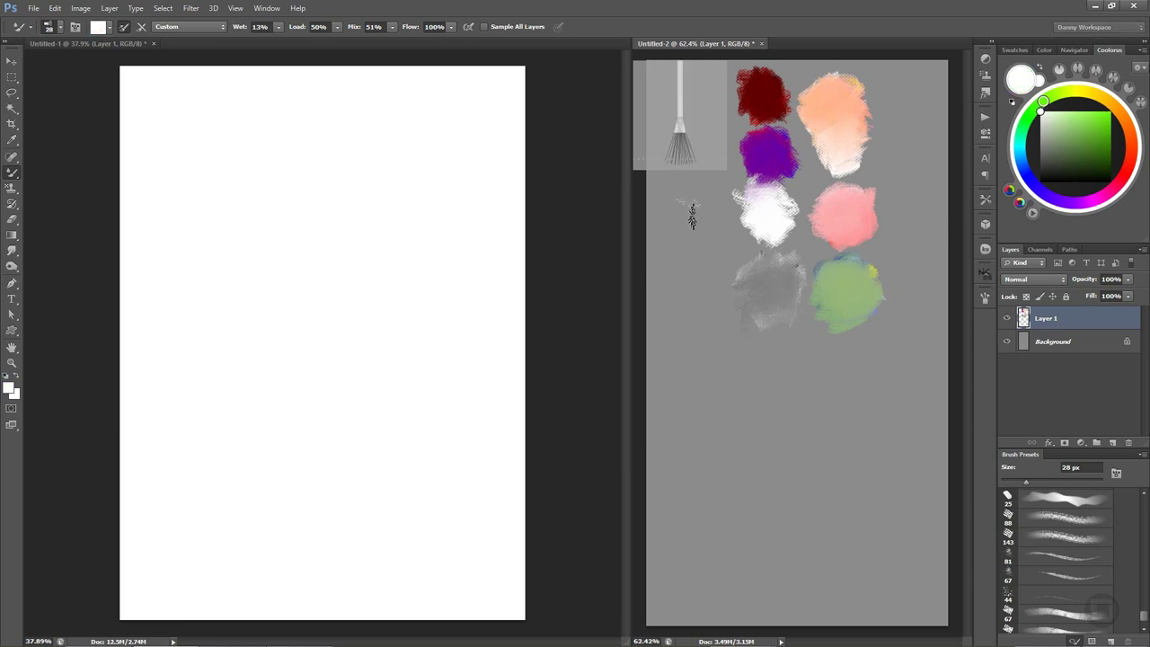
Paint a pure red blob at the left of the sheet, after undoing a trial white one.
{"action": "left_click_drag", "start_coordinate": [688, 213], "coordinate": [694, 247]}
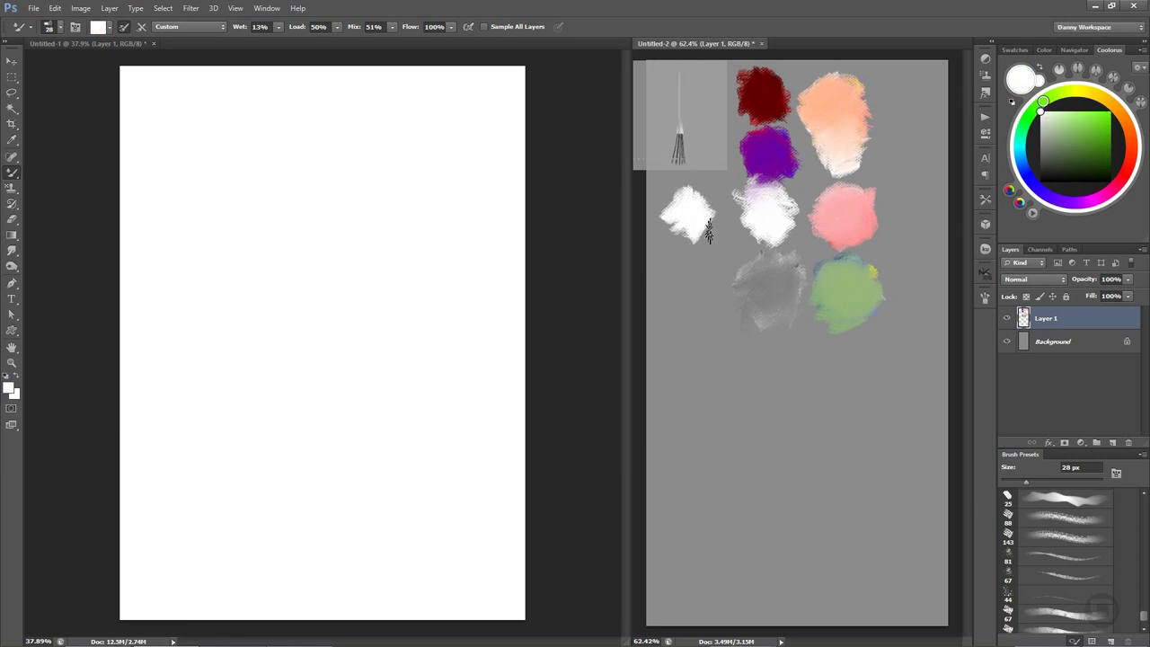
{"action": "key", "text": "ctrl+z"}
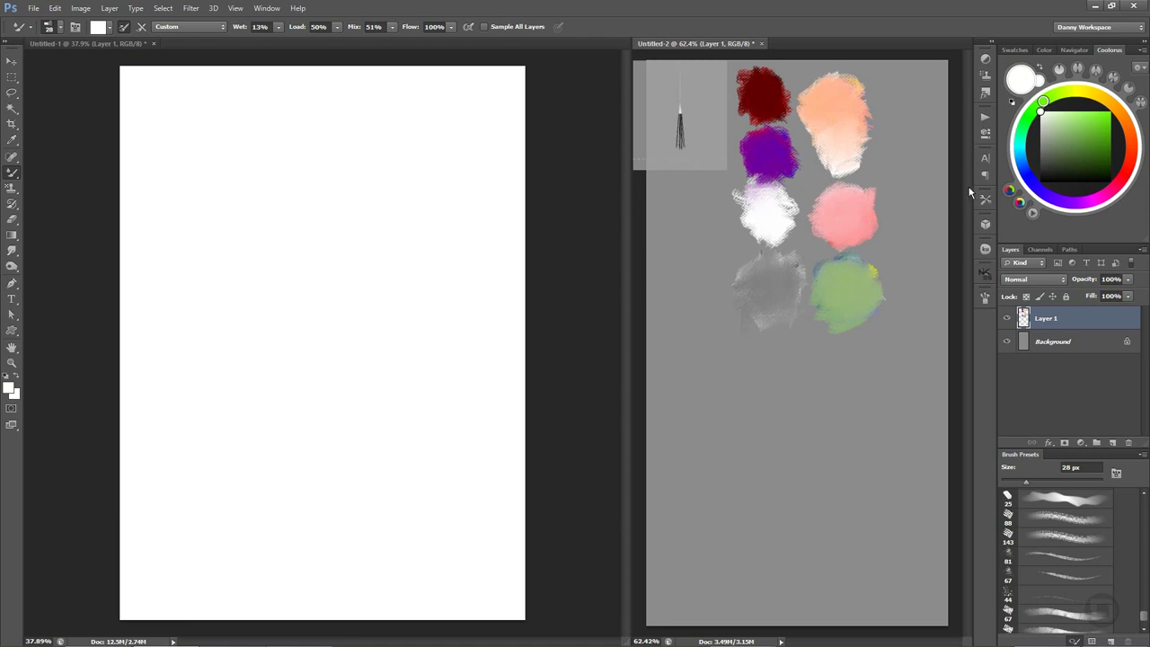
{"action": "left_click", "coordinate": [1132, 175]}
{"action": "left_click", "coordinate": [1111, 111]}
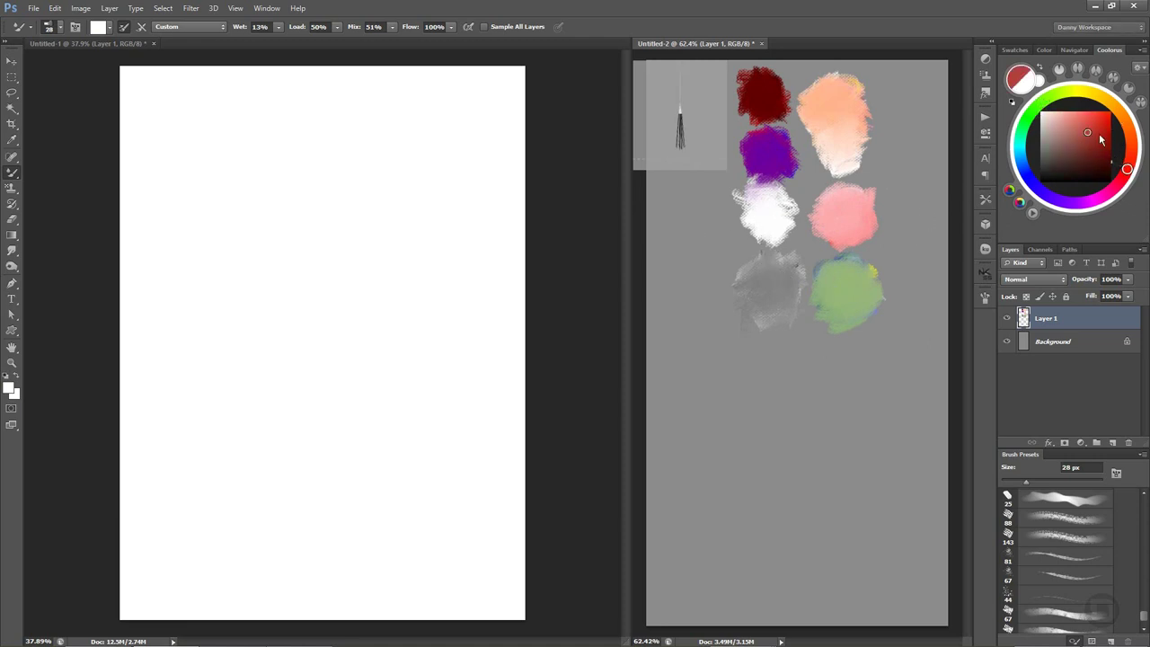
{"action": "mouse_move", "coordinate": [687, 199]}
{"action": "left_mouse_down"}
{"action": "mouse_move", "coordinate": [690, 235]}
{"action": "mouse_move", "coordinate": [714, 218]}
{"action": "left_mouse_up"}
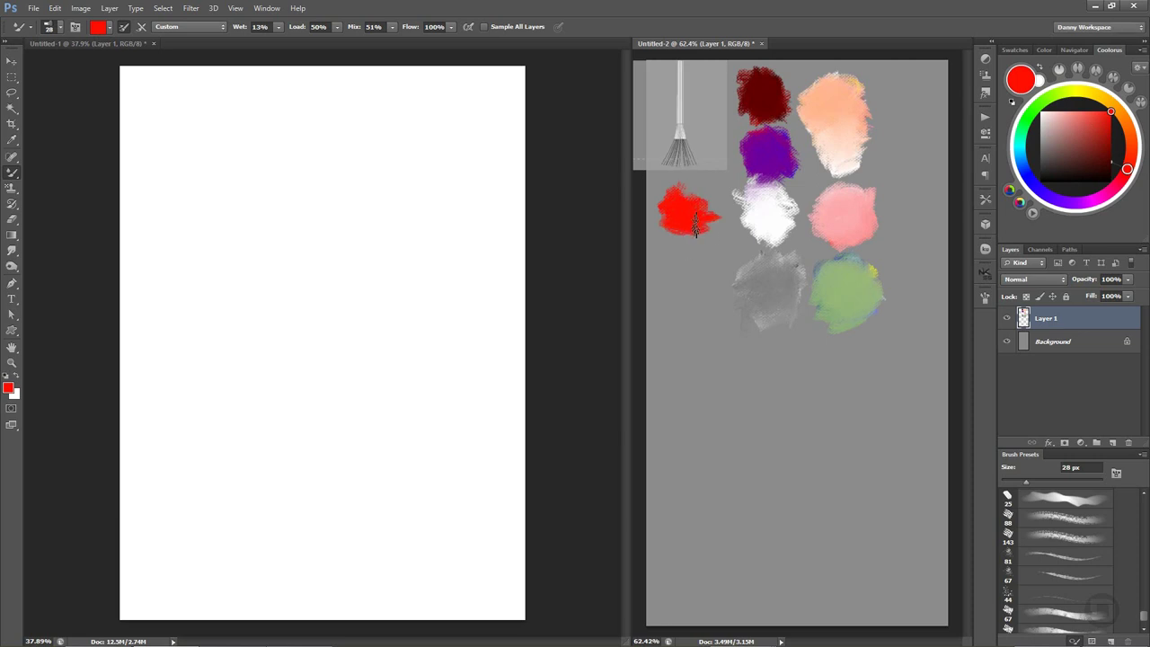
Brush orange and yellow into the red blob, blending it into orange.
{"action": "left_click", "coordinate": [1129, 124]}
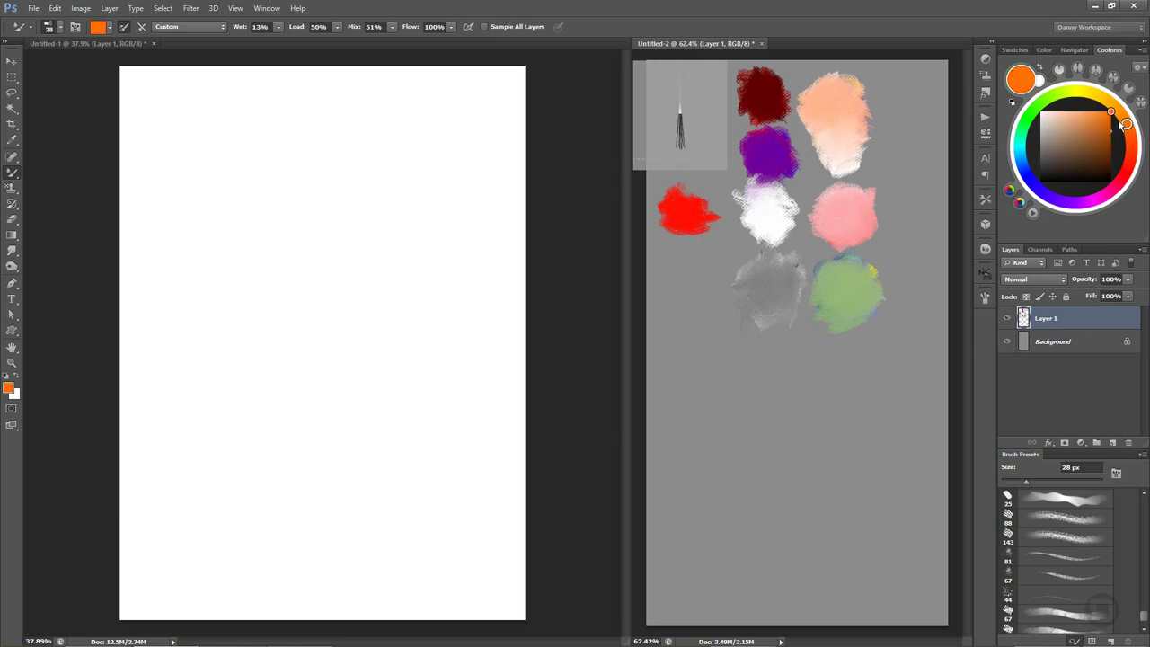
{"action": "left_click_drag", "start_coordinate": [678, 217], "coordinate": [685, 238]}
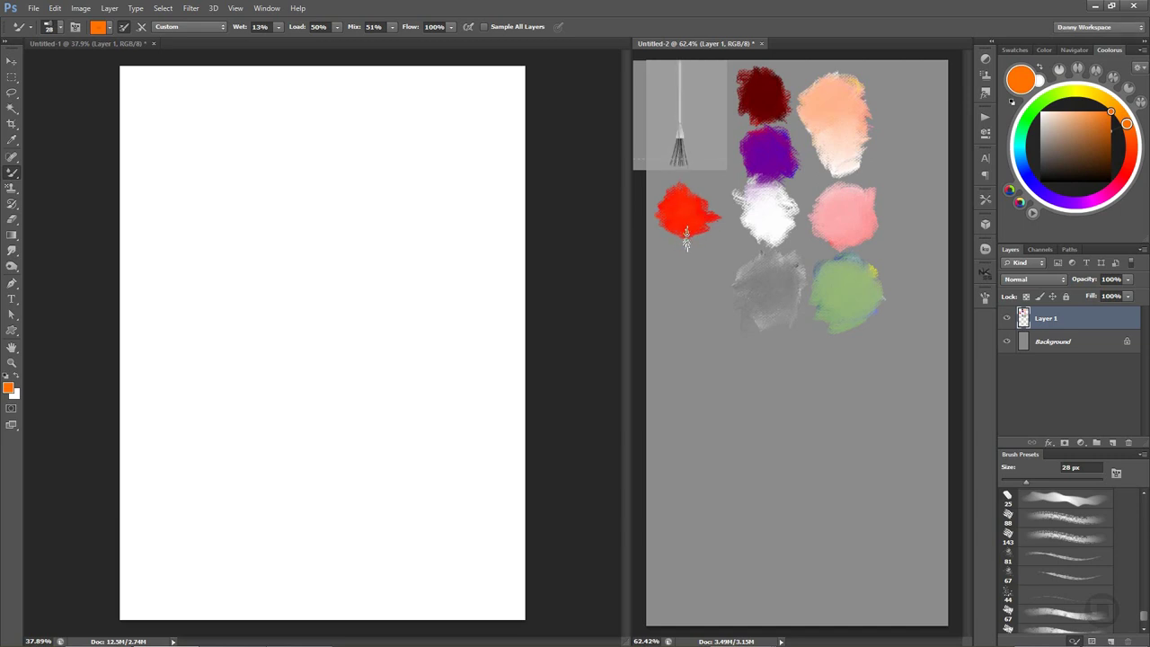
{"action": "left_click", "coordinate": [1084, 91]}
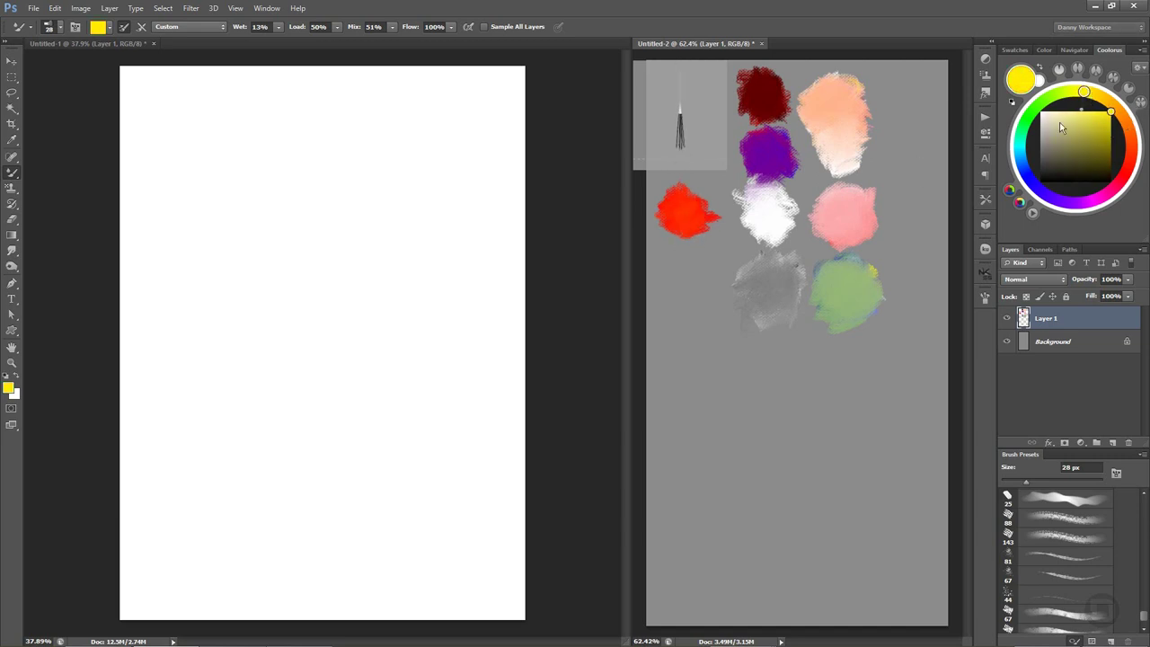
{"action": "left_click_drag", "start_coordinate": [680, 202], "coordinate": [683, 247]}
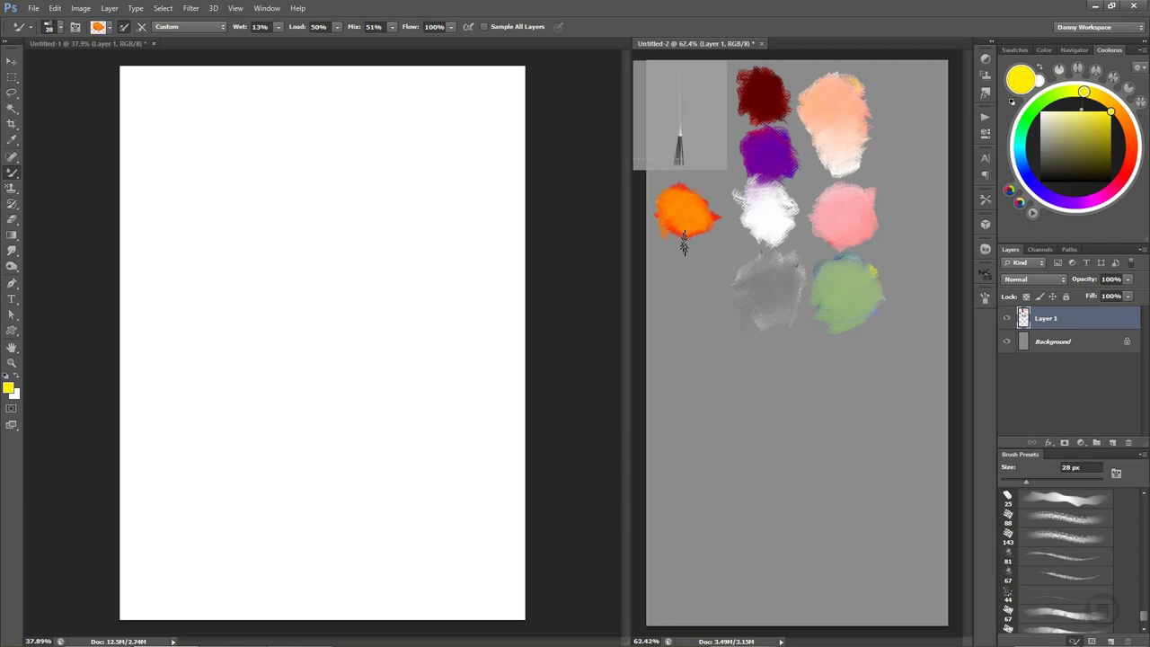
{"action": "mouse_move", "coordinate": [682, 247]}
{"action": "left_mouse_down"}
{"action": "mouse_move", "coordinate": [688, 220]}
{"action": "mouse_move", "coordinate": [714, 220]}
{"action": "mouse_move", "coordinate": [720, 207]}
{"action": "left_mouse_up"}
Paint a black patch at the top right of the sheet.
{"action": "left_click", "coordinate": [1040, 112]}
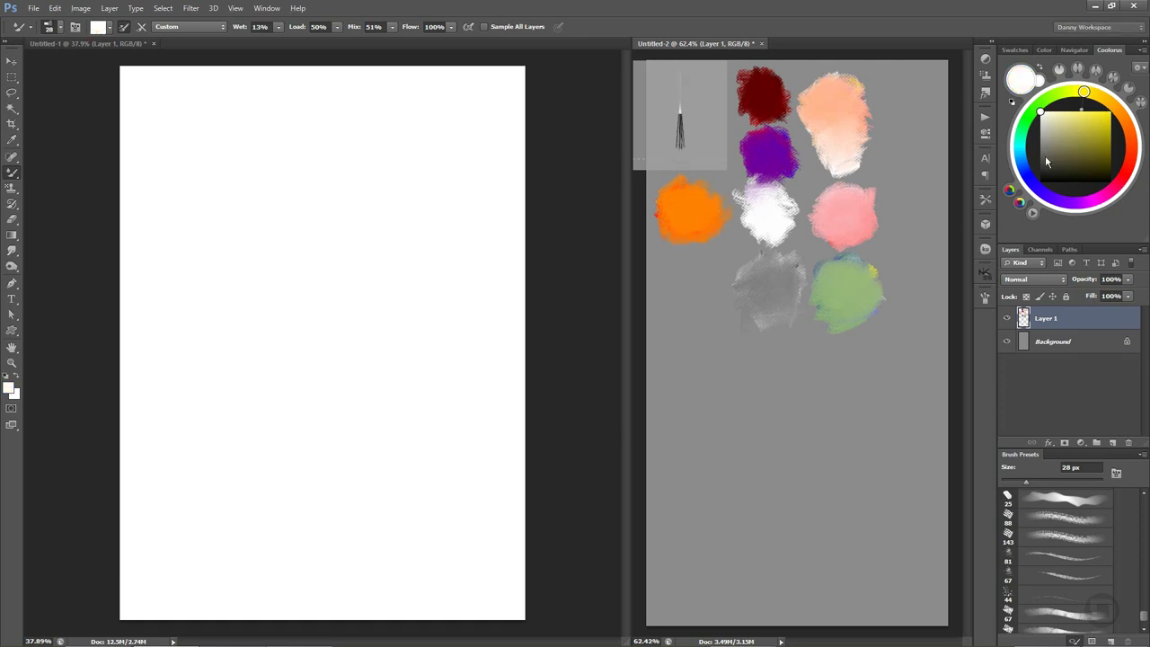
{"action": "left_click_drag", "start_coordinate": [1040, 111], "coordinate": [1040, 181]}
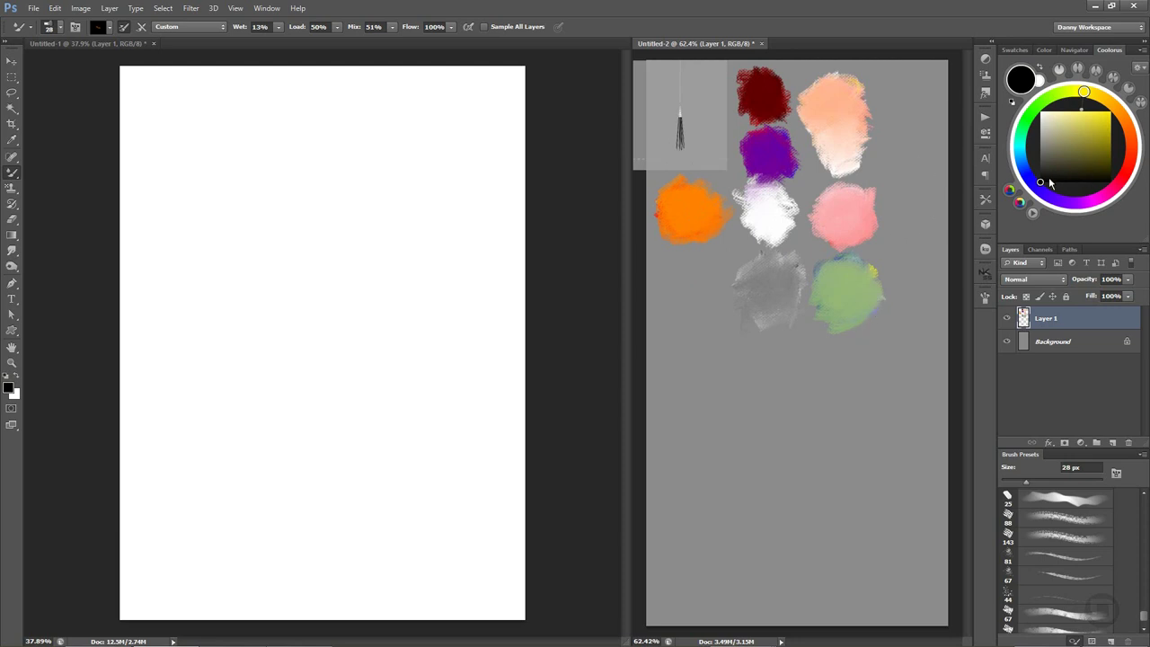
{"action": "left_click_drag", "start_coordinate": [907, 85], "coordinate": [923, 130]}
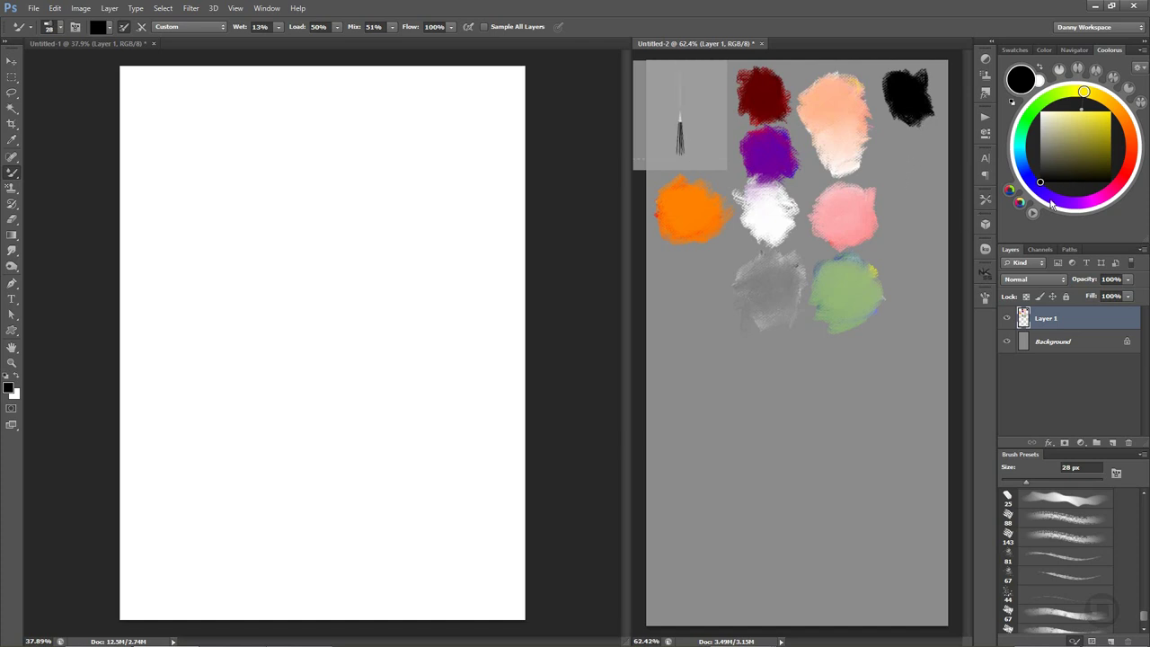
Paint a pure red patch below the black one.
{"action": "left_click_drag", "start_coordinate": [1137, 184], "coordinate": [1114, 183]}
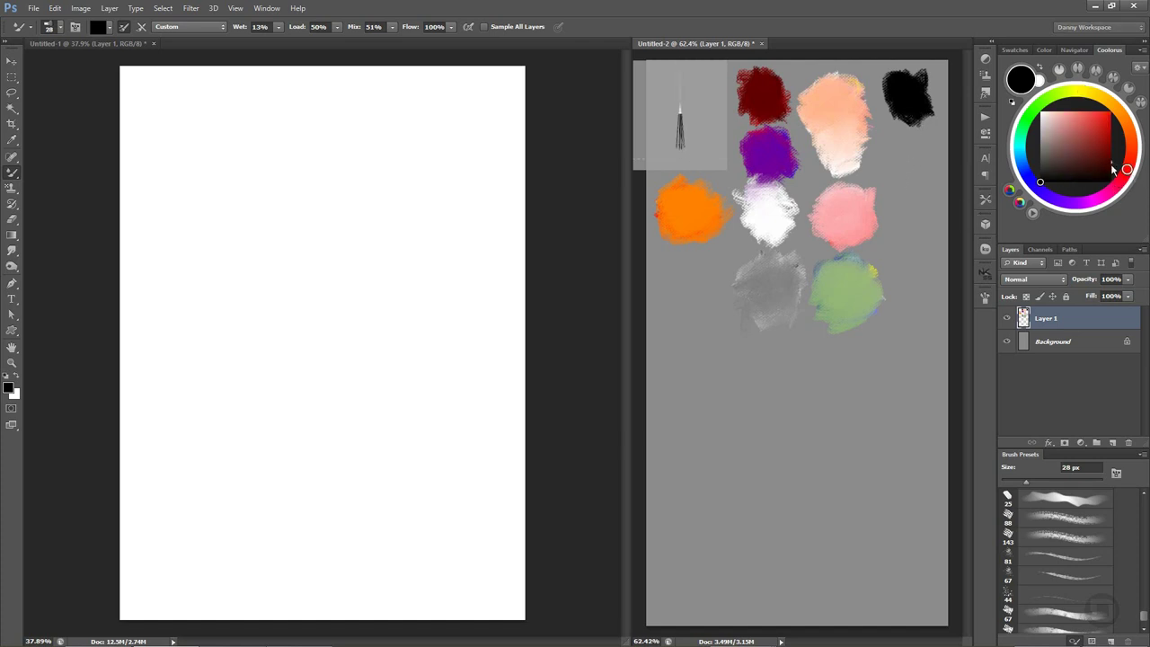
{"action": "left_click", "coordinate": [1111, 111]}
{"action": "mouse_move", "coordinate": [898, 143]}
{"action": "left_mouse_down"}
{"action": "mouse_move", "coordinate": [910, 160]}
{"action": "mouse_move", "coordinate": [898, 184]}
{"action": "mouse_move", "coordinate": [916, 176]}
{"action": "mouse_move", "coordinate": [920, 153]}
{"action": "mouse_move", "coordinate": [900, 173]}
{"action": "mouse_move", "coordinate": [931, 159]}
{"action": "mouse_move", "coordinate": [906, 171]}
{"action": "mouse_move", "coordinate": [904, 186]}
{"action": "mouse_move", "coordinate": [926, 159]}
{"action": "mouse_move", "coordinate": [918, 180]}
{"action": "left_mouse_up"}
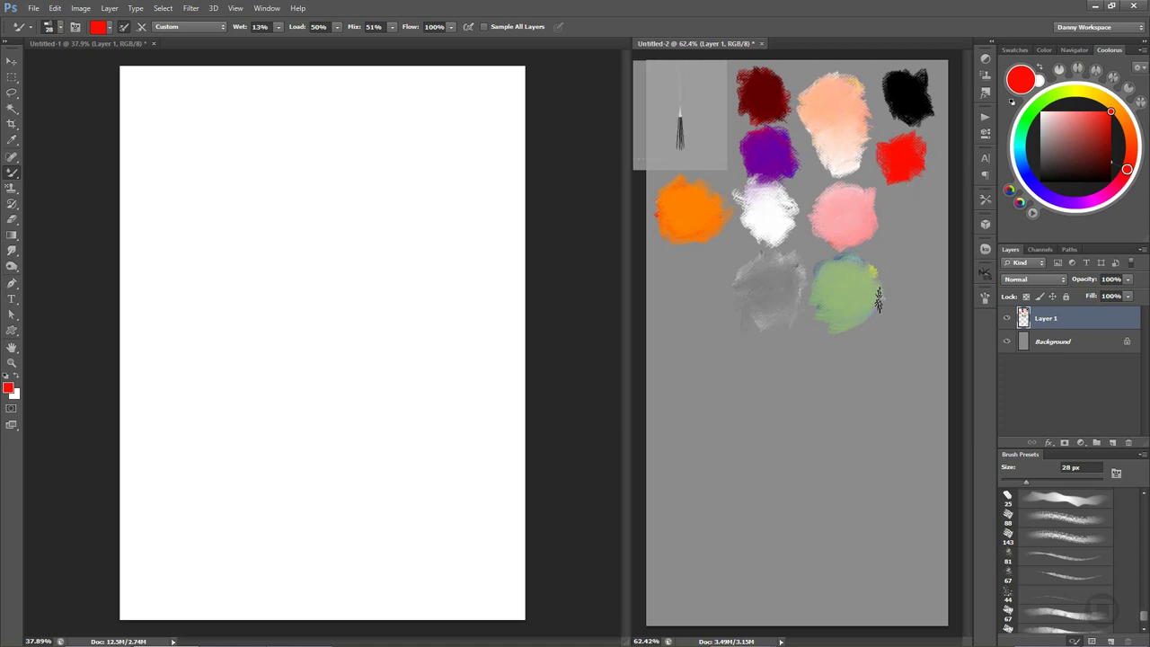
Widen the red patch, paint a pale lavender patch right of the pink one, then pick blue and green.
{"action": "left_click_drag", "start_coordinate": [897, 184], "coordinate": [924, 164]}
{"action": "left_click", "coordinate": [841, 229], "text": "alt"}
{"action": "left_click", "coordinate": [768, 213], "text": "alt"}
{"action": "mouse_move", "coordinate": [904, 221]}
{"action": "left_mouse_down"}
{"action": "mouse_move", "coordinate": [934, 215]}
{"action": "mouse_move", "coordinate": [908, 226]}
{"action": "mouse_move", "coordinate": [910, 213]}
{"action": "mouse_move", "coordinate": [925, 234]}
{"action": "mouse_move", "coordinate": [909, 220]}
{"action": "mouse_move", "coordinate": [908, 236]}
{"action": "left_mouse_up"}
{"action": "left_click", "coordinate": [1040, 192]}
{"action": "left_click_drag", "start_coordinate": [1049, 111], "coordinate": [1038, 105]}
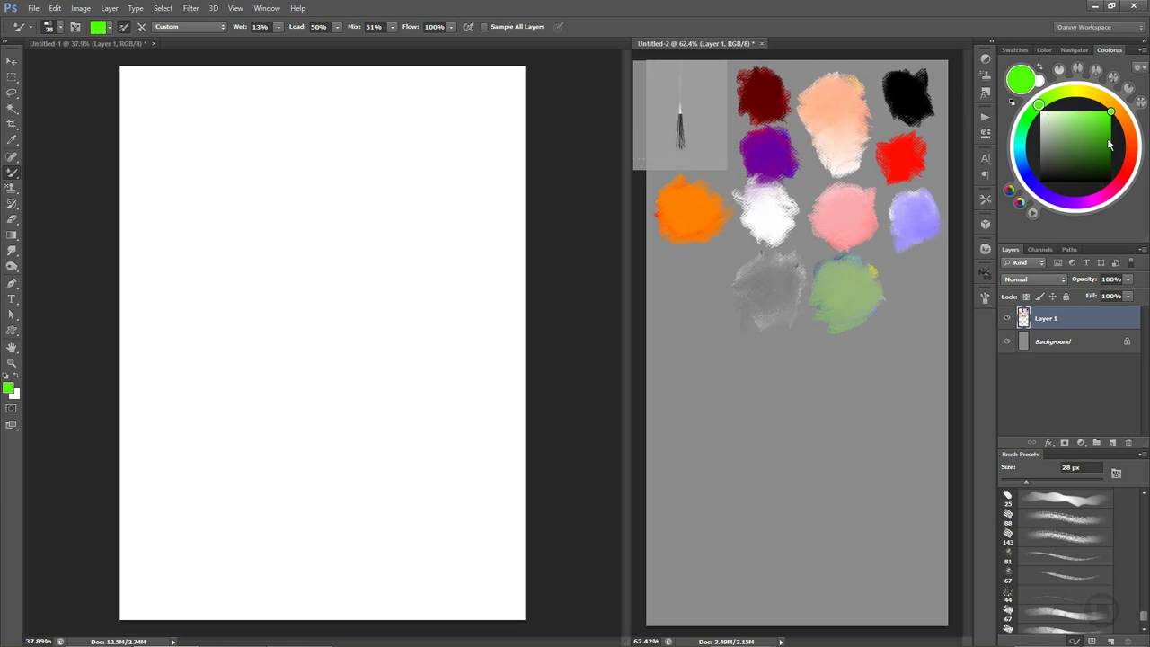
Blend green into the lavender patch, then mix a saturated pale blue paint colour in Coolorus.
{"action": "left_click_drag", "start_coordinate": [915, 214], "coordinate": [905, 232]}
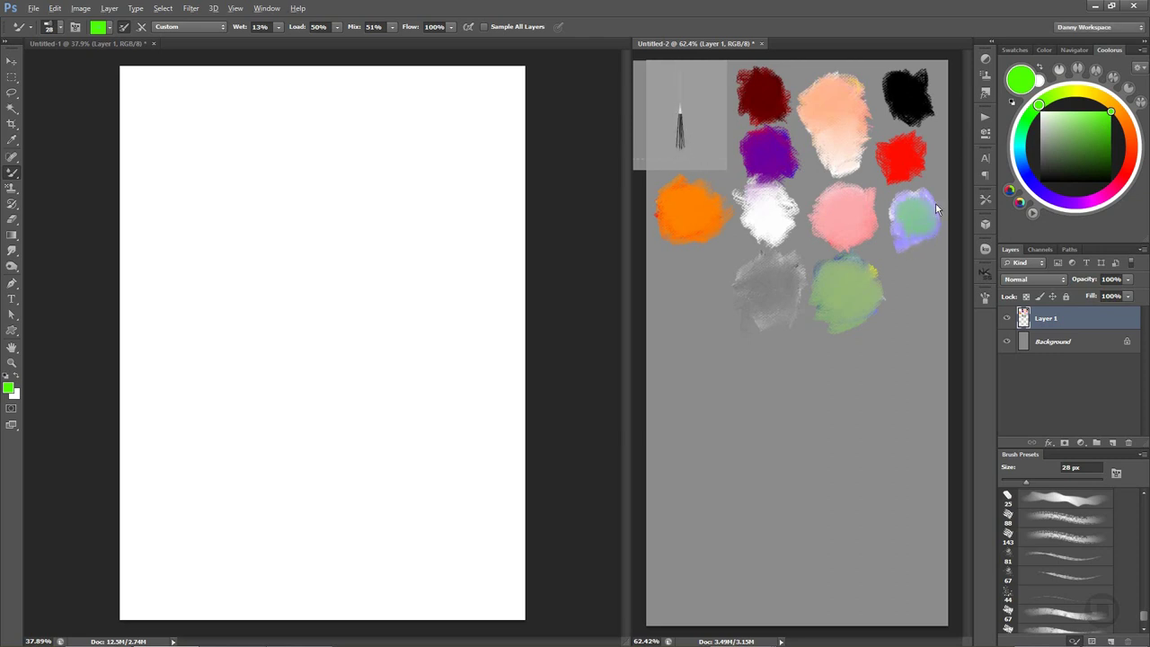
{"action": "mouse_move", "coordinate": [936, 209]}
{"action": "left_mouse_down"}
{"action": "mouse_move", "coordinate": [920, 247]}
{"action": "mouse_move", "coordinate": [912, 224]}
{"action": "left_mouse_up"}
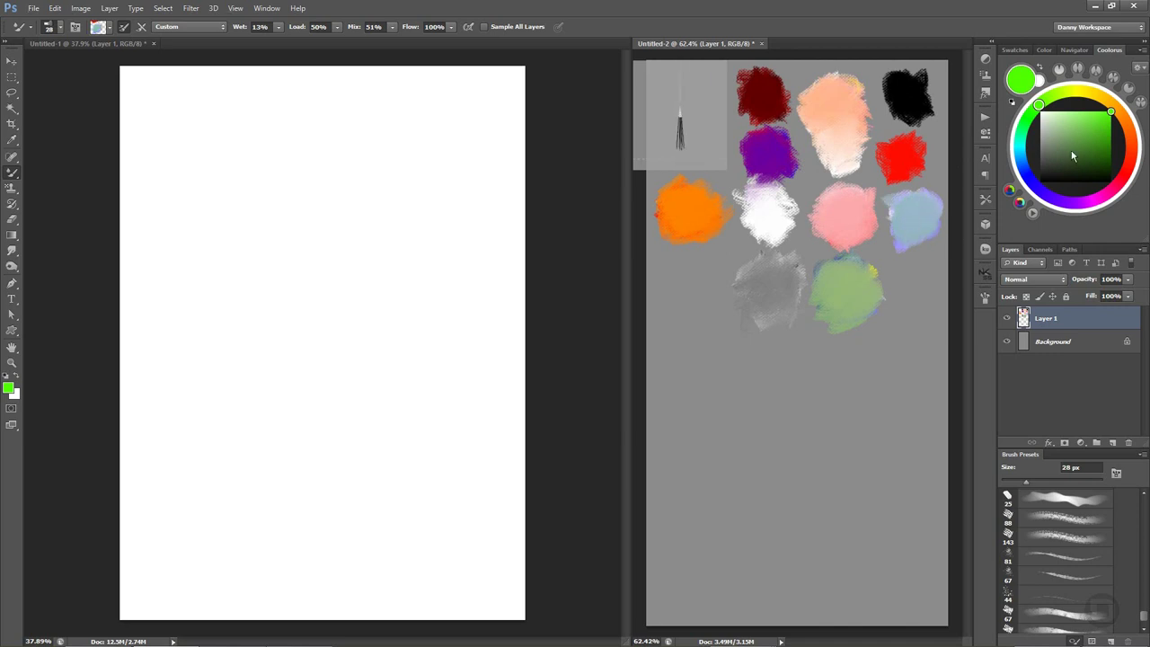
{"action": "left_click", "coordinate": [1121, 133]}
{"action": "left_click", "coordinate": [1040, 103]}
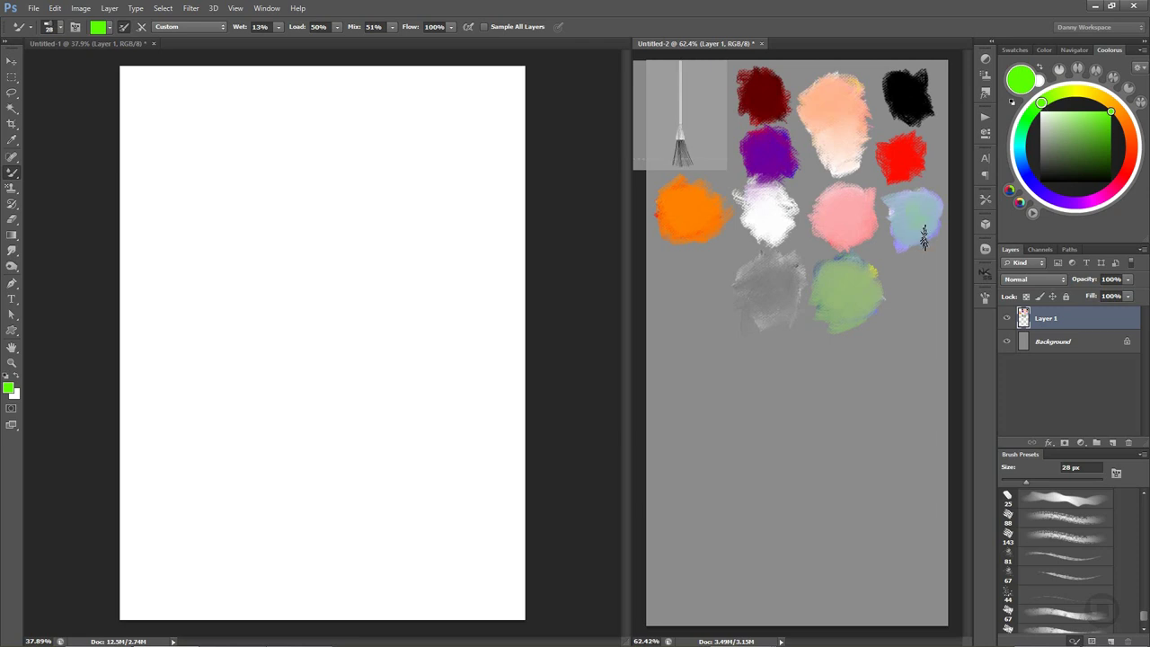
{"action": "left_click", "coordinate": [1046, 111]}
{"action": "left_click", "coordinate": [1037, 189]}
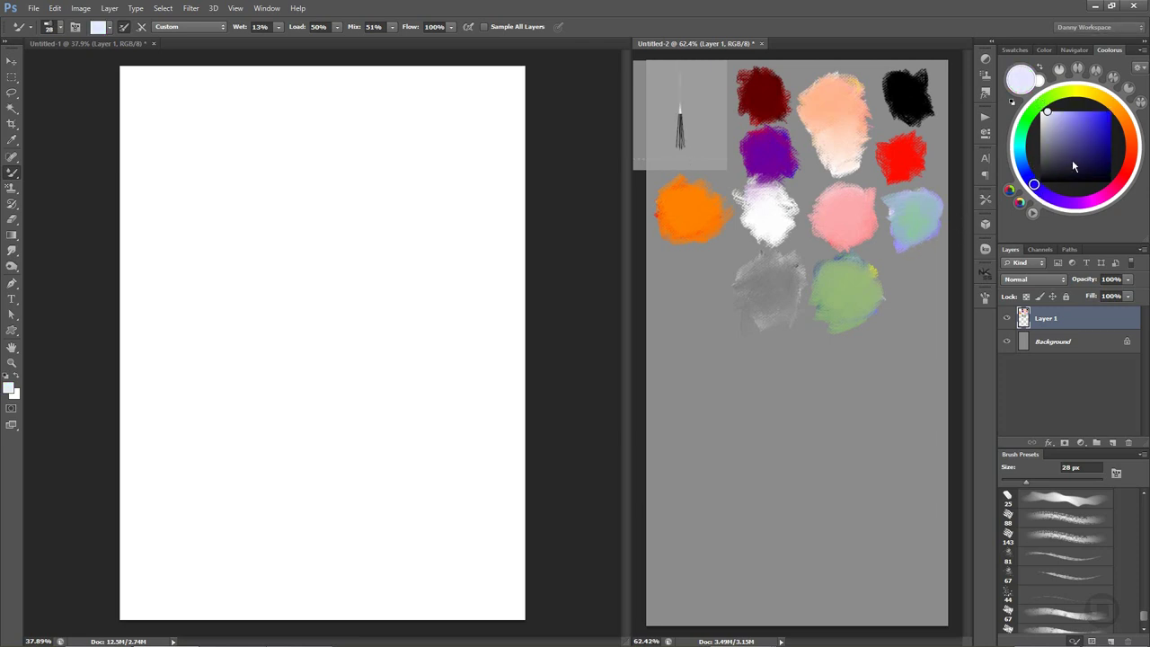
{"action": "left_click_drag", "start_coordinate": [1072, 159], "coordinate": [1111, 110]}
Load the brush with the blob's paint using green, then reset the paint colour to white.
{"action": "left_click", "coordinate": [917, 232], "text": "alt"}
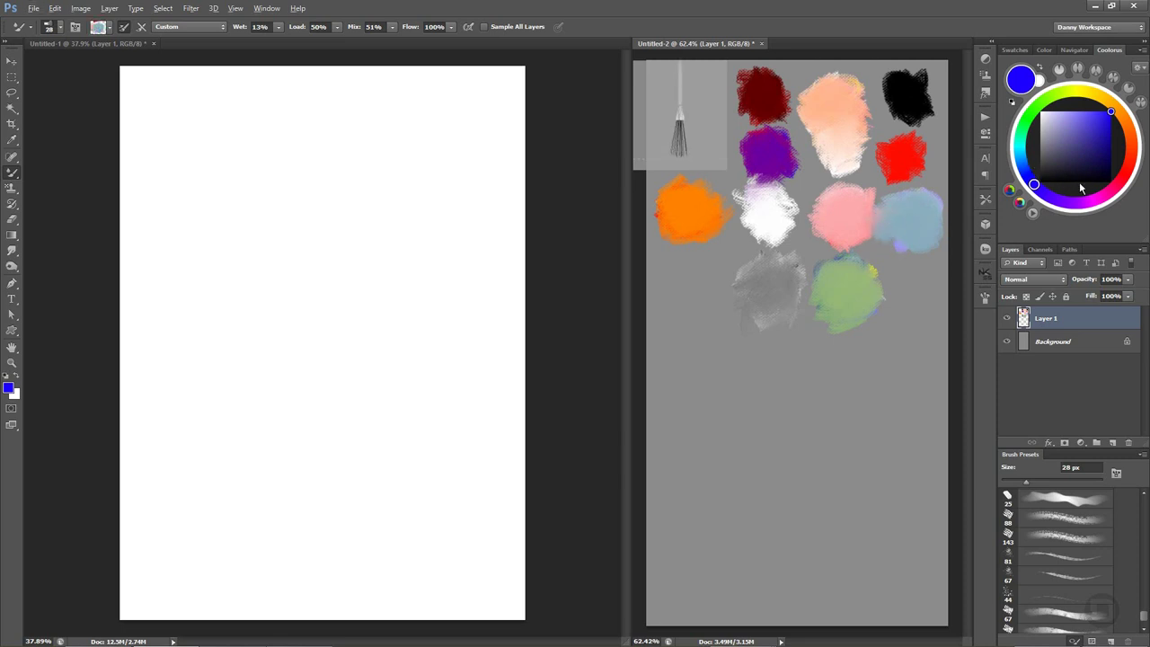
{"action": "left_click", "coordinate": [1046, 100]}
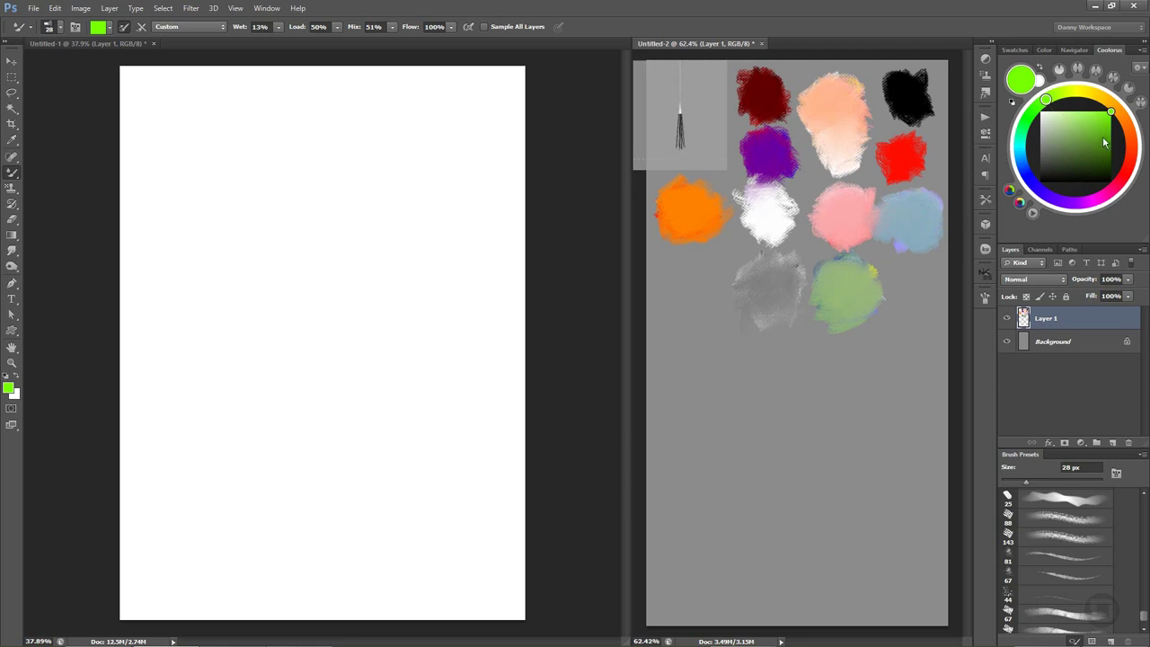
{"action": "left_click", "coordinate": [923, 233], "text": "alt"}
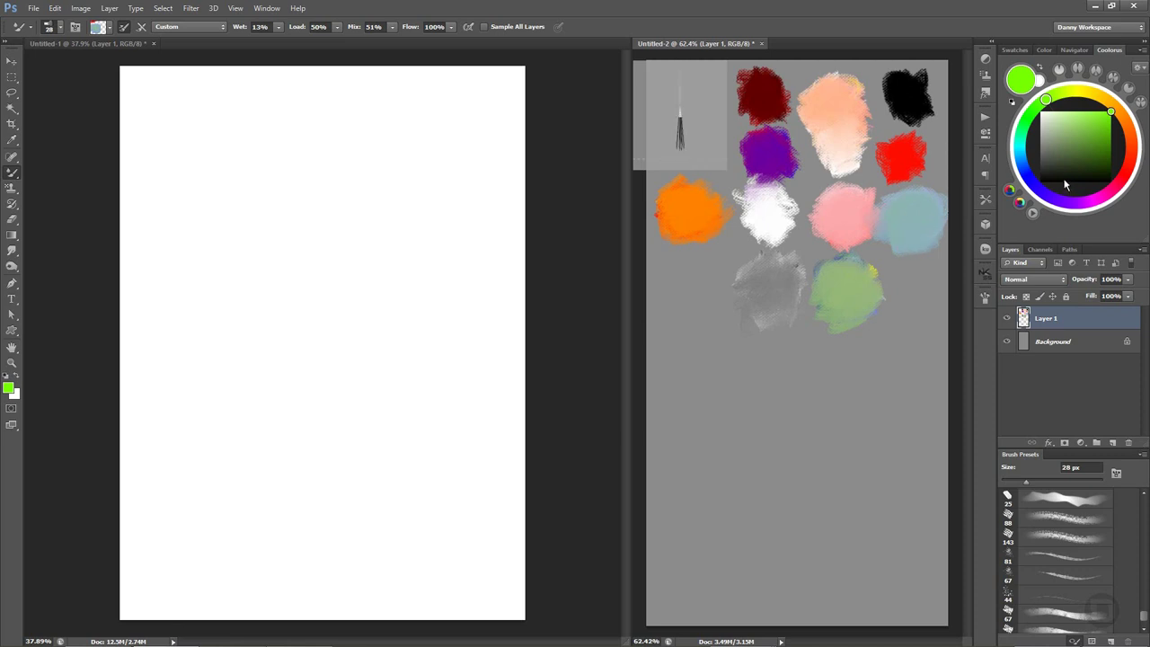
{"action": "key", "text": "x"}
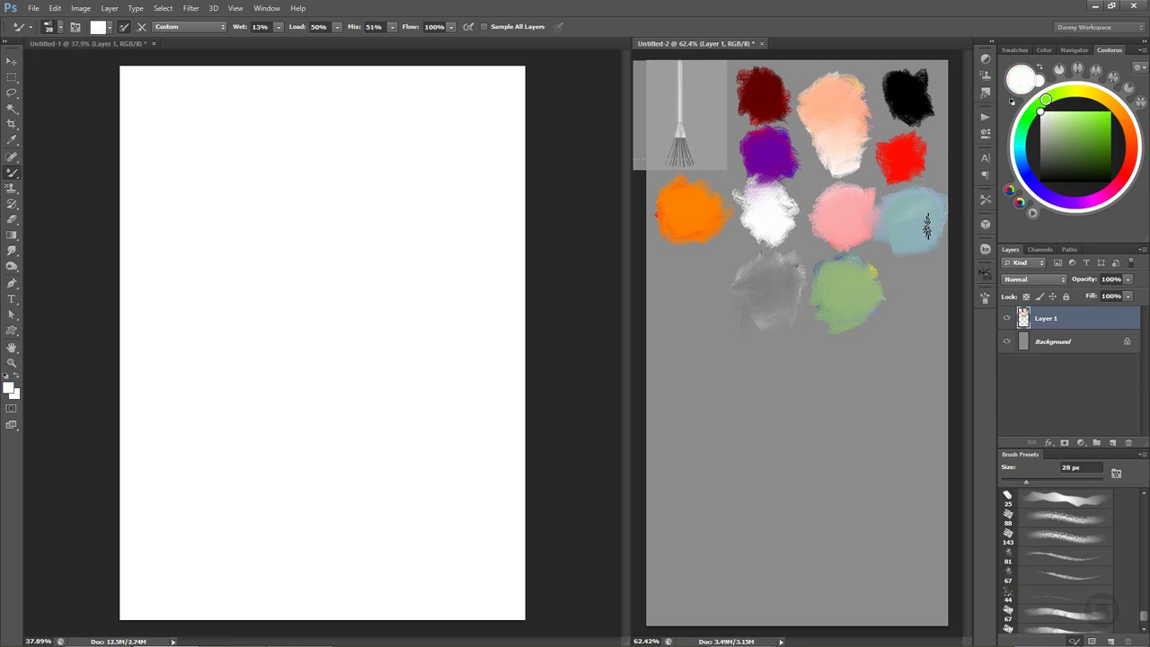
{"action": "key", "text": "alt"}
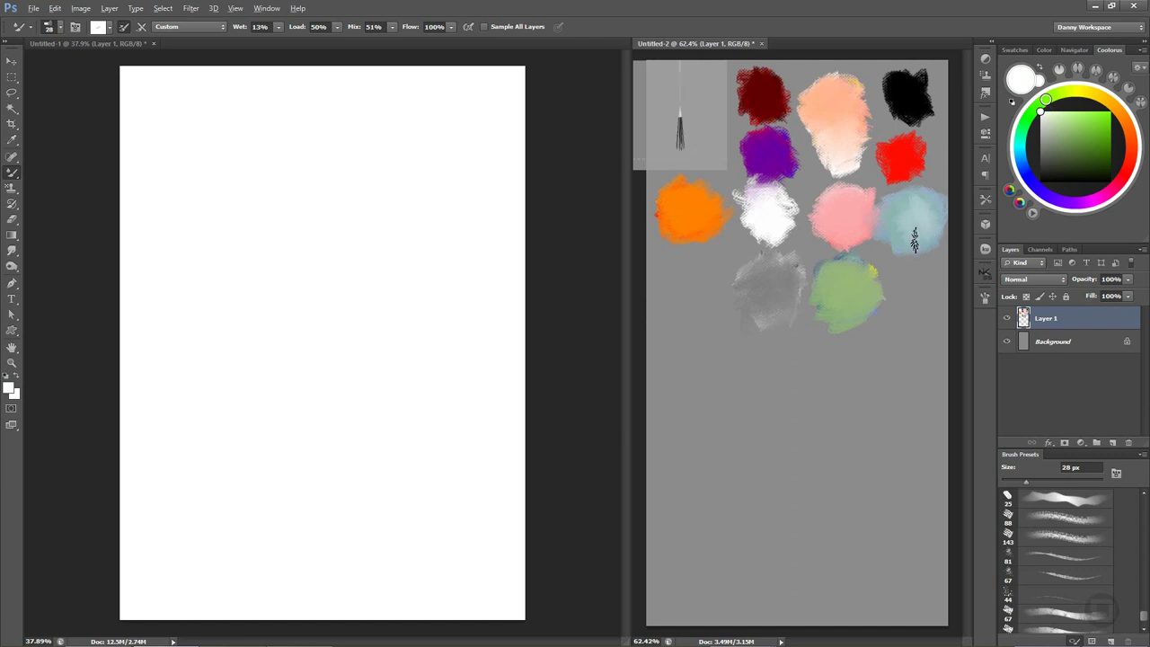
Load canvas paint with saturated blue, then try bright green and blue paint colours.
{"action": "left_click", "coordinate": [1033, 190]}
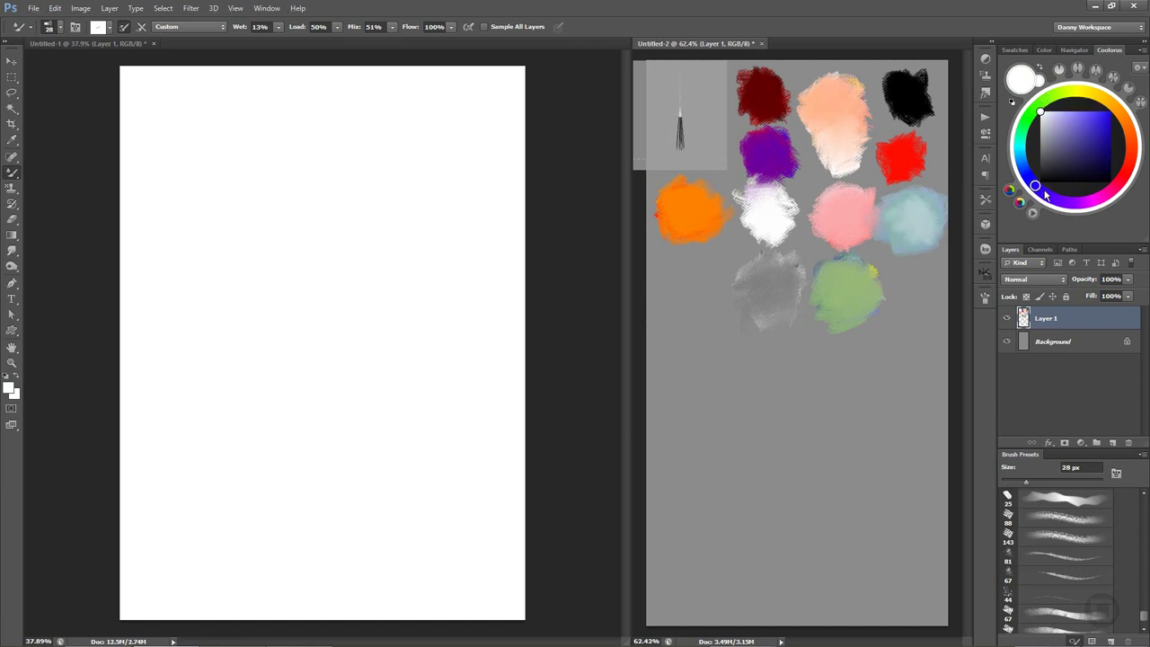
{"action": "left_click", "coordinate": [1111, 114]}
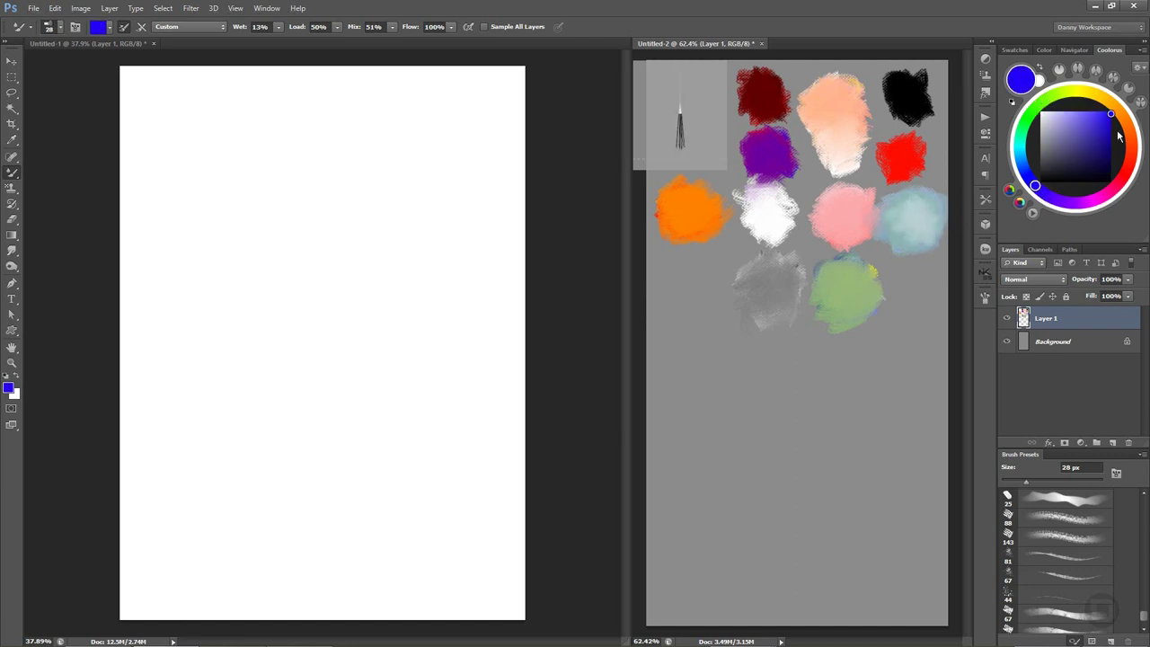
{"action": "key", "text": "alt"}
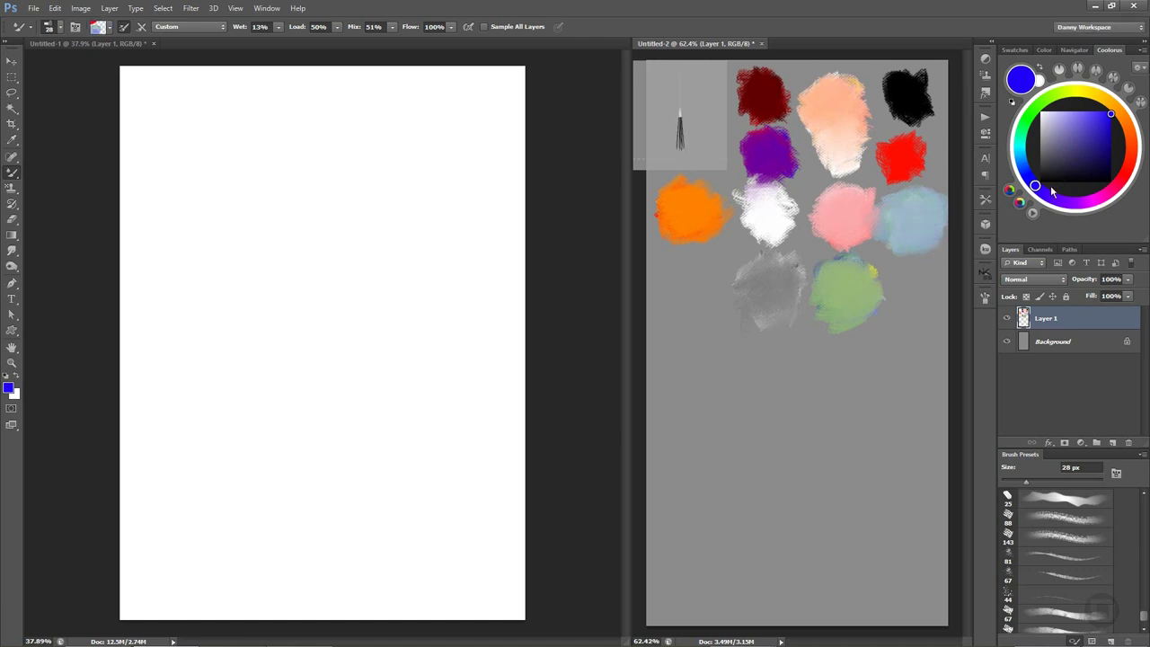
{"action": "left_click", "coordinate": [1037, 106]}
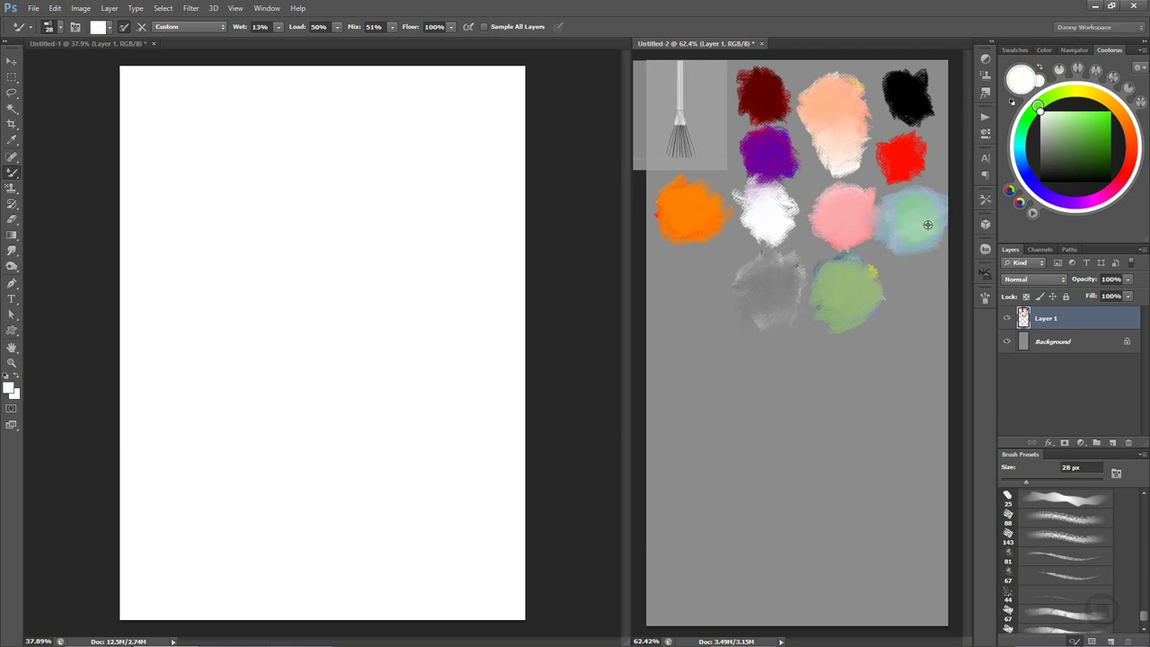
{"action": "left_click", "coordinate": [1030, 180]}
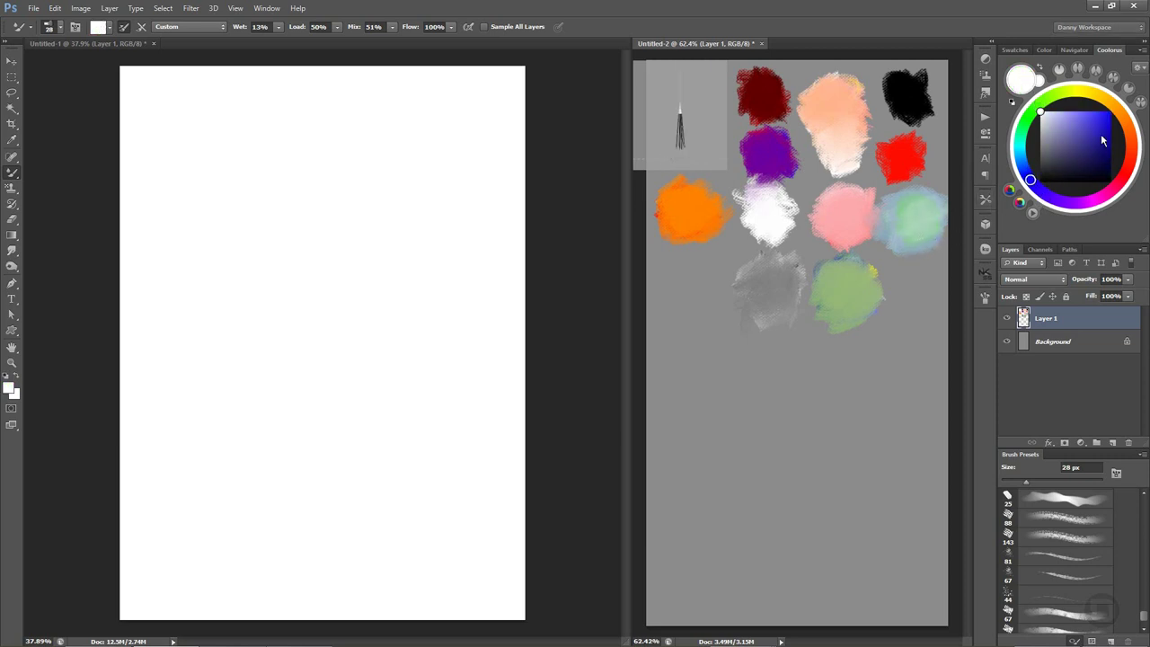
Smear blue into the light-blue blob and blend a dark grey-to-black smear below the grey patch.
{"action": "left_click", "coordinate": [1110, 111]}
{"action": "left_click_drag", "start_coordinate": [914, 235], "coordinate": [910, 250]}
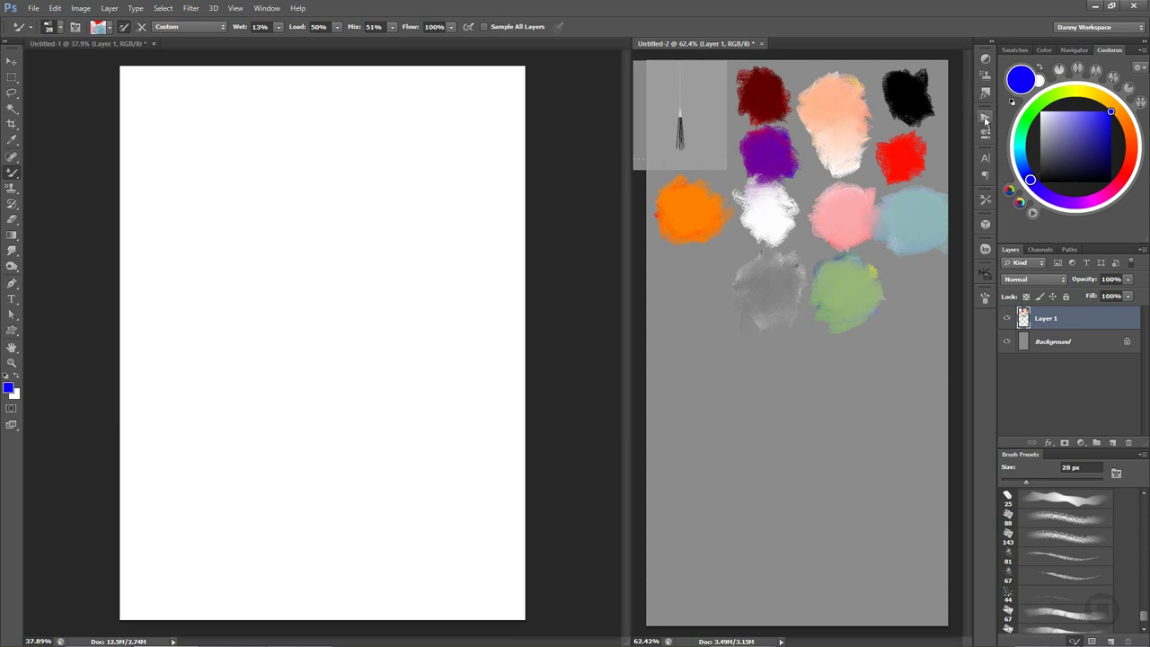
{"action": "mouse_move", "coordinate": [758, 324]}
{"action": "left_mouse_down"}
{"action": "mouse_move", "coordinate": [769, 341]}
{"action": "mouse_move", "coordinate": [777, 328]}
{"action": "mouse_move", "coordinate": [769, 342]}
{"action": "mouse_move", "coordinate": [764, 330]}
{"action": "left_mouse_up"}
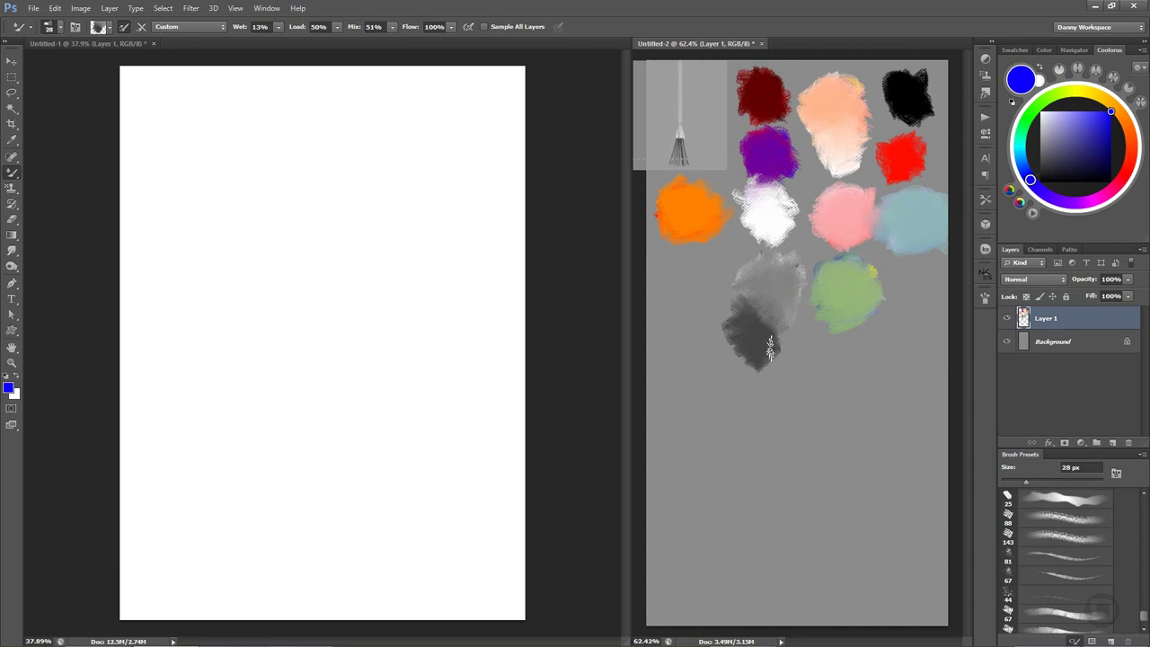
{"action": "mouse_move", "coordinate": [795, 280]}
{"action": "left_mouse_down"}
{"action": "mouse_move", "coordinate": [756, 367]}
{"action": "mouse_move", "coordinate": [743, 358]}
{"action": "mouse_move", "coordinate": [744, 380]}
{"action": "mouse_move", "coordinate": [752, 365]}
{"action": "left_mouse_up"}
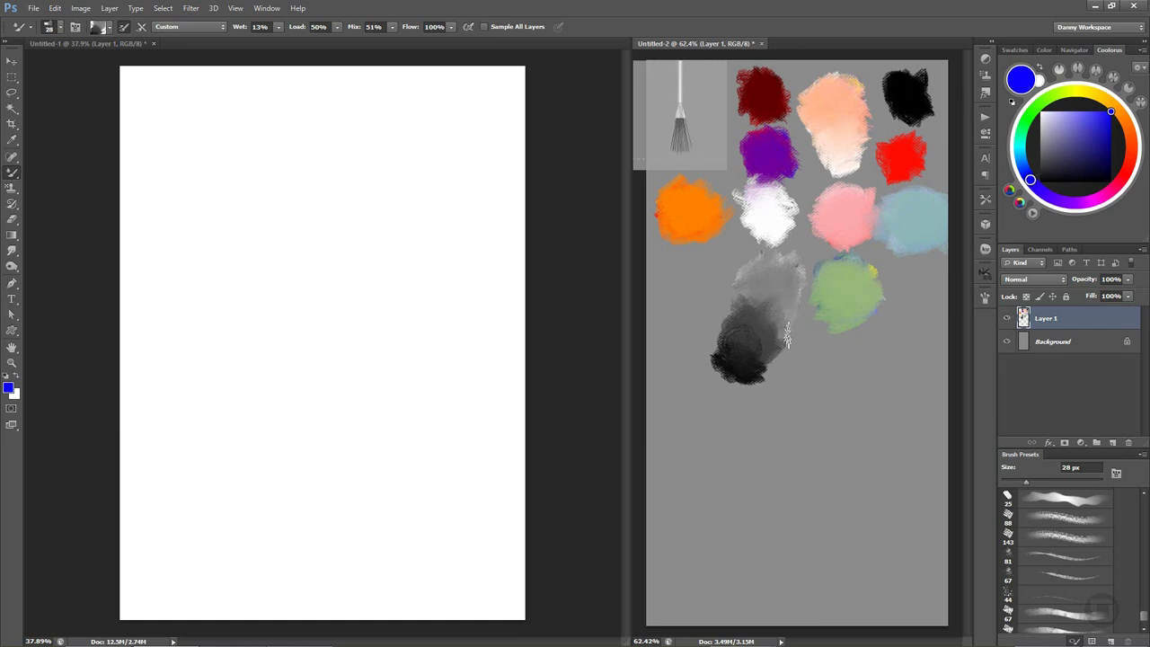
{"action": "mouse_move", "coordinate": [766, 310]}
{"action": "left_mouse_down"}
{"action": "mouse_move", "coordinate": [777, 350]}
{"action": "mouse_move", "coordinate": [731, 359]}
{"action": "mouse_move", "coordinate": [795, 283]}
{"action": "left_mouse_up"}
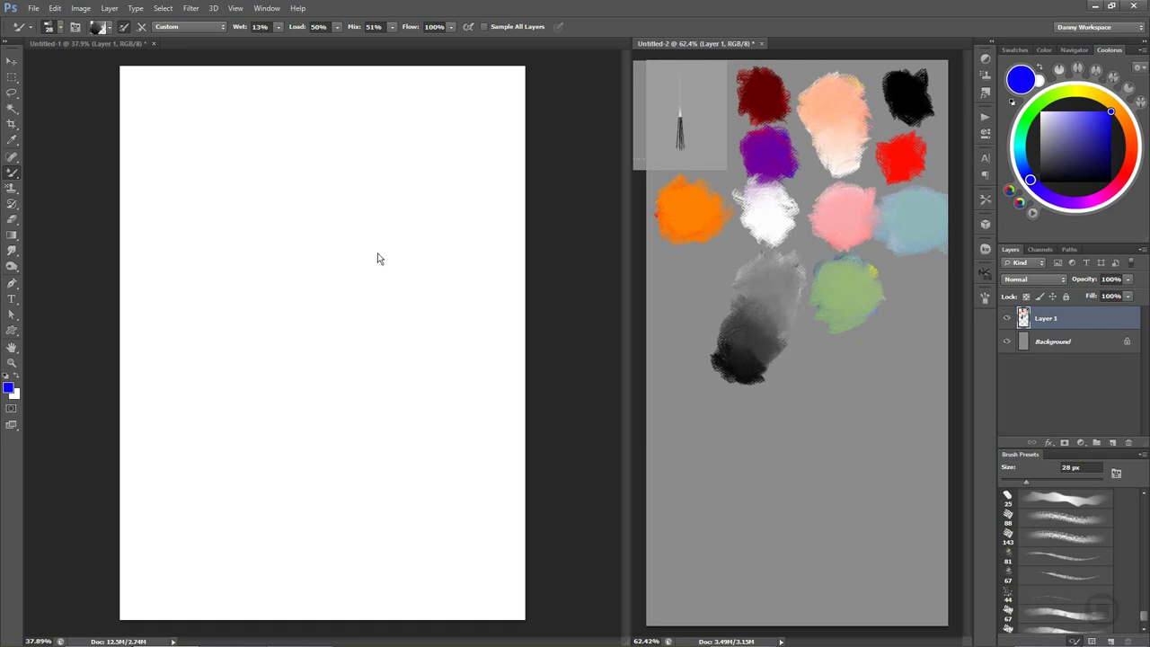
On Untitled-1, paint dense diagonal grey hatching across the top-left corner.
{"action": "left_click", "coordinate": [393, 156]}
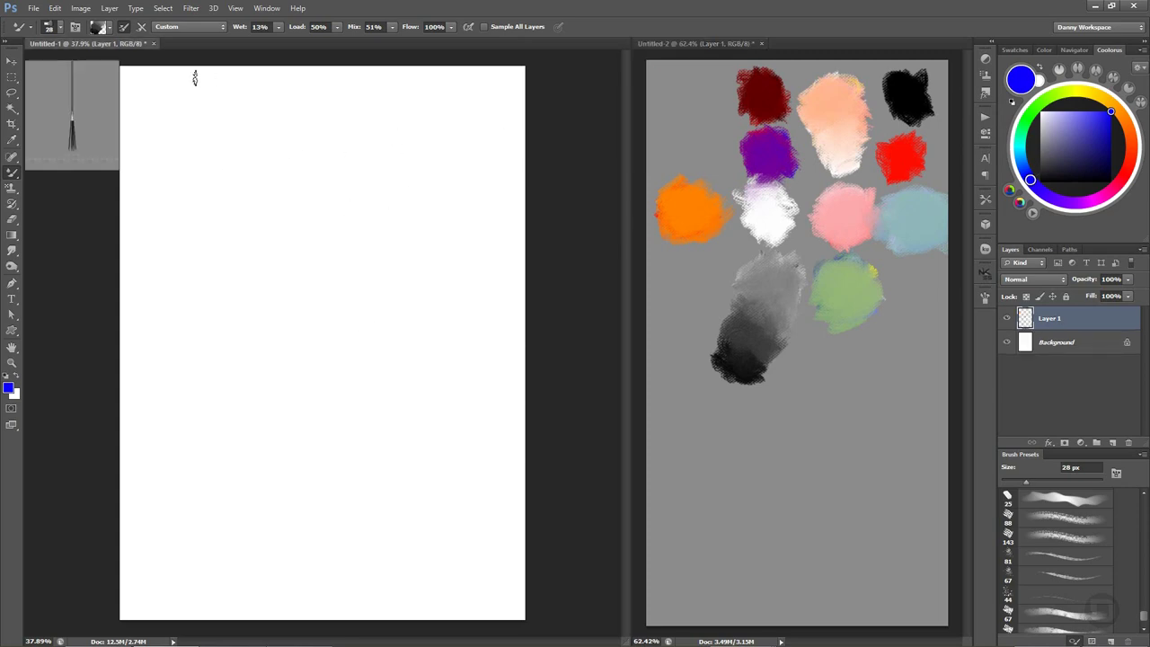
{"action": "mouse_move", "coordinate": [126, 111]}
{"action": "left_mouse_down"}
{"action": "mouse_move", "coordinate": [184, 68]}
{"action": "mouse_move", "coordinate": [256, 68]}
{"action": "mouse_move", "coordinate": [149, 130]}
{"action": "mouse_move", "coordinate": [224, 70]}
{"action": "left_mouse_up"}
{"action": "mouse_move", "coordinate": [126, 135]}
{"action": "left_mouse_down"}
{"action": "mouse_move", "coordinate": [207, 67]}
{"action": "mouse_move", "coordinate": [286, 67]}
{"action": "left_mouse_up"}
{"action": "left_click_drag", "start_coordinate": [157, 144], "coordinate": [298, 68]}
{"action": "mouse_move", "coordinate": [133, 184]}
{"action": "left_mouse_down"}
{"action": "mouse_move", "coordinate": [269, 94]}
{"action": "mouse_move", "coordinate": [296, 90]}
{"action": "left_mouse_up"}
{"action": "left_click_drag", "start_coordinate": [39, 57], "coordinate": [33, 575]}
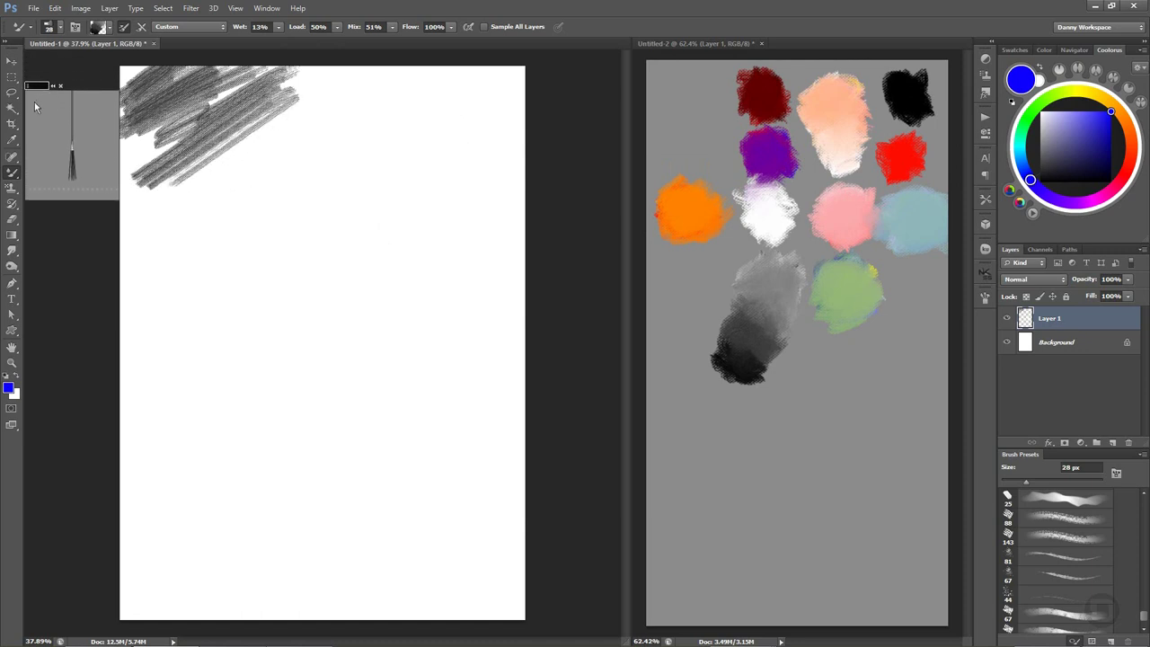
{"action": "left_click", "coordinate": [224, 201]}
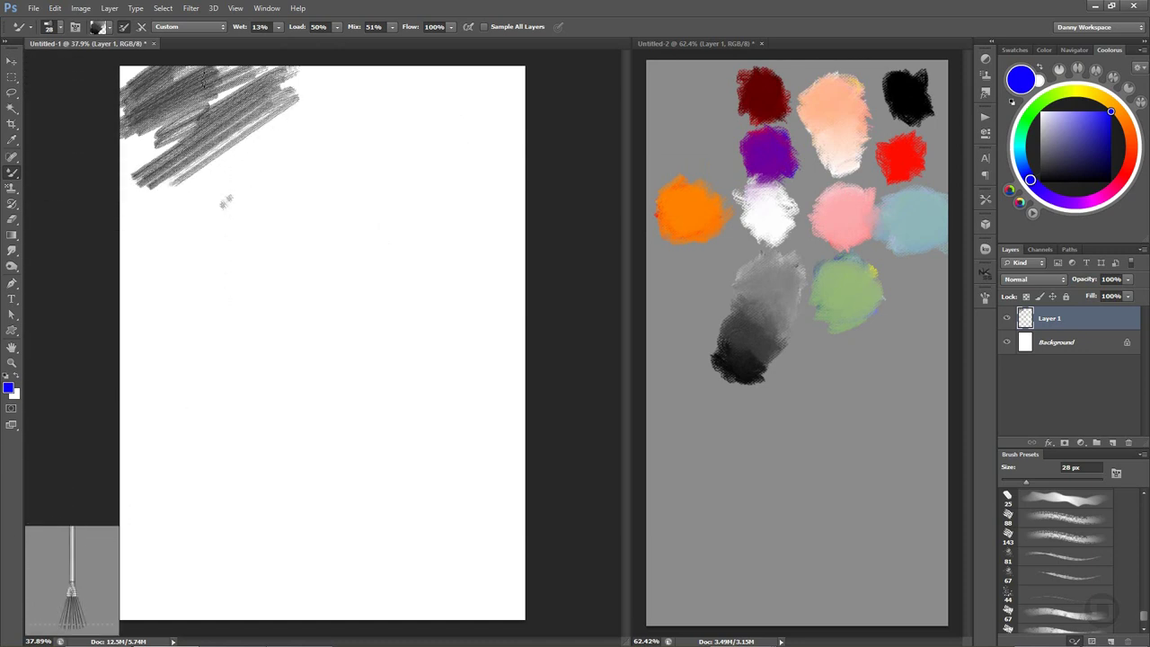
{"action": "mouse_move", "coordinate": [121, 101]}
{"action": "left_mouse_down"}
{"action": "mouse_move", "coordinate": [209, 63]}
{"action": "mouse_move", "coordinate": [181, 66]}
{"action": "left_mouse_up"}
{"action": "left_click_drag", "start_coordinate": [121, 144], "coordinate": [229, 72]}
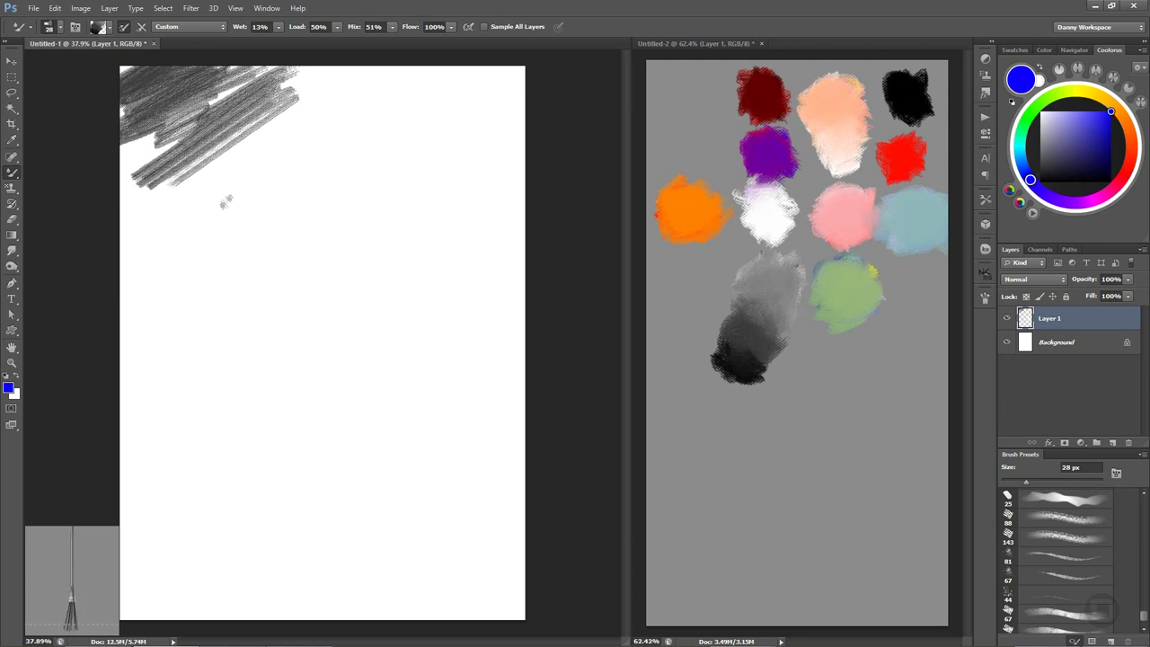
{"action": "left_click_drag", "start_coordinate": [121, 179], "coordinate": [377, 81]}
{"action": "left_click_drag", "start_coordinate": [122, 220], "coordinate": [409, 97]}
{"action": "left_click_drag", "start_coordinate": [133, 243], "coordinate": [386, 144]}
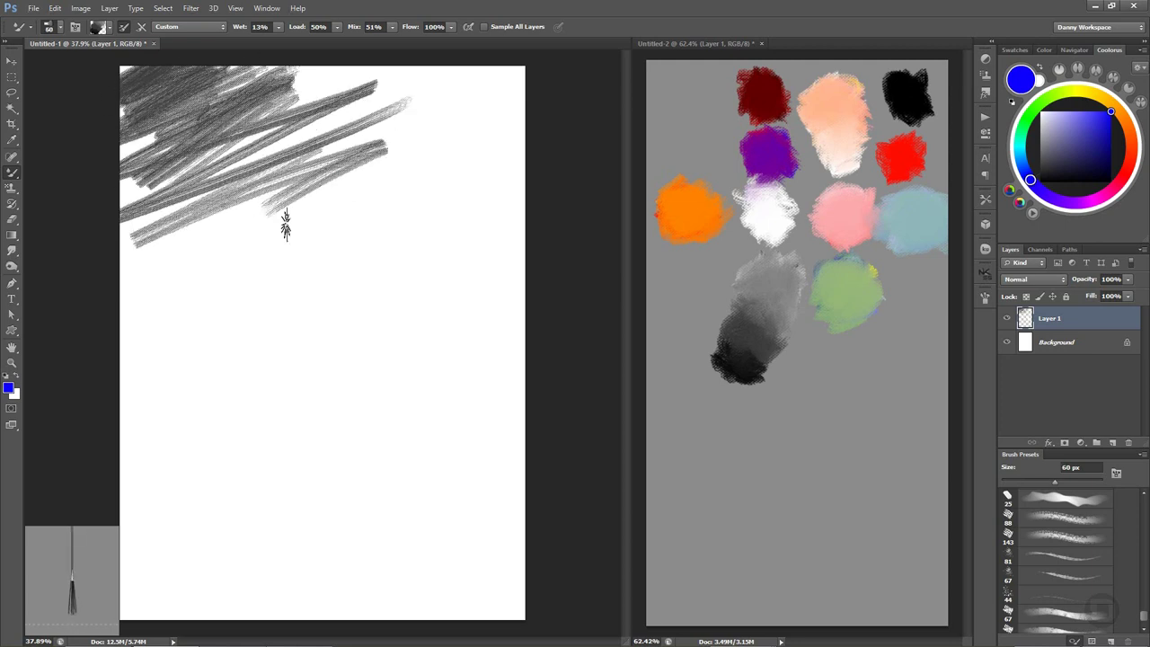
Enlarge the brush to 60 px and paint wide dark grey bands across the top-left and middle-left.
{"action": "key", "text": "bracketright"}
{"action": "key", "text": "bracketright"}
{"action": "key", "text": "bracketright"}
{"action": "mouse_move", "coordinate": [188, 251]}
{"action": "left_mouse_down"}
{"action": "mouse_move", "coordinate": [395, 144]}
{"action": "mouse_move", "coordinate": [173, 243]}
{"action": "mouse_move", "coordinate": [305, 85]}
{"action": "left_mouse_up"}
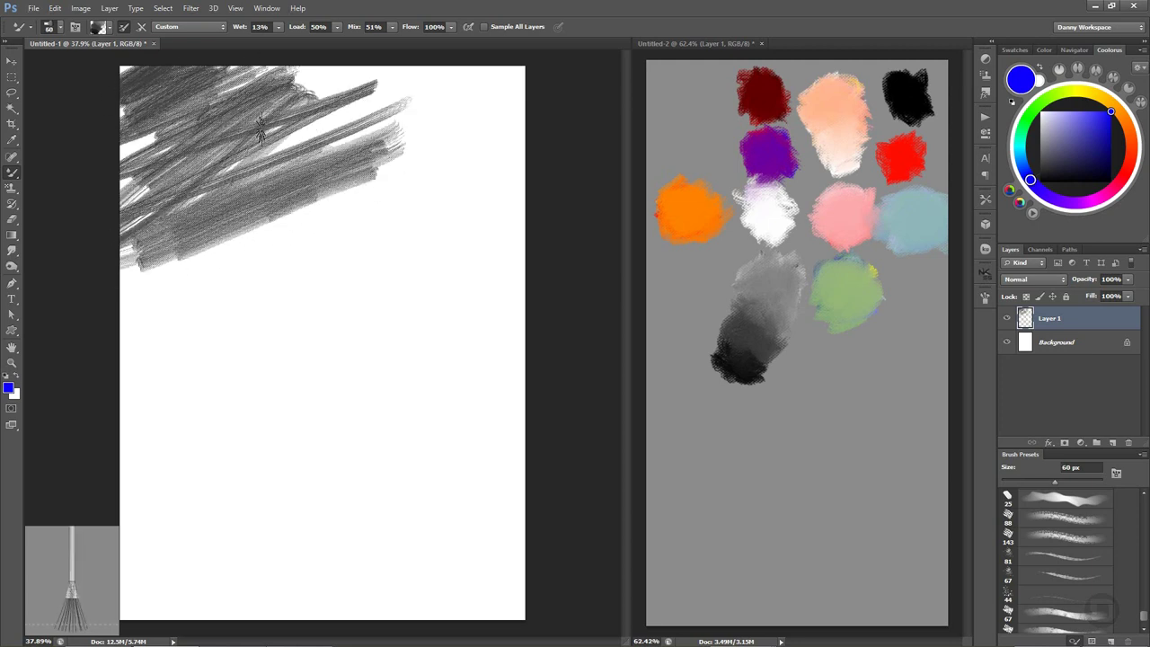
{"action": "mouse_move", "coordinate": [121, 207]}
{"action": "left_mouse_down"}
{"action": "mouse_move", "coordinate": [296, 67]}
{"action": "mouse_move", "coordinate": [130, 189]}
{"action": "left_mouse_up"}
{"action": "left_click_drag", "start_coordinate": [269, 68], "coordinate": [128, 170]}
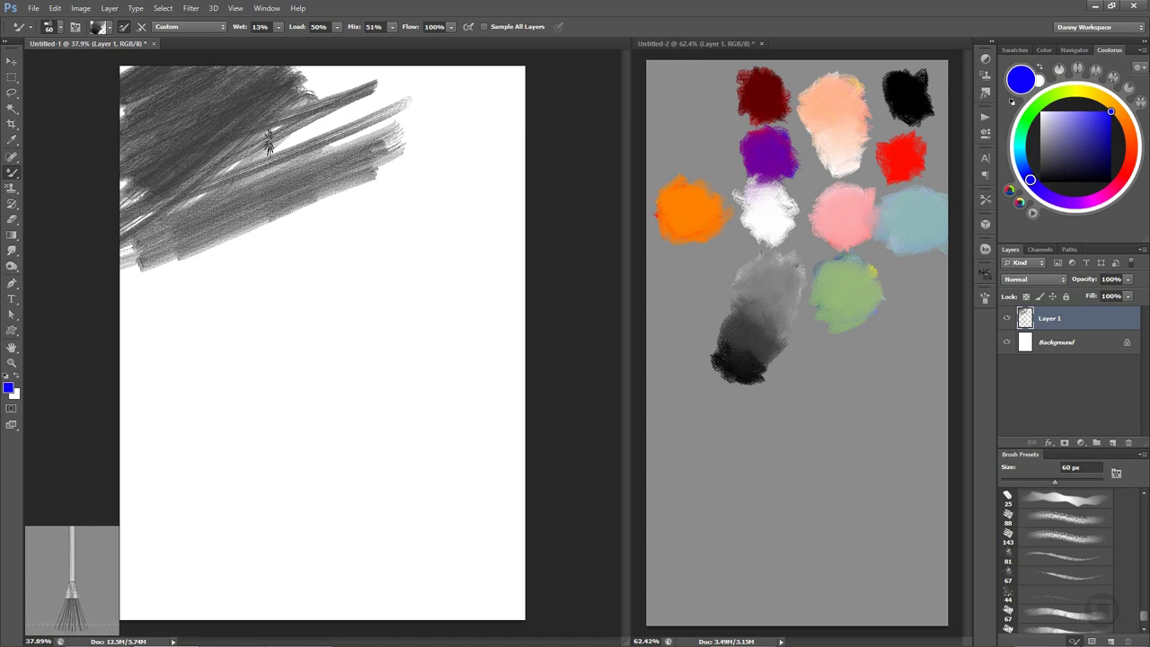
{"action": "left_click_drag", "start_coordinate": [305, 166], "coordinate": [325, 181]}
{"action": "mouse_move", "coordinate": [428, 148]}
{"action": "left_mouse_down"}
{"action": "mouse_move", "coordinate": [188, 247]}
{"action": "mouse_move", "coordinate": [269, 220]}
{"action": "mouse_move", "coordinate": [135, 283]}
{"action": "mouse_move", "coordinate": [395, 198]}
{"action": "left_mouse_up"}
{"action": "mouse_move", "coordinate": [453, 134]}
{"action": "left_mouse_down"}
{"action": "mouse_move", "coordinate": [251, 265]}
{"action": "mouse_move", "coordinate": [323, 341]}
{"action": "left_mouse_up"}
{"action": "left_click_drag", "start_coordinate": [130, 386], "coordinate": [310, 318]}
{"action": "mouse_move", "coordinate": [269, 332]}
{"action": "left_mouse_down"}
{"action": "mouse_move", "coordinate": [395, 251]}
{"action": "mouse_move", "coordinate": [413, 287]}
{"action": "left_mouse_up"}
{"action": "mouse_move", "coordinate": [368, 346]}
{"action": "left_mouse_down"}
{"action": "mouse_move", "coordinate": [206, 405]}
{"action": "mouse_move", "coordinate": [264, 437]}
{"action": "left_mouse_up"}
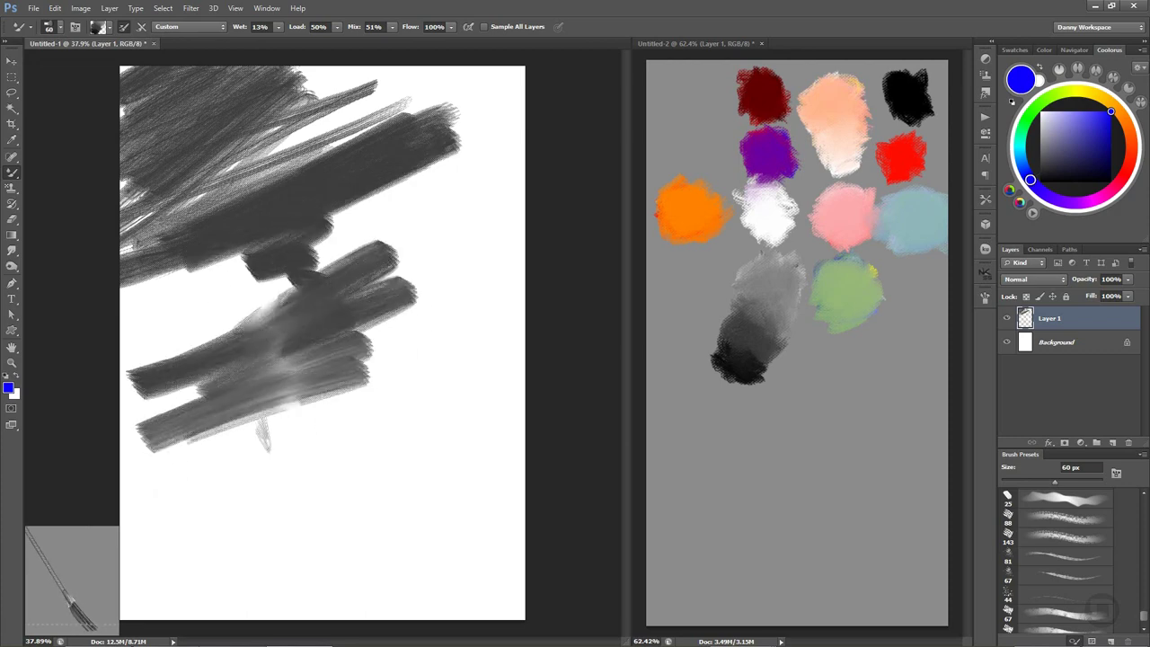
Paint zigzag grey strokes down the lower middle and fill the upper-right canvas with dark grey.
{"action": "left_click_drag", "start_coordinate": [400, 377], "coordinate": [282, 469]}
{"action": "left_click_drag", "start_coordinate": [359, 409], "coordinate": [257, 531]}
{"action": "left_click_drag", "start_coordinate": [202, 503], "coordinate": [355, 521]}
{"action": "mouse_move", "coordinate": [305, 570]}
{"action": "left_mouse_down"}
{"action": "mouse_move", "coordinate": [436, 386]}
{"action": "mouse_move", "coordinate": [489, 386]}
{"action": "mouse_move", "coordinate": [521, 288]}
{"action": "left_mouse_up"}
{"action": "mouse_move", "coordinate": [355, 418]}
{"action": "left_mouse_down"}
{"action": "mouse_move", "coordinate": [543, 280]}
{"action": "mouse_move", "coordinate": [279, 391]}
{"action": "left_mouse_up"}
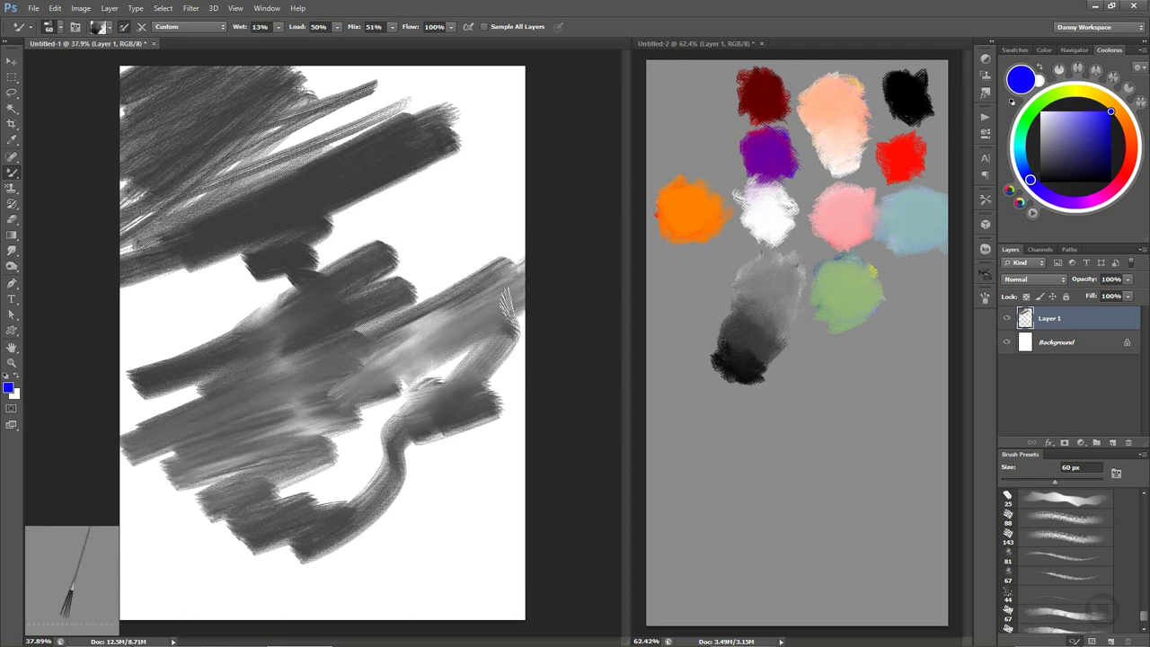
{"action": "left_click_drag", "start_coordinate": [521, 274], "coordinate": [149, 458]}
{"action": "left_click_drag", "start_coordinate": [481, 171], "coordinate": [341, 232]}
{"action": "mouse_move", "coordinate": [485, 204]}
{"action": "left_mouse_down"}
{"action": "mouse_move", "coordinate": [525, 171]}
{"action": "mouse_move", "coordinate": [332, 224]}
{"action": "left_mouse_up"}
{"action": "left_click_drag", "start_coordinate": [521, 108], "coordinate": [418, 162]}
{"action": "left_click_drag", "start_coordinate": [521, 76], "coordinate": [265, 176]}
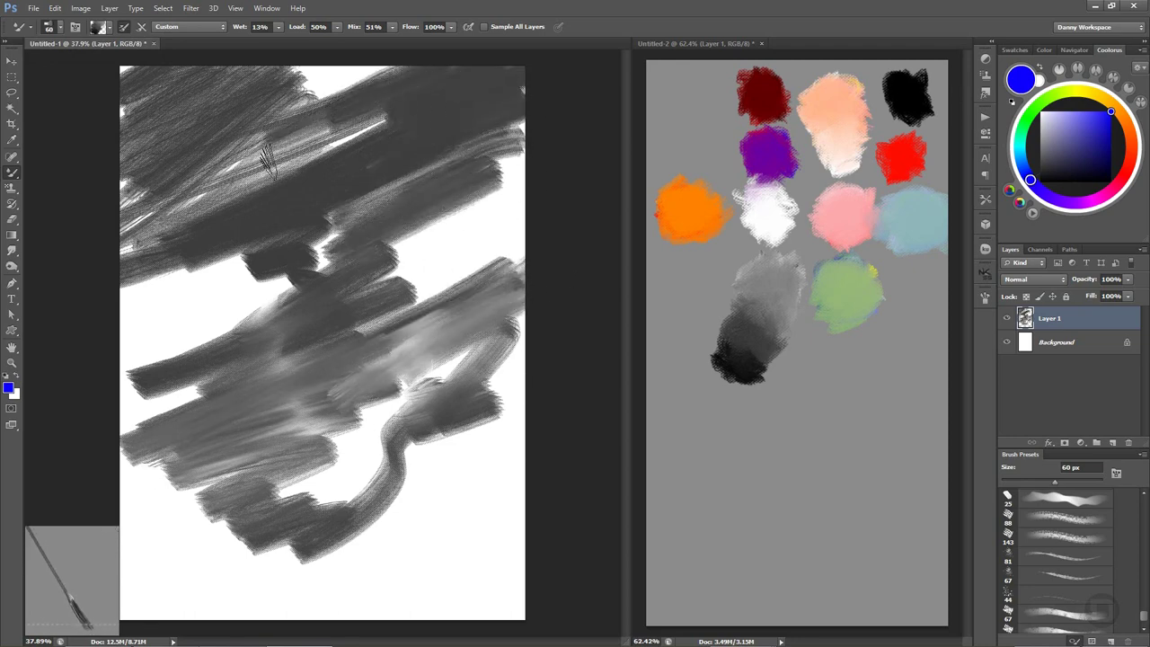
Cover the white streaks in the upper-left area and along the left edge with grey.
{"action": "left_click_drag", "start_coordinate": [279, 133], "coordinate": [220, 180]}
{"action": "mouse_move", "coordinate": [354, 68]}
{"action": "left_mouse_down"}
{"action": "mouse_move", "coordinate": [345, 92]}
{"action": "mouse_move", "coordinate": [305, 113]}
{"action": "left_mouse_up"}
{"action": "left_click_drag", "start_coordinate": [386, 112], "coordinate": [170, 207]}
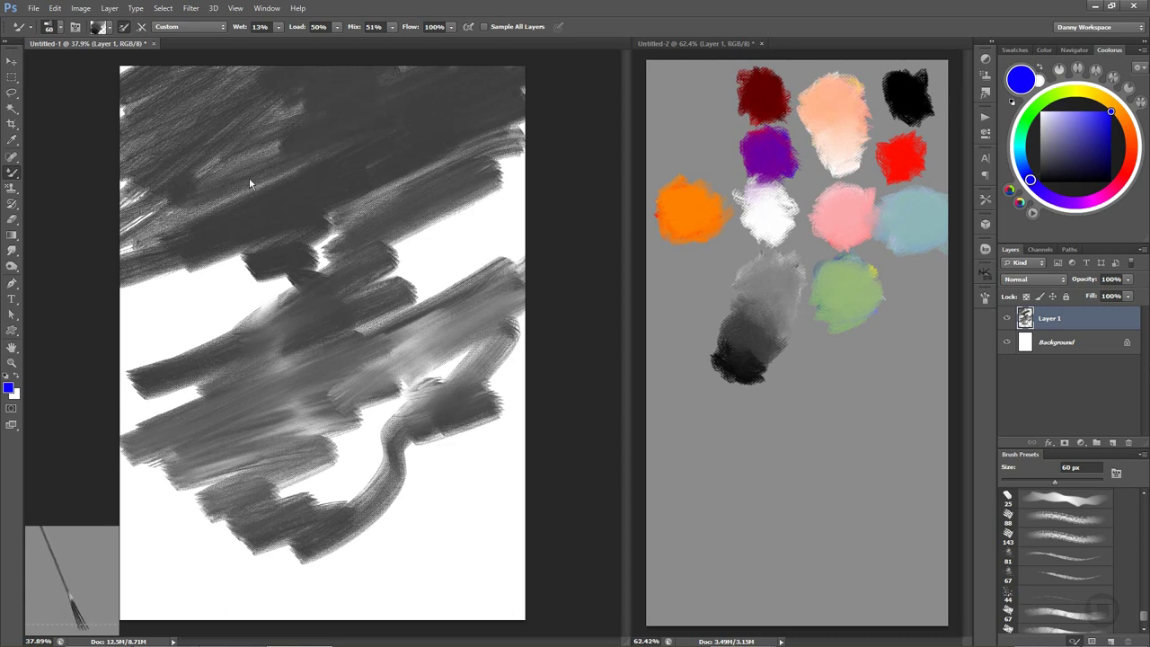
{"action": "left_click_drag", "start_coordinate": [305, 103], "coordinate": [121, 211]}
{"action": "left_click_drag", "start_coordinate": [256, 67], "coordinate": [121, 117]}
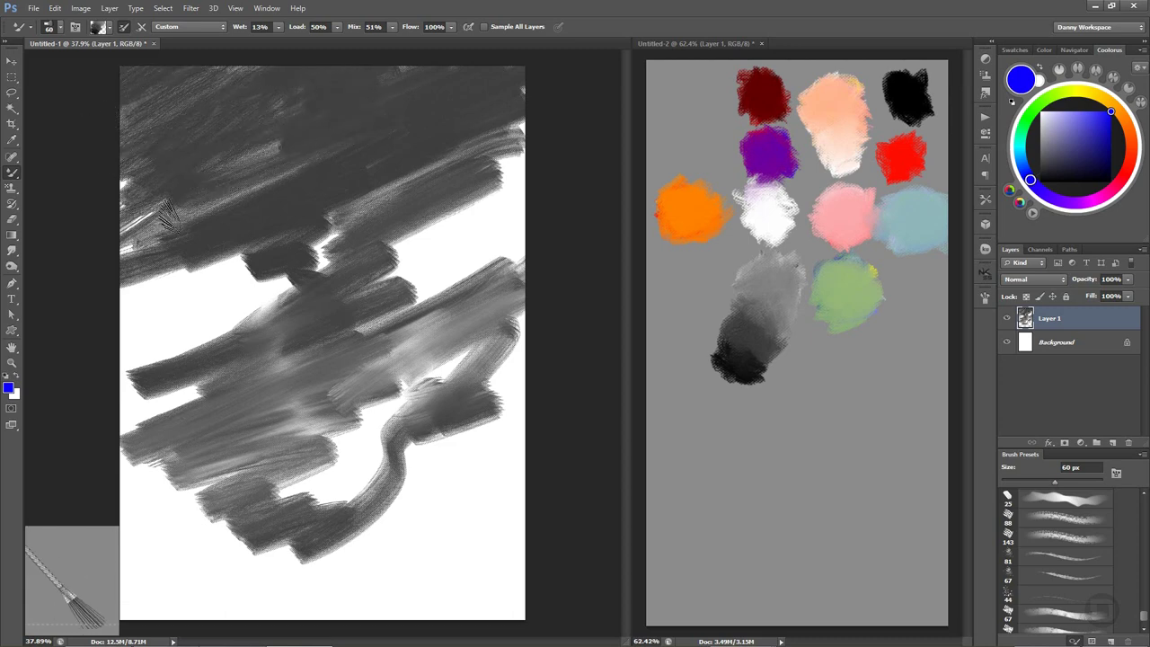
{"action": "left_click_drag", "start_coordinate": [184, 206], "coordinate": [121, 260]}
{"action": "left_click_drag", "start_coordinate": [224, 274], "coordinate": [121, 372]}
{"action": "left_click_drag", "start_coordinate": [296, 269], "coordinate": [126, 323]}
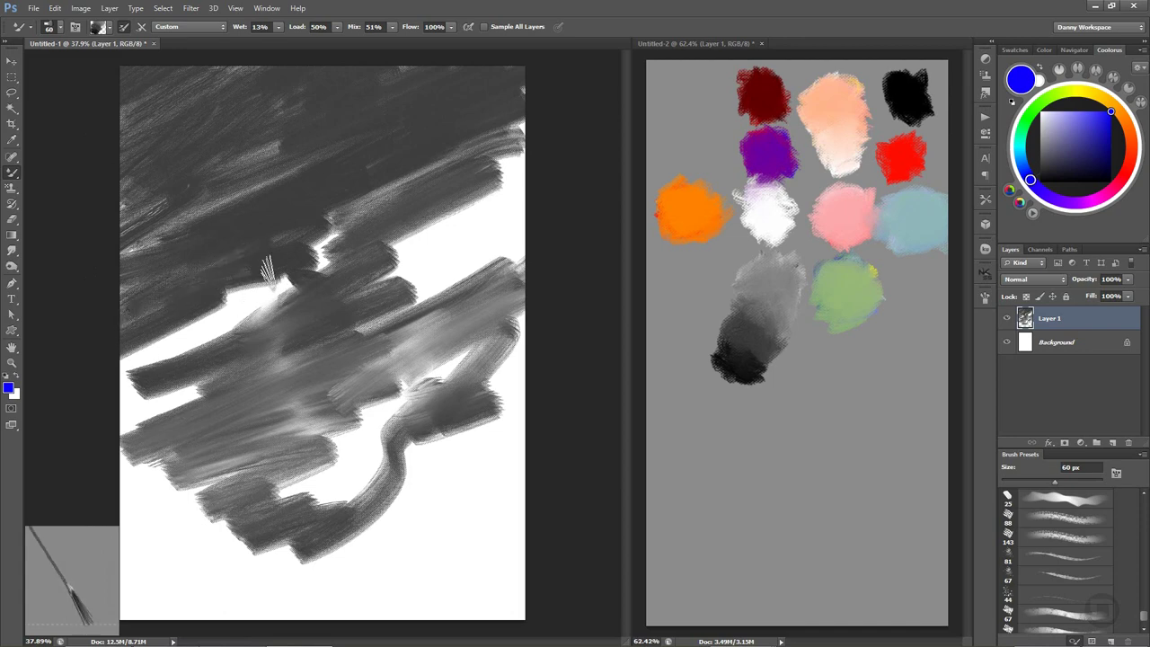
{"action": "left_click_drag", "start_coordinate": [269, 287], "coordinate": [122, 391]}
{"action": "left_click_drag", "start_coordinate": [243, 301], "coordinate": [130, 391]}
Paint over the remaining white streaks in the middle-left and along the right side.
{"action": "left_click_drag", "start_coordinate": [198, 341], "coordinate": [334, 256]}
{"action": "mouse_move", "coordinate": [261, 314]}
{"action": "left_mouse_down"}
{"action": "mouse_move", "coordinate": [351, 235]}
{"action": "mouse_move", "coordinate": [229, 292]}
{"action": "left_mouse_up"}
{"action": "left_click_drag", "start_coordinate": [324, 310], "coordinate": [229, 332]}
{"action": "left_click_drag", "start_coordinate": [404, 215], "coordinate": [493, 193]}
{"action": "left_click_drag", "start_coordinate": [395, 305], "coordinate": [525, 225]}
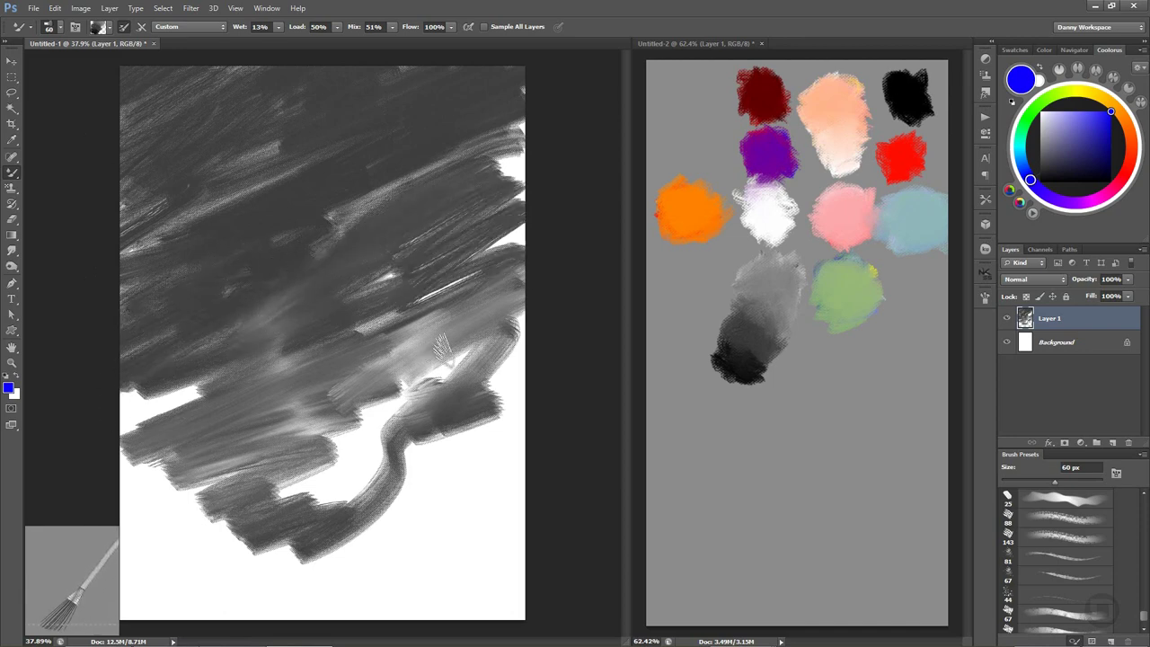
{"action": "mouse_move", "coordinate": [413, 355]}
{"action": "left_mouse_down"}
{"action": "mouse_move", "coordinate": [530, 135]}
{"action": "mouse_move", "coordinate": [350, 234]}
{"action": "mouse_move", "coordinate": [521, 162]}
{"action": "left_mouse_up"}
{"action": "left_click_drag", "start_coordinate": [404, 378], "coordinate": [526, 234]}
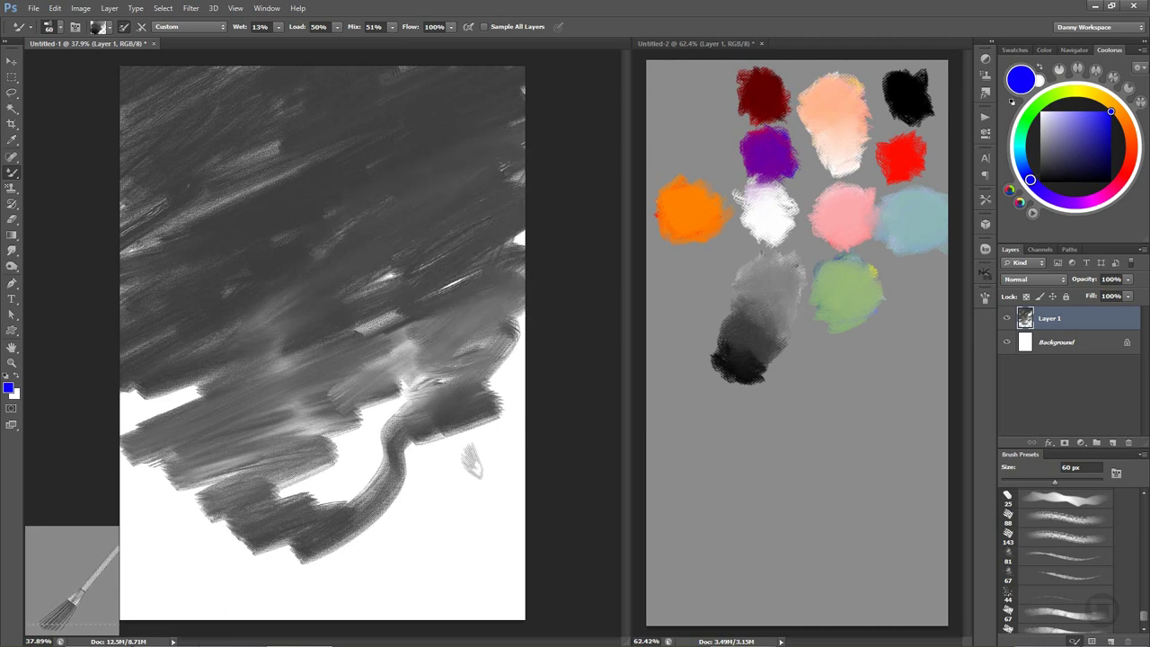
{"action": "mouse_move", "coordinate": [422, 431]}
{"action": "left_mouse_down"}
{"action": "mouse_move", "coordinate": [539, 634]}
{"action": "mouse_move", "coordinate": [500, 551]}
{"action": "mouse_move", "coordinate": [495, 431]}
{"action": "mouse_move", "coordinate": [512, 569]}
{"action": "mouse_move", "coordinate": [333, 603]}
{"action": "mouse_move", "coordinate": [319, 582]}
{"action": "mouse_move", "coordinate": [125, 539]}
{"action": "mouse_move", "coordinate": [180, 390]}
{"action": "mouse_move", "coordinate": [195, 380]}
{"action": "mouse_move", "coordinate": [153, 582]}
{"action": "mouse_move", "coordinate": [197, 539]}
{"action": "mouse_move", "coordinate": [233, 530]}
{"action": "mouse_move", "coordinate": [503, 595]}
{"action": "mouse_move", "coordinate": [430, 442]}
{"action": "mouse_move", "coordinate": [326, 470]}
{"action": "mouse_move", "coordinate": [366, 569]}
{"action": "mouse_move", "coordinate": [467, 493]}
{"action": "mouse_move", "coordinate": [440, 472]}
{"action": "mouse_move", "coordinate": [269, 485]}
{"action": "mouse_move", "coordinate": [287, 459]}
{"action": "mouse_move", "coordinate": [308, 480]}
{"action": "mouse_move", "coordinate": [400, 318]}
{"action": "left_mouse_up"}
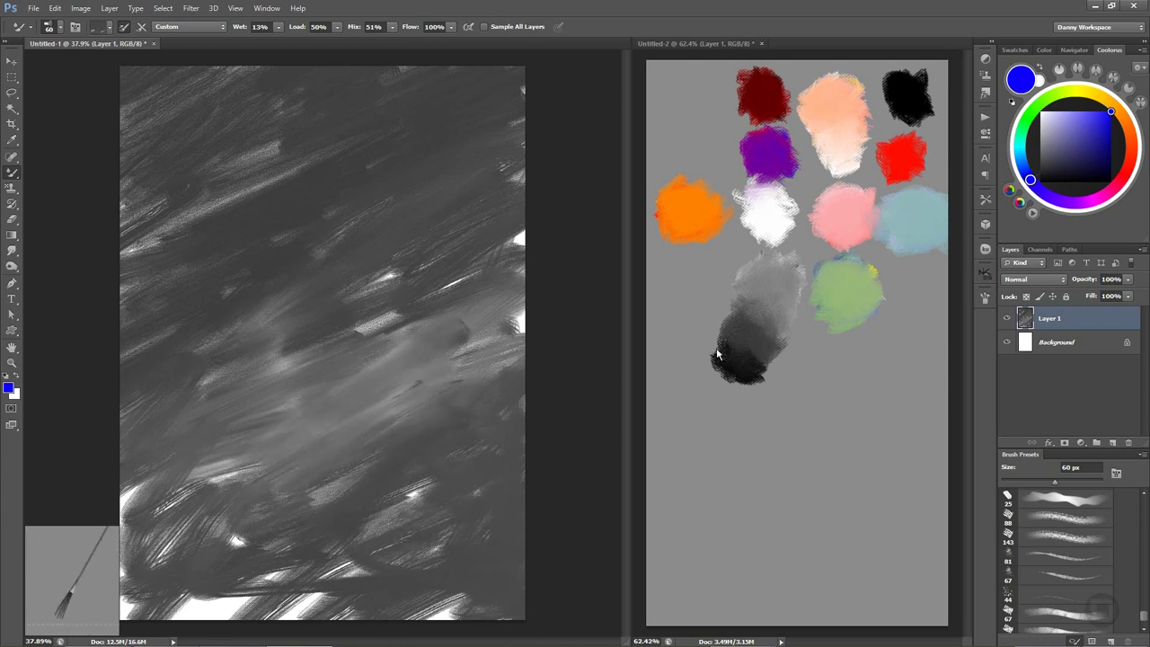
Load grey from the Untitled-2 palette and cover white patches at the upper-left, lower-left and bottom.
{"action": "left_click", "coordinate": [759, 359], "text": "alt"}
{"action": "mouse_move", "coordinate": [451, 357]}
{"action": "left_mouse_down"}
{"action": "mouse_move", "coordinate": [423, 347]}
{"action": "mouse_move", "coordinate": [454, 406]}
{"action": "mouse_move", "coordinate": [390, 394]}
{"action": "left_mouse_up"}
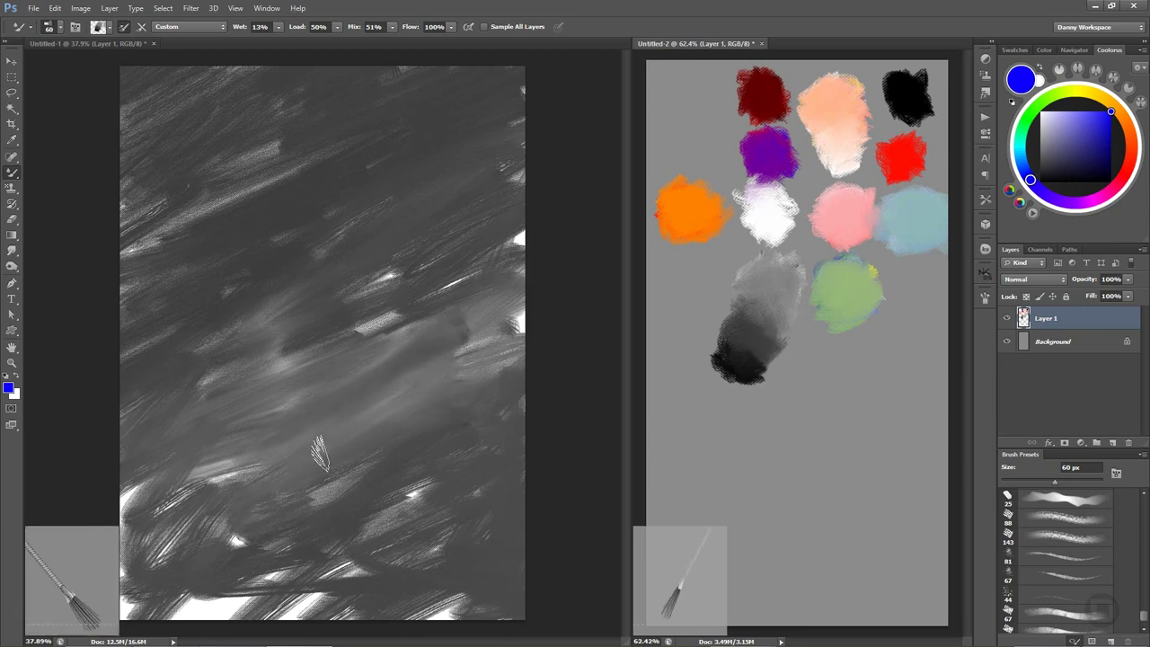
{"action": "left_click", "coordinate": [347, 224]}
{"action": "mouse_move", "coordinate": [347, 224]}
{"action": "left_mouse_down"}
{"action": "mouse_move", "coordinate": [180, 174]}
{"action": "mouse_move", "coordinate": [185, 103]}
{"action": "mouse_move", "coordinate": [121, 121]}
{"action": "left_mouse_up"}
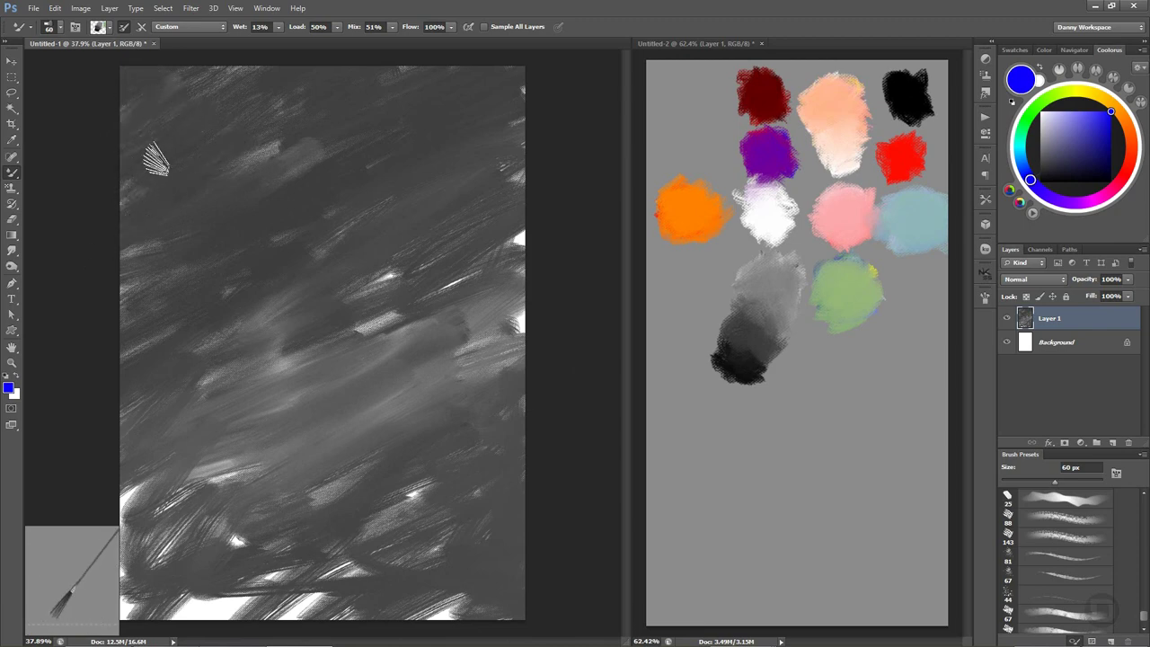
{"action": "mouse_move", "coordinate": [164, 439]}
{"action": "left_mouse_down"}
{"action": "mouse_move", "coordinate": [130, 584]}
{"action": "mouse_move", "coordinate": [151, 611]}
{"action": "mouse_move", "coordinate": [206, 623]}
{"action": "mouse_move", "coordinate": [313, 608]}
{"action": "mouse_move", "coordinate": [457, 623]}
{"action": "left_mouse_up"}
{"action": "mouse_move", "coordinate": [240, 584]}
{"action": "left_mouse_down"}
{"action": "mouse_move", "coordinate": [277, 603]}
{"action": "mouse_move", "coordinate": [210, 475]}
{"action": "mouse_move", "coordinate": [332, 427]}
{"action": "left_mouse_up"}
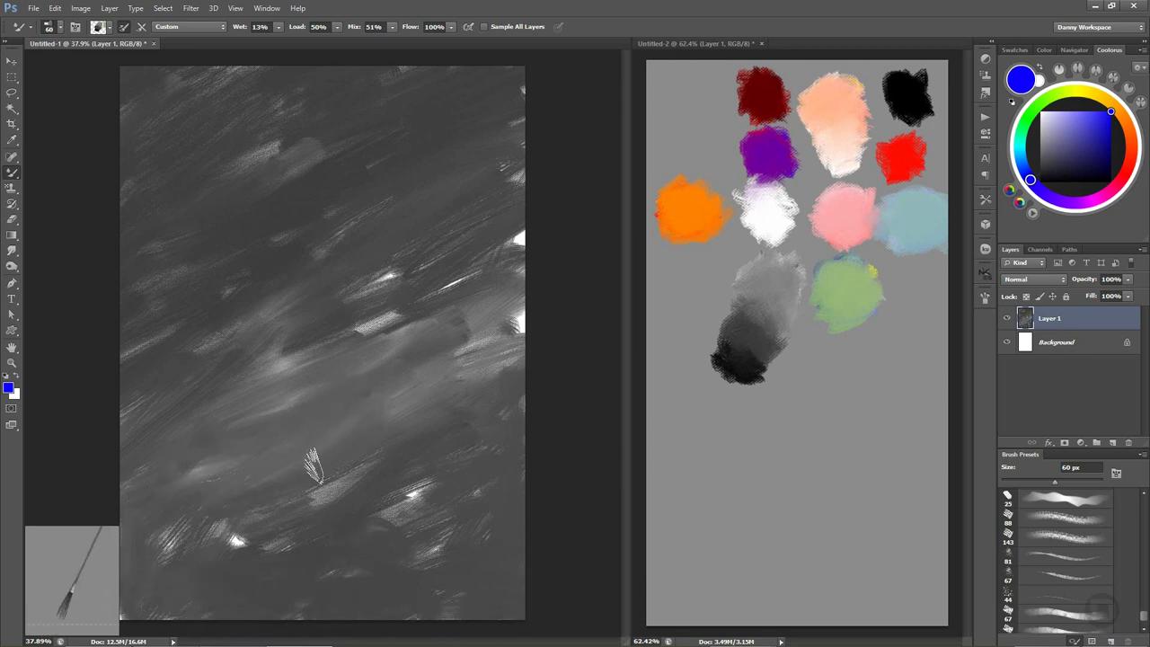
Reload paint and smooth away the bright strokes in the middle, bottom and right edges.
{"action": "left_click", "coordinate": [716, 354]}
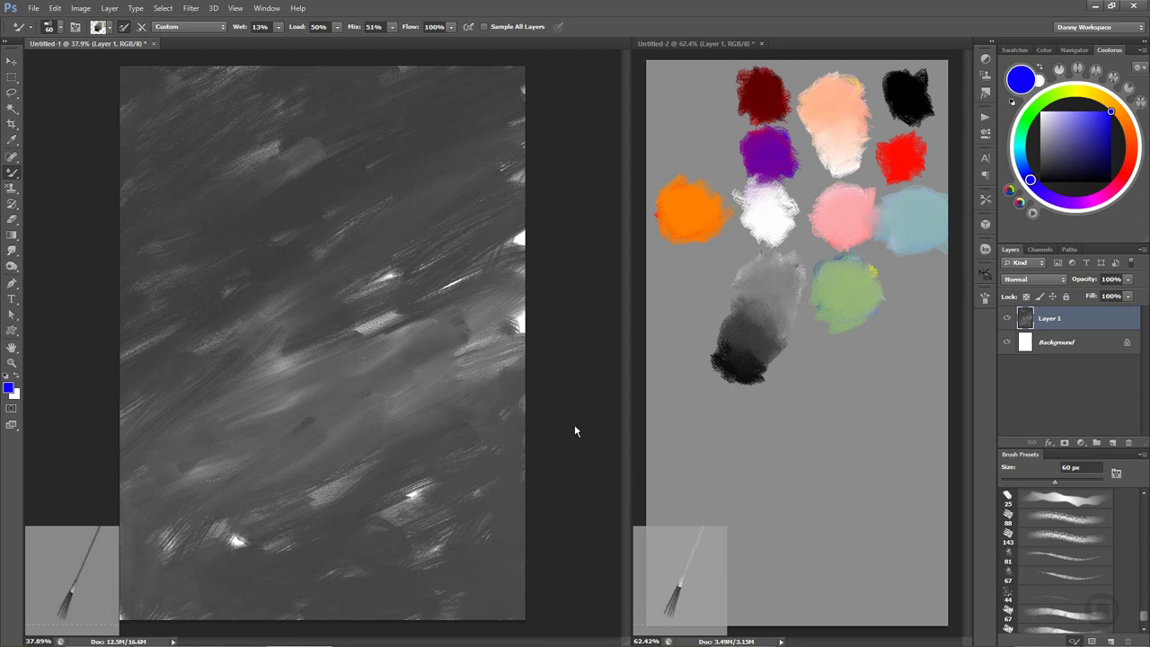
{"action": "left_click", "coordinate": [255, 438]}
{"action": "left_click", "coordinate": [759, 354]}
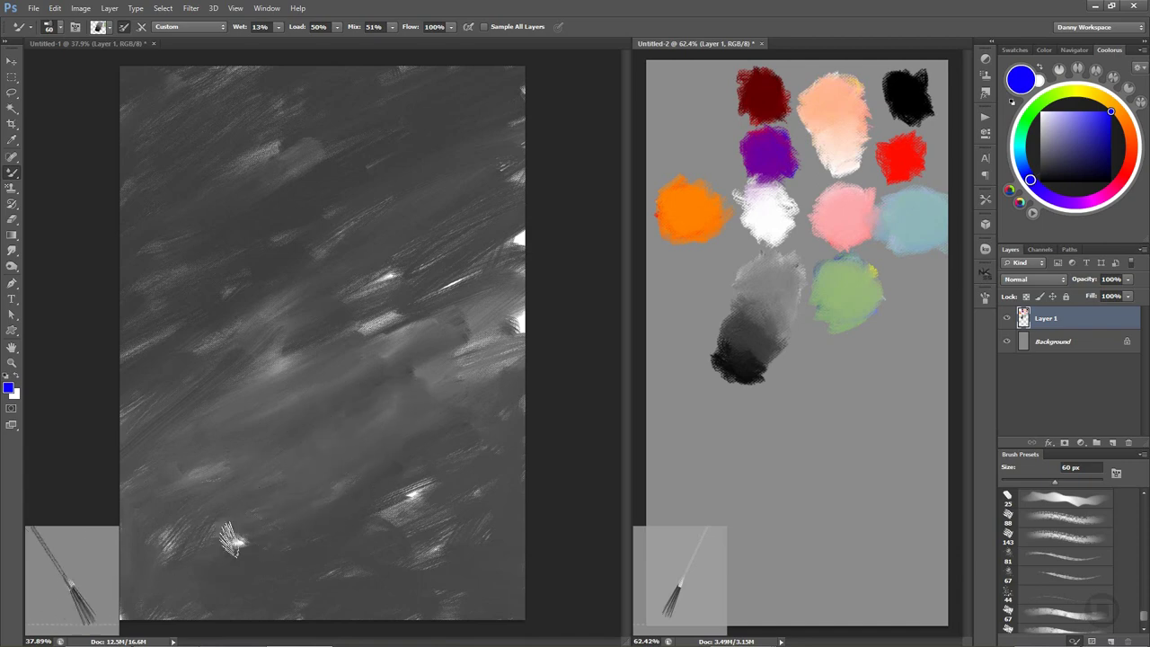
{"action": "left_click", "coordinate": [252, 557]}
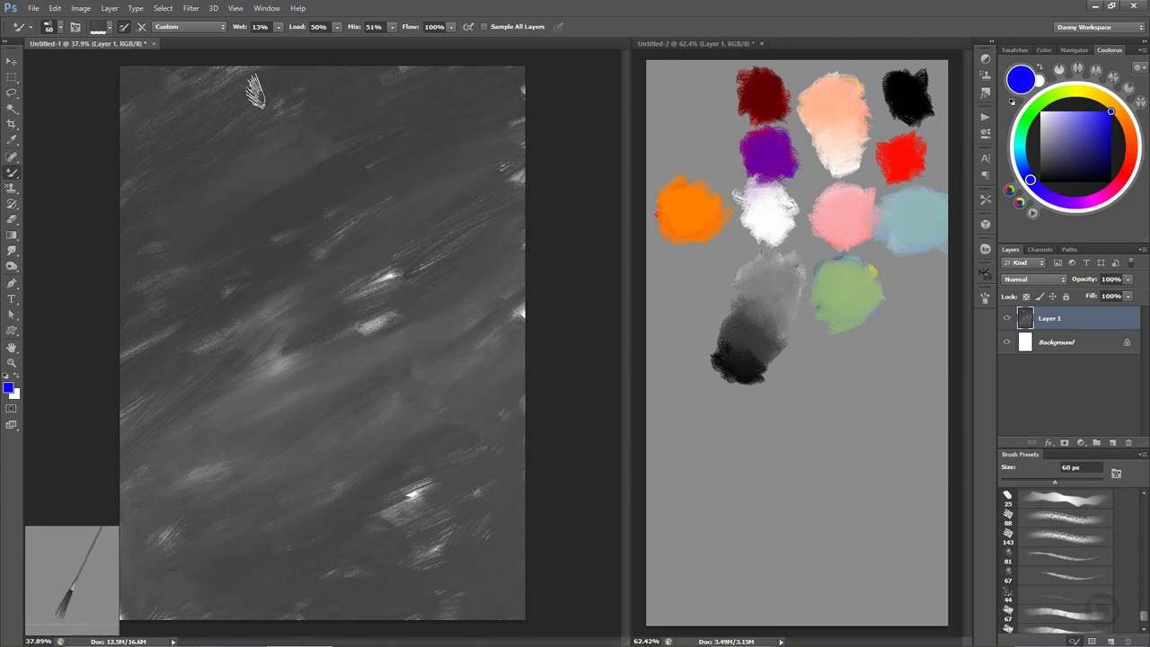
{"action": "mouse_move", "coordinate": [410, 282]}
{"action": "left_mouse_down"}
{"action": "mouse_move", "coordinate": [282, 398]}
{"action": "mouse_move", "coordinate": [262, 385]}
{"action": "mouse_move", "coordinate": [273, 334]}
{"action": "left_mouse_up"}
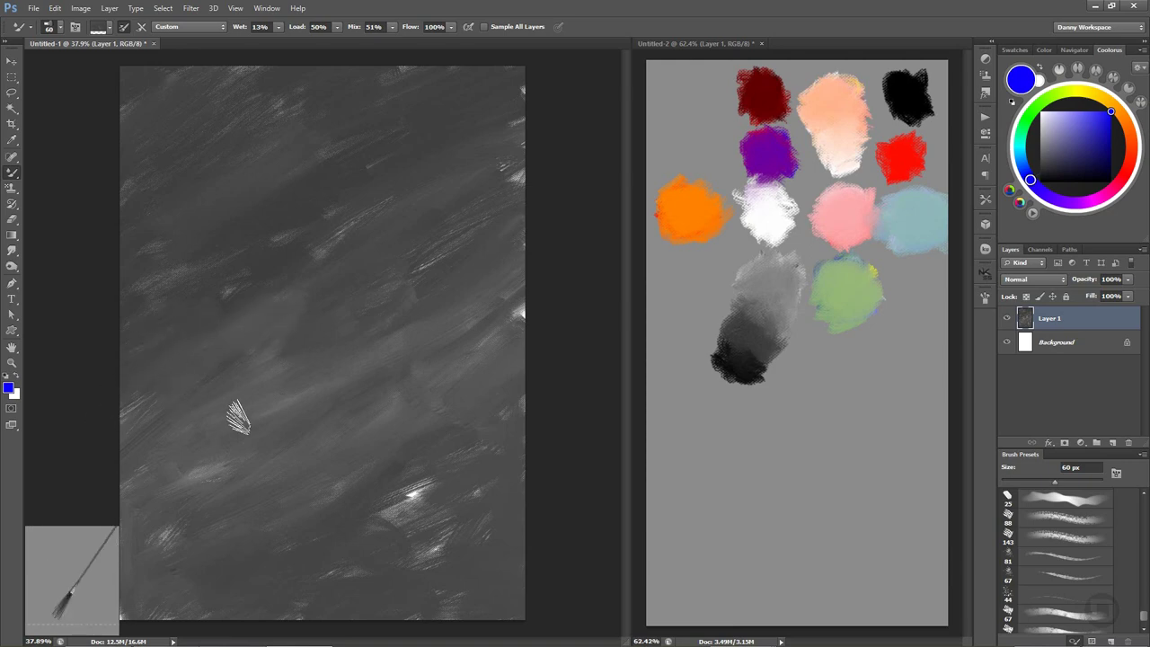
{"action": "mouse_move", "coordinate": [449, 503]}
{"action": "left_mouse_down"}
{"action": "mouse_move", "coordinate": [368, 545]}
{"action": "mouse_move", "coordinate": [461, 534]}
{"action": "left_mouse_up"}
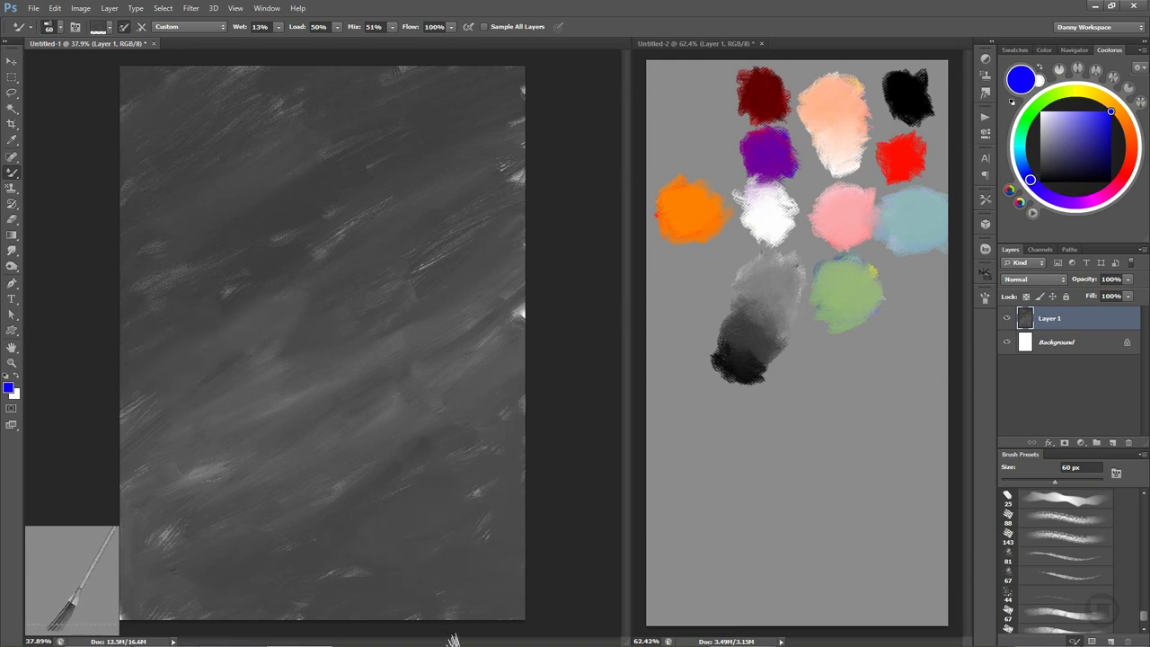
{"action": "left_click_drag", "start_coordinate": [494, 347], "coordinate": [540, 346]}
{"action": "left_click_drag", "start_coordinate": [536, 112], "coordinate": [488, 330]}
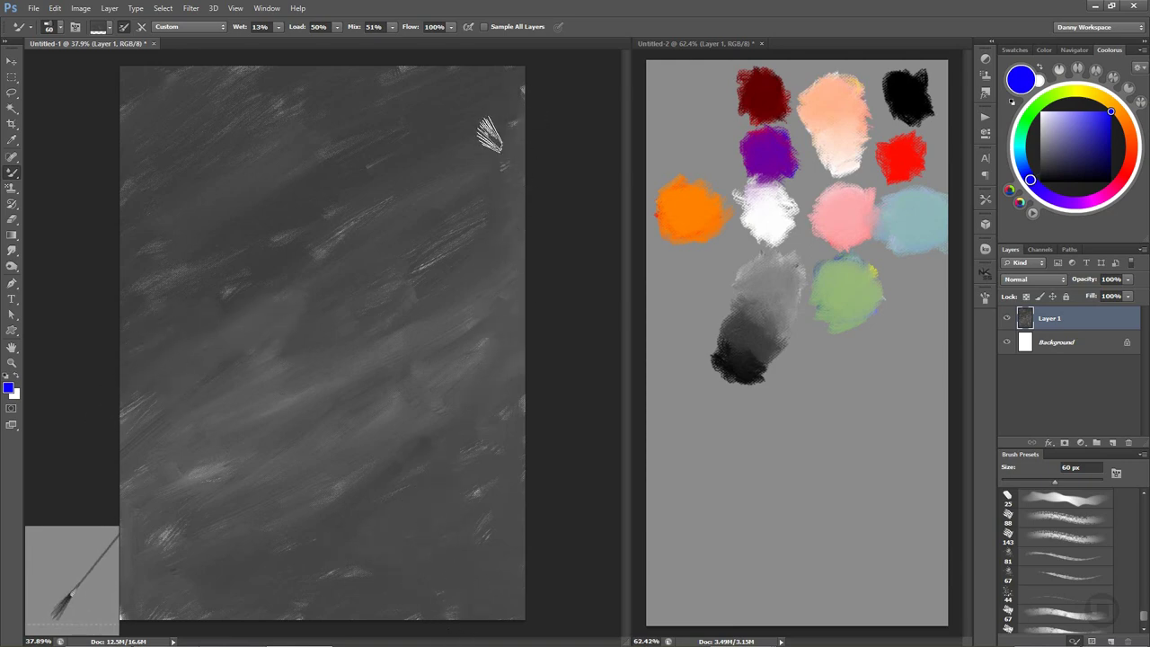
{"action": "left_click", "coordinate": [745, 395]}
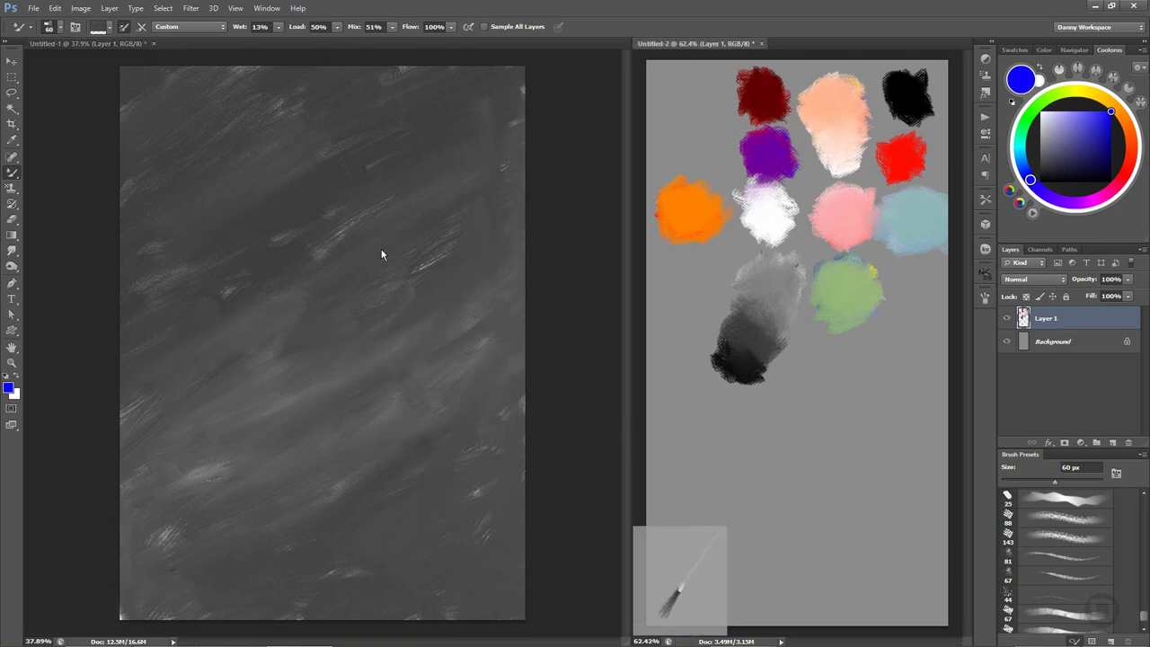
Sample dark paint from Untitled-2 and darken the top-left corner of the painting.
{"action": "left_click", "coordinate": [133, 146]}
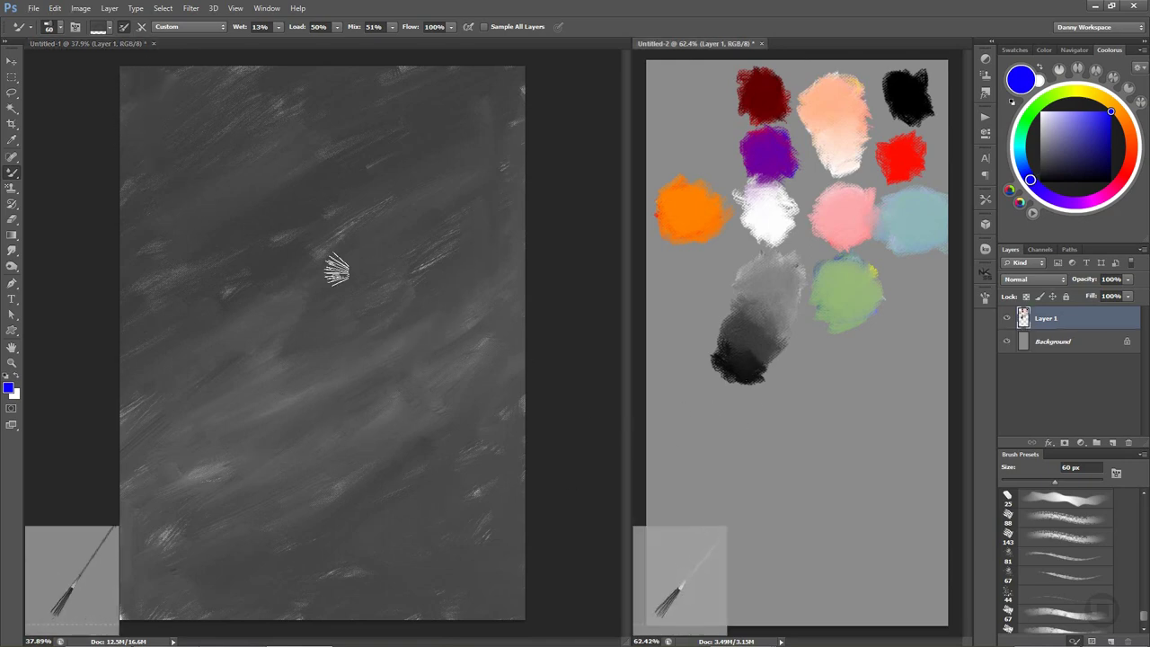
{"action": "left_click", "coordinate": [739, 349]}
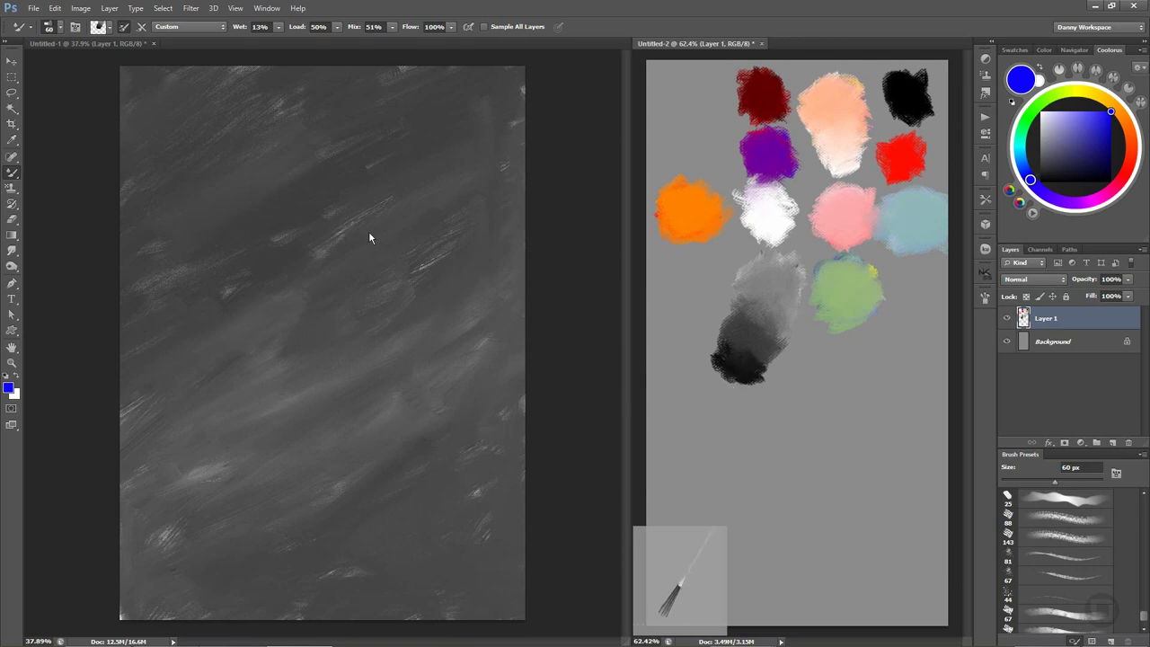
{"action": "left_click", "coordinate": [221, 159]}
{"action": "left_click_drag", "start_coordinate": [141, 90], "coordinate": [126, 112]}
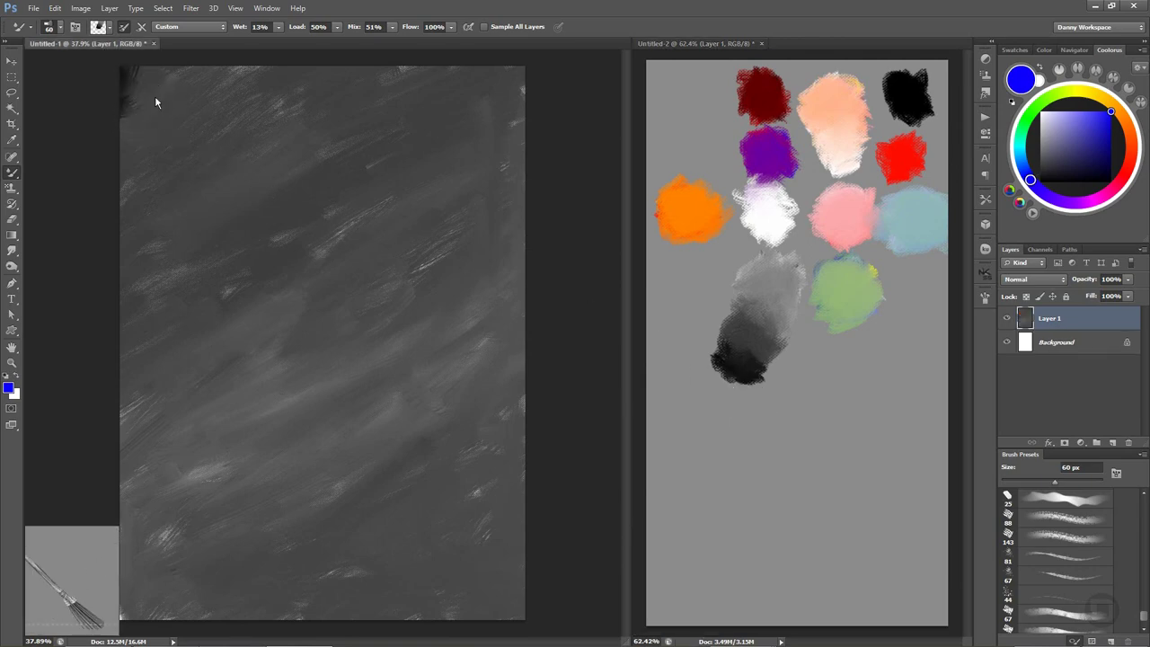
{"action": "mouse_move", "coordinate": [185, 84]}
{"action": "left_mouse_down"}
{"action": "mouse_move", "coordinate": [154, 129]}
{"action": "mouse_move", "coordinate": [185, 167]}
{"action": "left_mouse_up"}
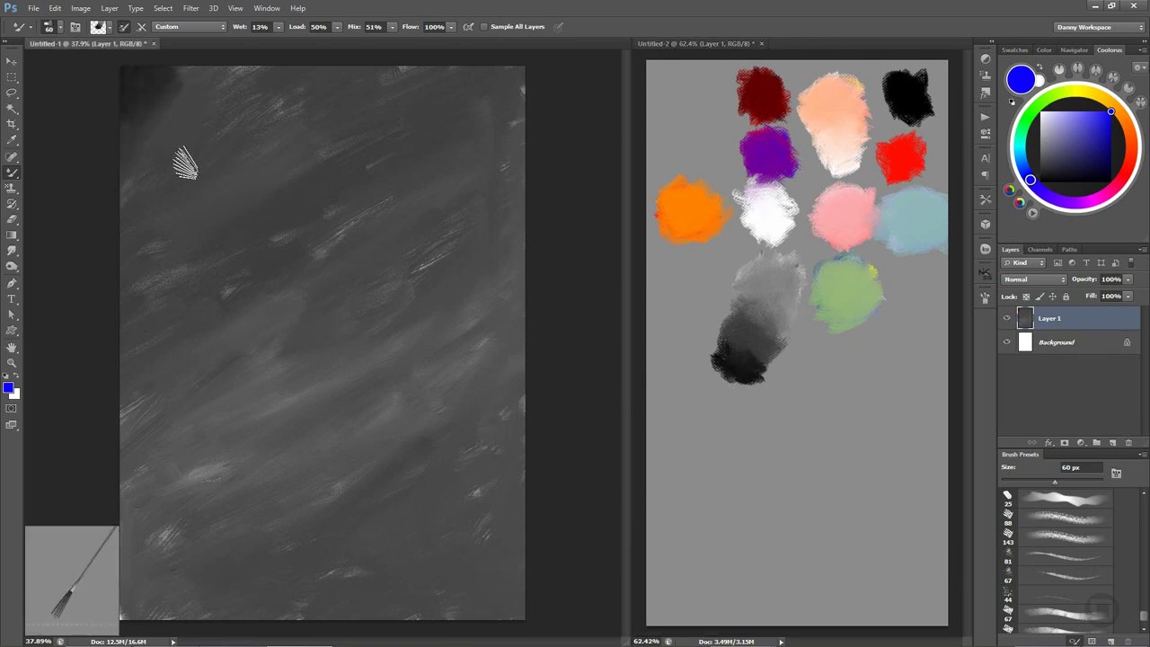
{"action": "mouse_move", "coordinate": [200, 117]}
{"action": "left_mouse_down"}
{"action": "mouse_move", "coordinate": [193, 128]}
{"action": "mouse_move", "coordinate": [218, 96]}
{"action": "mouse_move", "coordinate": [191, 138]}
{"action": "left_mouse_up"}
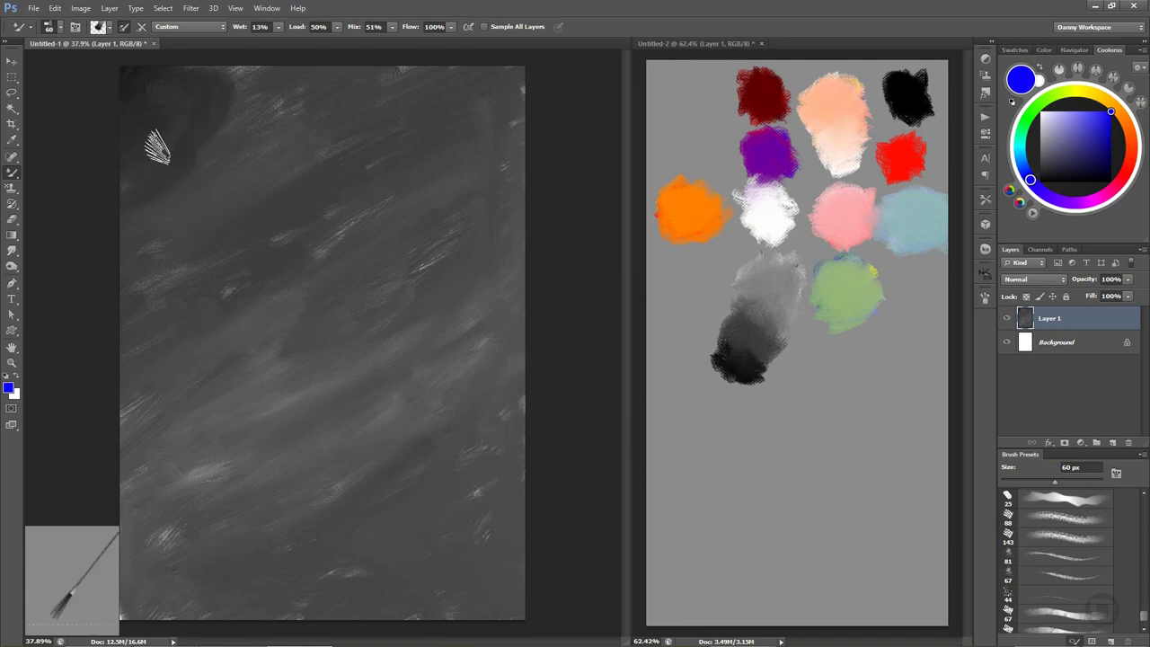
Spread the dark area along the top, then pick up reddish paint and deepen the corner further.
{"action": "left_click", "coordinate": [769, 376]}
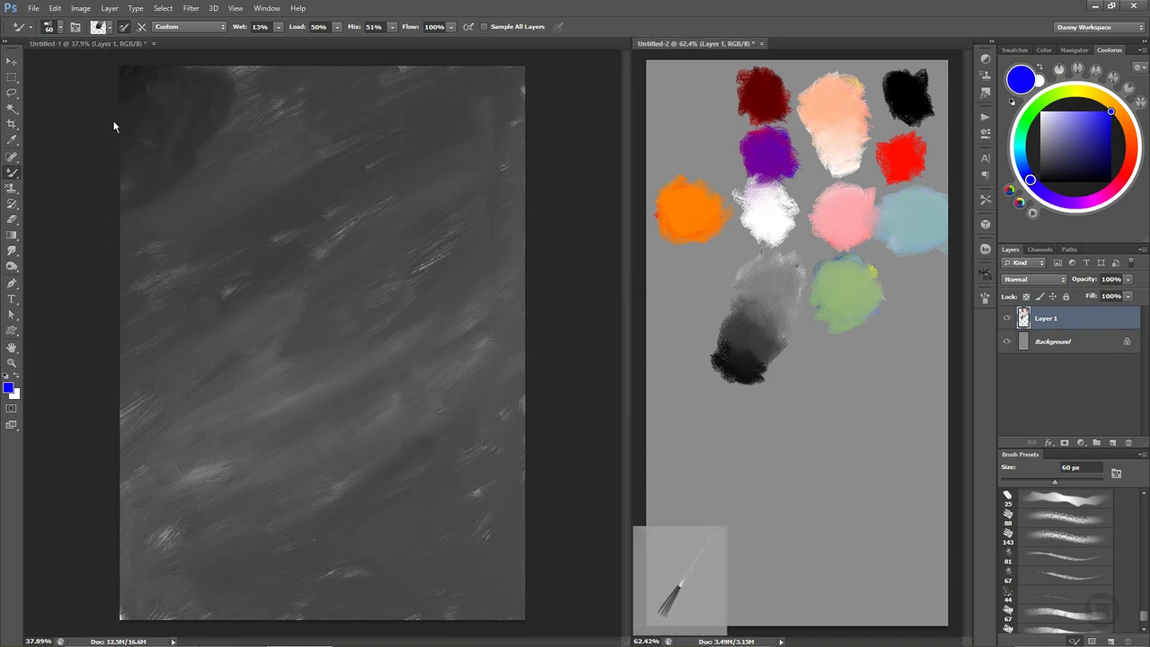
{"action": "left_click", "coordinate": [133, 108]}
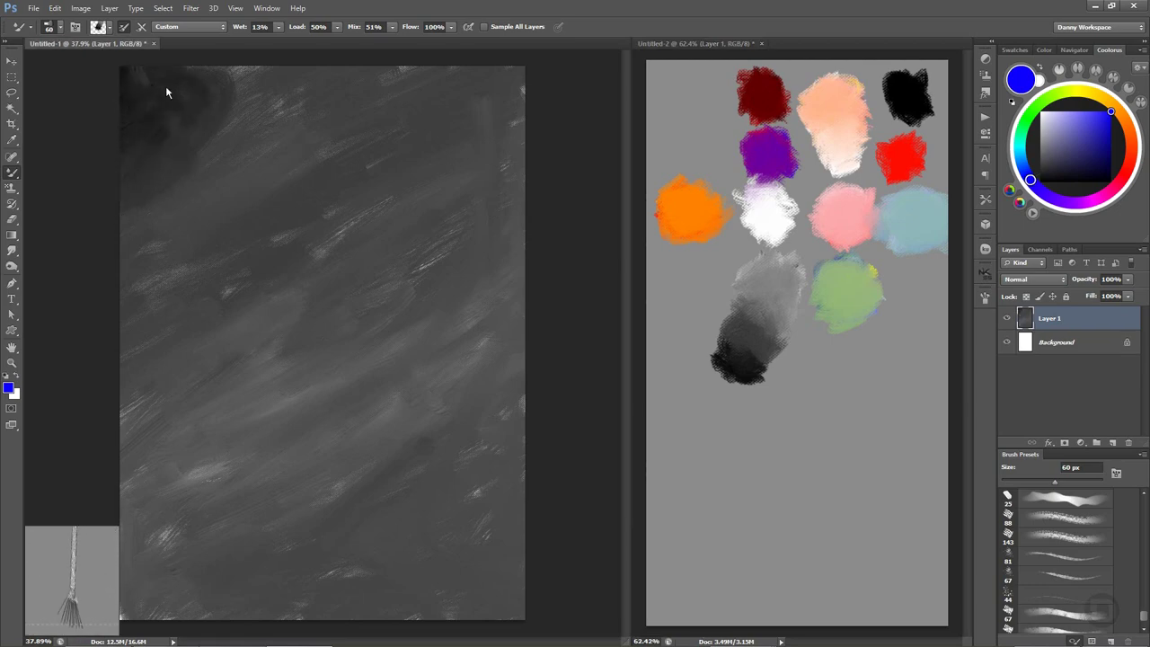
{"action": "mouse_move", "coordinate": [208, 137]}
{"action": "left_mouse_down"}
{"action": "mouse_move", "coordinate": [248, 113]}
{"action": "mouse_move", "coordinate": [239, 72]}
{"action": "mouse_move", "coordinate": [256, 116]}
{"action": "mouse_move", "coordinate": [227, 175]}
{"action": "mouse_move", "coordinate": [123, 210]}
{"action": "mouse_move", "coordinate": [159, 231]}
{"action": "mouse_move", "coordinate": [138, 97]}
{"action": "mouse_move", "coordinate": [116, 262]}
{"action": "mouse_move", "coordinate": [174, 224]}
{"action": "mouse_move", "coordinate": [223, 138]}
{"action": "mouse_move", "coordinate": [200, 153]}
{"action": "mouse_move", "coordinate": [137, 276]}
{"action": "mouse_move", "coordinate": [218, 244]}
{"action": "mouse_move", "coordinate": [210, 354]}
{"action": "mouse_move", "coordinate": [260, 141]}
{"action": "mouse_move", "coordinate": [243, 188]}
{"action": "mouse_move", "coordinate": [282, 90]}
{"action": "mouse_move", "coordinate": [300, 118]}
{"action": "mouse_move", "coordinate": [260, 187]}
{"action": "mouse_move", "coordinate": [236, 86]}
{"action": "mouse_move", "coordinate": [257, 121]}
{"action": "mouse_move", "coordinate": [149, 168]}
{"action": "left_mouse_up"}
{"action": "left_click", "coordinate": [677, 319]}
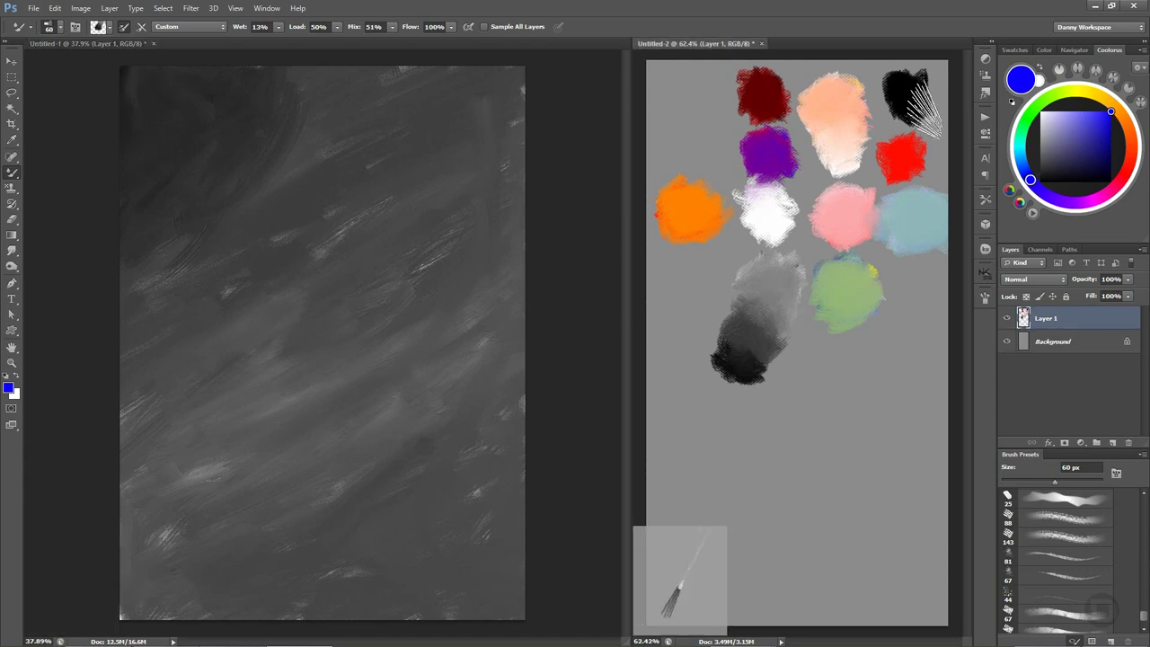
{"action": "left_click", "coordinate": [889, 135], "text": "alt"}
{"action": "left_click", "coordinate": [148, 151]}
{"action": "mouse_move", "coordinate": [141, 89]}
{"action": "left_mouse_down"}
{"action": "mouse_move", "coordinate": [134, 107]}
{"action": "mouse_move", "coordinate": [159, 90]}
{"action": "mouse_move", "coordinate": [141, 117]}
{"action": "mouse_move", "coordinate": [177, 151]}
{"action": "mouse_move", "coordinate": [171, 108]}
{"action": "mouse_move", "coordinate": [149, 141]}
{"action": "mouse_move", "coordinate": [180, 102]}
{"action": "mouse_move", "coordinate": [207, 132]}
{"action": "mouse_move", "coordinate": [128, 210]}
{"action": "mouse_move", "coordinate": [221, 114]}
{"action": "mouse_move", "coordinate": [174, 164]}
{"action": "mouse_move", "coordinate": [185, 116]}
{"action": "mouse_move", "coordinate": [220, 114]}
{"action": "mouse_move", "coordinate": [206, 116]}
{"action": "mouse_move", "coordinate": [226, 141]}
{"action": "mouse_move", "coordinate": [252, 111]}
{"action": "mouse_move", "coordinate": [364, 106]}
{"action": "mouse_move", "coordinate": [326, 98]}
{"action": "mouse_move", "coordinate": [172, 149]}
{"action": "mouse_move", "coordinate": [198, 180]}
{"action": "mouse_move", "coordinate": [235, 189]}
{"action": "mouse_move", "coordinate": [154, 147]}
{"action": "mouse_move", "coordinate": [143, 174]}
{"action": "mouse_move", "coordinate": [195, 189]}
{"action": "mouse_move", "coordinate": [206, 149]}
{"action": "mouse_move", "coordinate": [163, 157]}
{"action": "left_mouse_up"}
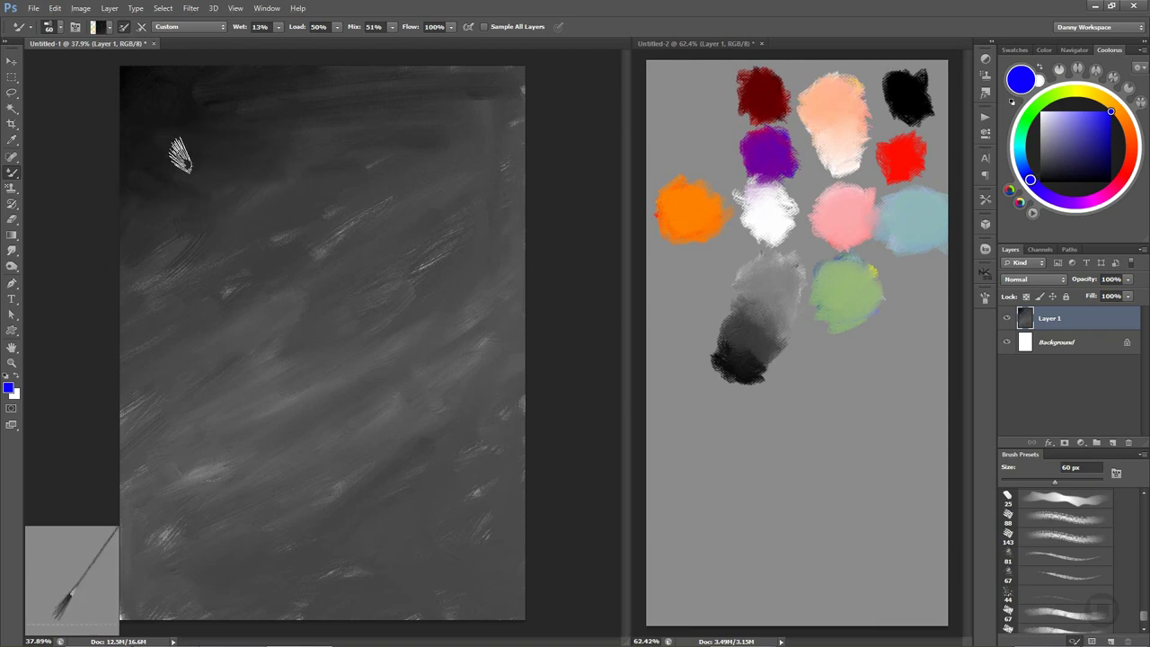
Extend the dark patch down the left side, then mix and sample peach paint from the palette.
{"action": "mouse_move", "coordinate": [170, 214]}
{"action": "left_mouse_down"}
{"action": "mouse_move", "coordinate": [159, 282]}
{"action": "mouse_move", "coordinate": [236, 185]}
{"action": "left_mouse_up"}
{"action": "left_click_drag", "start_coordinate": [849, 297], "coordinate": [812, 355]}
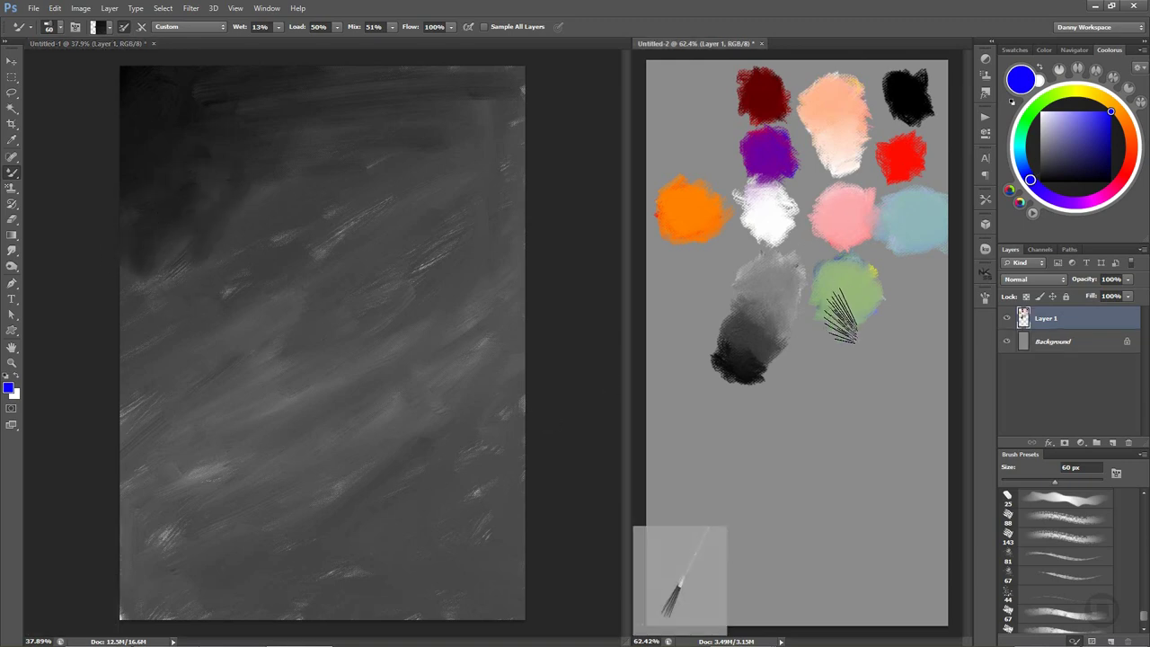
{"action": "left_click_drag", "start_coordinate": [795, 314], "coordinate": [817, 364]}
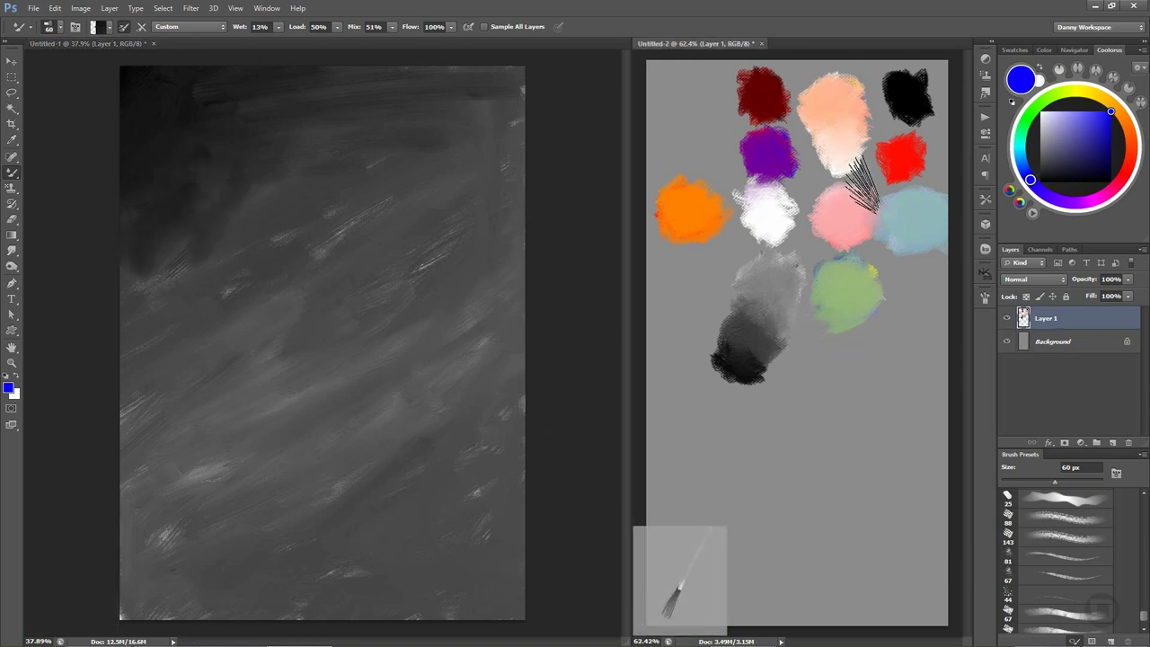
{"action": "left_click", "coordinate": [822, 135], "text": "alt"}
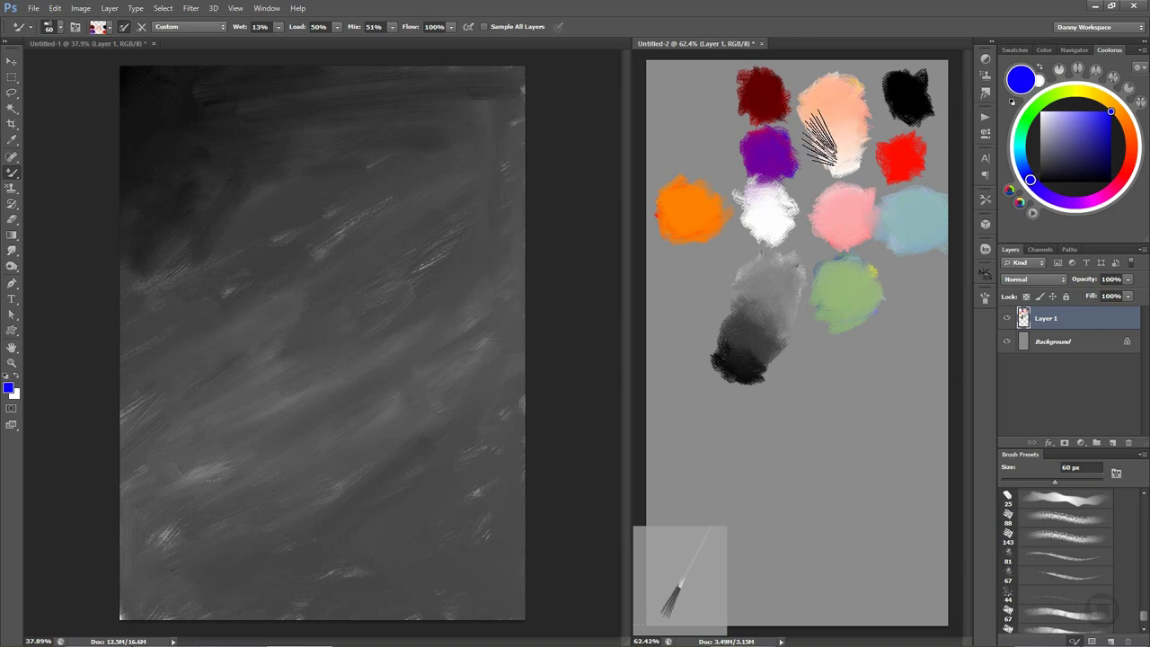
{"action": "left_click", "coordinate": [386, 244]}
{"action": "left_click_drag", "start_coordinate": [314, 277], "coordinate": [303, 272]}
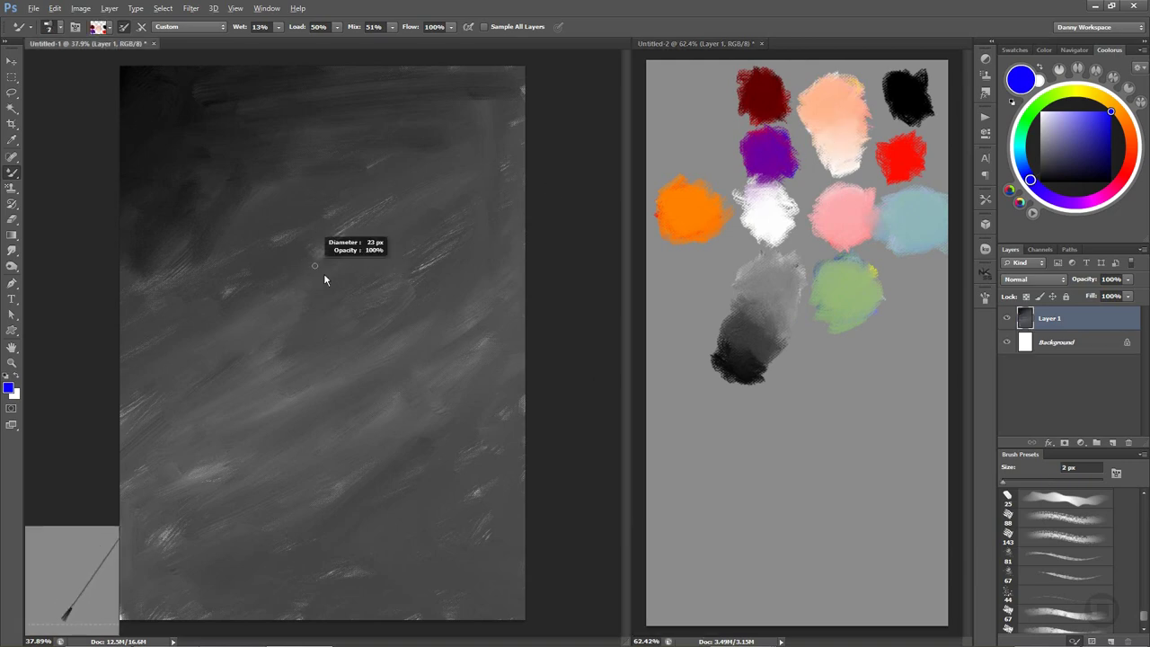
{"action": "mouse_move", "coordinate": [312, 209]}
{"action": "left_mouse_down"}
{"action": "mouse_move", "coordinate": [317, 240]}
{"action": "mouse_move", "coordinate": [296, 211]}
{"action": "left_mouse_up"}
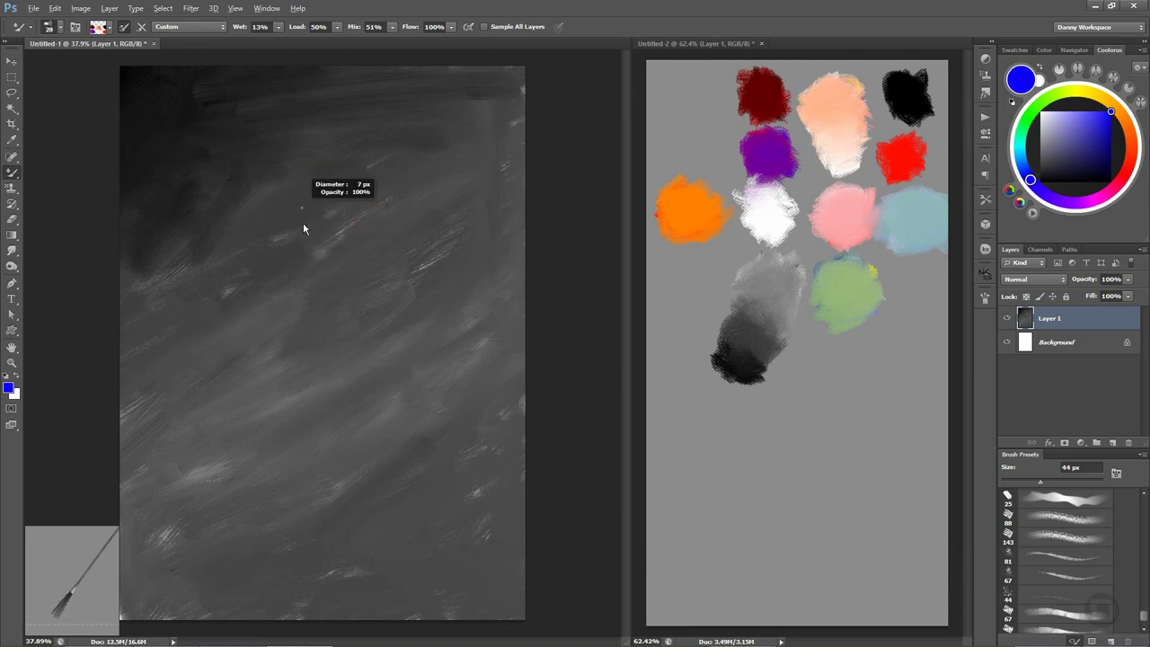
Paint a peach circle for the head, undoing and restoring the stroke.
{"action": "mouse_move", "coordinate": [328, 184]}
{"action": "left_mouse_down"}
{"action": "mouse_move", "coordinate": [303, 306]}
{"action": "mouse_move", "coordinate": [398, 249]}
{"action": "mouse_move", "coordinate": [264, 270]}
{"action": "mouse_move", "coordinate": [398, 257]}
{"action": "left_mouse_up"}
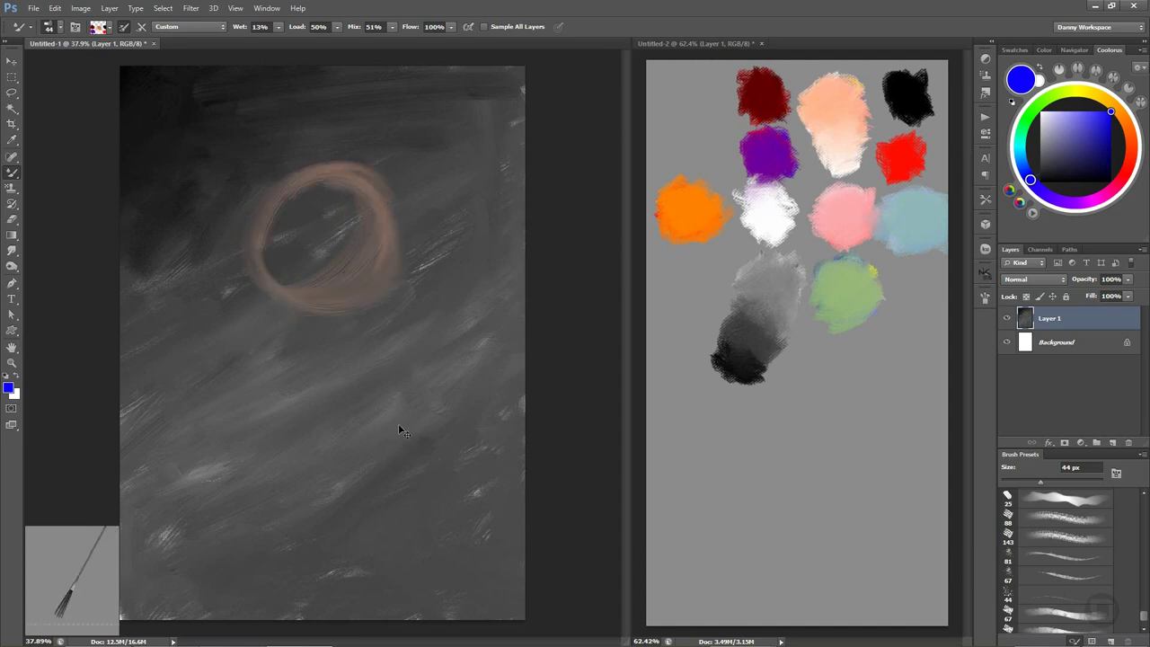
{"action": "key", "text": "ctrl+z"}
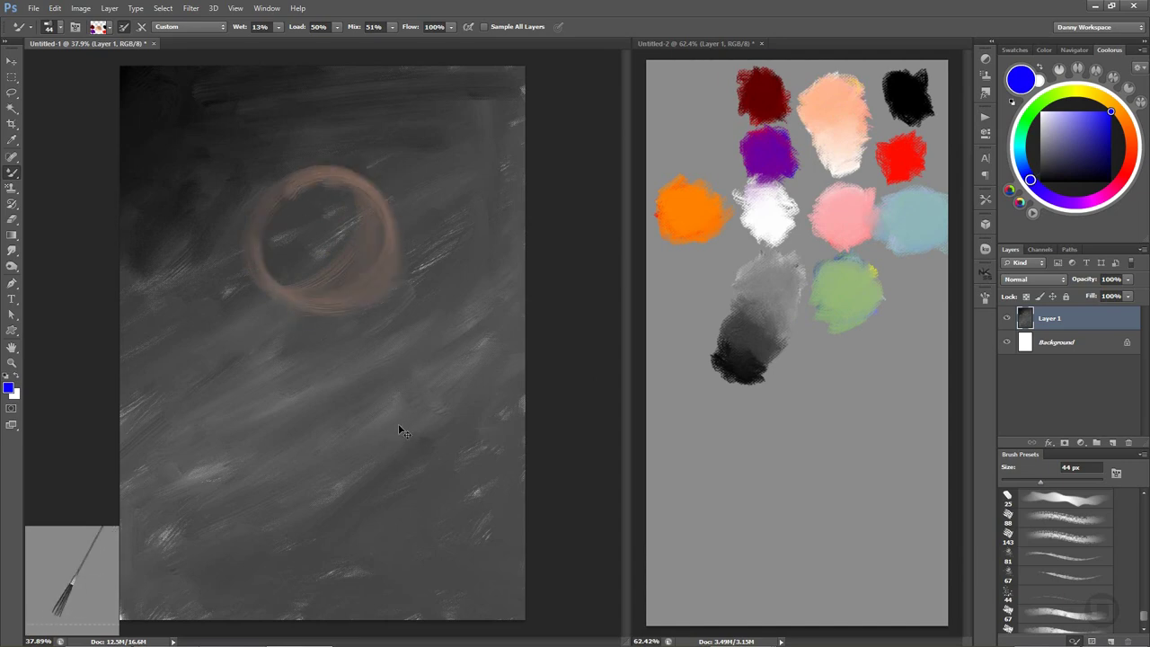
{"action": "key", "text": "ctrl+z"}
{"action": "right_click", "coordinate": [318, 185]}
{"action": "key", "text": "Escape"}
{"action": "right_click", "coordinate": [306, 200], "text": "ctrl"}
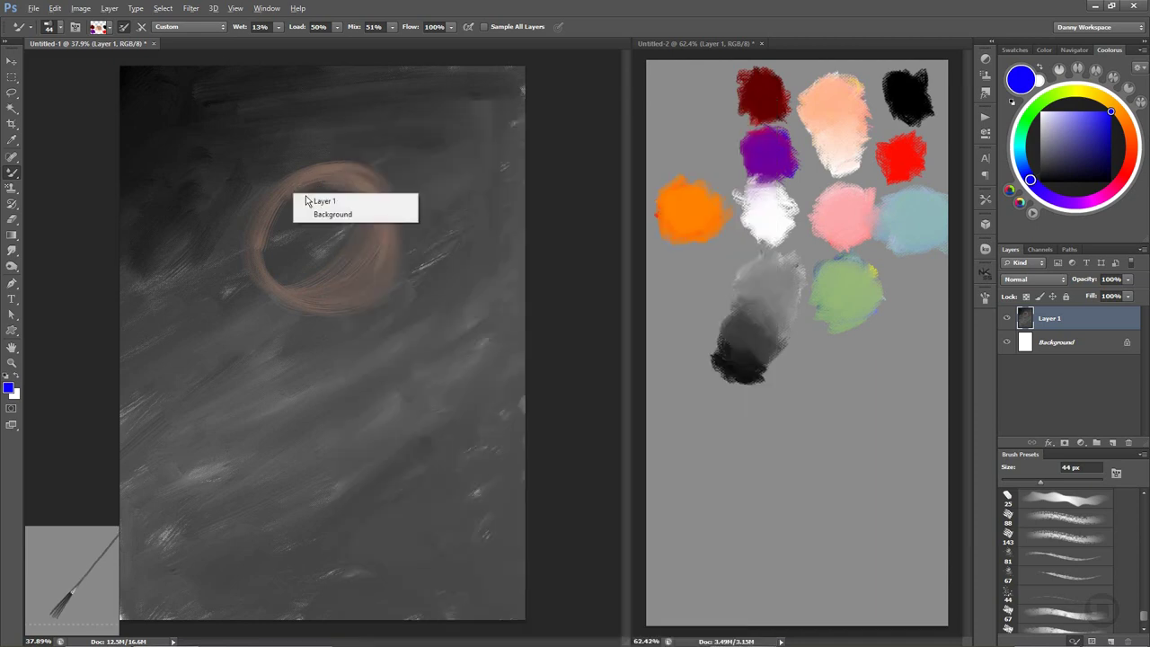
{"action": "left_click", "coordinate": [305, 200]}
Loop thick peach outlines around the head and add a vertical stroke below it, undoing a stray diagonal.
{"action": "mouse_move", "coordinate": [285, 171]}
{"action": "left_mouse_down"}
{"action": "mouse_move", "coordinate": [357, 141]}
{"action": "mouse_move", "coordinate": [293, 277]}
{"action": "left_mouse_up"}
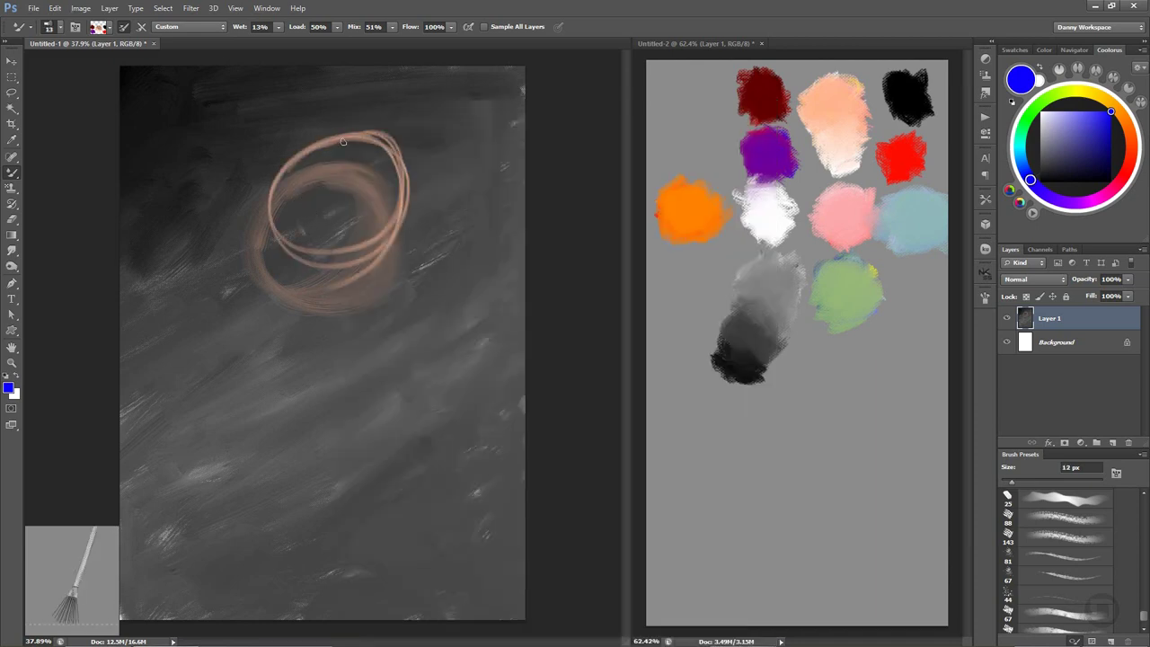
{"action": "left_click_drag", "start_coordinate": [342, 141], "coordinate": [280, 251]}
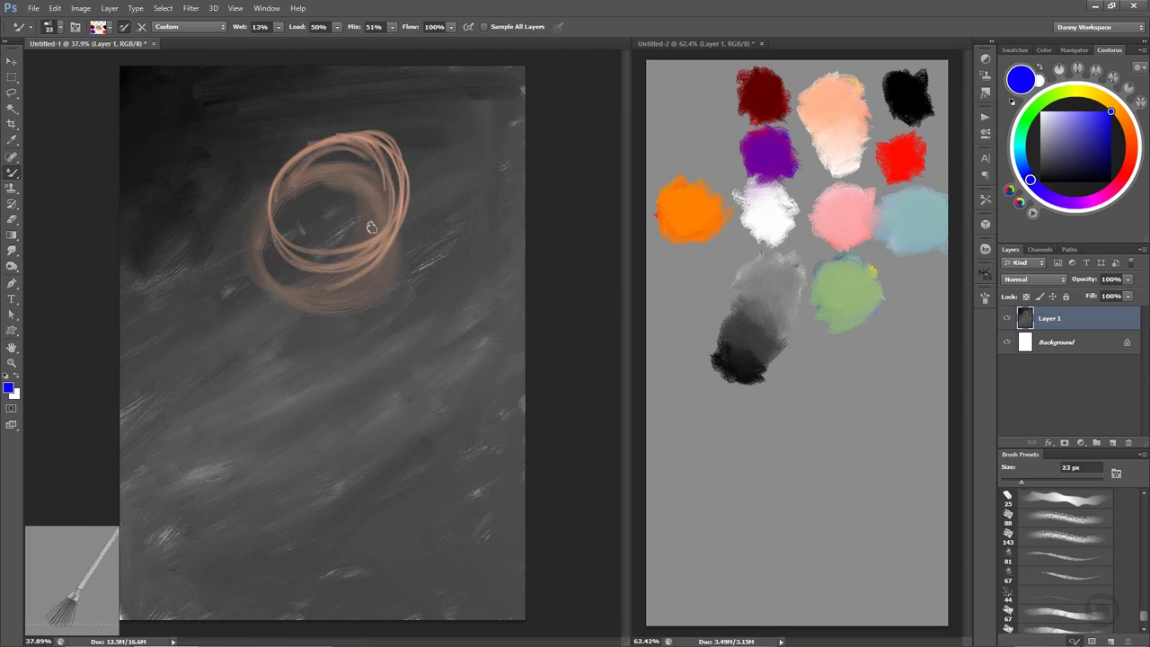
{"action": "mouse_move", "coordinate": [372, 226]}
{"action": "left_mouse_down"}
{"action": "mouse_move", "coordinate": [328, 153]}
{"action": "mouse_move", "coordinate": [310, 272]}
{"action": "mouse_move", "coordinate": [369, 157]}
{"action": "mouse_move", "coordinate": [301, 319]}
{"action": "left_mouse_up"}
{"action": "key", "text": "ctrl+z"}
{"action": "mouse_move", "coordinate": [314, 235]}
{"action": "left_mouse_down"}
{"action": "mouse_move", "coordinate": [329, 308]}
{"action": "mouse_move", "coordinate": [359, 297]}
{"action": "mouse_move", "coordinate": [375, 309]}
{"action": "mouse_move", "coordinate": [376, 253]}
{"action": "left_mouse_up"}
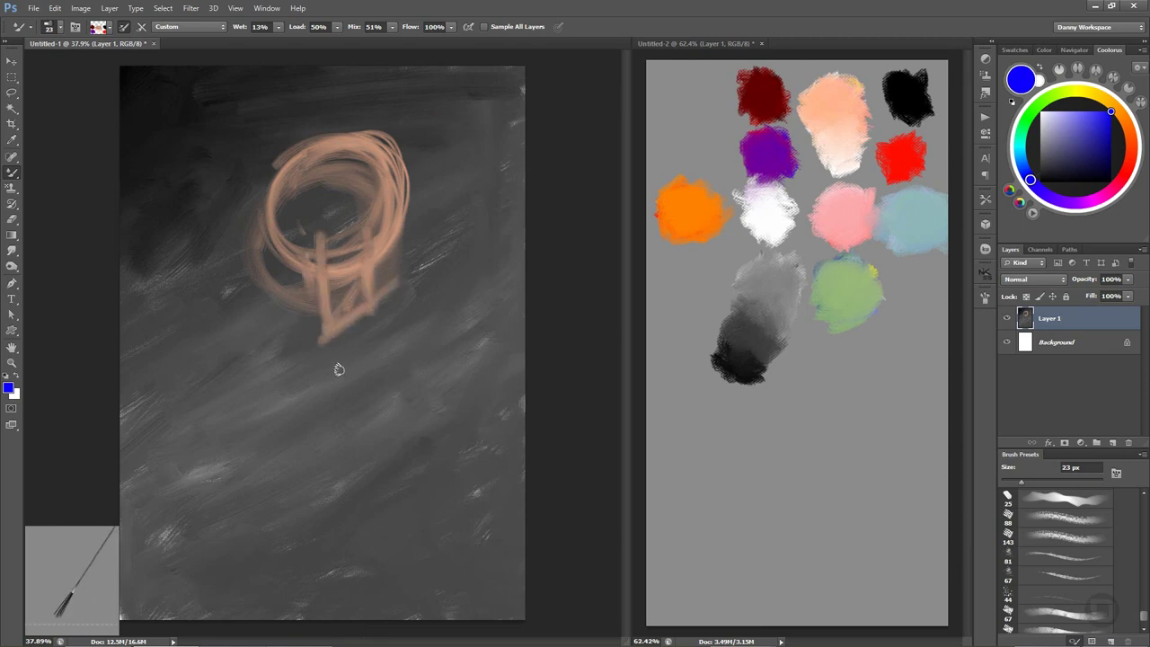
{"action": "mouse_move", "coordinate": [322, 167]}
{"action": "left_mouse_down"}
{"action": "mouse_move", "coordinate": [387, 179]}
{"action": "mouse_move", "coordinate": [288, 207]}
{"action": "mouse_move", "coordinate": [377, 144]}
{"action": "mouse_move", "coordinate": [372, 236]}
{"action": "left_mouse_up"}
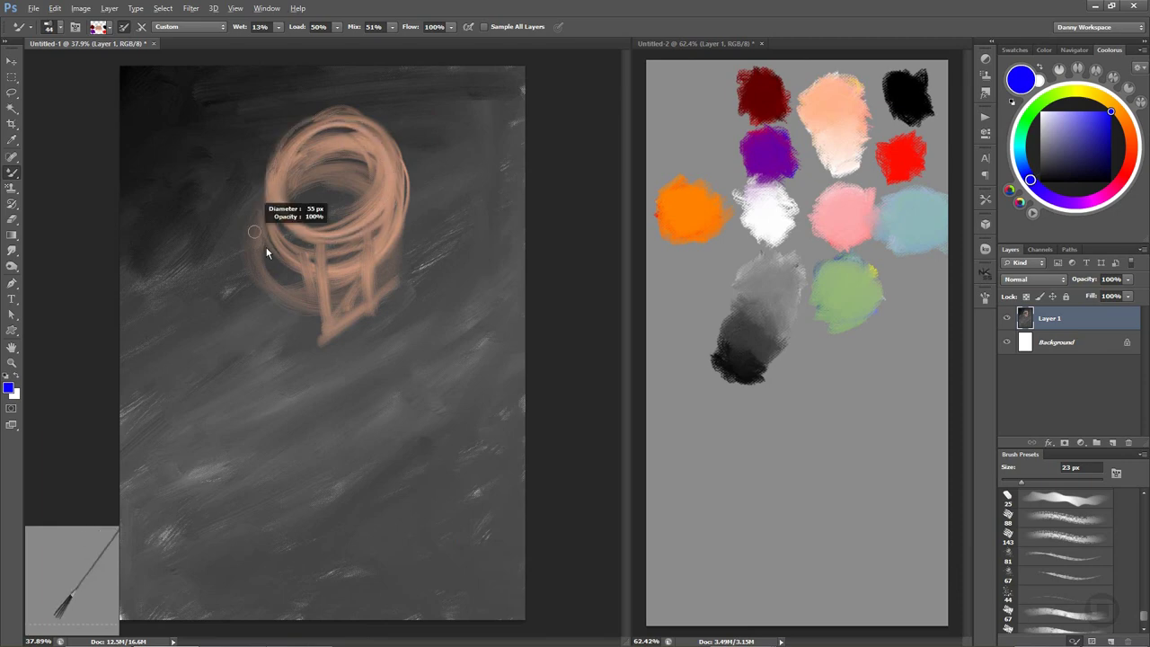
{"action": "mouse_move", "coordinate": [269, 252]}
{"action": "left_mouse_down"}
{"action": "mouse_move", "coordinate": [308, 303]}
{"action": "mouse_move", "coordinate": [329, 308]}
{"action": "left_mouse_up"}
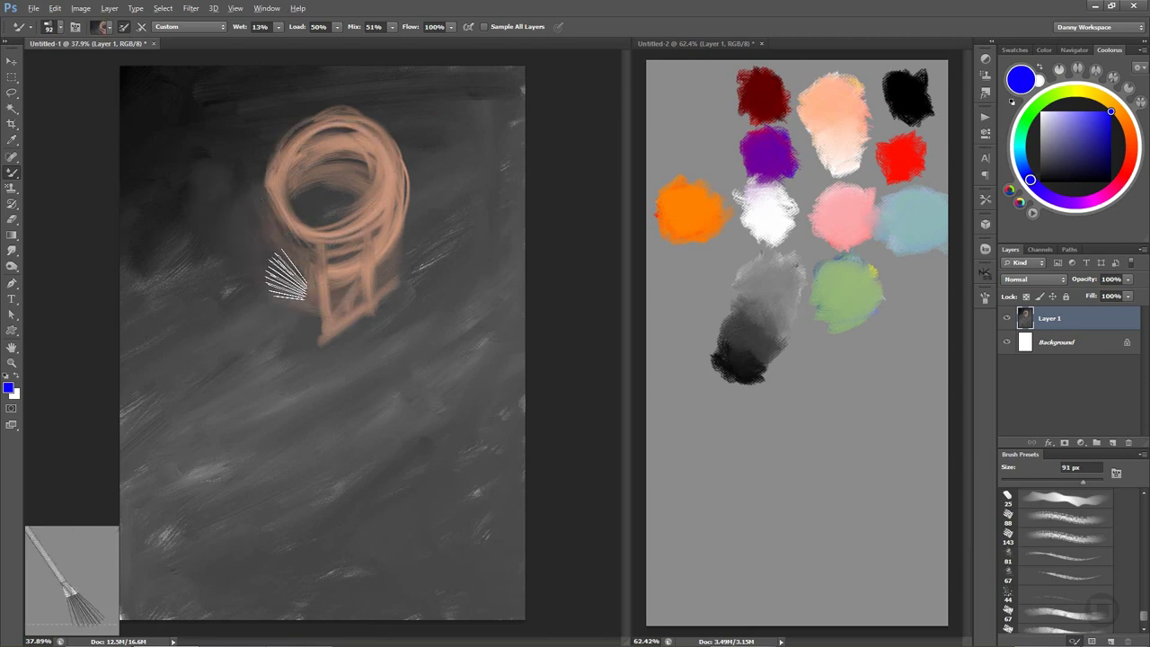
Smear the peach head strokes down and across into a dark brown mass.
{"action": "left_click_drag", "start_coordinate": [297, 225], "coordinate": [289, 162]}
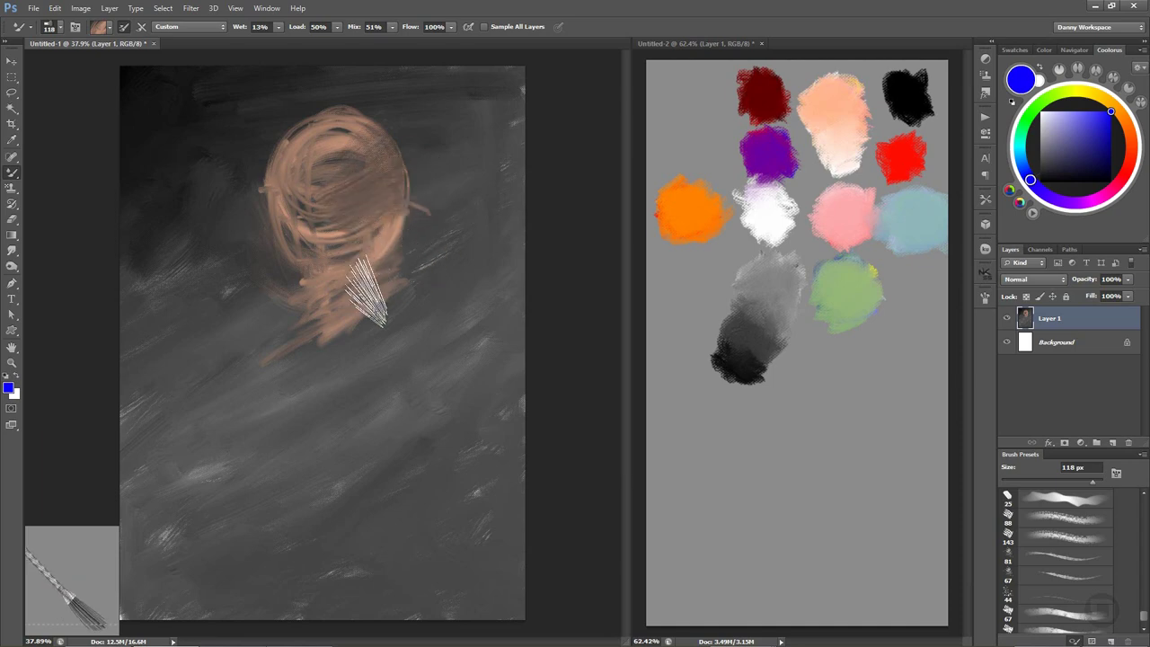
{"action": "left_click_drag", "start_coordinate": [436, 184], "coordinate": [294, 373]}
{"action": "mouse_move", "coordinate": [308, 123]}
{"action": "left_mouse_down"}
{"action": "mouse_move", "coordinate": [266, 185]}
{"action": "mouse_move", "coordinate": [333, 211]}
{"action": "mouse_move", "coordinate": [368, 188]}
{"action": "mouse_move", "coordinate": [359, 225]}
{"action": "mouse_move", "coordinate": [313, 282]}
{"action": "mouse_move", "coordinate": [379, 183]}
{"action": "mouse_move", "coordinate": [372, 237]}
{"action": "mouse_move", "coordinate": [290, 347]}
{"action": "left_mouse_up"}
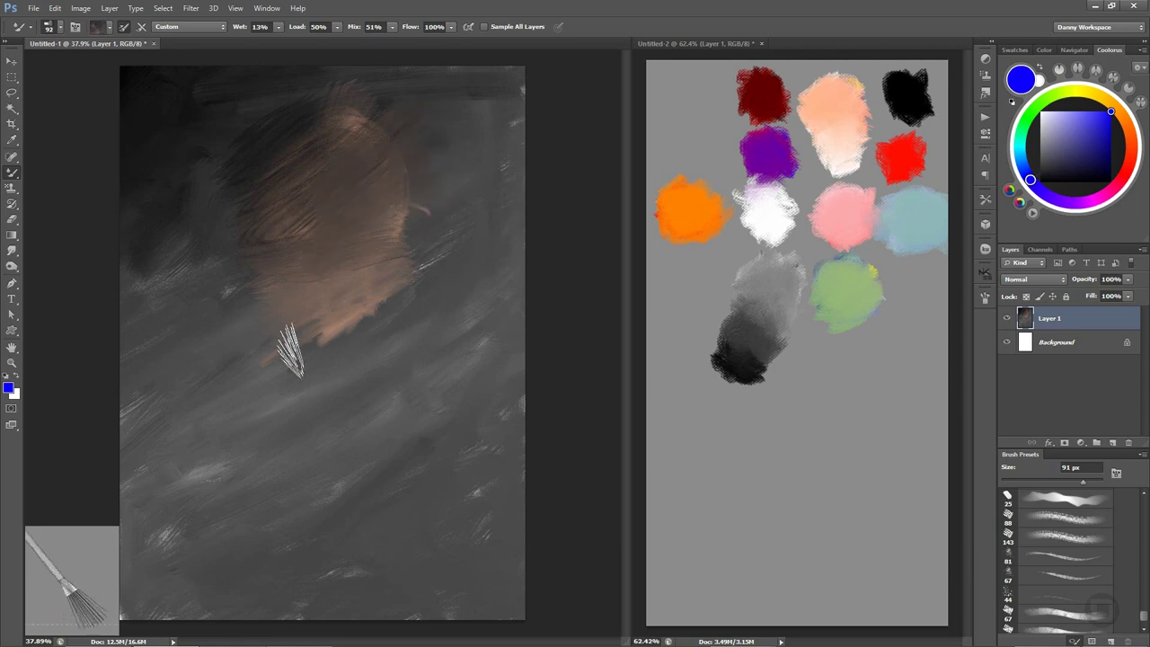
{"action": "mouse_move", "coordinate": [374, 123]}
{"action": "left_mouse_down"}
{"action": "mouse_move", "coordinate": [354, 167]}
{"action": "mouse_move", "coordinate": [262, 212]}
{"action": "mouse_move", "coordinate": [386, 256]}
{"action": "left_mouse_up"}
{"action": "left_click_drag", "start_coordinate": [248, 186], "coordinate": [313, 167]}
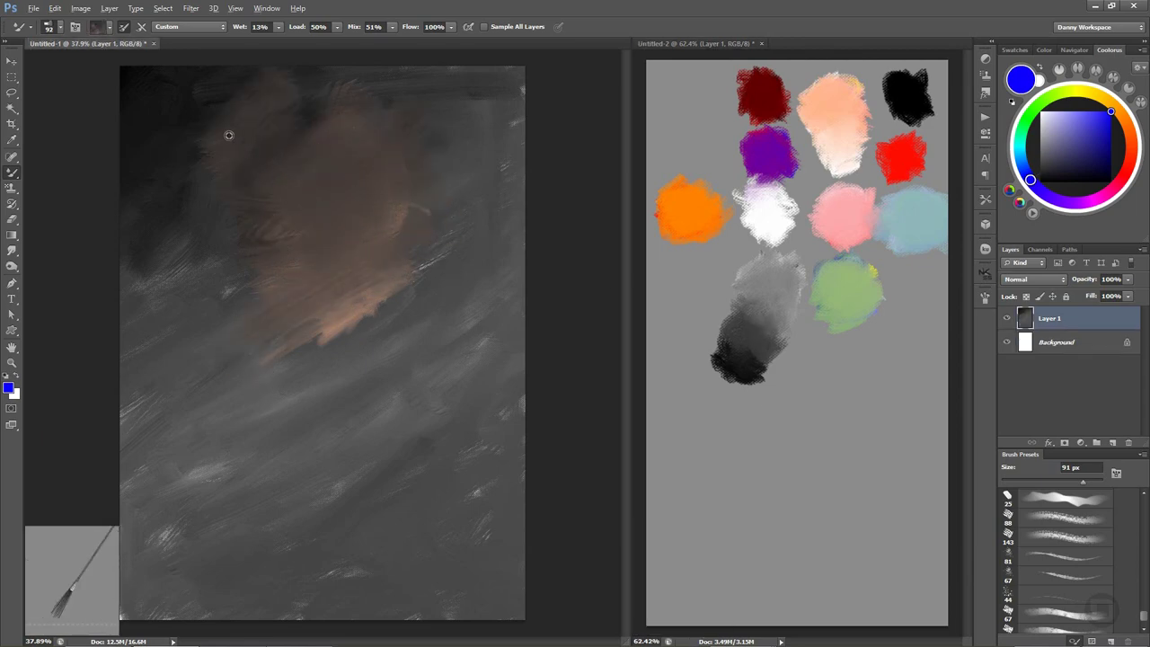
{"action": "mouse_move", "coordinate": [258, 127]}
{"action": "left_mouse_down"}
{"action": "mouse_move", "coordinate": [236, 170]}
{"action": "mouse_move", "coordinate": [308, 192]}
{"action": "mouse_move", "coordinate": [398, 300]}
{"action": "mouse_move", "coordinate": [285, 388]}
{"action": "mouse_move", "coordinate": [303, 390]}
{"action": "mouse_move", "coordinate": [403, 300]}
{"action": "mouse_move", "coordinate": [380, 211]}
{"action": "mouse_move", "coordinate": [484, 227]}
{"action": "left_mouse_up"}
Reduce the brush to 60 px, smooth the head's dark streaks, and reload peach from the palette.
{"action": "key", "text": "bracketleft"}
{"action": "key", "text": "bracketleft"}
{"action": "key", "text": "bracketleft"}
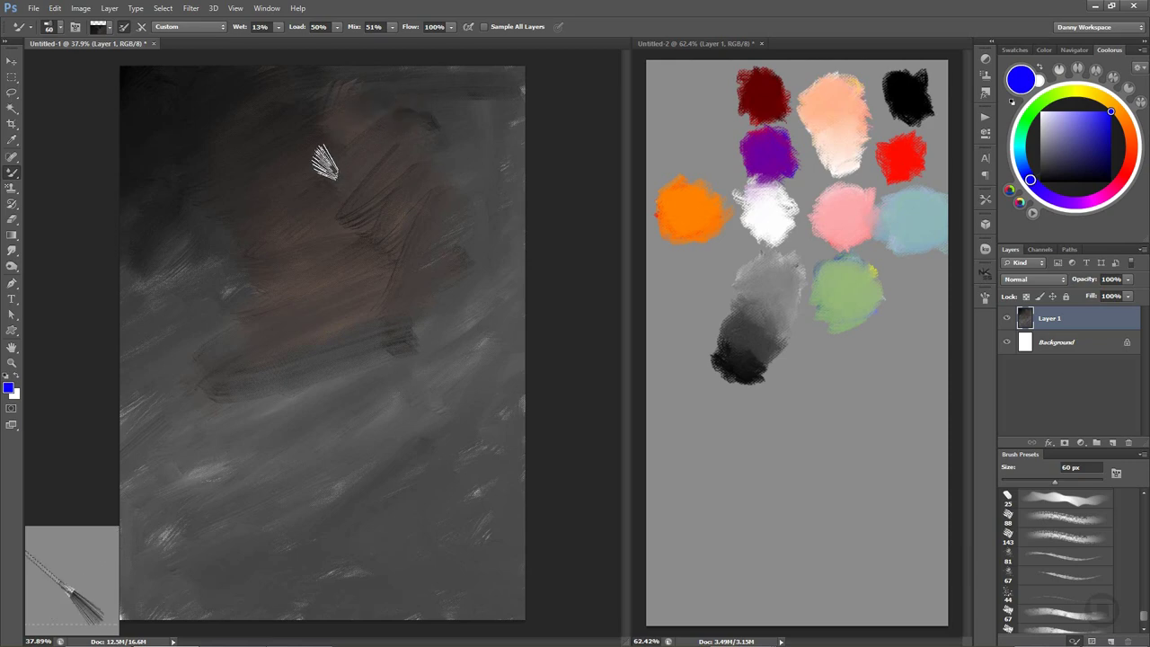
{"action": "mouse_move", "coordinate": [325, 164]}
{"action": "left_mouse_down"}
{"action": "mouse_move", "coordinate": [428, 116]}
{"action": "mouse_move", "coordinate": [341, 318]}
{"action": "mouse_move", "coordinate": [454, 153]}
{"action": "mouse_move", "coordinate": [478, 271]}
{"action": "mouse_move", "coordinate": [331, 249]}
{"action": "mouse_move", "coordinate": [242, 341]}
{"action": "mouse_move", "coordinate": [261, 285]}
{"action": "mouse_move", "coordinate": [225, 429]}
{"action": "mouse_move", "coordinate": [411, 351]}
{"action": "mouse_move", "coordinate": [359, 500]}
{"action": "left_mouse_up"}
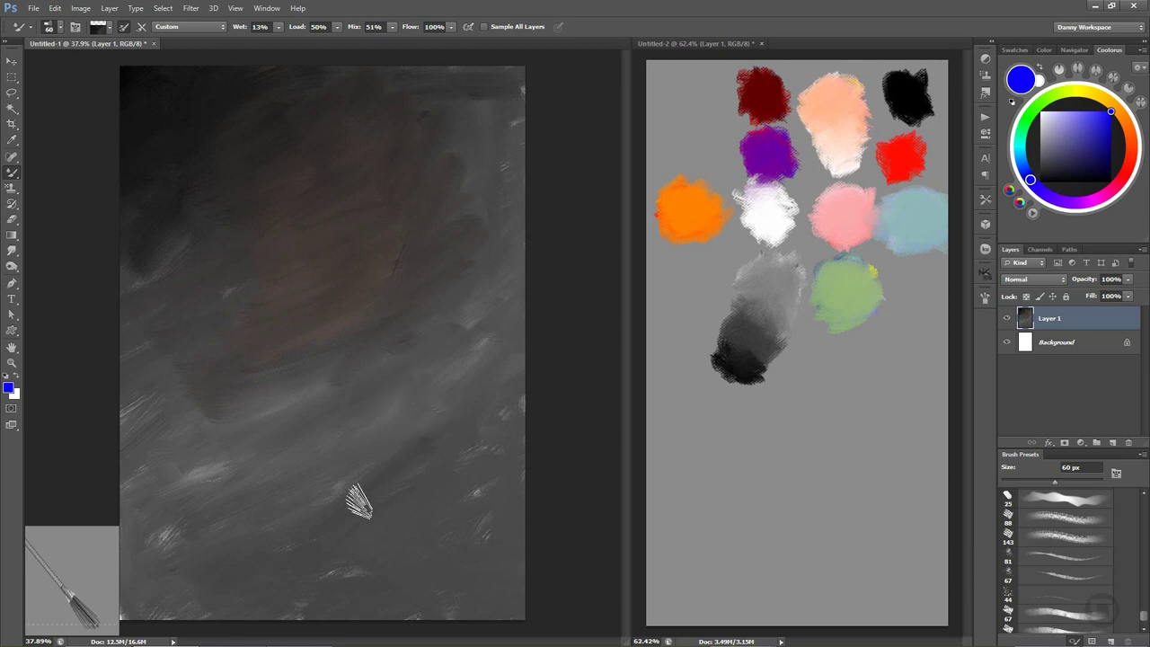
{"action": "left_click", "coordinate": [841, 112], "text": "alt"}
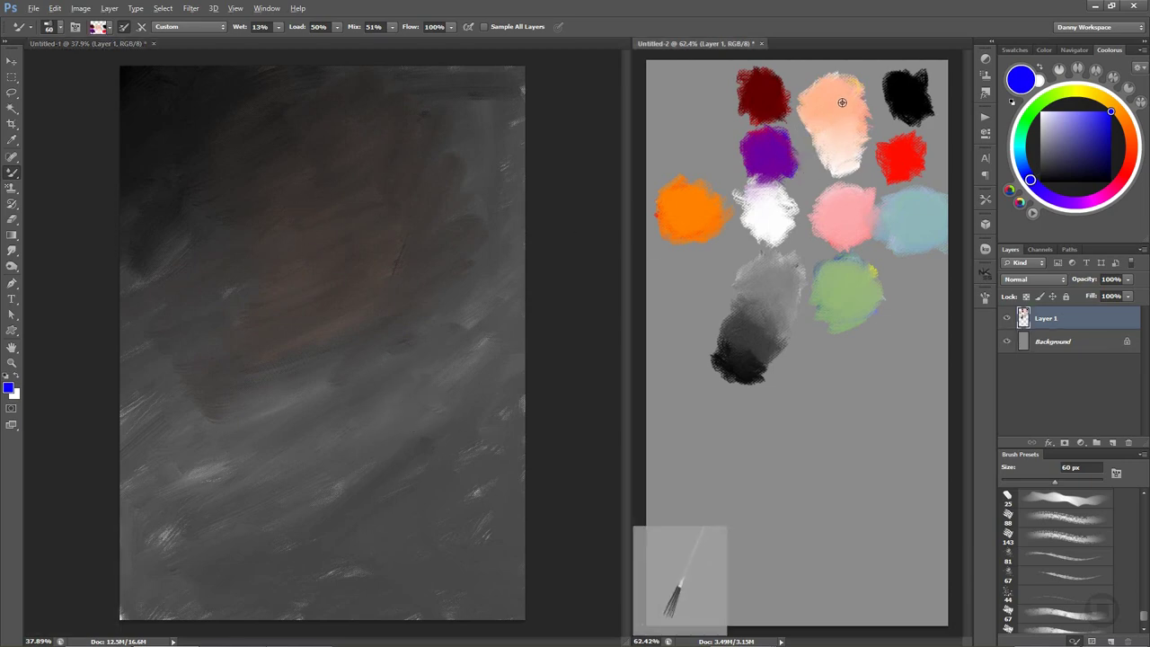
{"action": "left_click_drag", "start_coordinate": [359, 143], "coordinate": [323, 145]}
Sketch fresh peach lines: looping head circles, a diagonal under the head, and long vertical body strokes.
{"action": "left_click", "coordinate": [325, 144]}
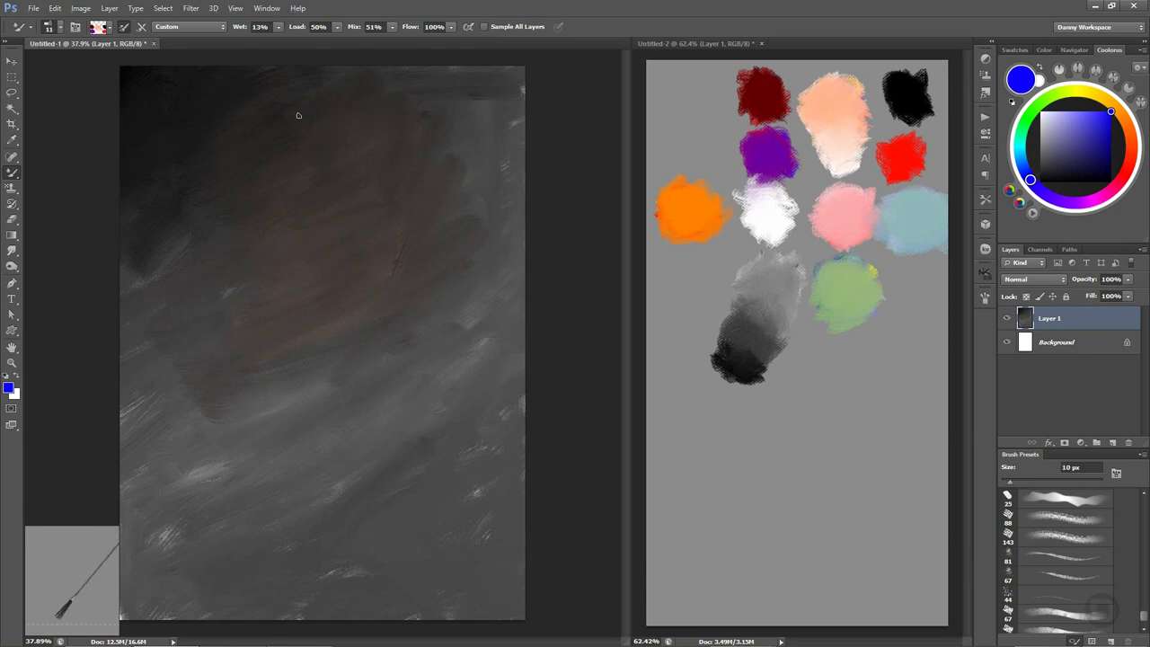
{"action": "mouse_move", "coordinate": [406, 140]}
{"action": "left_mouse_down"}
{"action": "mouse_move", "coordinate": [282, 180]}
{"action": "mouse_move", "coordinate": [359, 117]}
{"action": "mouse_move", "coordinate": [296, 180]}
{"action": "mouse_move", "coordinate": [299, 127]}
{"action": "left_mouse_up"}
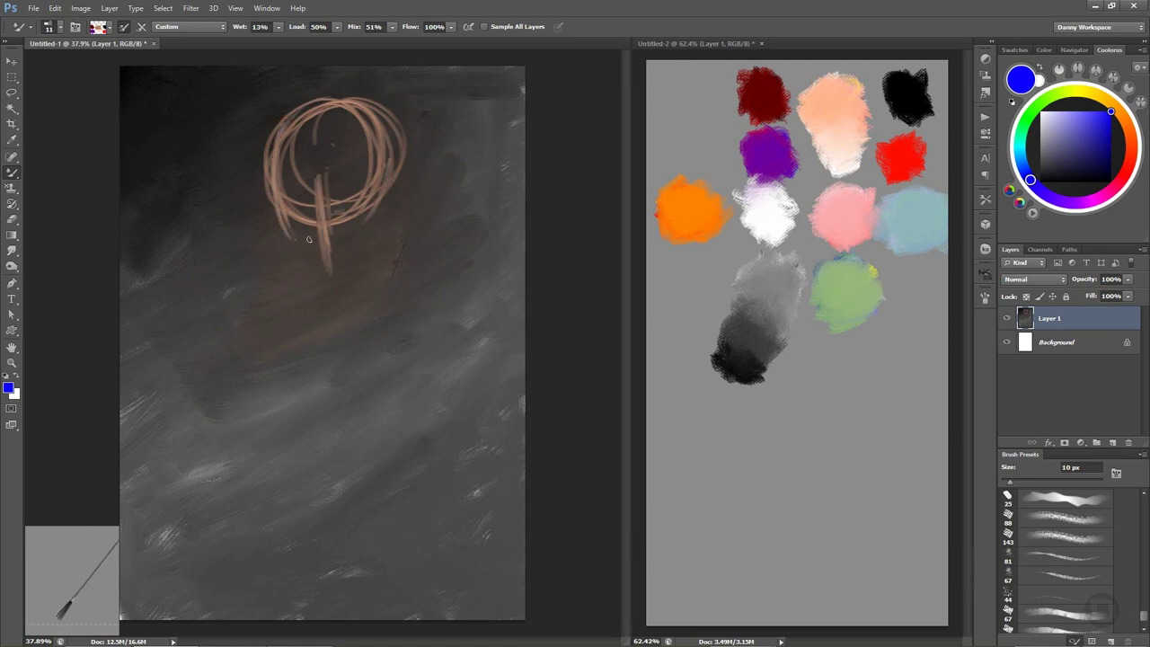
{"action": "left_click_drag", "start_coordinate": [299, 267], "coordinate": [381, 222]}
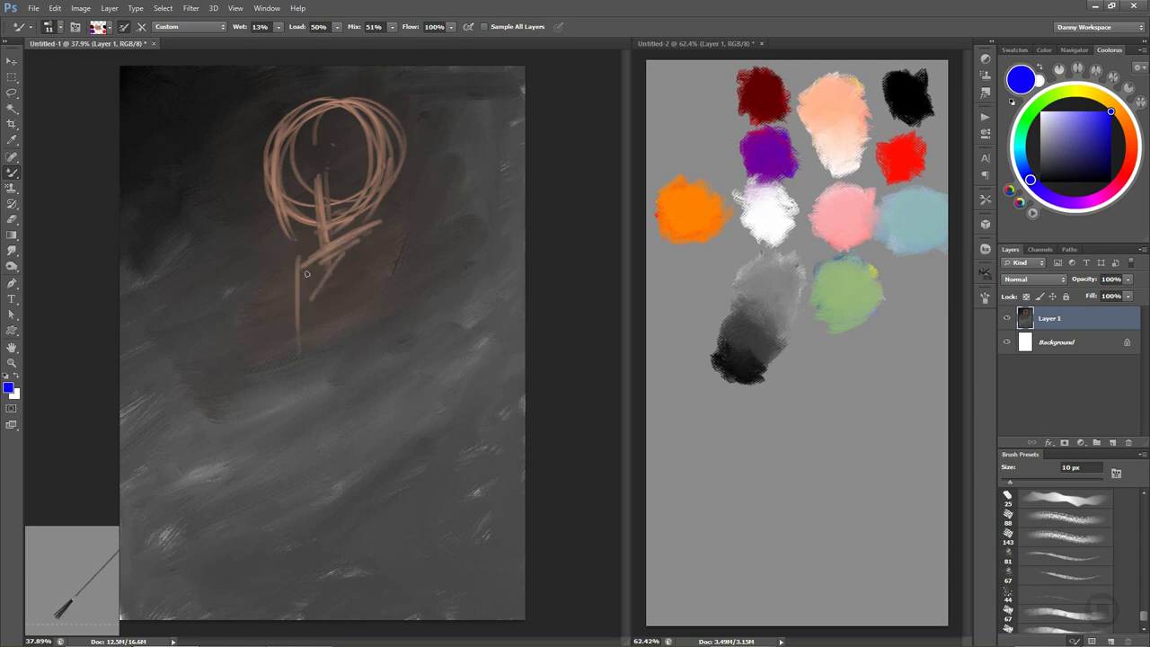
{"action": "left_click_drag", "start_coordinate": [307, 273], "coordinate": [307, 441]}
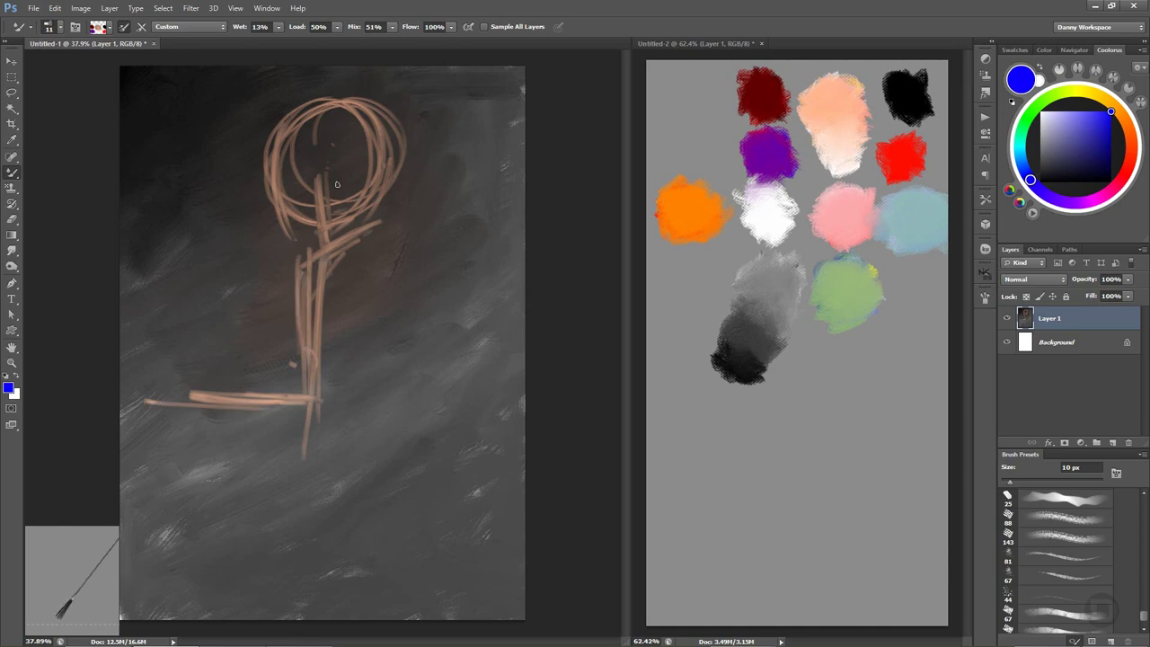
{"action": "mouse_move", "coordinate": [343, 123]}
{"action": "left_mouse_down"}
{"action": "mouse_move", "coordinate": [310, 180]}
{"action": "mouse_move", "coordinate": [386, 144]}
{"action": "mouse_move", "coordinate": [314, 161]}
{"action": "mouse_move", "coordinate": [378, 192]}
{"action": "mouse_move", "coordinate": [301, 148]}
{"action": "mouse_move", "coordinate": [383, 118]}
{"action": "left_mouse_up"}
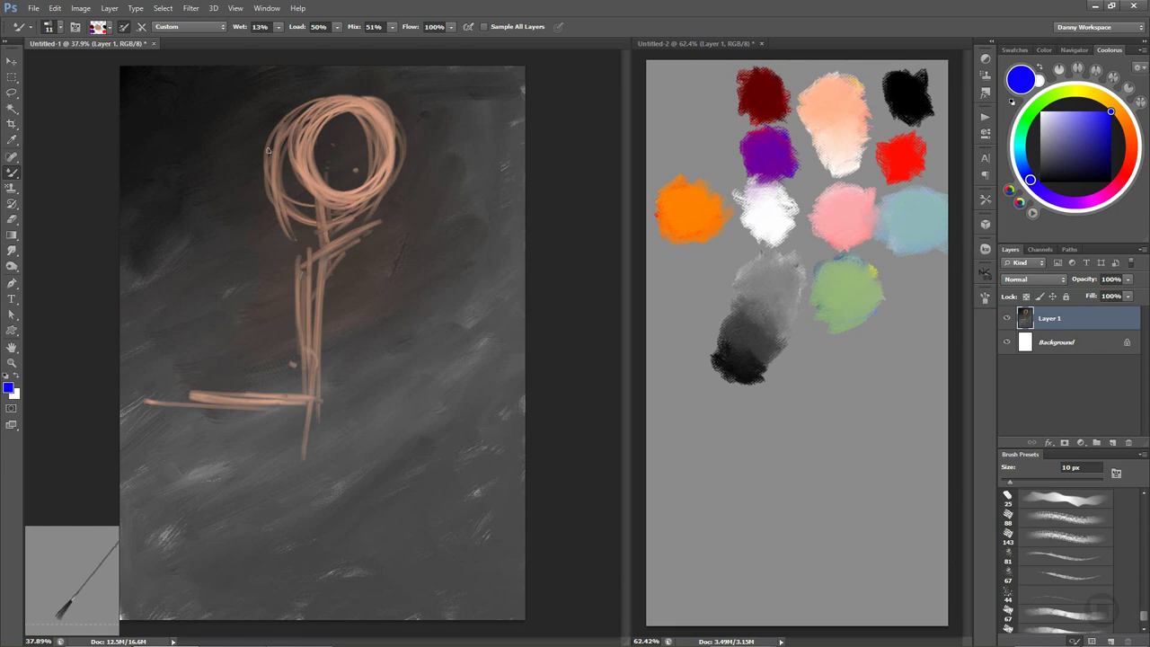
{"action": "left_click_drag", "start_coordinate": [268, 150], "coordinate": [273, 206]}
Smear dark grey palette paint left of the head loop, shrinking the brush to about 48 px.
{"action": "left_click", "coordinate": [803, 235]}
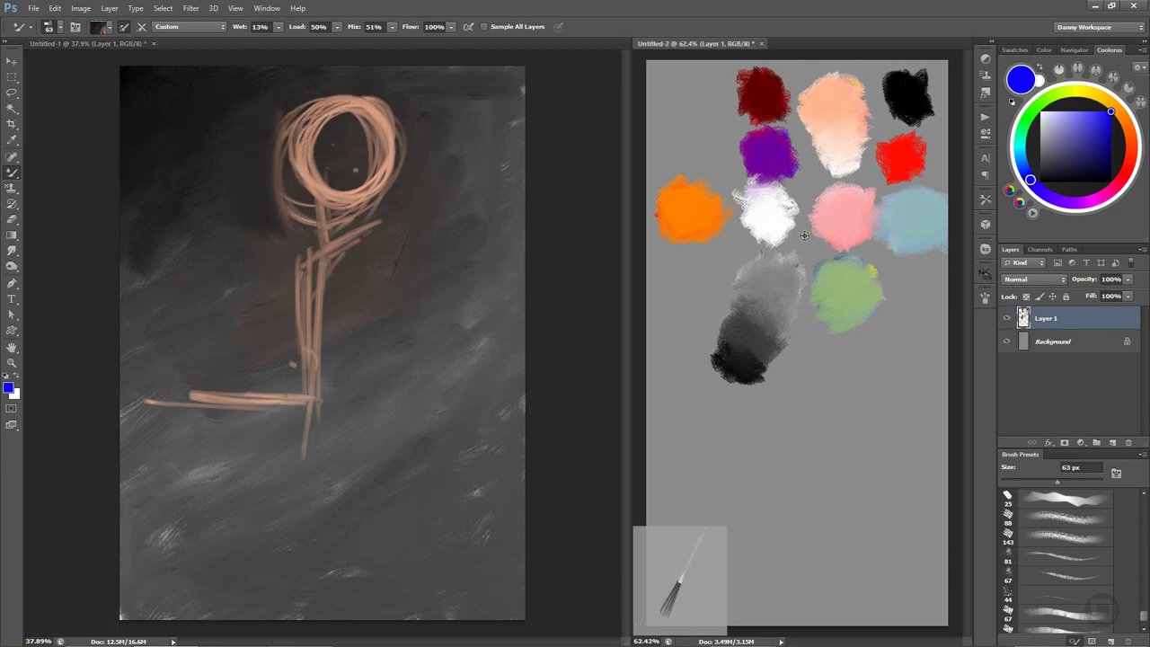
{"action": "left_click", "coordinate": [765, 318], "text": "alt"}
{"action": "mouse_move", "coordinate": [276, 97]}
{"action": "left_mouse_down"}
{"action": "mouse_move", "coordinate": [302, 256]}
{"action": "mouse_move", "coordinate": [290, 90]}
{"action": "mouse_move", "coordinate": [314, 236]}
{"action": "left_mouse_up"}
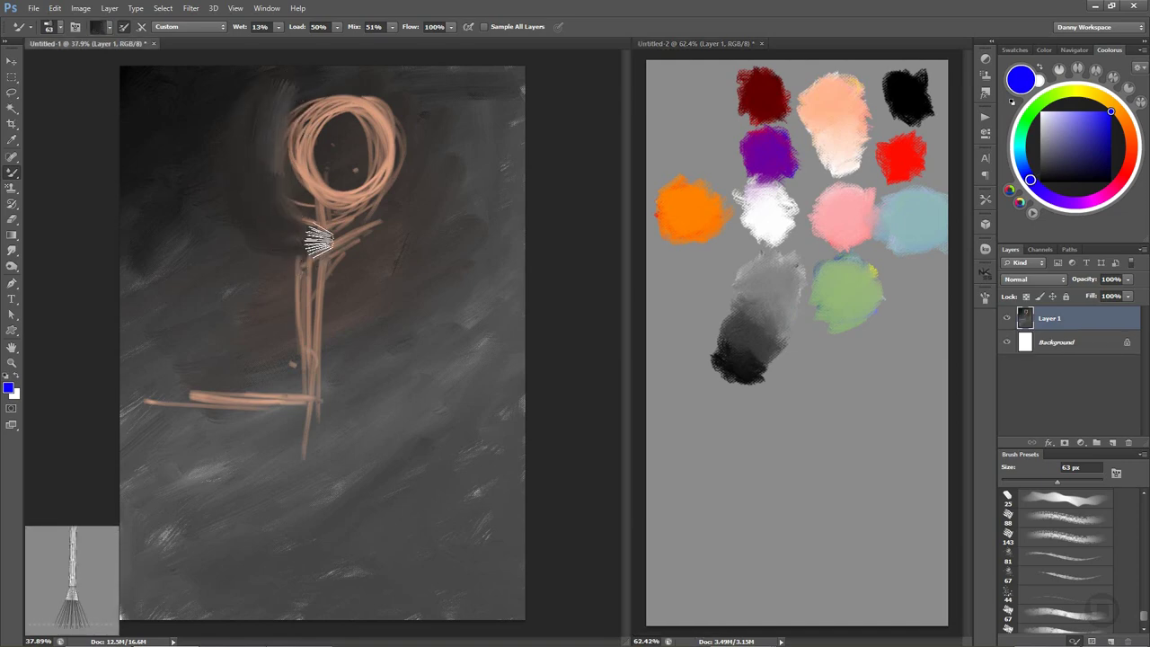
{"action": "left_click_drag", "start_coordinate": [312, 116], "coordinate": [286, 184]}
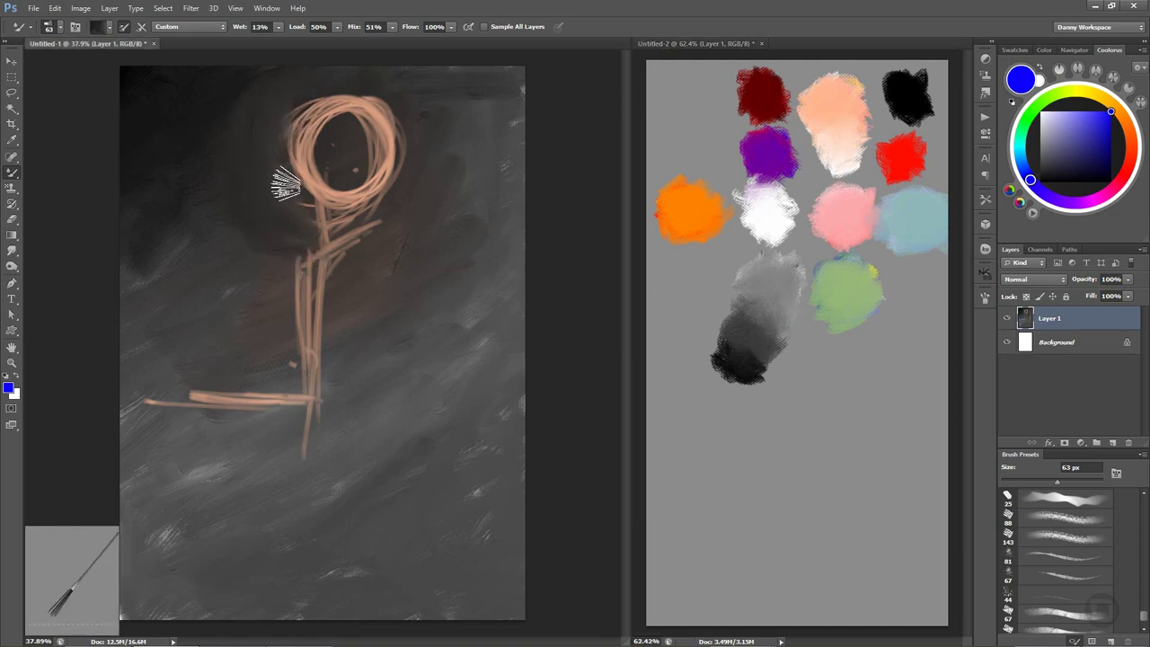
{"action": "left_click_drag", "start_coordinate": [348, 236], "coordinate": [334, 236]}
Fill the head loop with tan and smudge the horizontal arm stroke darker.
{"action": "mouse_move", "coordinate": [321, 125]}
{"action": "left_mouse_down"}
{"action": "mouse_move", "coordinate": [318, 216]}
{"action": "mouse_move", "coordinate": [342, 202]}
{"action": "mouse_move", "coordinate": [336, 132]}
{"action": "mouse_move", "coordinate": [318, 188]}
{"action": "mouse_move", "coordinate": [362, 166]}
{"action": "left_mouse_up"}
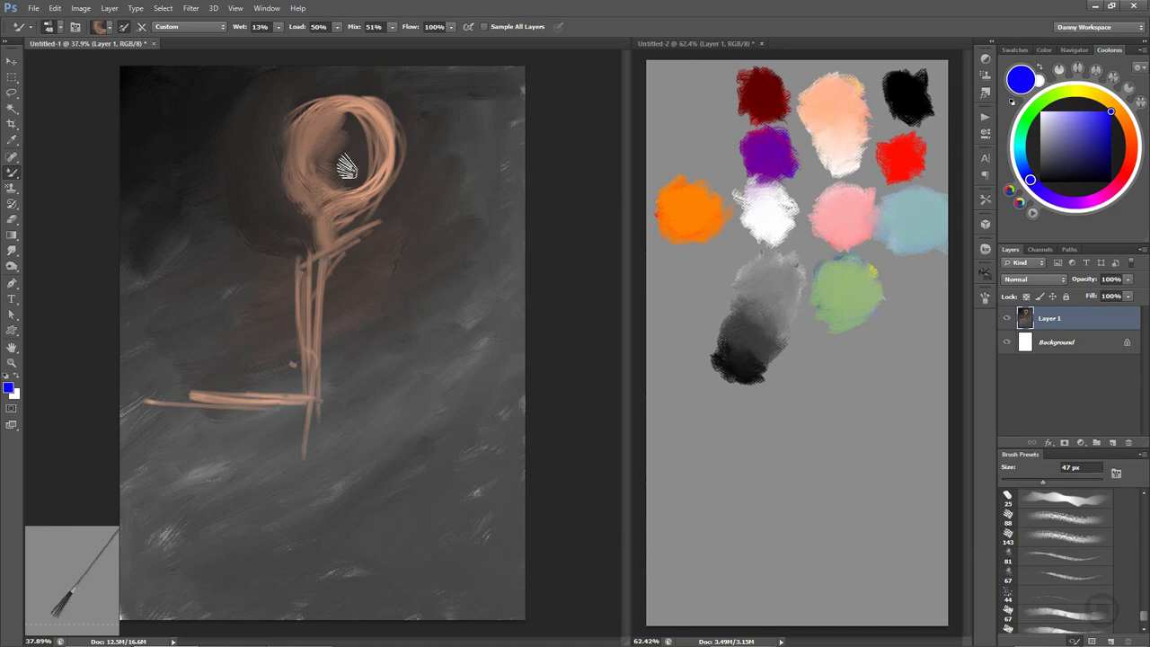
{"action": "mouse_move", "coordinate": [346, 168]}
{"action": "left_mouse_down"}
{"action": "mouse_move", "coordinate": [351, 188]}
{"action": "mouse_move", "coordinate": [372, 161]}
{"action": "mouse_move", "coordinate": [344, 226]}
{"action": "mouse_move", "coordinate": [363, 219]}
{"action": "mouse_move", "coordinate": [413, 313]}
{"action": "mouse_move", "coordinate": [410, 277]}
{"action": "left_mouse_up"}
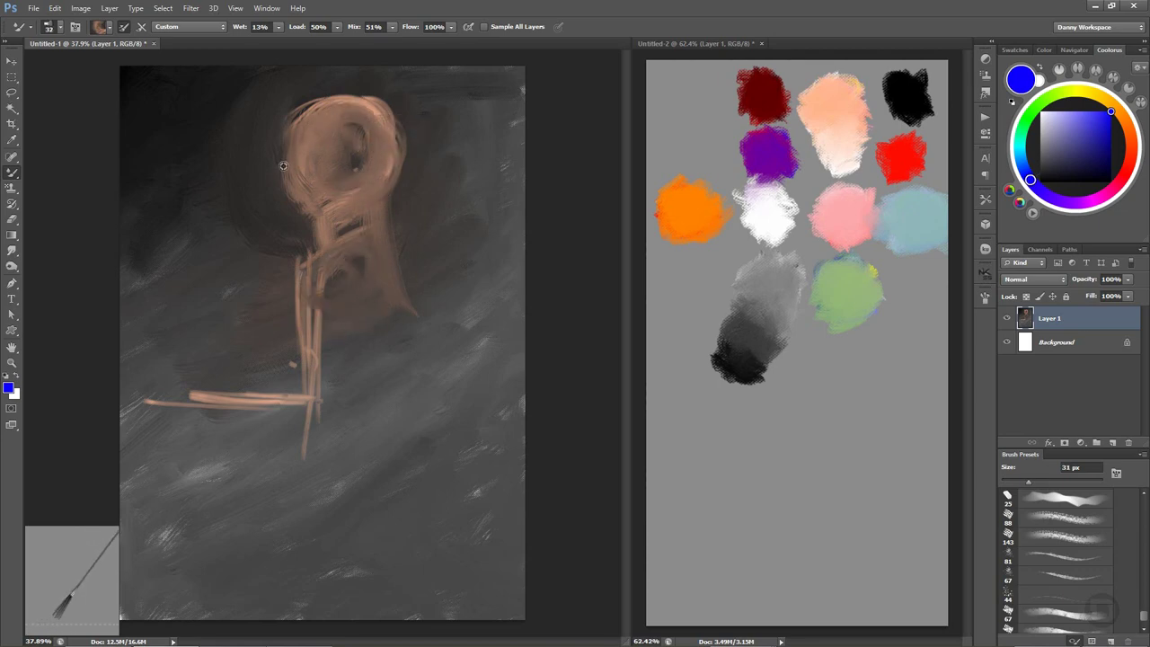
{"action": "left_click_drag", "start_coordinate": [309, 410], "coordinate": [290, 416]}
{"action": "right_click", "coordinate": [304, 411]}
{"action": "left_click", "coordinate": [274, 398]}
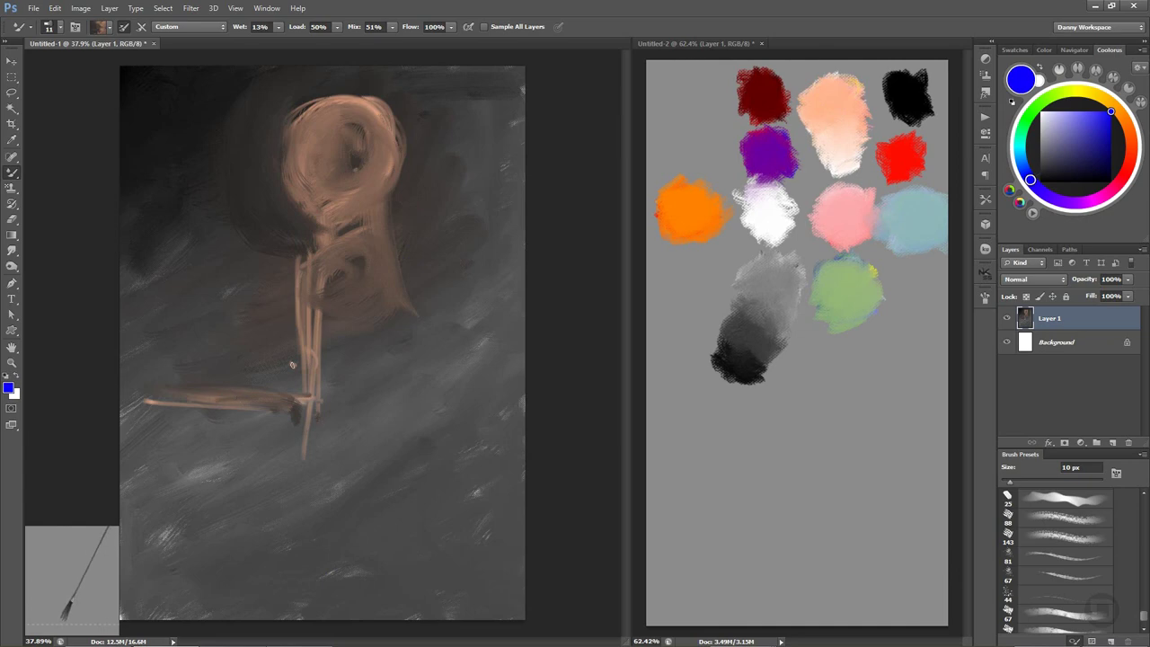
{"action": "key", "text": "ctrl+Tab"}
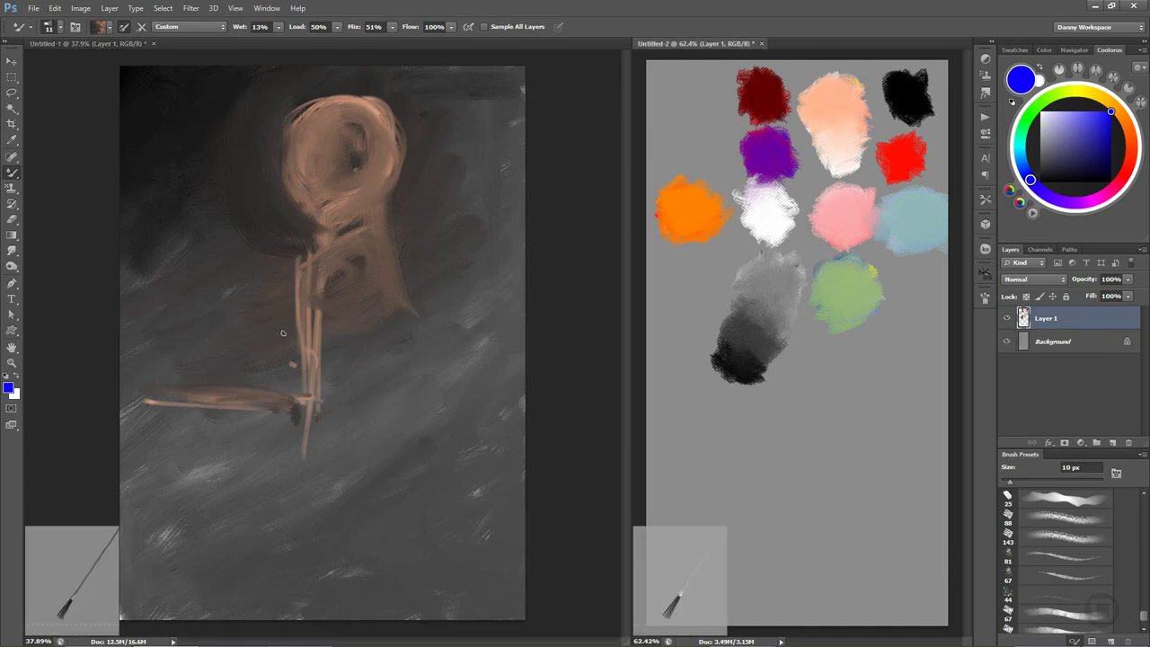
Load peach from the palette and sketch long peach strokes below the torso.
{"action": "left_click", "coordinate": [304, 296]}
{"action": "left_click", "coordinate": [841, 109], "text": "alt"}
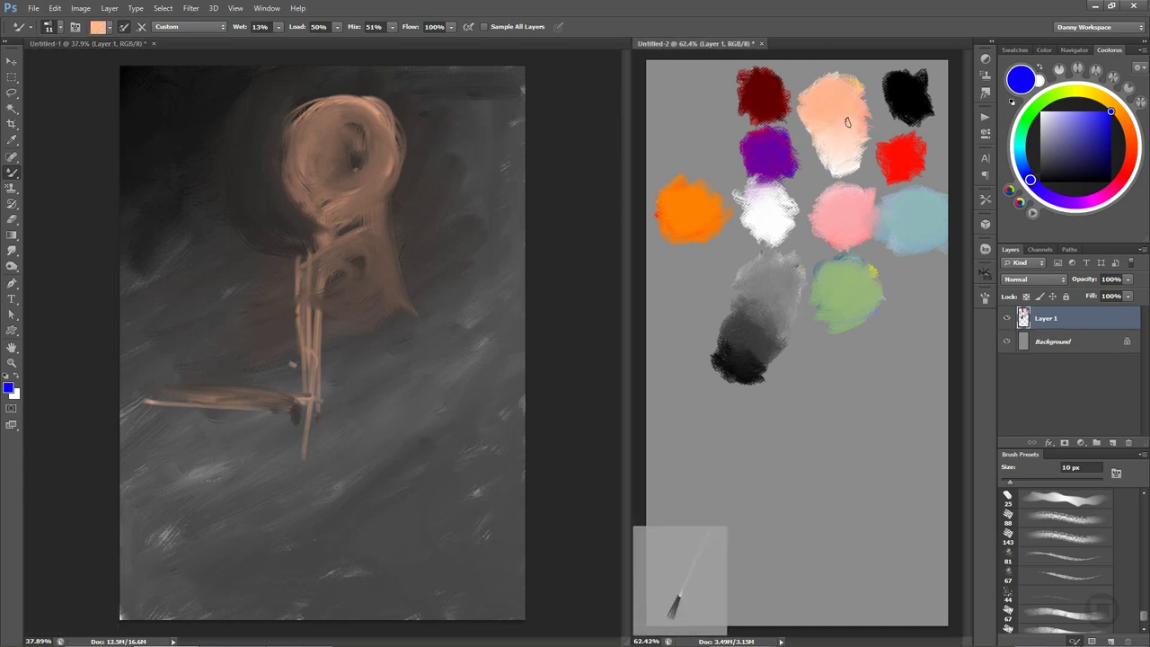
{"action": "left_click_drag", "start_coordinate": [277, 312], "coordinate": [289, 301]}
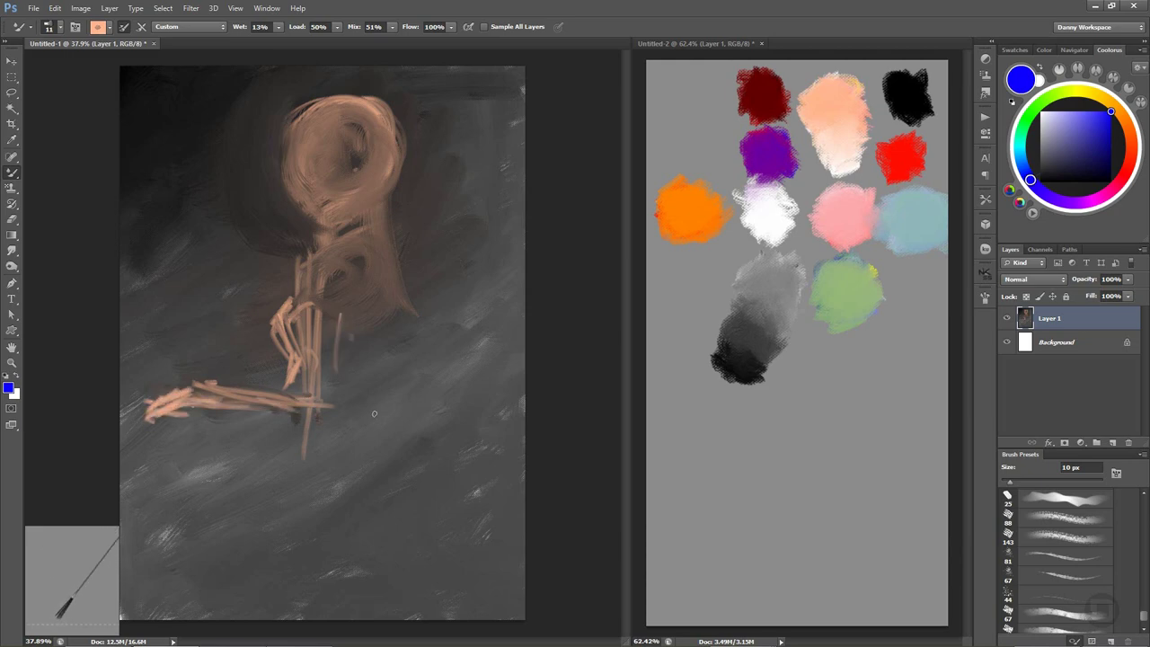
{"action": "left_click_drag", "start_coordinate": [337, 310], "coordinate": [379, 433]}
{"action": "left_click_drag", "start_coordinate": [291, 274], "coordinate": [363, 431]}
{"action": "left_click_drag", "start_coordinate": [305, 339], "coordinate": [361, 449]}
{"action": "left_click_drag", "start_coordinate": [410, 274], "coordinate": [409, 479]}
{"action": "left_click_drag", "start_coordinate": [399, 285], "coordinate": [400, 434]}
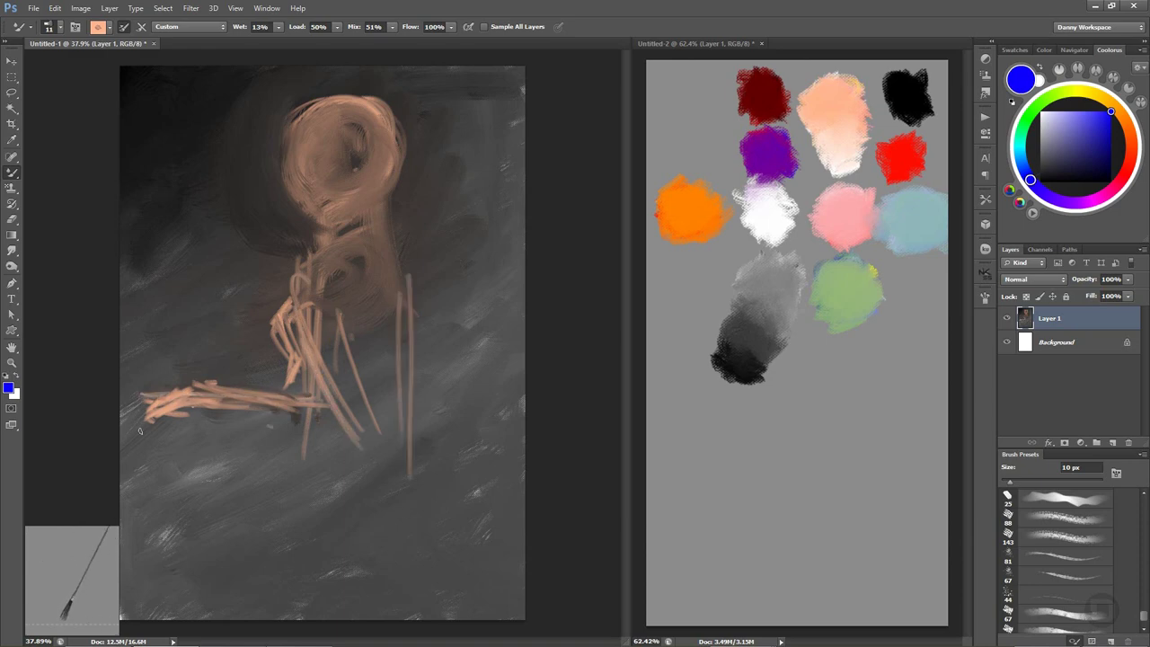
Lay long diagonal peach strokes across the lower figure.
{"action": "left_click_drag", "start_coordinate": [144, 424], "coordinate": [288, 485]}
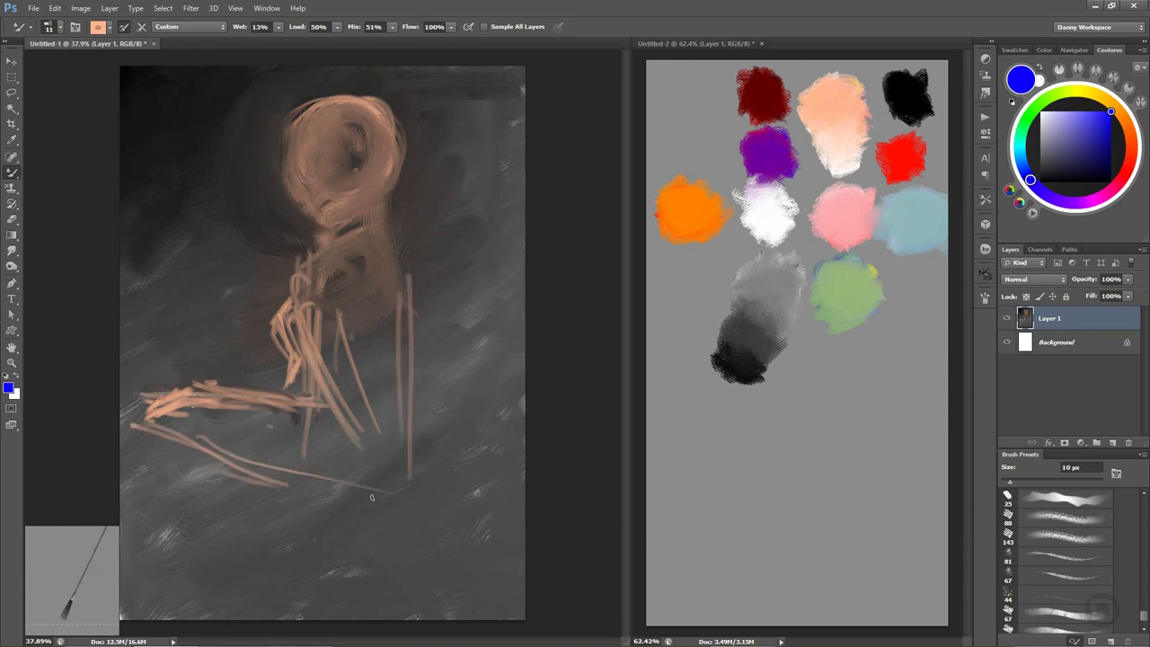
{"action": "left_click_drag", "start_coordinate": [162, 431], "coordinate": [331, 515]}
{"action": "left_click_drag", "start_coordinate": [410, 546], "coordinate": [434, 551]}
{"action": "mouse_move", "coordinate": [131, 422]}
{"action": "left_mouse_down"}
{"action": "mouse_move", "coordinate": [405, 557]}
{"action": "mouse_move", "coordinate": [422, 524]}
{"action": "mouse_move", "coordinate": [349, 508]}
{"action": "left_mouse_up"}
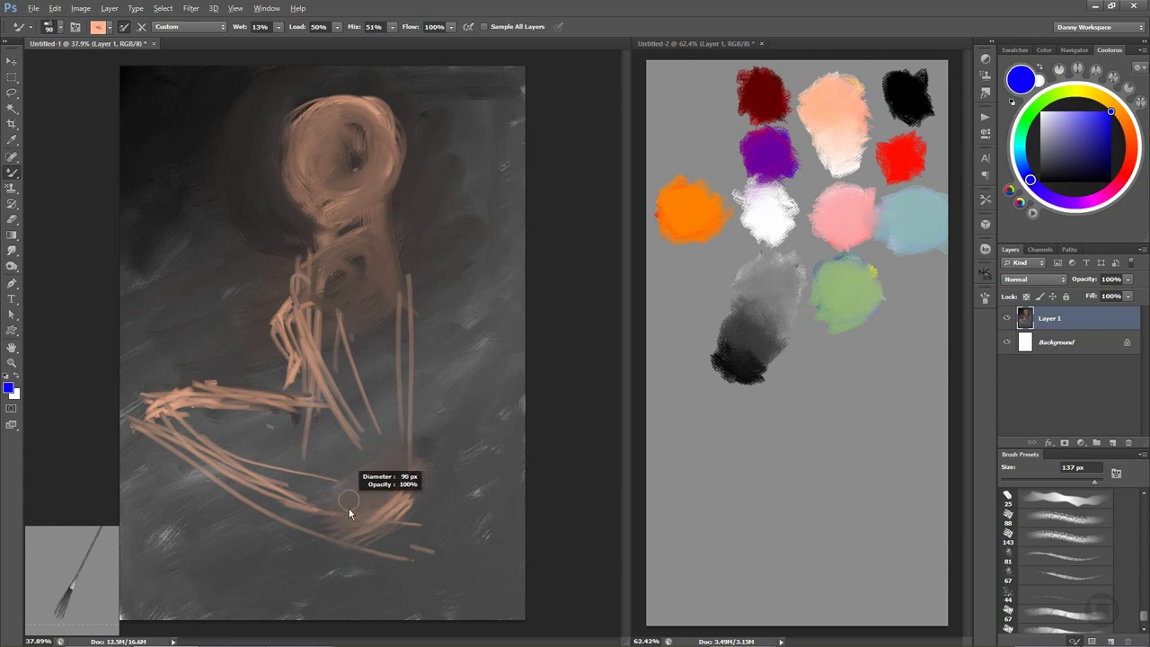
Blend the lower-right peach patch, then add white-lavender highlights on it and down the arm.
{"action": "left_click_drag", "start_coordinate": [372, 507], "coordinate": [334, 449]}
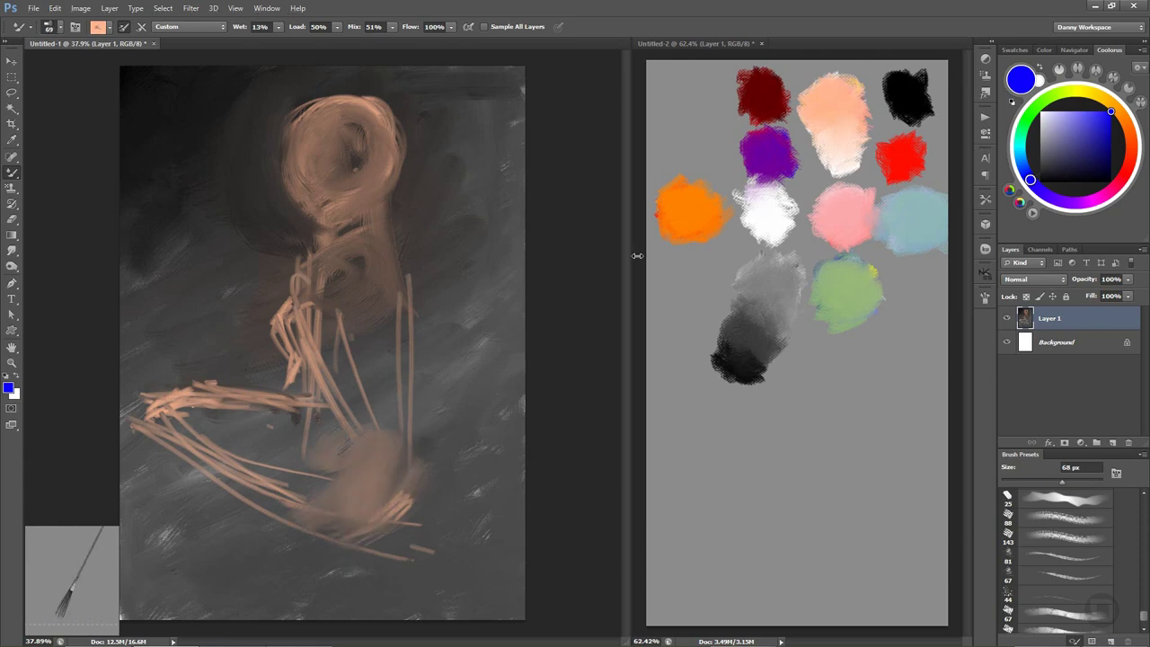
{"action": "left_click", "coordinate": [795, 184]}
{"action": "left_click", "coordinate": [767, 226], "text": "alt"}
{"action": "left_click", "coordinate": [384, 475]}
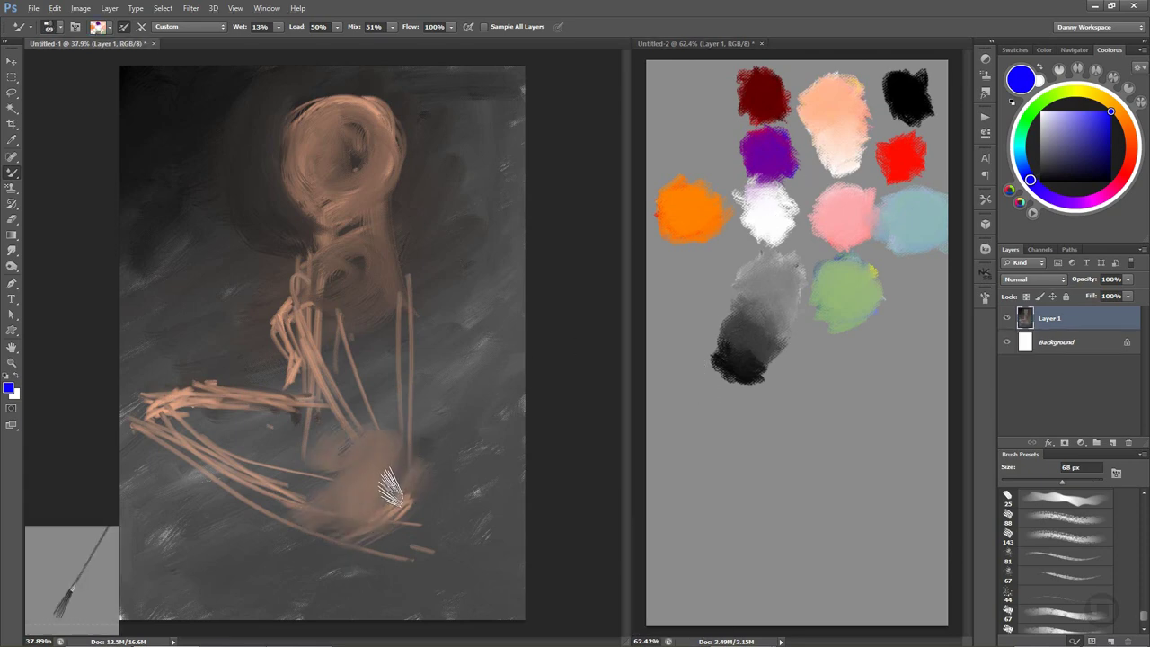
{"action": "left_click_drag", "start_coordinate": [369, 489], "coordinate": [337, 444]}
{"action": "mouse_move", "coordinate": [350, 309]}
{"action": "left_mouse_down"}
{"action": "mouse_move", "coordinate": [301, 270]}
{"action": "mouse_move", "coordinate": [405, 403]}
{"action": "left_mouse_up"}
{"action": "left_click_drag", "start_coordinate": [301, 256], "coordinate": [422, 427]}
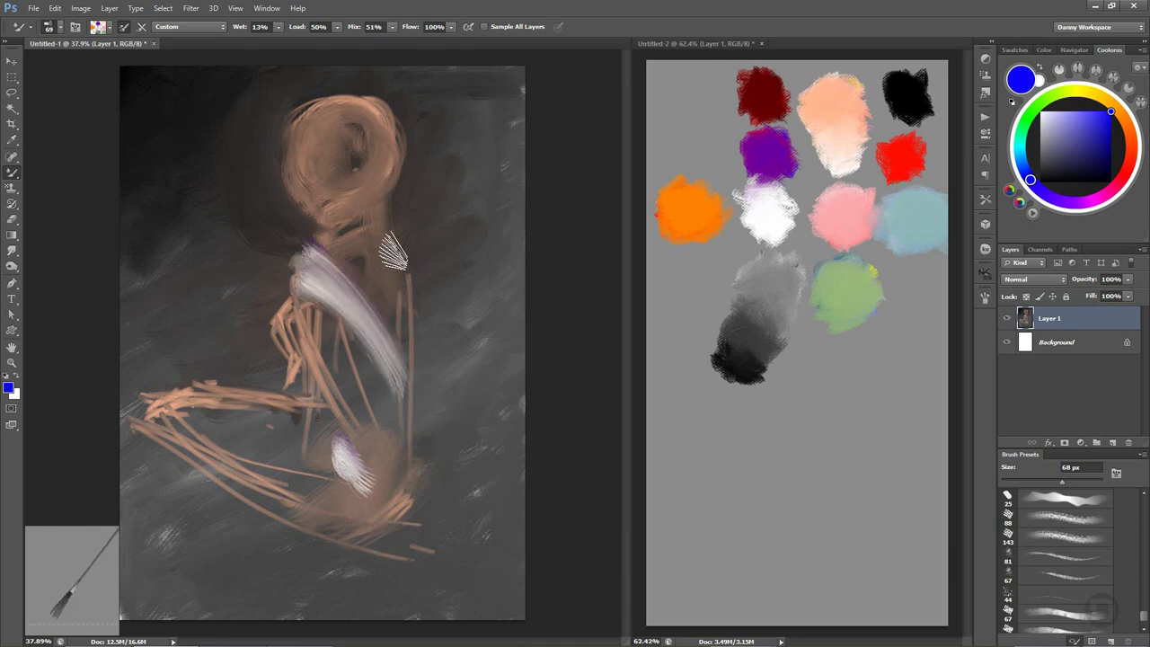
Load darker paint and add brownish diagonal streaks at the lower left with a ~53-69 px brush.
{"action": "right_click", "coordinate": [377, 303], "text": "alt"}
{"action": "right_click", "coordinate": [380, 316], "text": "alt"}
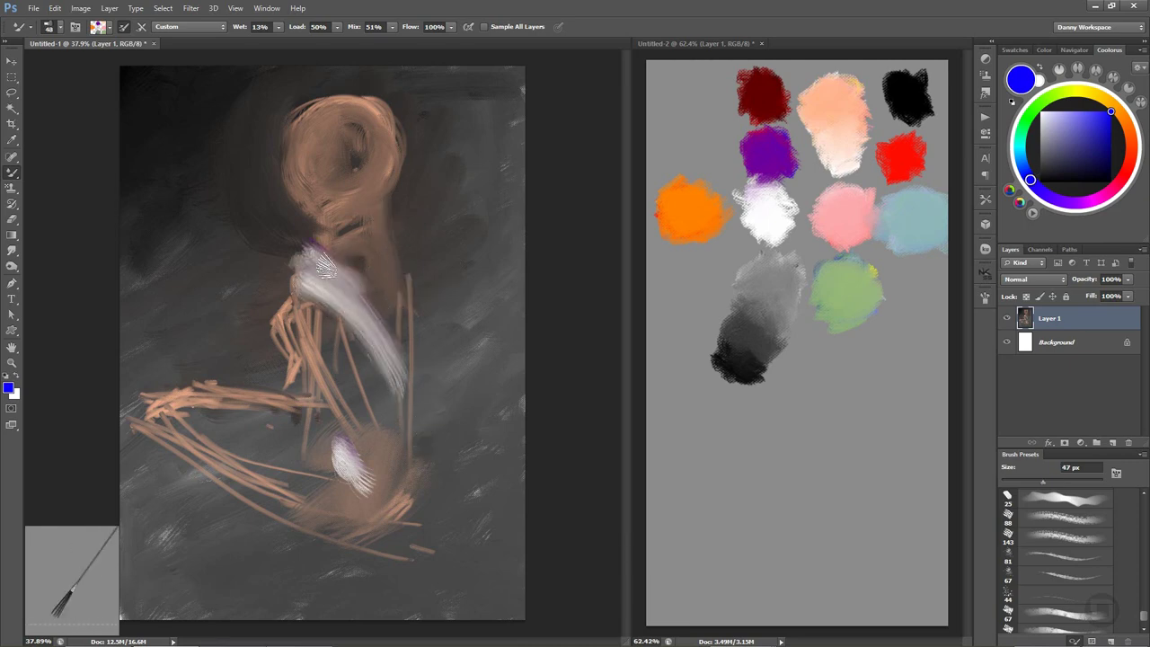
{"action": "left_click", "coordinate": [303, 246], "text": "alt"}
{"action": "right_click", "coordinate": [301, 242], "text": "alt"}
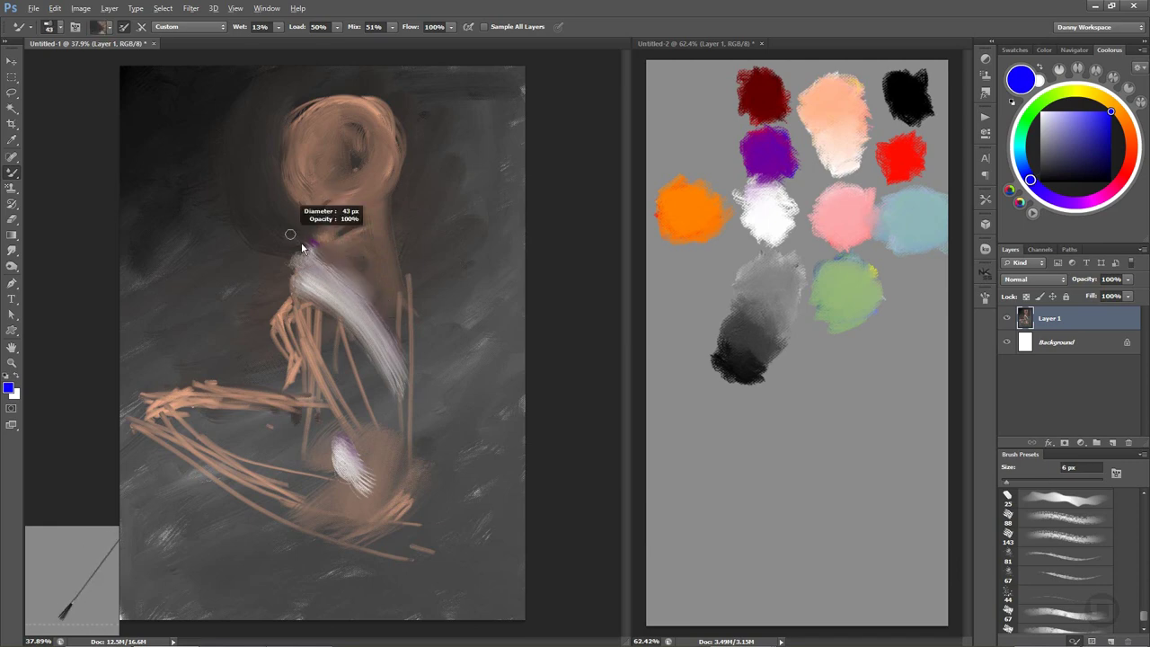
{"action": "left_click_drag", "start_coordinate": [180, 413], "coordinate": [218, 537]}
{"action": "right_click", "coordinate": [190, 445], "text": "alt"}
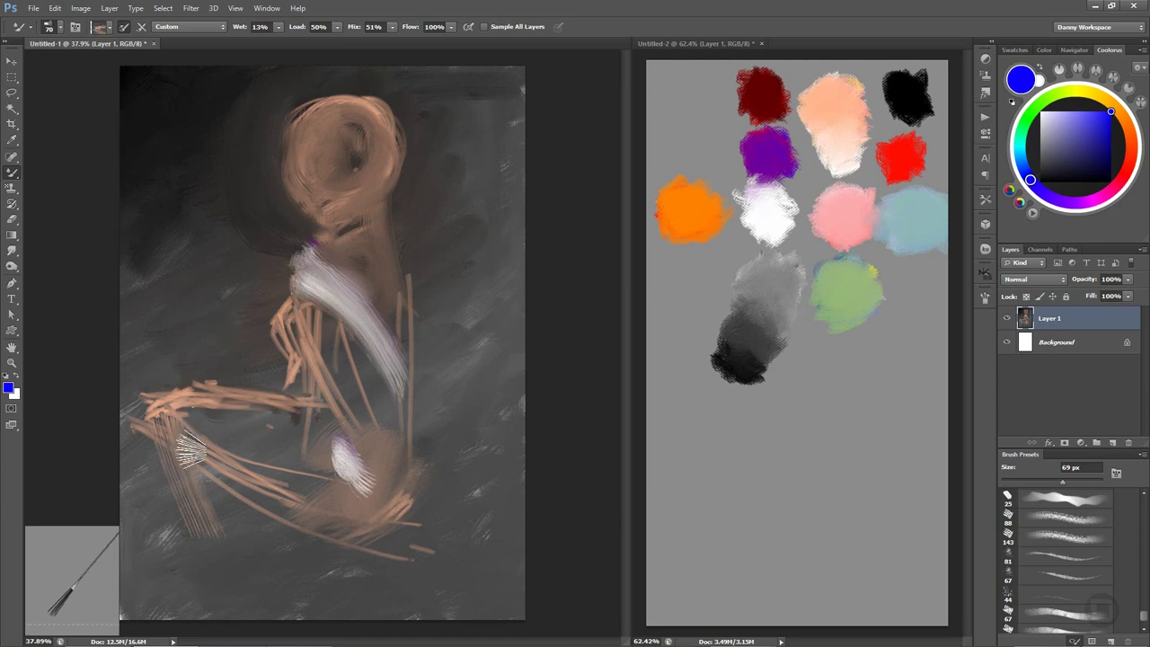
{"action": "right_click", "coordinate": [182, 451], "text": "alt"}
{"action": "right_click", "coordinate": [182, 452], "text": "alt"}
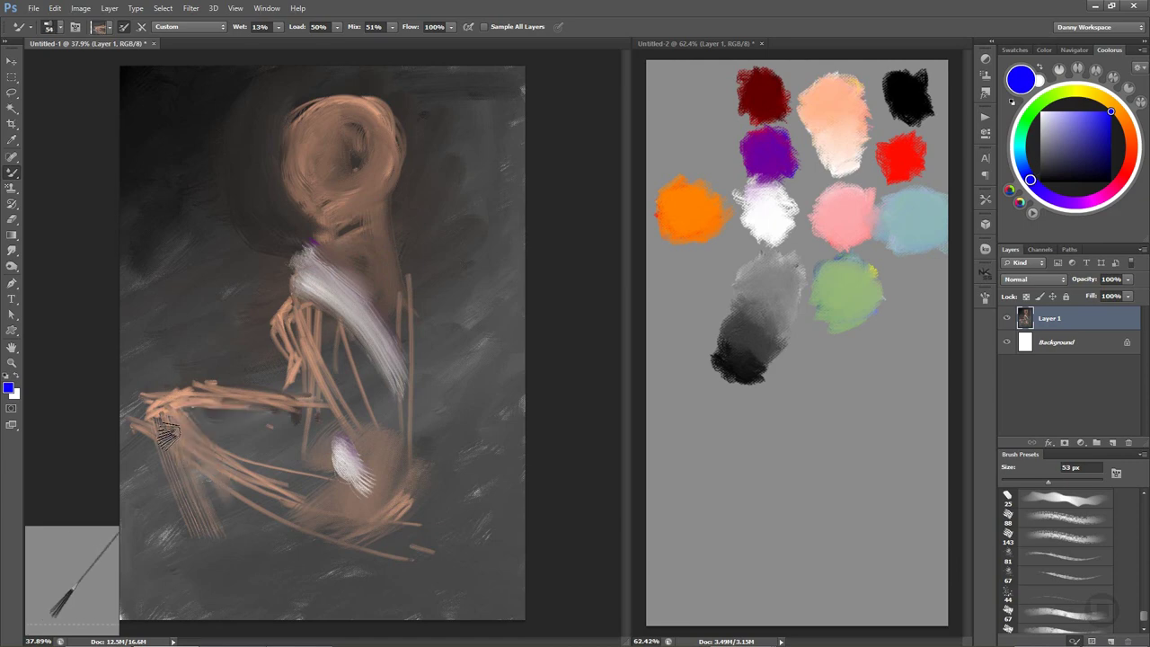
{"action": "left_click_drag", "start_coordinate": [188, 449], "coordinate": [306, 588]}
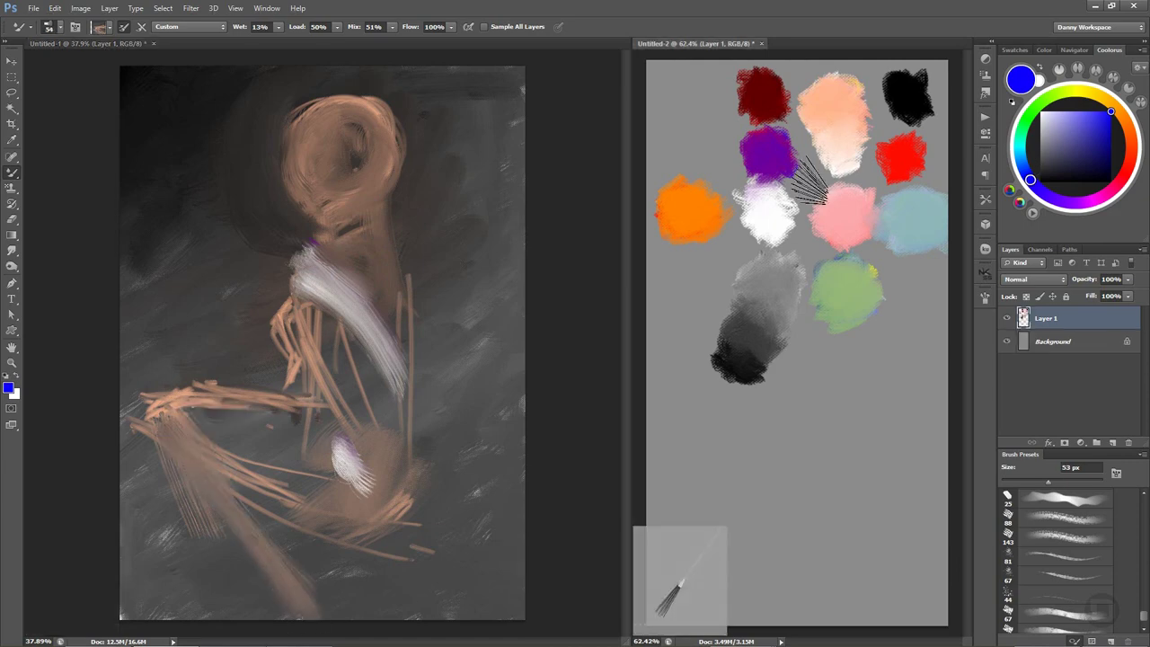
Paint a broad peach diagonal leg down to the canvas's bottom edge.
{"action": "left_click", "coordinate": [808, 180]}
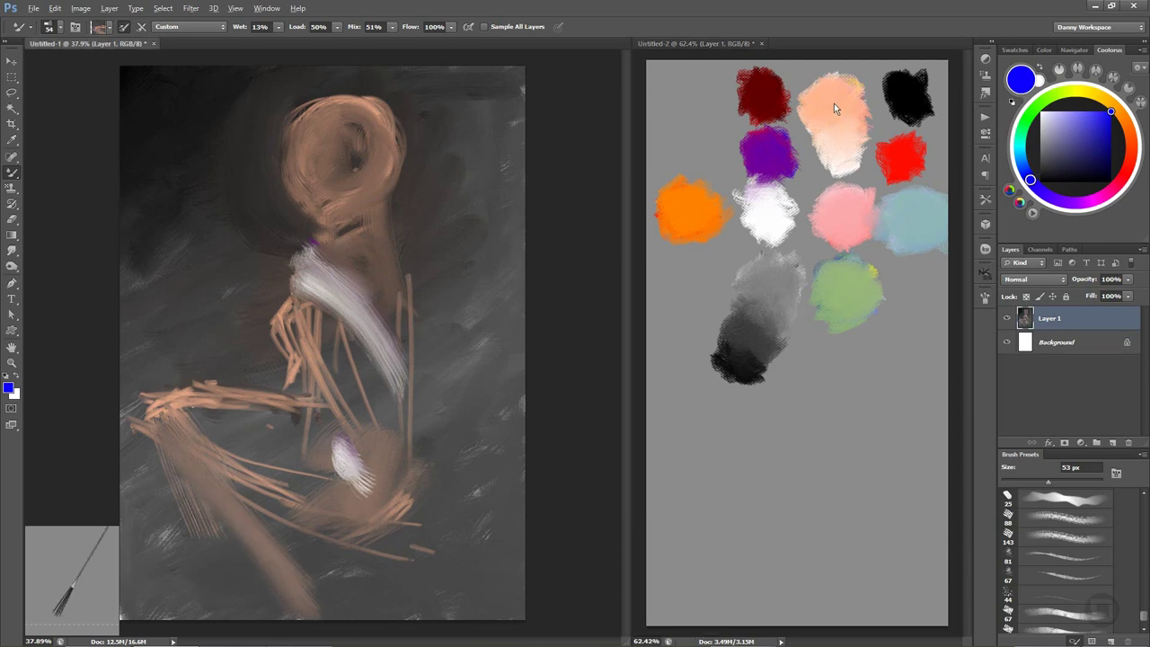
{"action": "left_click", "coordinate": [840, 101], "text": "alt"}
{"action": "left_click", "coordinate": [213, 482]}
{"action": "left_click_drag", "start_coordinate": [180, 449], "coordinate": [287, 593]}
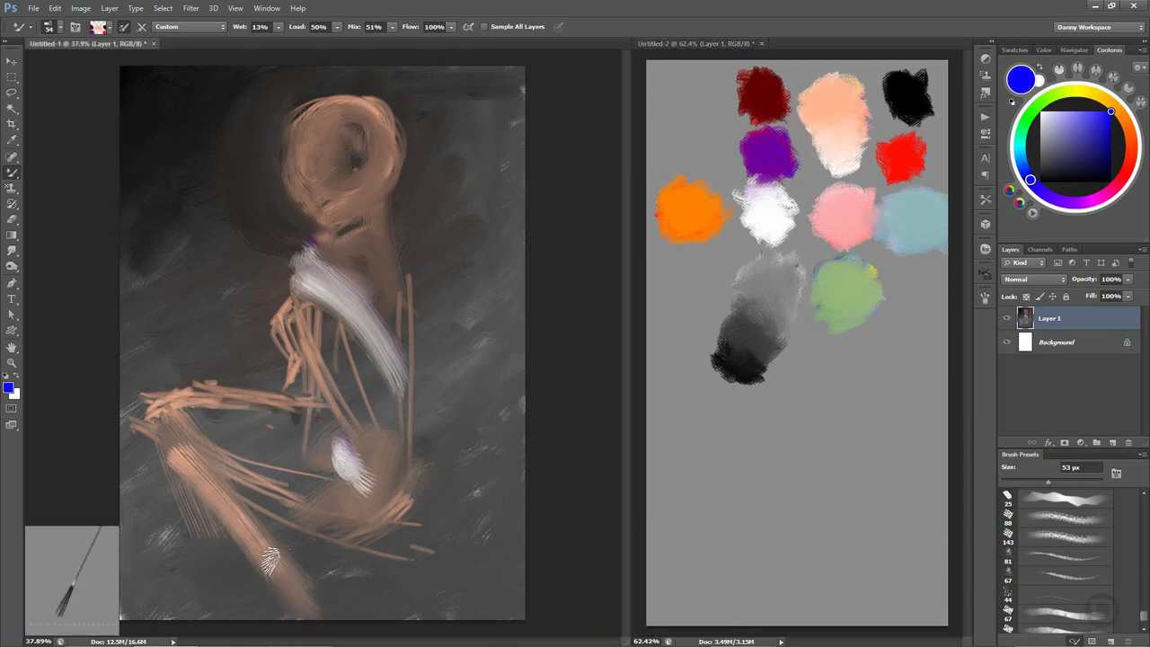
Thicken the left arm with long 16 px peach strokes, then reload white at 101 px.
{"action": "left_click_drag", "start_coordinate": [255, 550], "coordinate": [187, 456]}
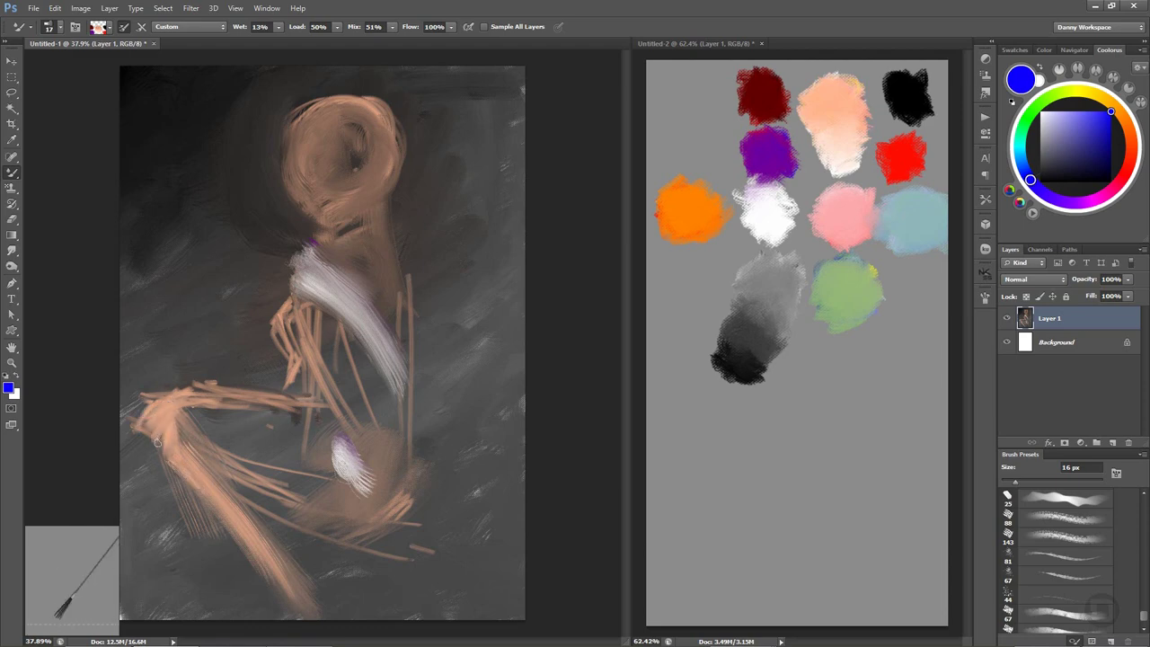
{"action": "mouse_move", "coordinate": [169, 396]}
{"action": "left_mouse_down"}
{"action": "mouse_move", "coordinate": [411, 437]}
{"action": "mouse_move", "coordinate": [427, 456]}
{"action": "left_mouse_up"}
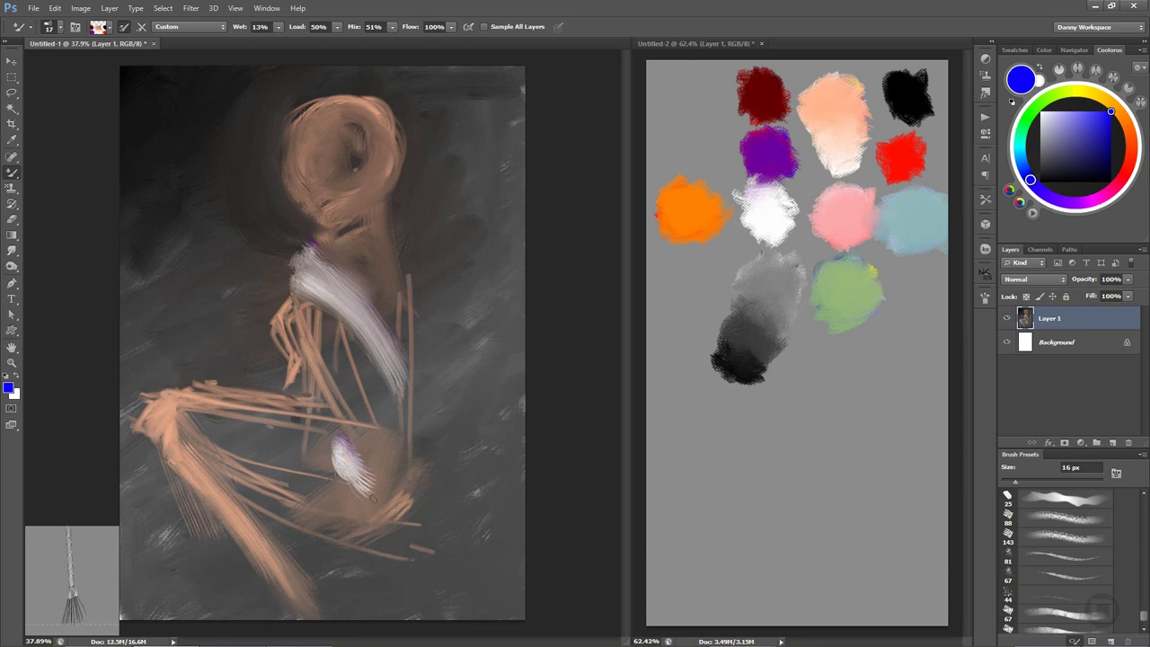
{"action": "left_click", "coordinate": [642, 405]}
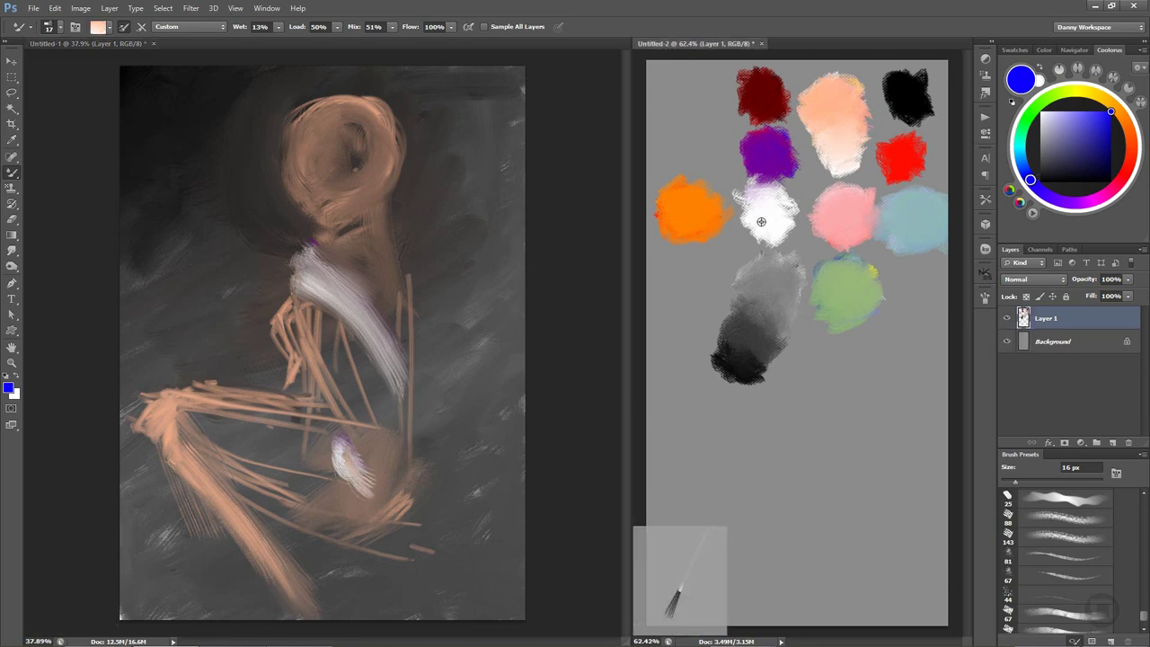
{"action": "left_click", "coordinate": [321, 325]}
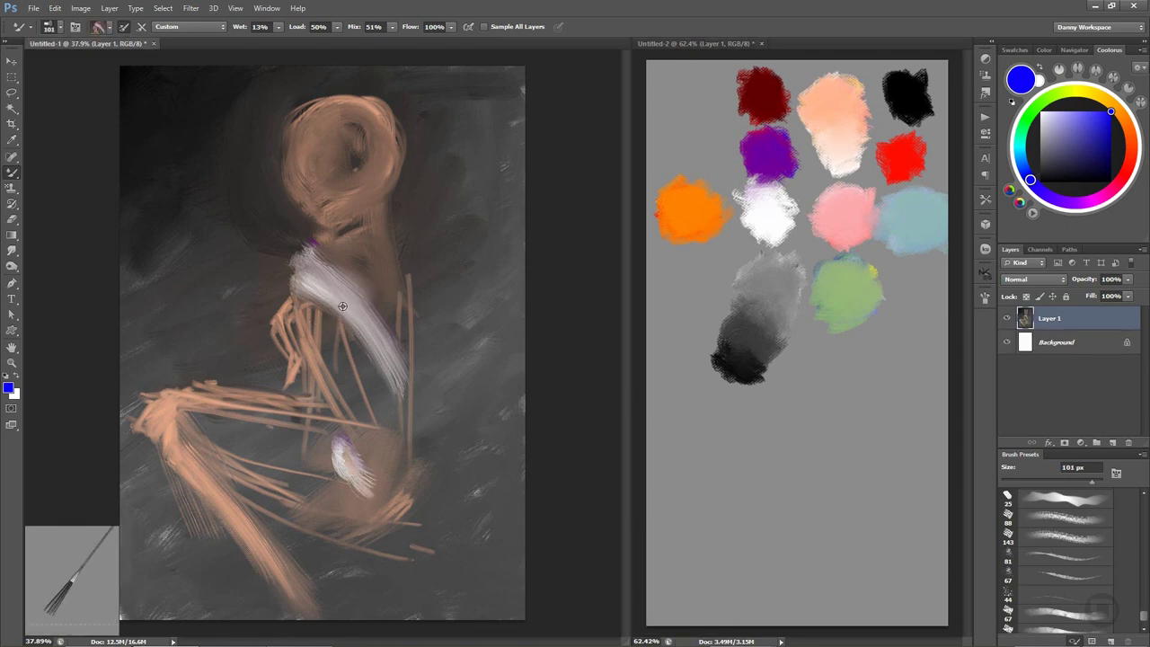
{"action": "left_click", "coordinate": [646, 315]}
Load white paint and lay pinkish-white strokes down the lit arm with a 22 px brush.
{"action": "left_click", "coordinate": [769, 234], "text": "alt"}
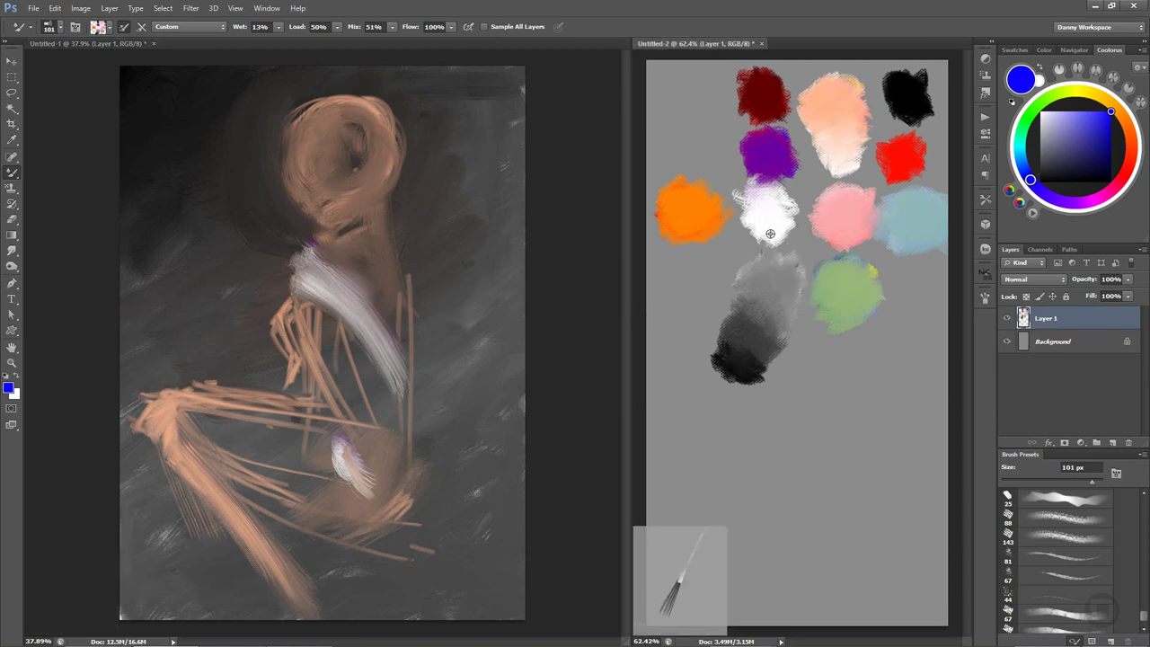
{"action": "left_click", "coordinate": [397, 363]}
{"action": "right_click", "coordinate": [384, 384]}
{"action": "mouse_move", "coordinate": [411, 359]}
{"action": "left_mouse_down"}
{"action": "mouse_move", "coordinate": [354, 389]}
{"action": "mouse_move", "coordinate": [389, 410]}
{"action": "left_mouse_up"}
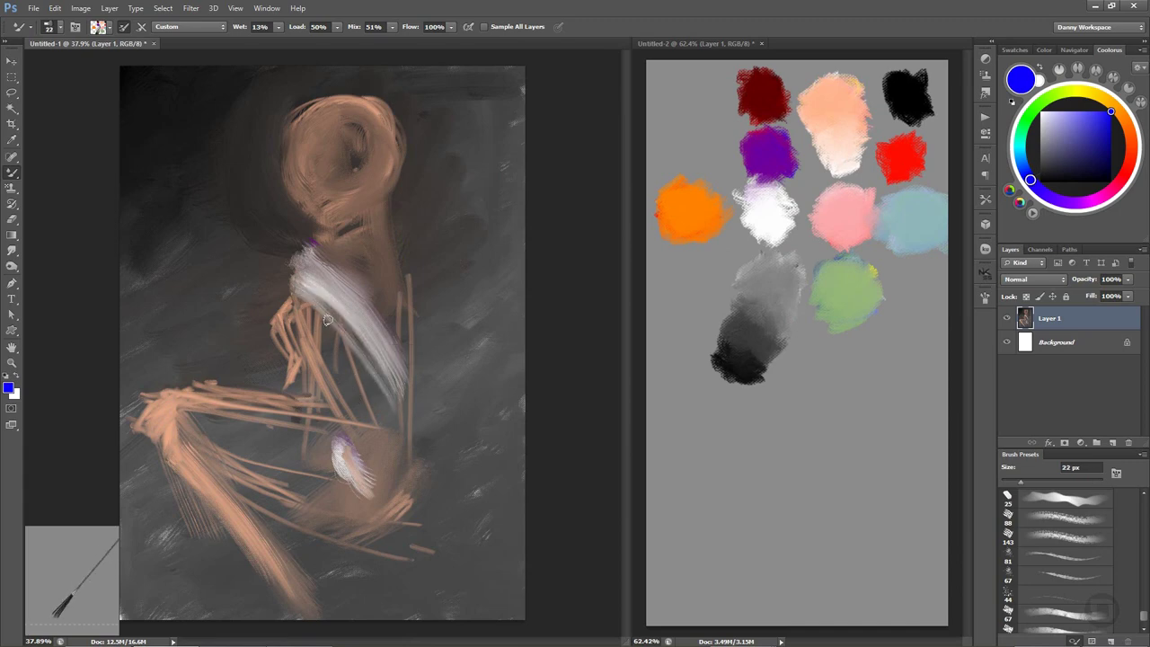
{"action": "mouse_move", "coordinate": [327, 320]}
{"action": "left_mouse_down"}
{"action": "mouse_move", "coordinate": [376, 395]}
{"action": "mouse_move", "coordinate": [314, 323]}
{"action": "mouse_move", "coordinate": [310, 395]}
{"action": "mouse_move", "coordinate": [331, 334]}
{"action": "left_mouse_up"}
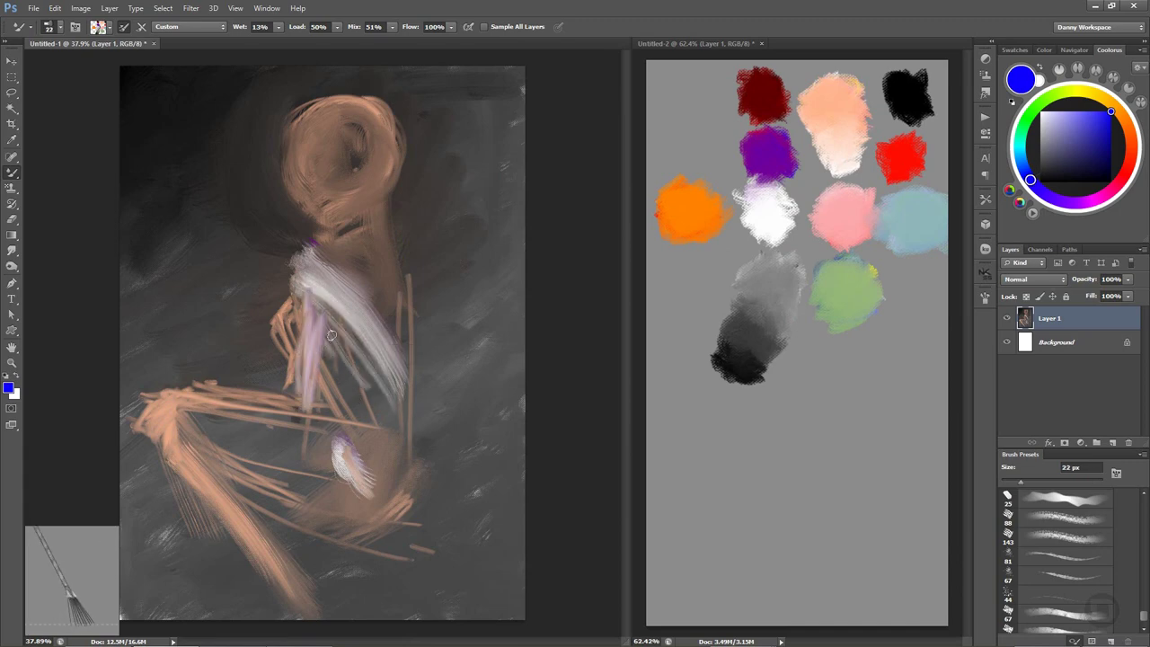
{"action": "mouse_move", "coordinate": [310, 288]}
{"action": "left_mouse_down"}
{"action": "mouse_move", "coordinate": [325, 417]}
{"action": "mouse_move", "coordinate": [310, 395]}
{"action": "left_mouse_up"}
Whiten the torso with pale strokes, extending its left and right sides down to the thigh.
{"action": "mouse_move", "coordinate": [306, 279]}
{"action": "left_mouse_down"}
{"action": "mouse_move", "coordinate": [319, 366]}
{"action": "mouse_move", "coordinate": [288, 364]}
{"action": "left_mouse_up"}
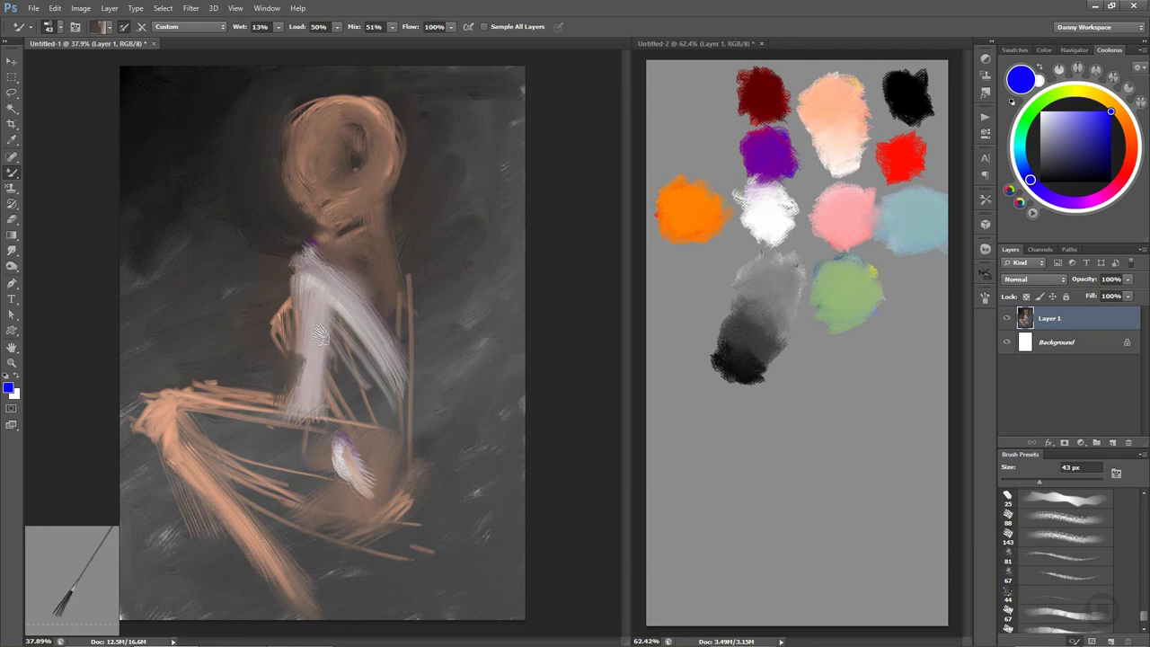
{"action": "left_click_drag", "start_coordinate": [298, 331], "coordinate": [310, 395]}
{"action": "left_click_drag", "start_coordinate": [319, 431], "coordinate": [286, 422]}
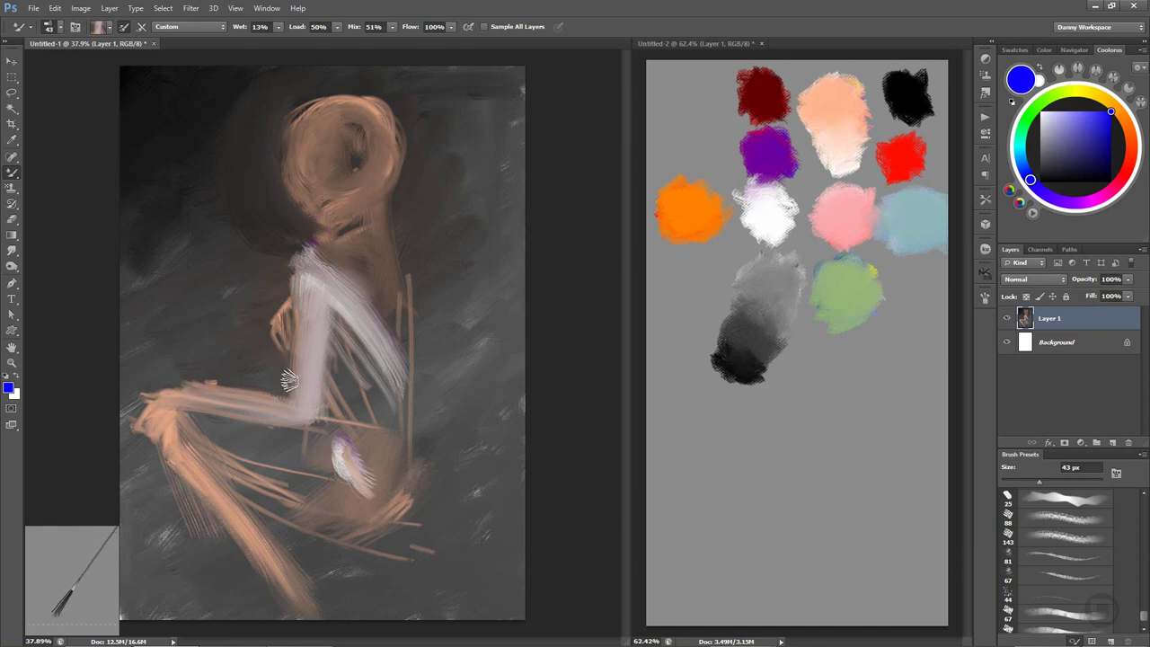
{"action": "mouse_move", "coordinate": [293, 377]}
{"action": "left_mouse_down"}
{"action": "mouse_move", "coordinate": [273, 392]}
{"action": "mouse_move", "coordinate": [318, 326]}
{"action": "mouse_move", "coordinate": [315, 266]}
{"action": "mouse_move", "coordinate": [368, 326]}
{"action": "left_mouse_up"}
{"action": "mouse_move", "coordinate": [308, 288]}
{"action": "left_mouse_down"}
{"action": "mouse_move", "coordinate": [318, 244]}
{"action": "mouse_move", "coordinate": [339, 275]}
{"action": "left_mouse_up"}
{"action": "mouse_move", "coordinate": [403, 319]}
{"action": "left_mouse_down"}
{"action": "mouse_move", "coordinate": [390, 244]}
{"action": "mouse_move", "coordinate": [411, 385]}
{"action": "left_mouse_up"}
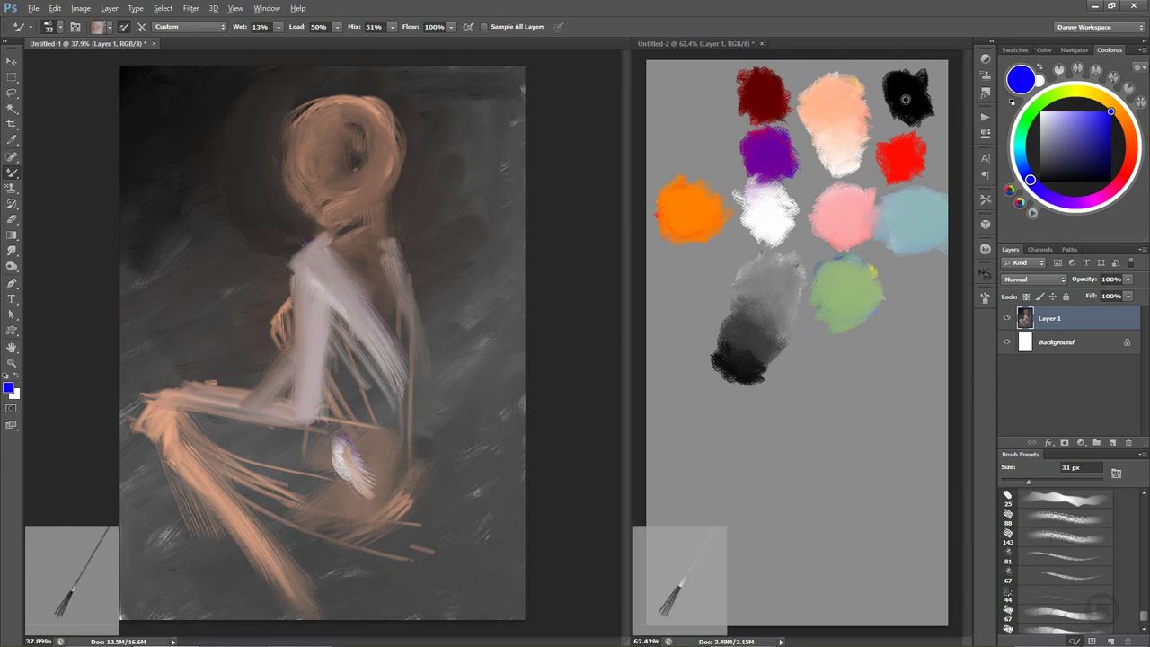
{"action": "left_click_drag", "start_coordinate": [393, 253], "coordinate": [439, 380]}
{"action": "key", "text": "ctrl+Tab"}
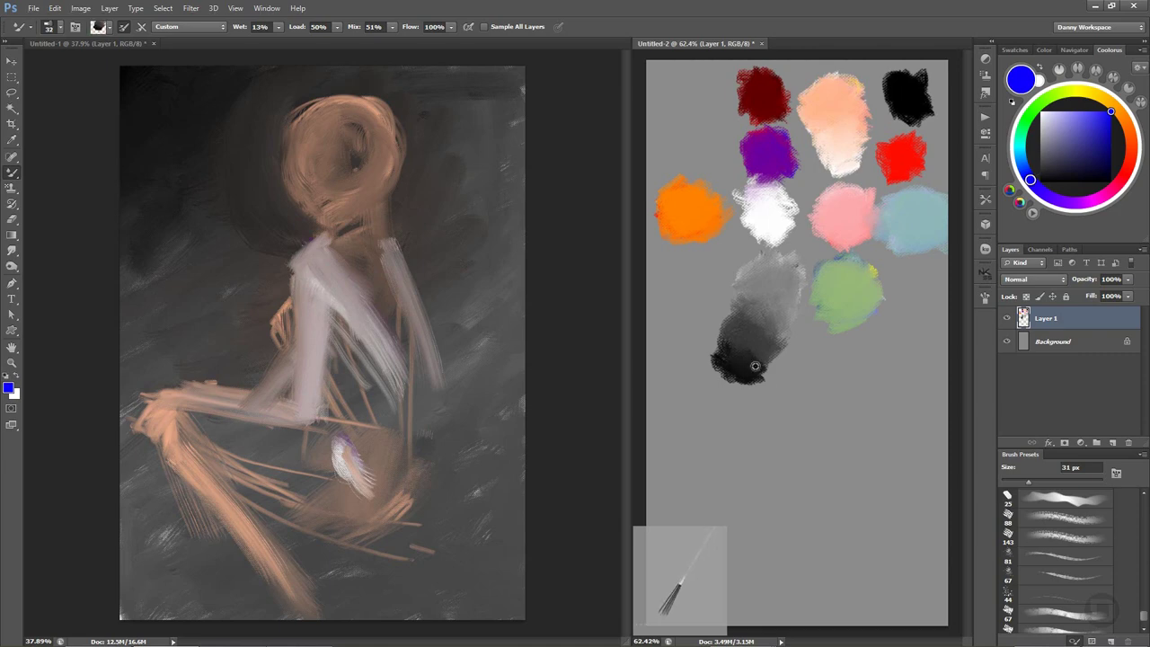
Mix a brown swatch by blending peach into a black dab on the palette sheet.
{"action": "left_click_drag", "start_coordinate": [829, 385], "coordinate": [821, 408]}
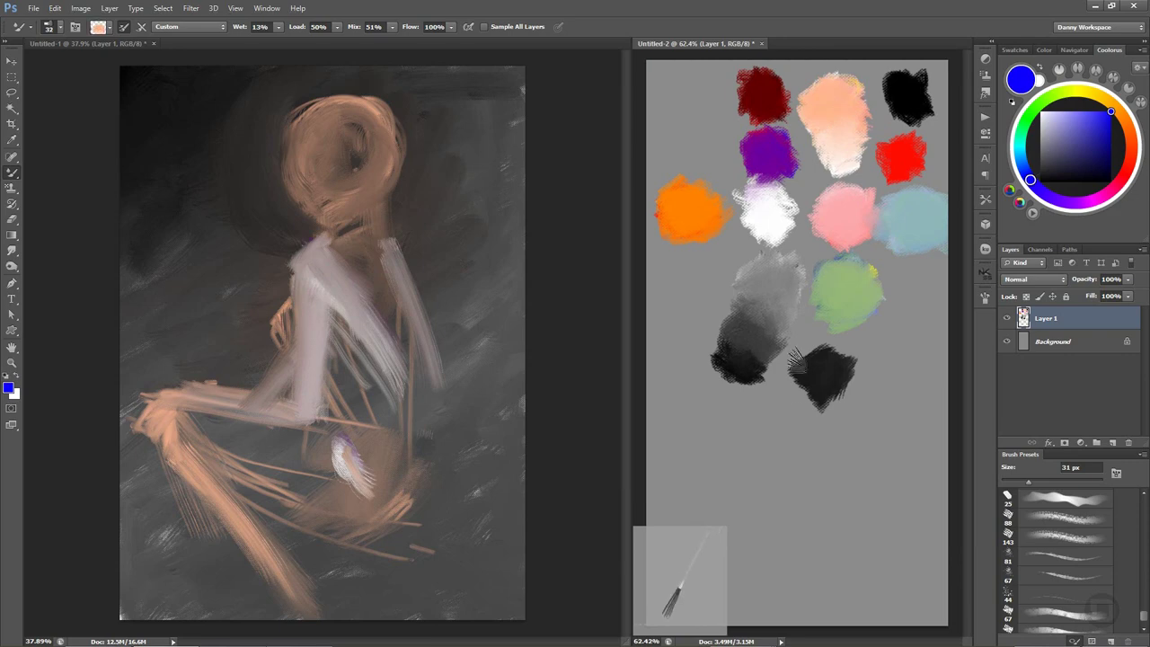
{"action": "mouse_move", "coordinate": [796, 364]}
{"action": "left_mouse_down"}
{"action": "mouse_move", "coordinate": [847, 382]}
{"action": "mouse_move", "coordinate": [817, 394]}
{"action": "mouse_move", "coordinate": [840, 358]}
{"action": "left_mouse_up"}
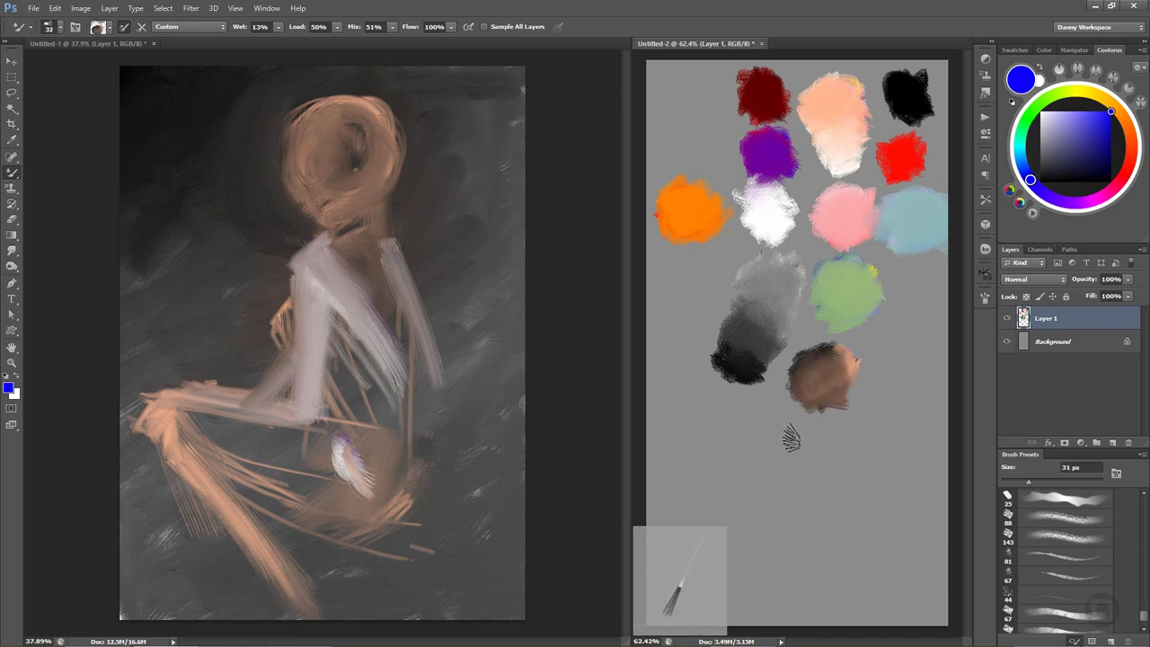
{"action": "left_click", "coordinate": [467, 347]}
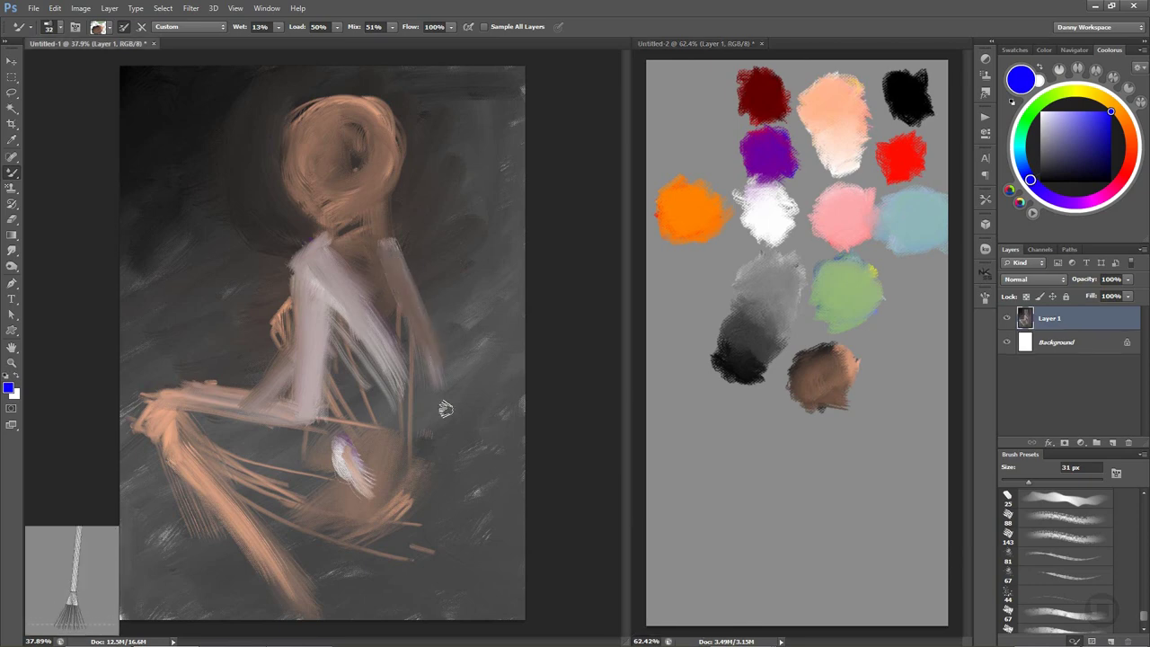
{"action": "left_click_drag", "start_coordinate": [440, 384], "coordinate": [424, 351]}
Paint dark brown strokes down the figure's back and loop them over the hip.
{"action": "left_click", "coordinate": [851, 384]}
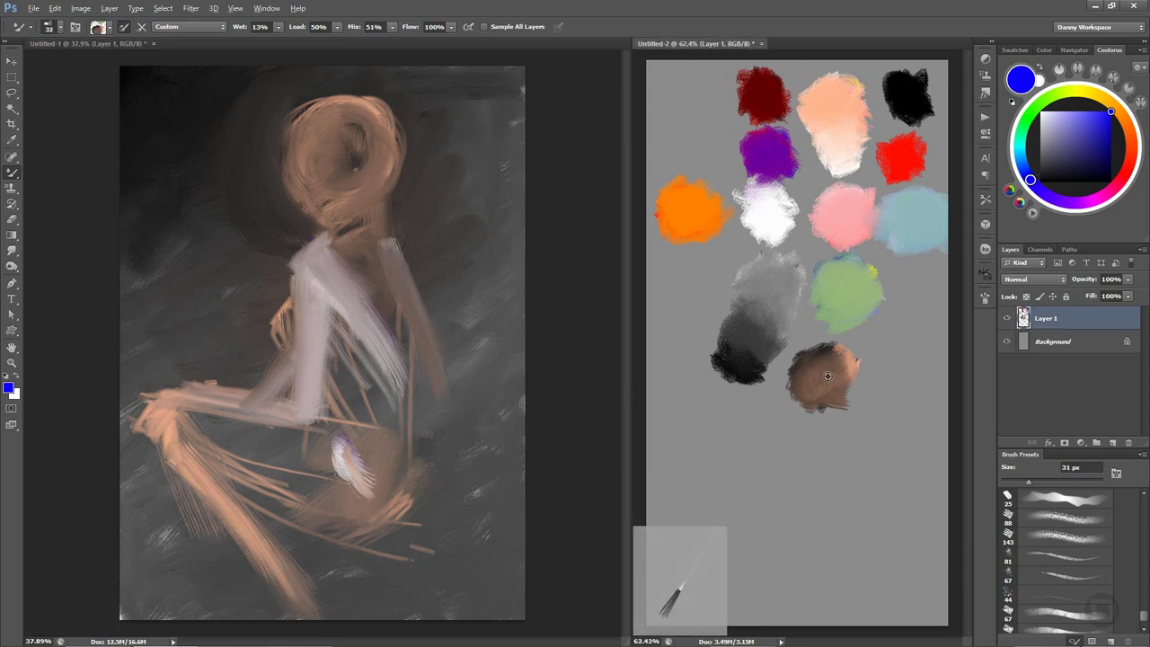
{"action": "left_click", "coordinate": [456, 333]}
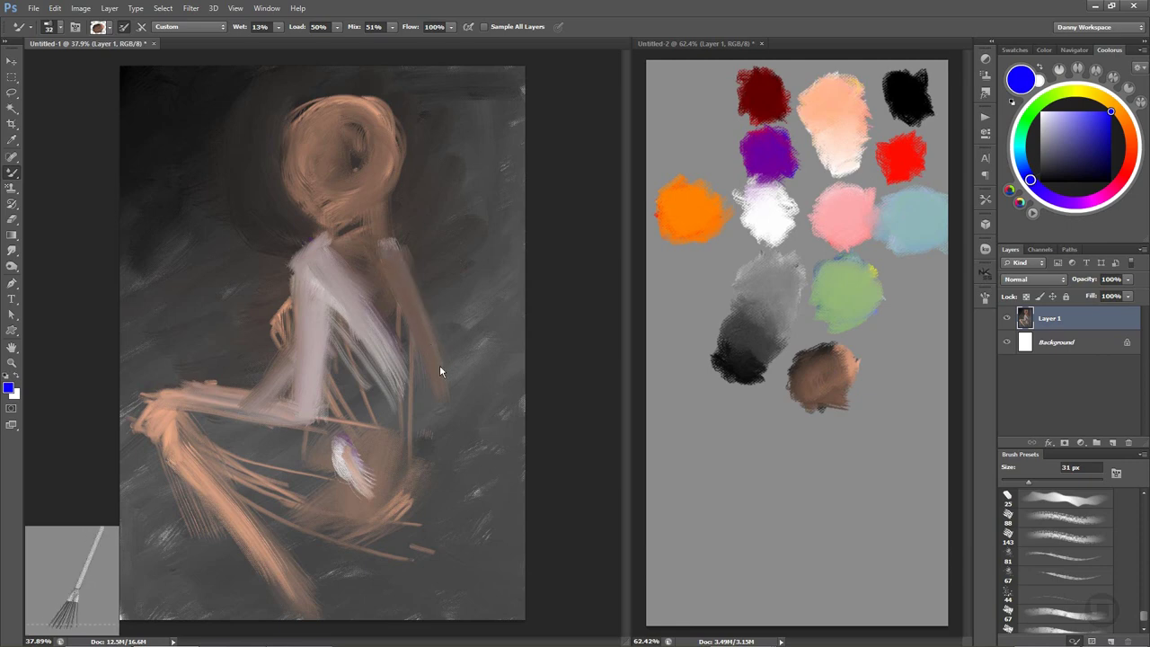
{"action": "left_click_drag", "start_coordinate": [443, 391], "coordinate": [401, 256]}
{"action": "left_click", "coordinate": [901, 140]}
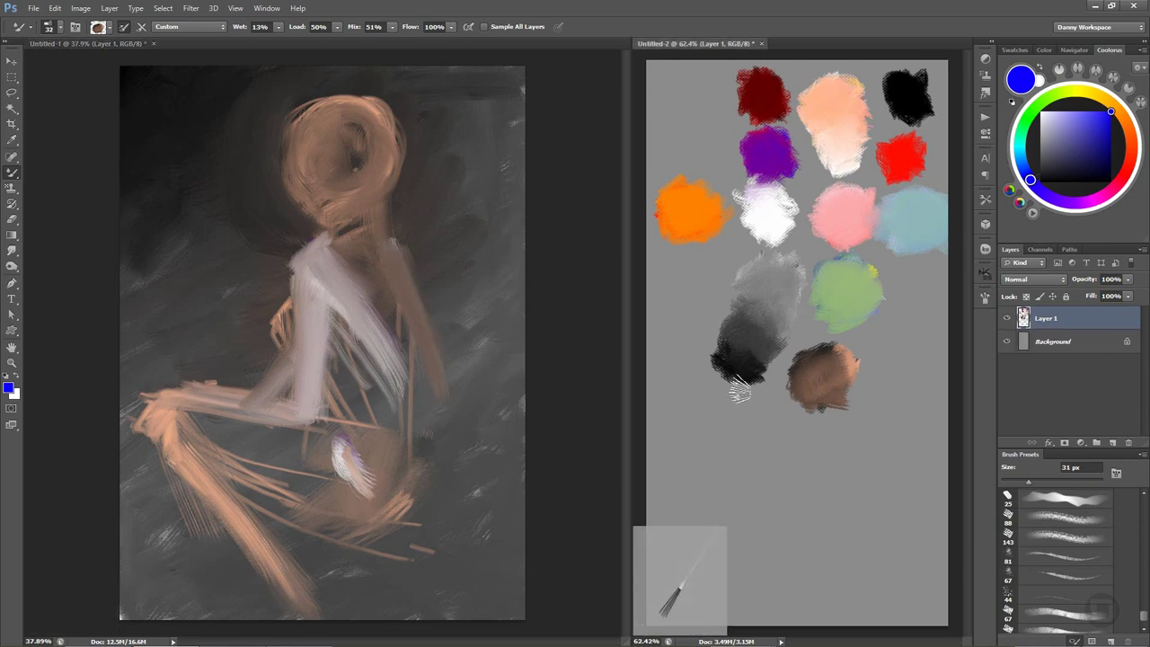
{"action": "left_click", "coordinate": [405, 264]}
{"action": "mouse_move", "coordinate": [394, 256]}
{"action": "left_mouse_down"}
{"action": "mouse_move", "coordinate": [420, 313]}
{"action": "mouse_move", "coordinate": [405, 308]}
{"action": "mouse_move", "coordinate": [403, 257]}
{"action": "left_mouse_up"}
{"action": "mouse_move", "coordinate": [386, 193]}
{"action": "left_mouse_down"}
{"action": "mouse_move", "coordinate": [414, 275]}
{"action": "mouse_move", "coordinate": [435, 435]}
{"action": "left_mouse_up"}
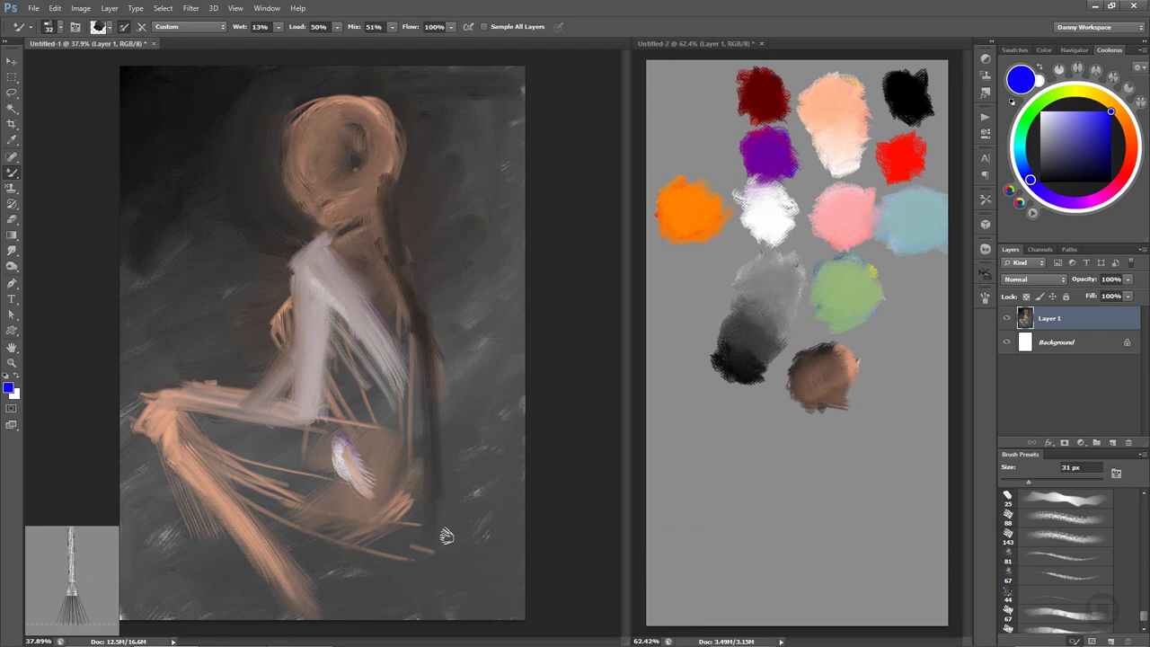
{"action": "mouse_move", "coordinate": [446, 537]}
{"action": "left_mouse_down"}
{"action": "mouse_move", "coordinate": [436, 480]}
{"action": "mouse_move", "coordinate": [439, 542]}
{"action": "mouse_move", "coordinate": [386, 472]}
{"action": "mouse_move", "coordinate": [408, 449]}
{"action": "mouse_move", "coordinate": [429, 564]}
{"action": "left_mouse_up"}
Blend light brownish-grey over the hip and lap.
{"action": "left_click", "coordinate": [857, 203]}
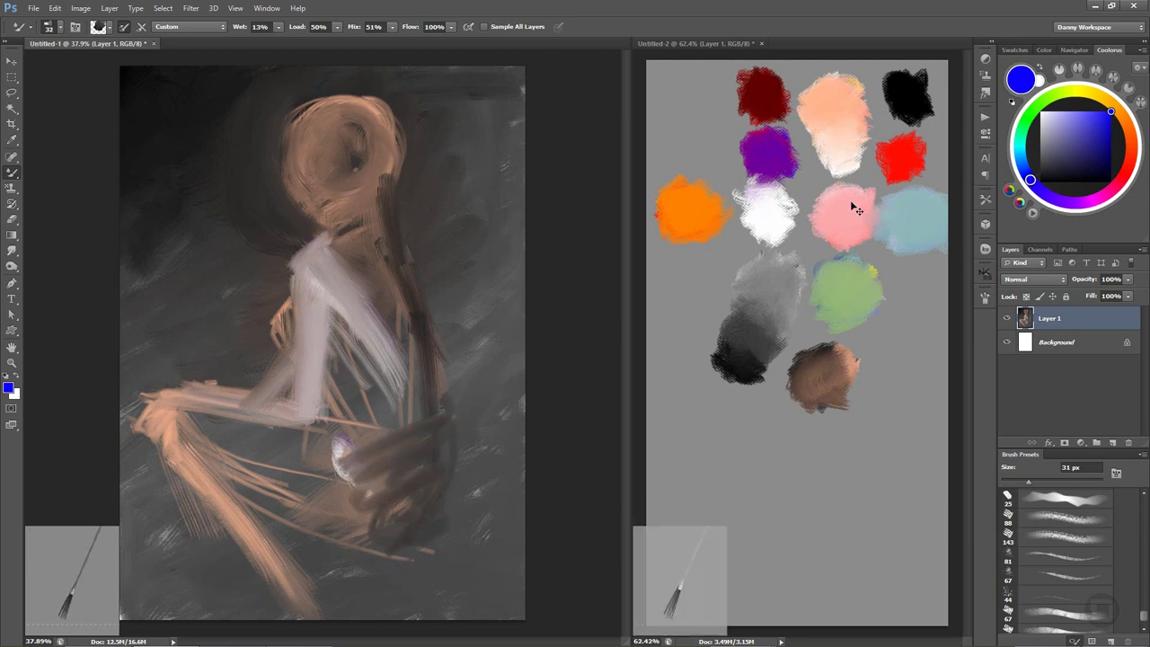
{"action": "left_click", "coordinate": [379, 465]}
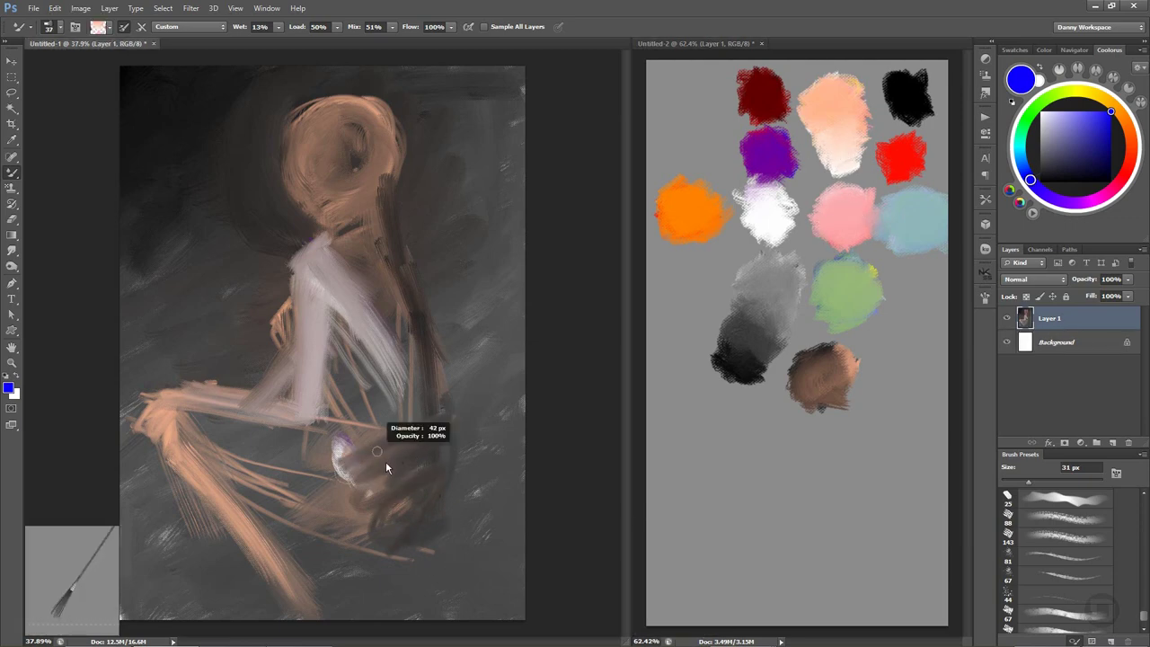
{"action": "mouse_move", "coordinate": [372, 503]}
{"action": "left_mouse_down"}
{"action": "mouse_move", "coordinate": [400, 575]}
{"action": "mouse_move", "coordinate": [386, 539]}
{"action": "mouse_move", "coordinate": [463, 510]}
{"action": "left_mouse_up"}
Blend more brownish-grey over the lower lap and its right edge.
{"action": "mouse_move", "coordinate": [425, 548]}
{"action": "left_mouse_down"}
{"action": "mouse_move", "coordinate": [403, 588]}
{"action": "mouse_move", "coordinate": [416, 611]}
{"action": "mouse_move", "coordinate": [460, 588]}
{"action": "left_mouse_up"}
{"action": "left_click_drag", "start_coordinate": [462, 539], "coordinate": [512, 476]}
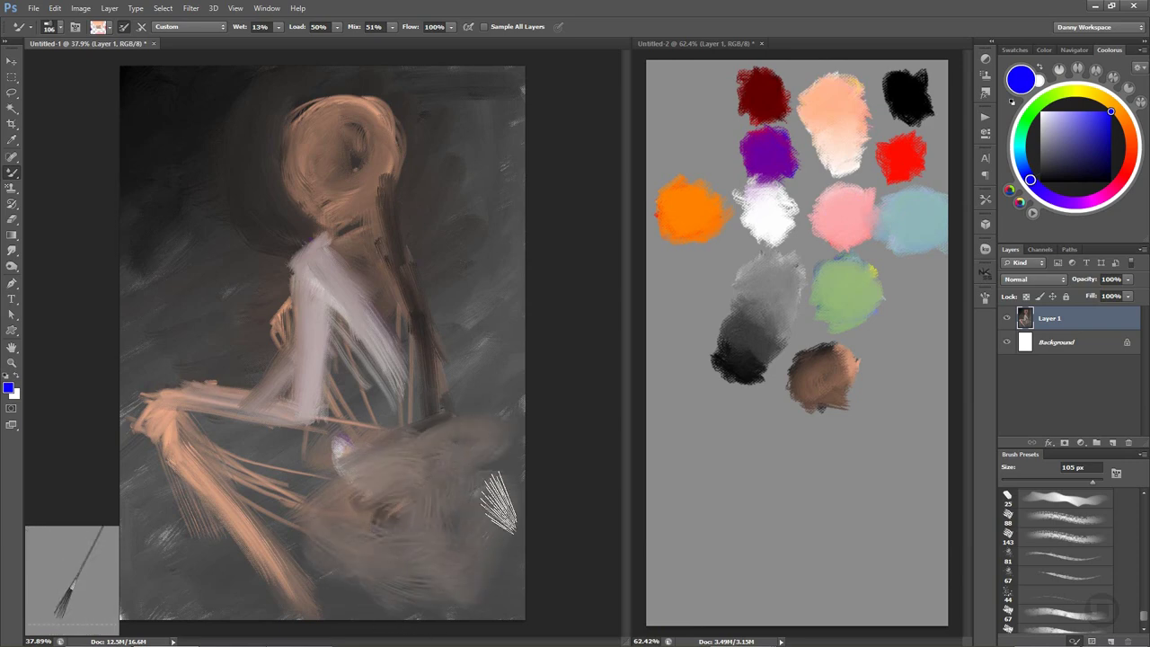
{"action": "mouse_move", "coordinate": [503, 539]}
{"action": "left_mouse_down"}
{"action": "mouse_move", "coordinate": [539, 544]}
{"action": "mouse_move", "coordinate": [539, 476]}
{"action": "left_mouse_up"}
With a smaller brush, darken left of the neck and soften the head's edges rounder.
{"action": "left_click_drag", "start_coordinate": [347, 214], "coordinate": [301, 183]}
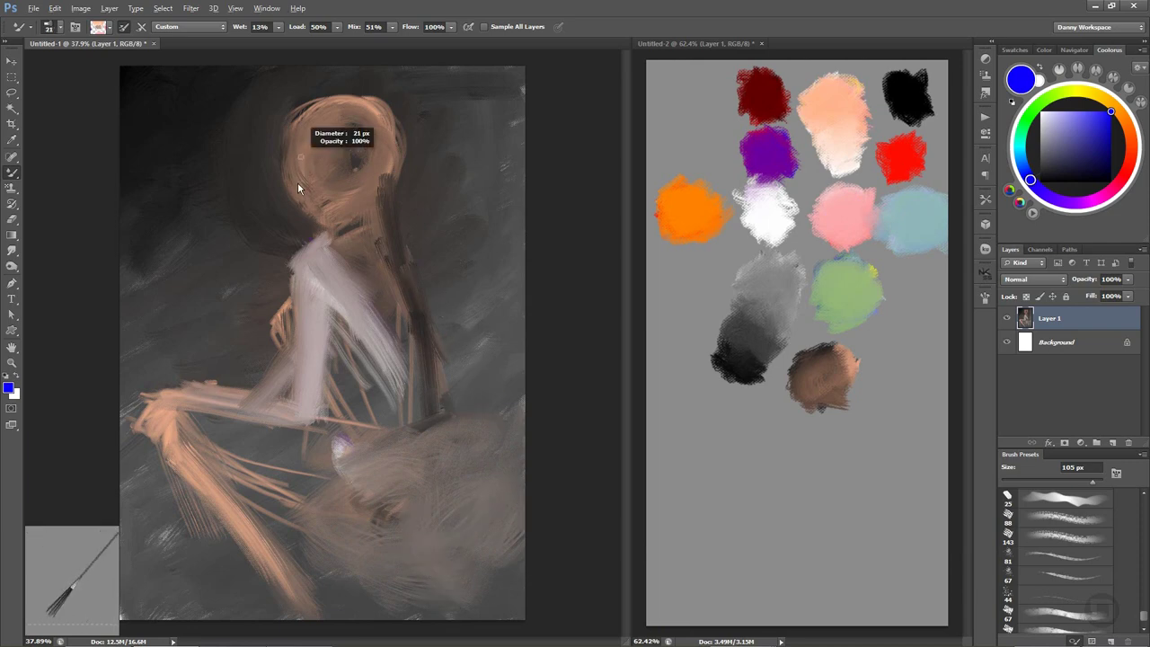
{"action": "left_click", "coordinate": [323, 236], "text": "alt"}
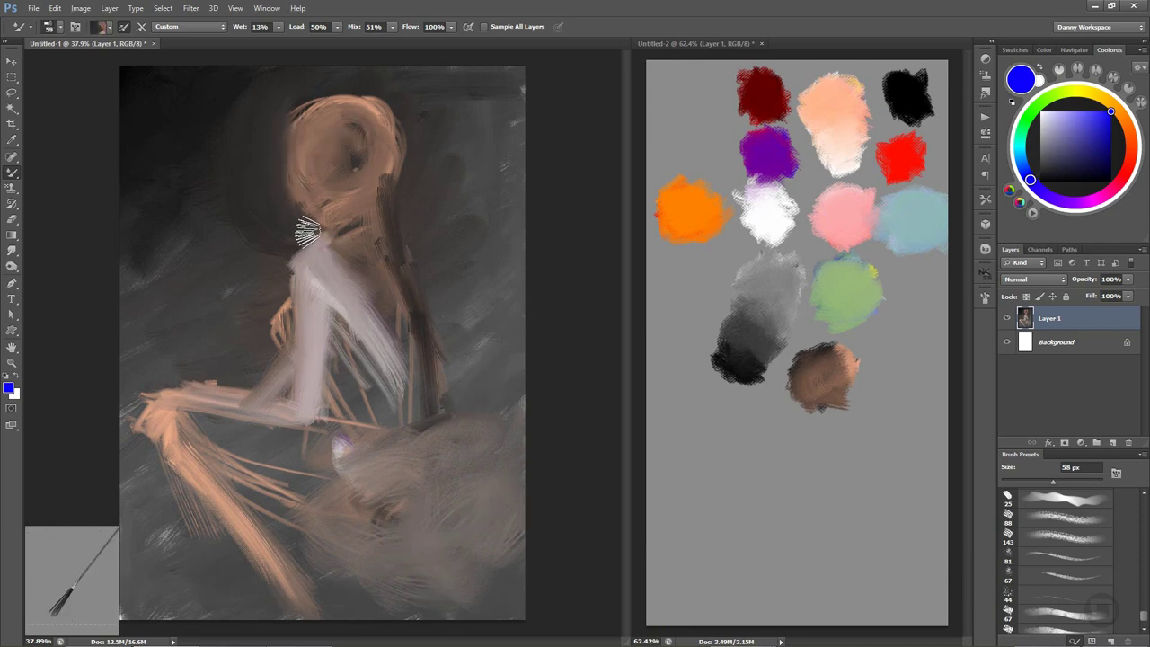
{"action": "left_click_drag", "start_coordinate": [310, 229], "coordinate": [305, 166]}
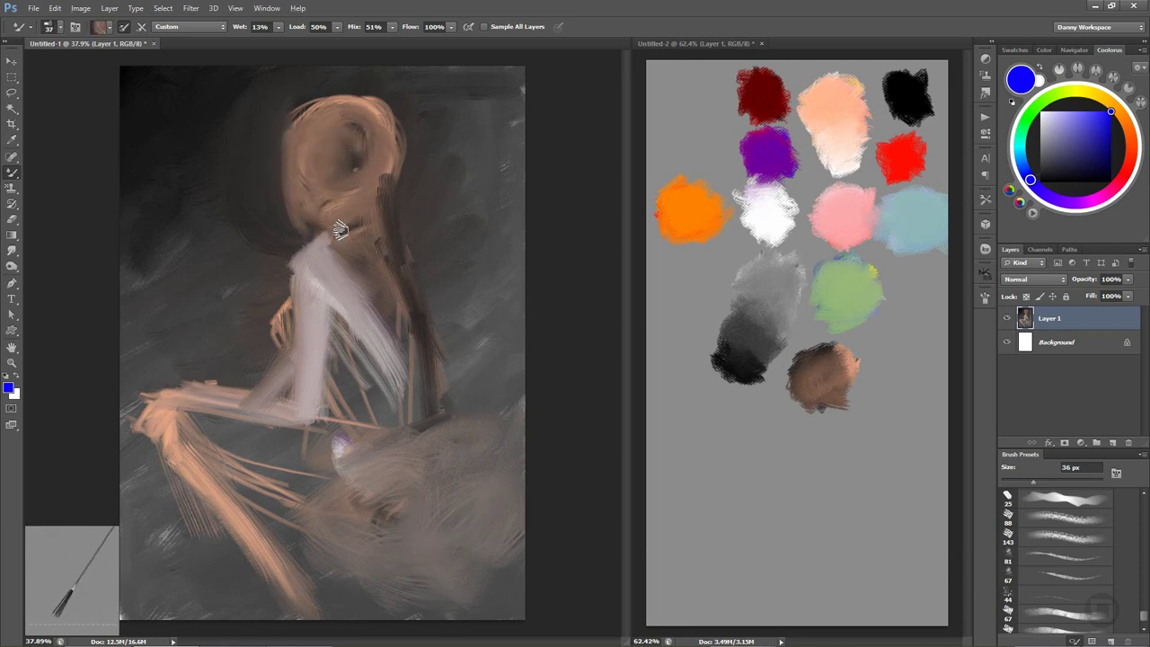
{"action": "left_click", "coordinate": [297, 201], "text": "alt"}
{"action": "mouse_move", "coordinate": [296, 198]}
{"action": "left_mouse_down"}
{"action": "mouse_move", "coordinate": [327, 229]}
{"action": "mouse_move", "coordinate": [277, 216]}
{"action": "left_mouse_up"}
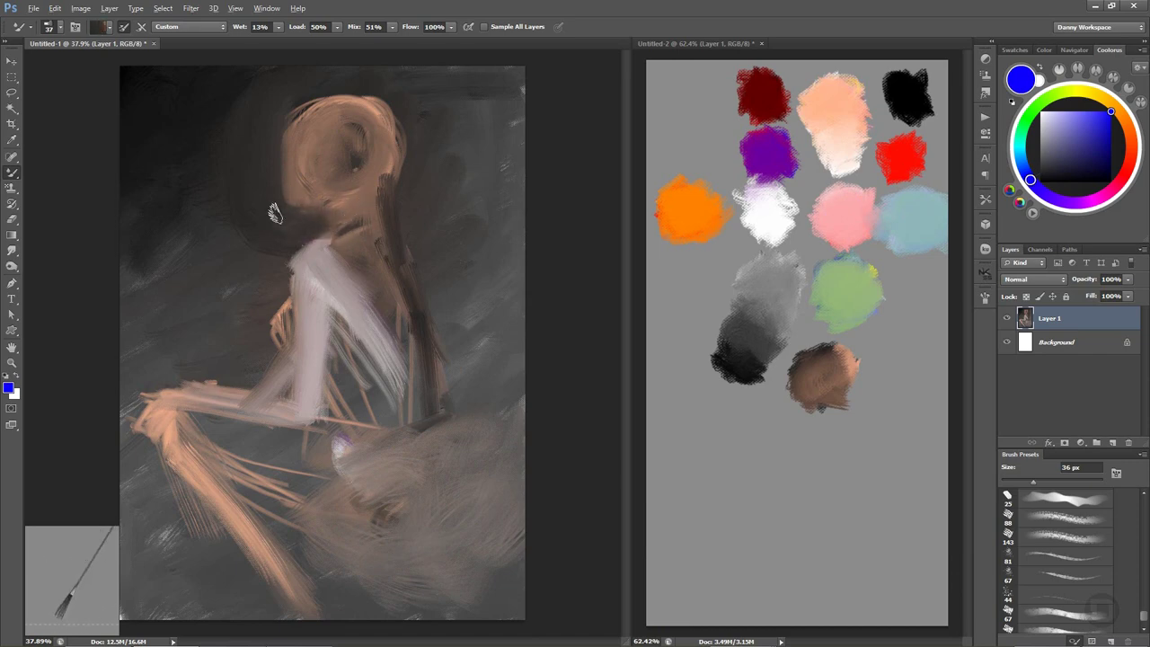
{"action": "left_click_drag", "start_coordinate": [312, 146], "coordinate": [391, 90]}
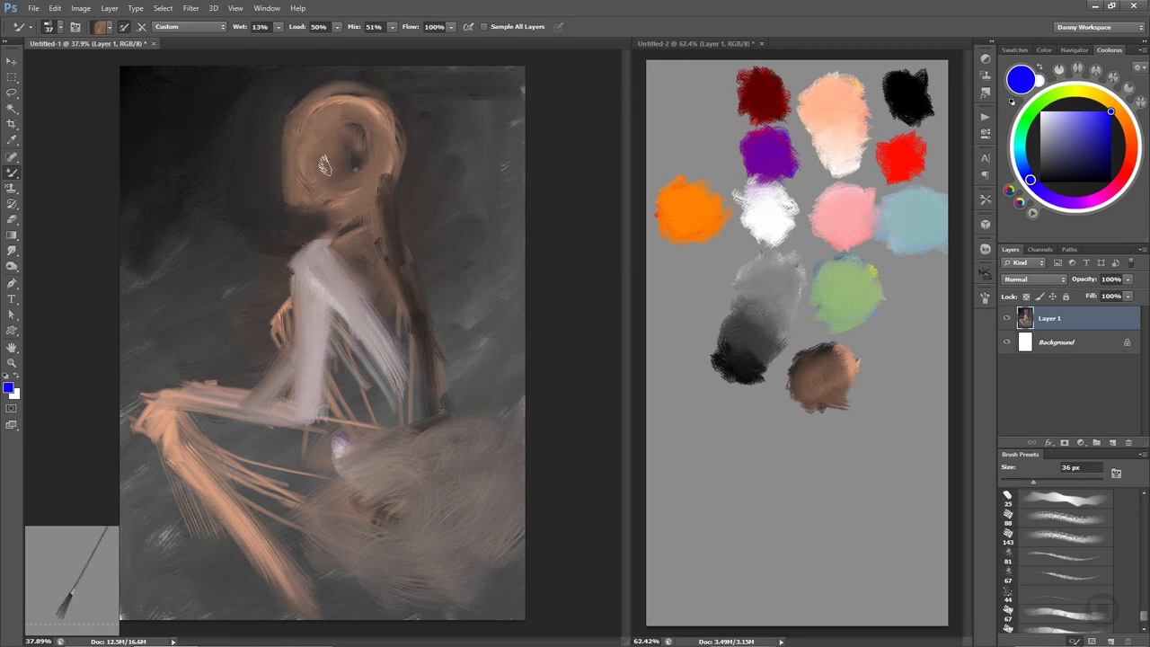
{"action": "left_click_drag", "start_coordinate": [283, 117], "coordinate": [395, 107]}
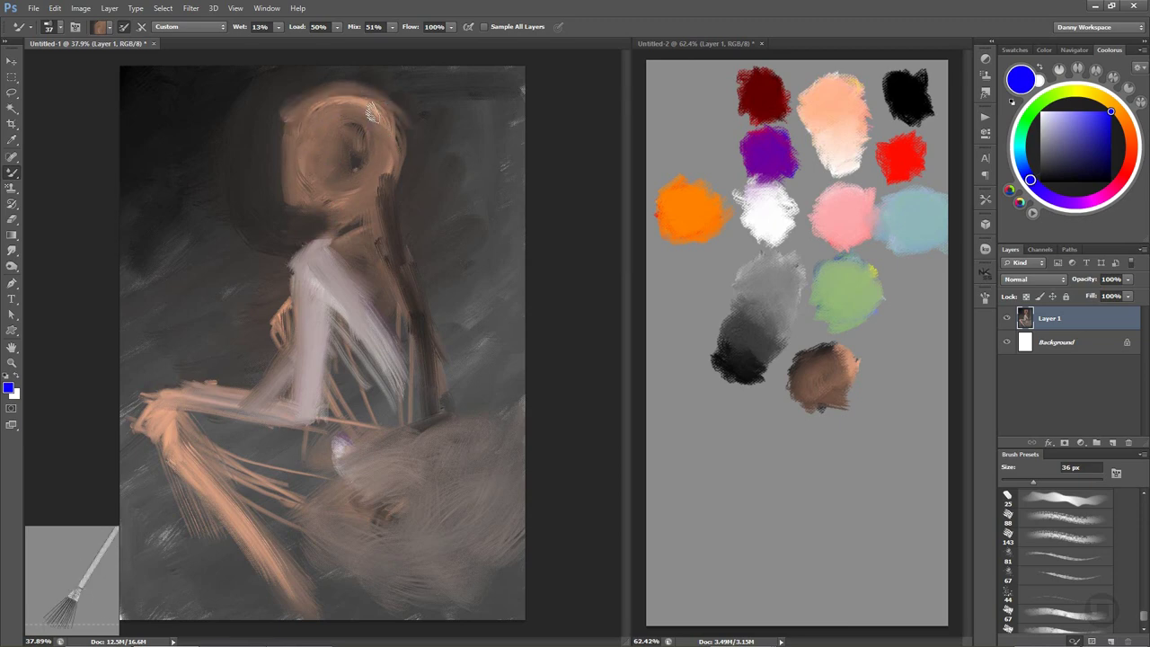
Darken below the lower-left hand, smooth the leg and thigh strokes, and restroke the back brown.
{"action": "left_click", "coordinate": [283, 218], "text": "alt"}
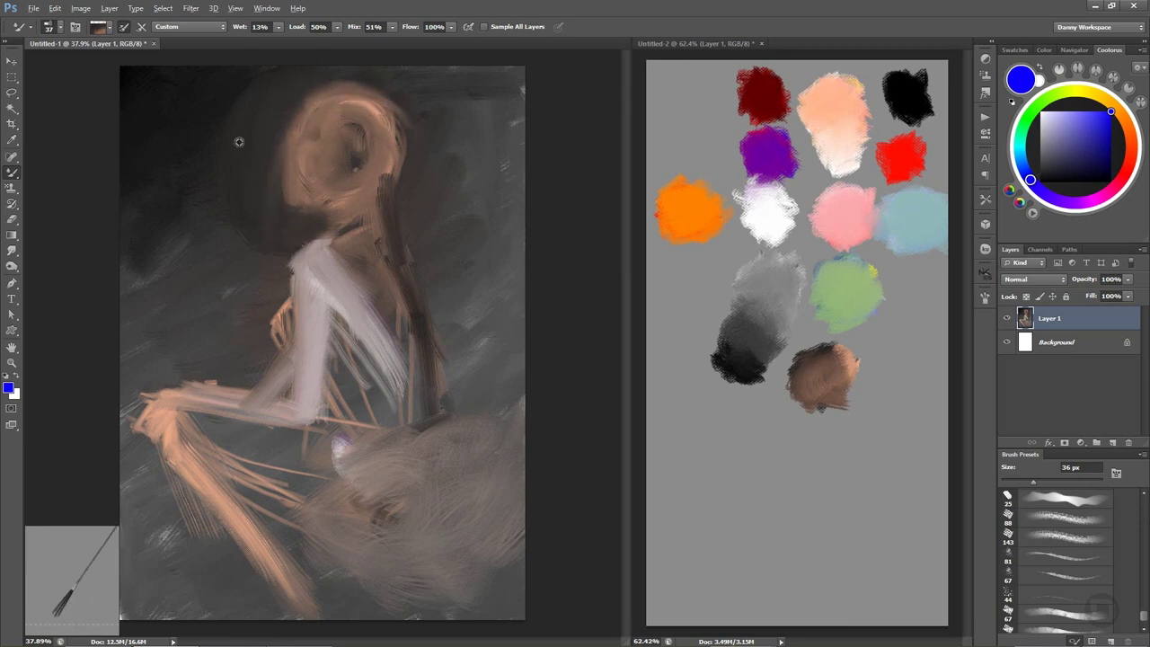
{"action": "mouse_move", "coordinate": [205, 229]}
{"action": "left_mouse_down"}
{"action": "mouse_move", "coordinate": [235, 229]}
{"action": "mouse_move", "coordinate": [203, 229]}
{"action": "left_mouse_up"}
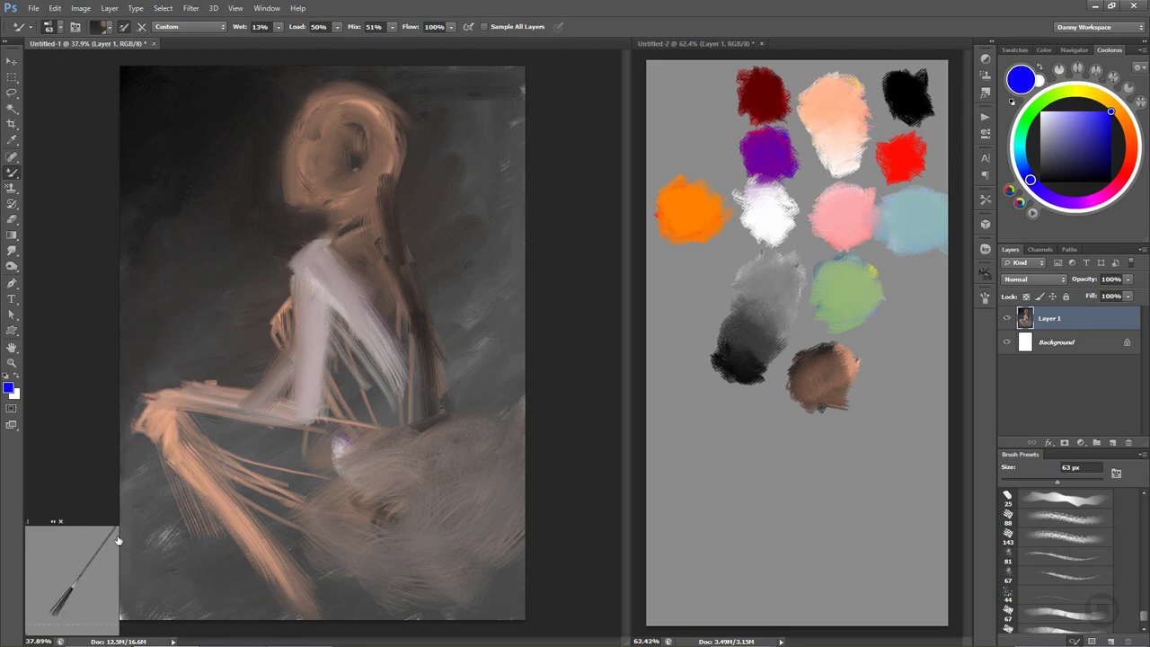
{"action": "left_click_drag", "start_coordinate": [173, 528], "coordinate": [185, 591]}
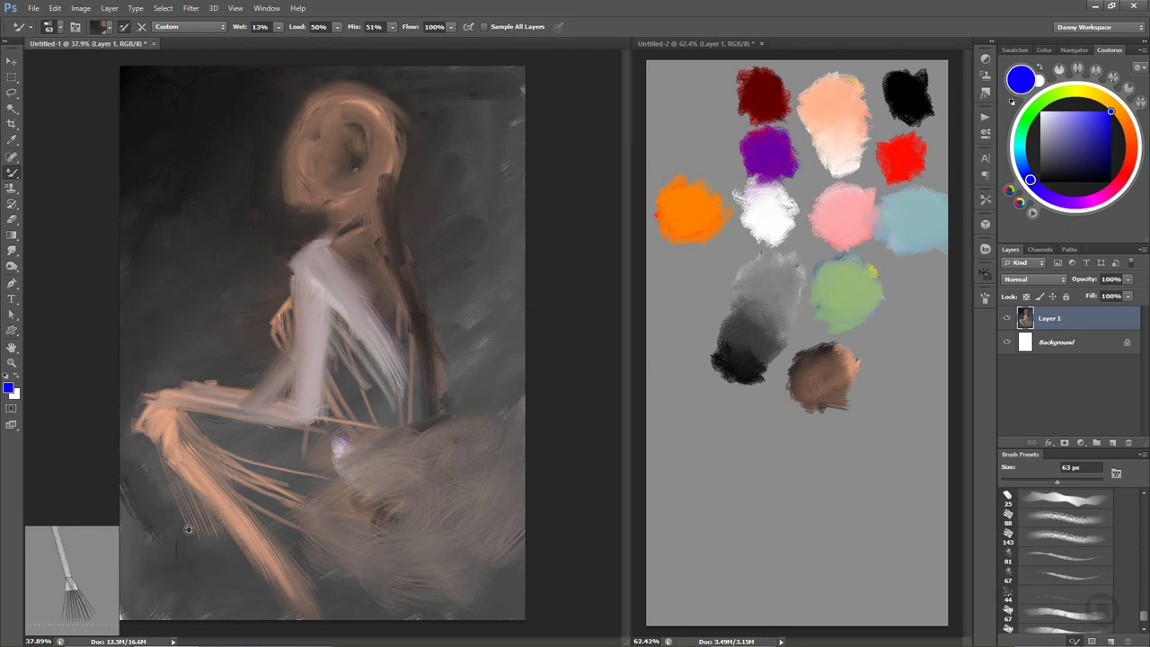
{"action": "left_click_drag", "start_coordinate": [153, 476], "coordinate": [244, 569]}
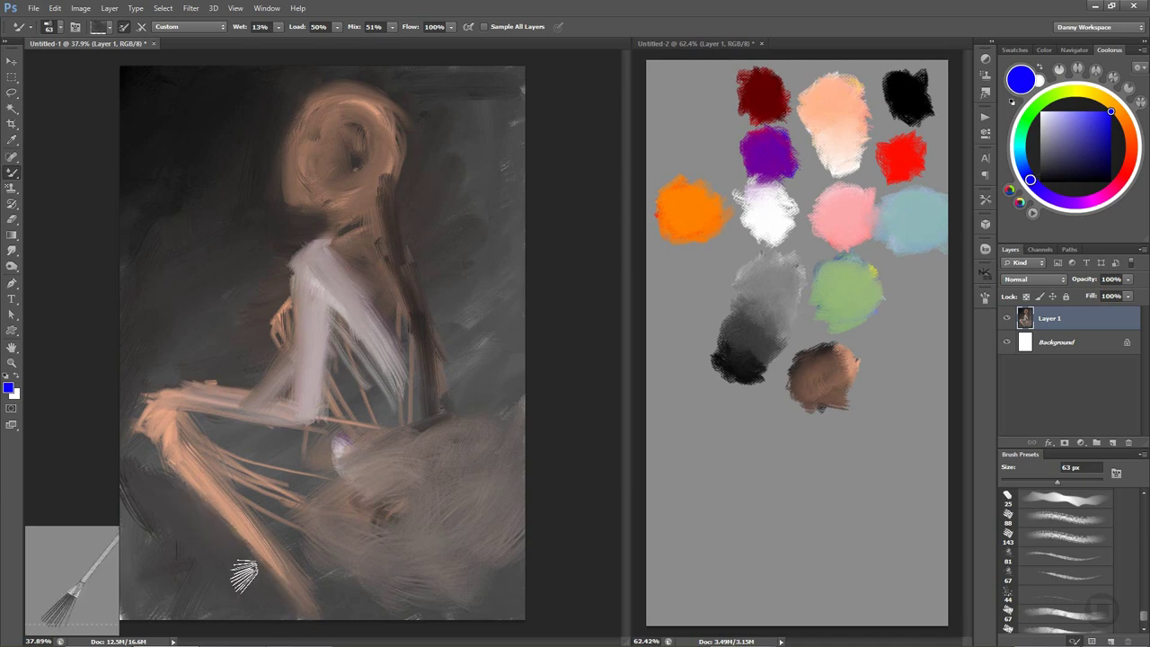
{"action": "mouse_move", "coordinate": [248, 482]}
{"action": "left_mouse_down"}
{"action": "mouse_move", "coordinate": [274, 512]}
{"action": "mouse_move", "coordinate": [186, 424]}
{"action": "left_mouse_up"}
{"action": "left_click_drag", "start_coordinate": [327, 491], "coordinate": [269, 437]}
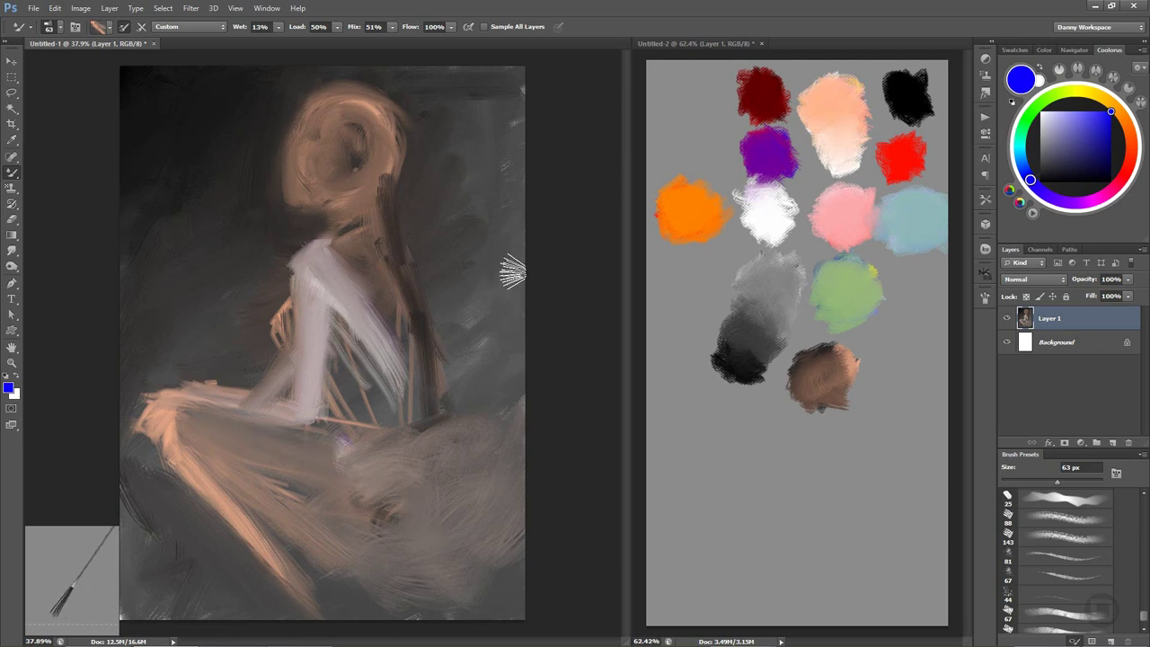
{"action": "left_click_drag", "start_coordinate": [404, 272], "coordinate": [459, 451]}
Load dark grey and darken the figure's back, lower back and neck.
{"action": "left_click", "coordinate": [908, 106]}
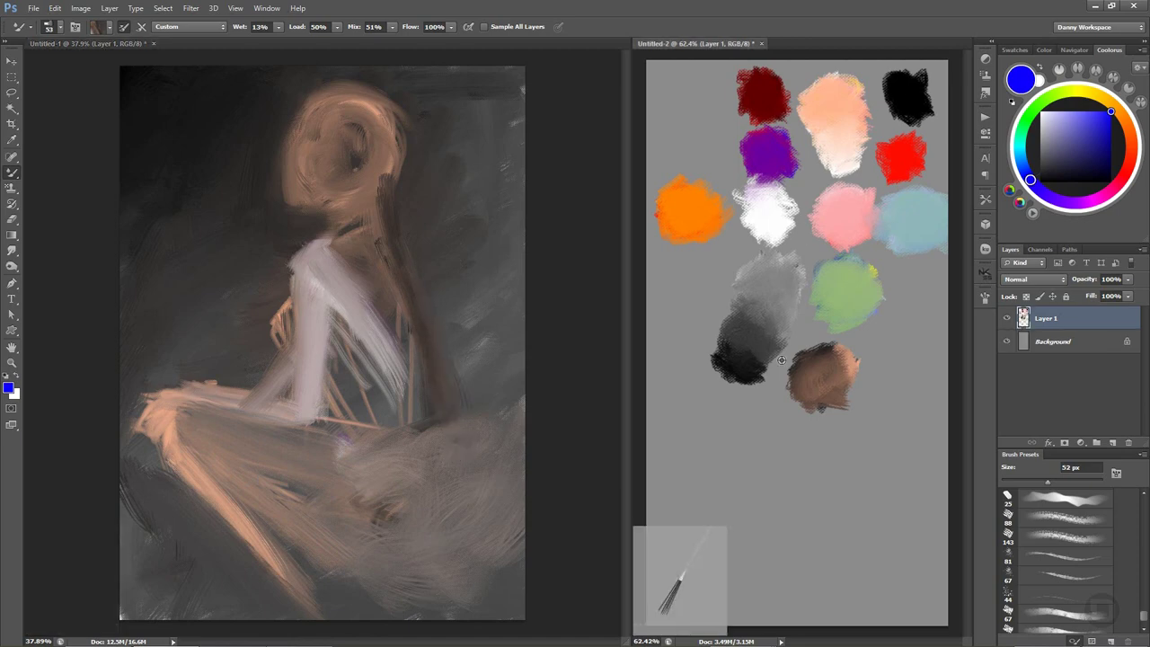
{"action": "left_click", "coordinate": [423, 287]}
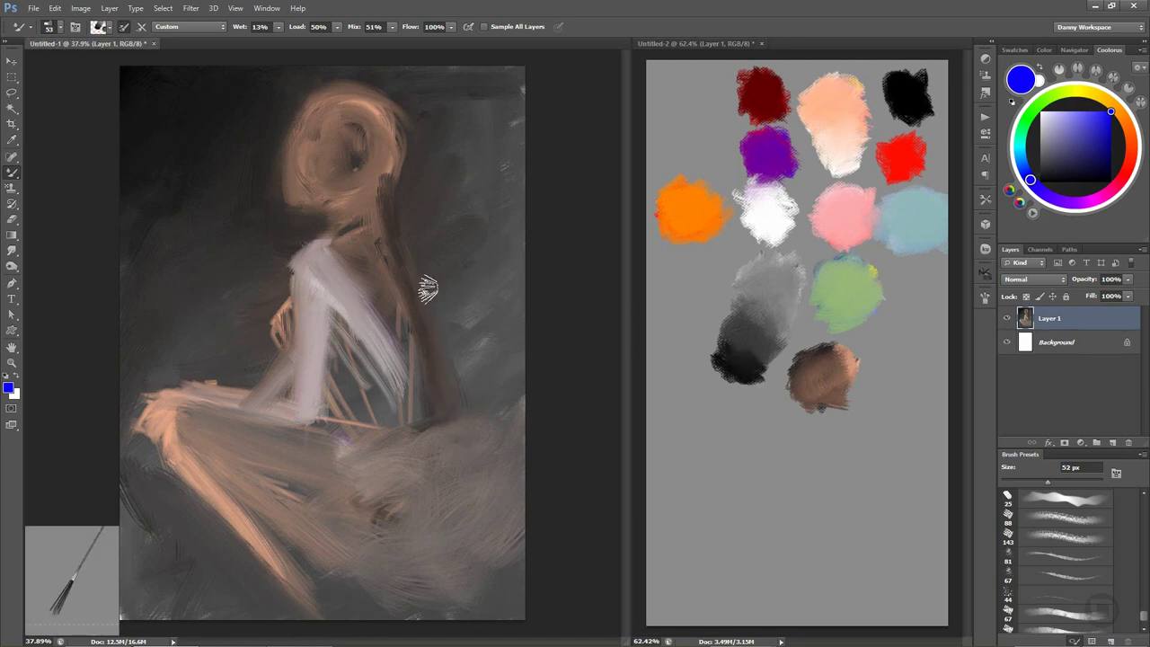
{"action": "mouse_move", "coordinate": [423, 288]}
{"action": "left_mouse_down"}
{"action": "mouse_move", "coordinate": [403, 264]}
{"action": "mouse_move", "coordinate": [447, 370]}
{"action": "left_mouse_up"}
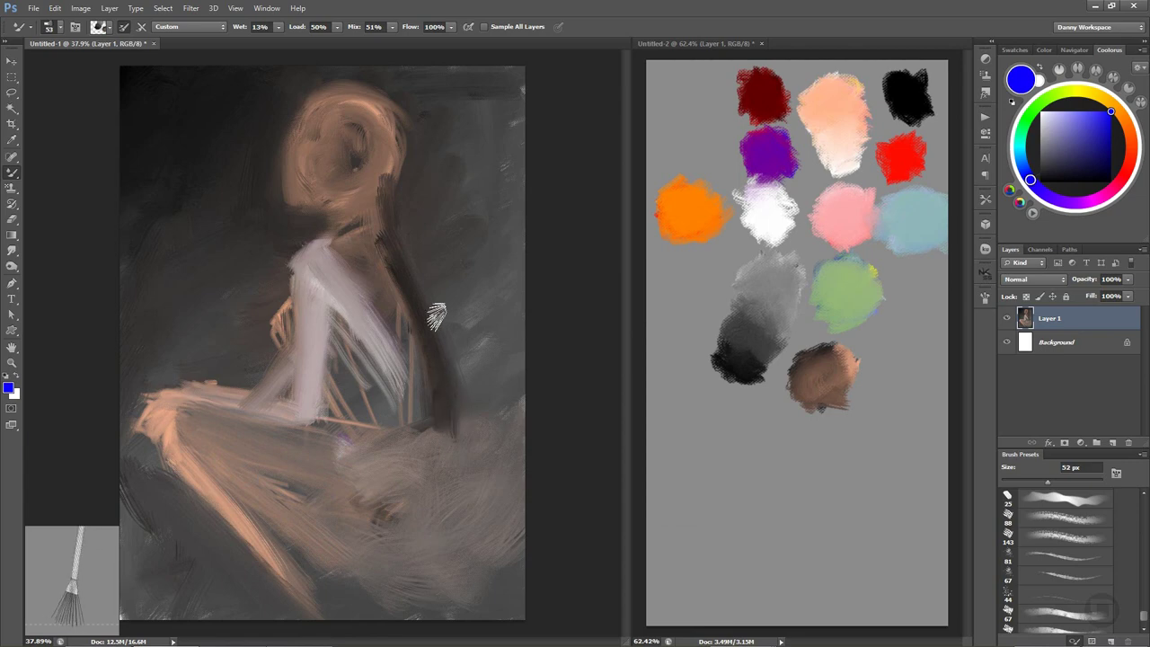
{"action": "left_click_drag", "start_coordinate": [438, 323], "coordinate": [474, 427]}
{"action": "left_click_drag", "start_coordinate": [408, 287], "coordinate": [416, 179]}
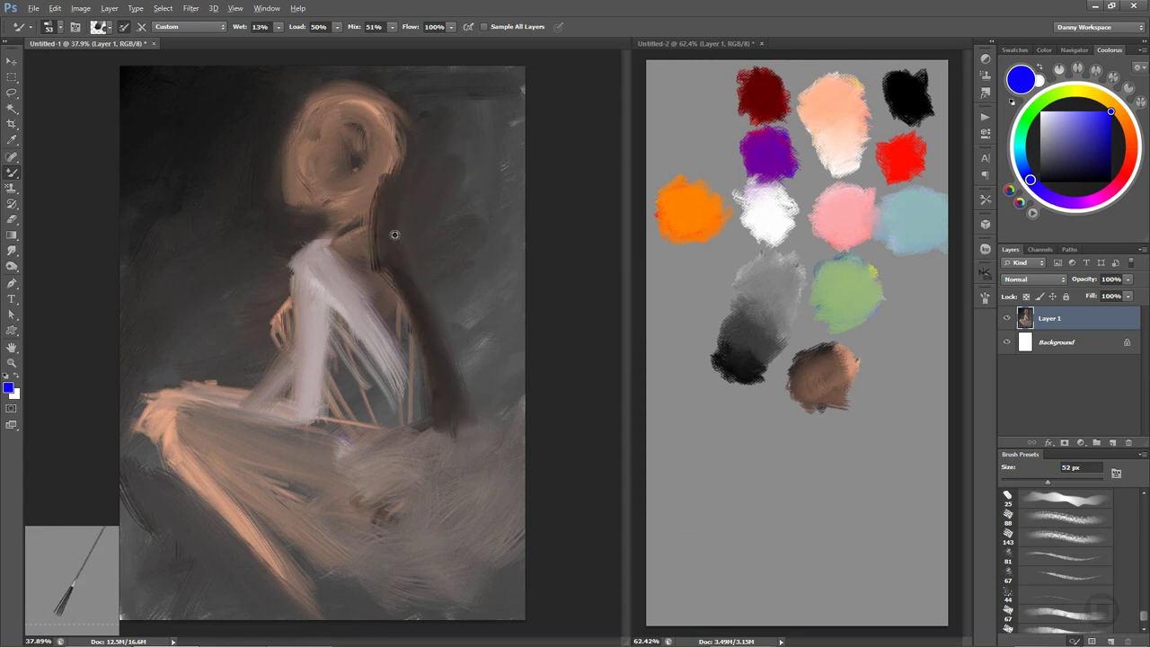
Blend the dark neck mark into skin tone and lighten the collar and chest.
{"action": "left_click", "coordinate": [836, 124]}
{"action": "left_click", "coordinate": [368, 236]}
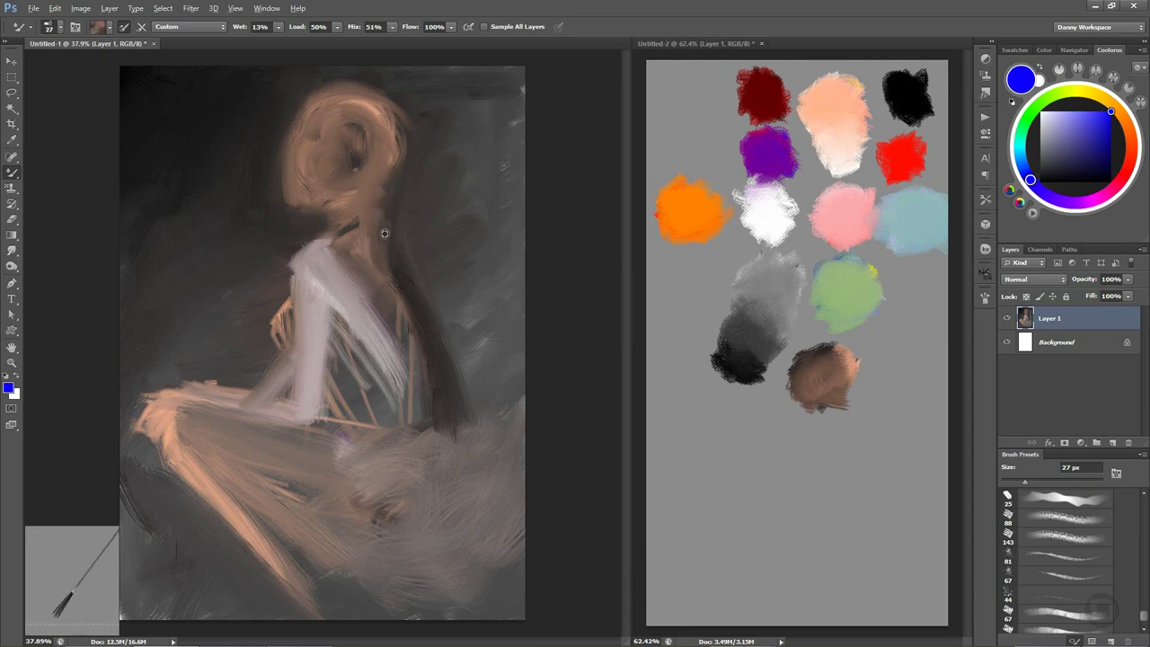
{"action": "left_click_drag", "start_coordinate": [342, 245], "coordinate": [357, 248]}
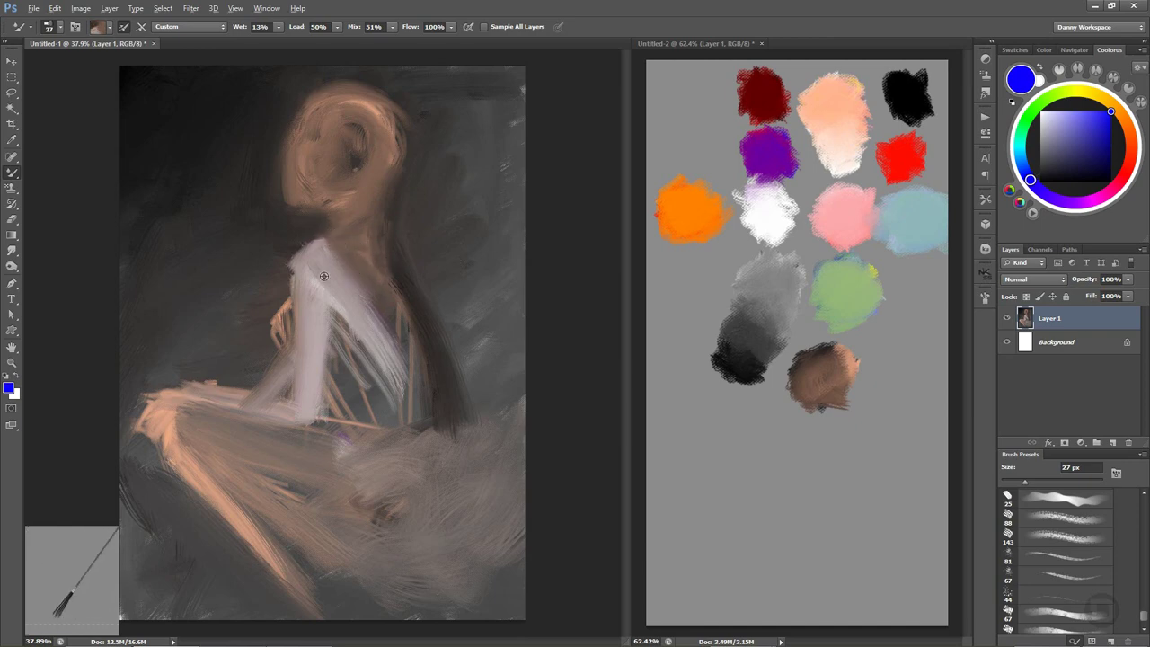
{"action": "mouse_move", "coordinate": [332, 261]}
{"action": "left_mouse_down"}
{"action": "mouse_move", "coordinate": [377, 313]}
{"action": "mouse_move", "coordinate": [413, 391]}
{"action": "left_mouse_up"}
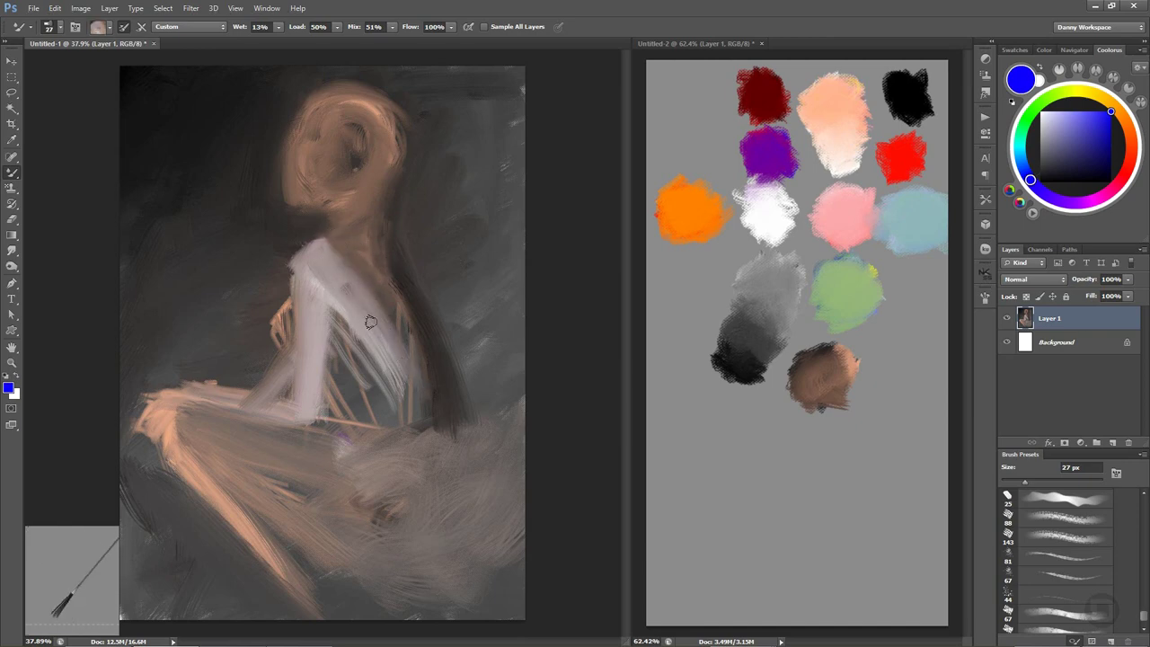
{"action": "left_click_drag", "start_coordinate": [359, 298], "coordinate": [449, 427]}
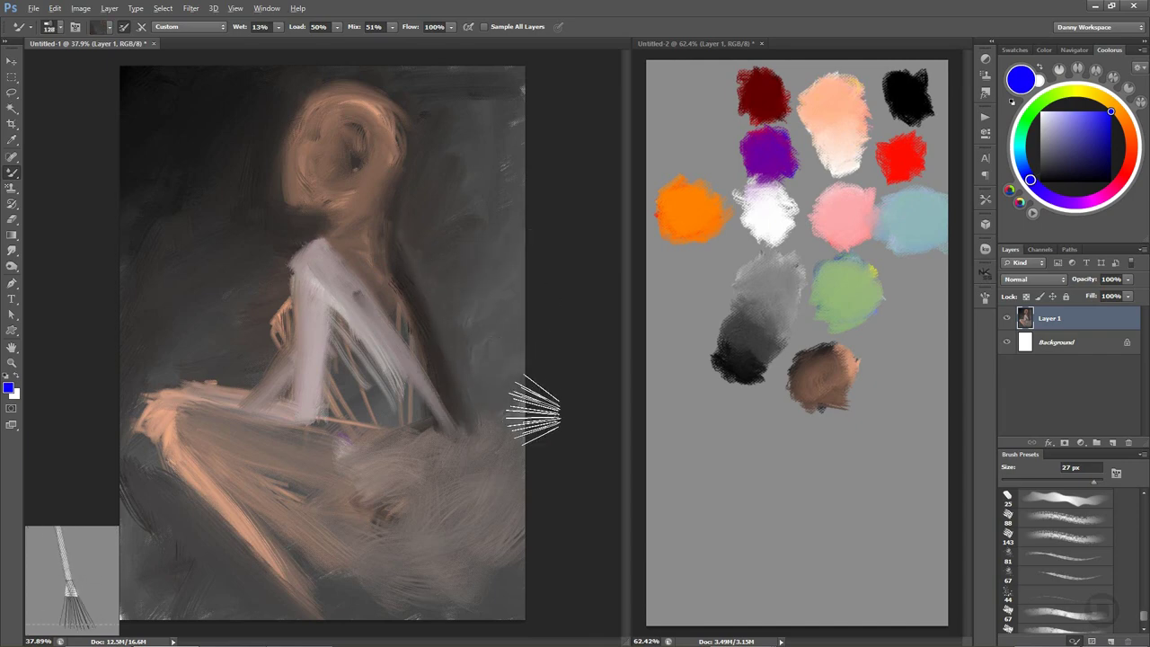
Trace light strokes along the head's right edge and down the neck.
{"action": "mouse_move", "coordinate": [466, 187]}
{"action": "left_mouse_down"}
{"action": "mouse_move", "coordinate": [472, 207]}
{"action": "mouse_move", "coordinate": [456, 201]}
{"action": "left_mouse_up"}
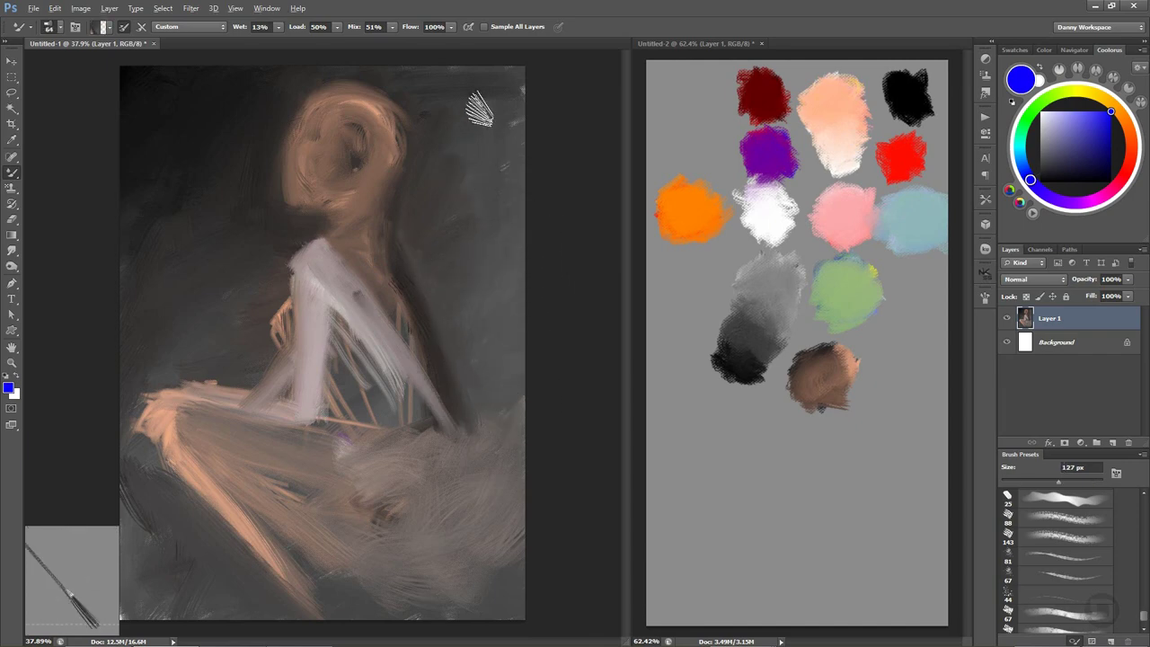
{"action": "mouse_move", "coordinate": [452, 162]}
{"action": "left_mouse_down"}
{"action": "mouse_move", "coordinate": [423, 106]}
{"action": "mouse_move", "coordinate": [386, 220]}
{"action": "left_mouse_up"}
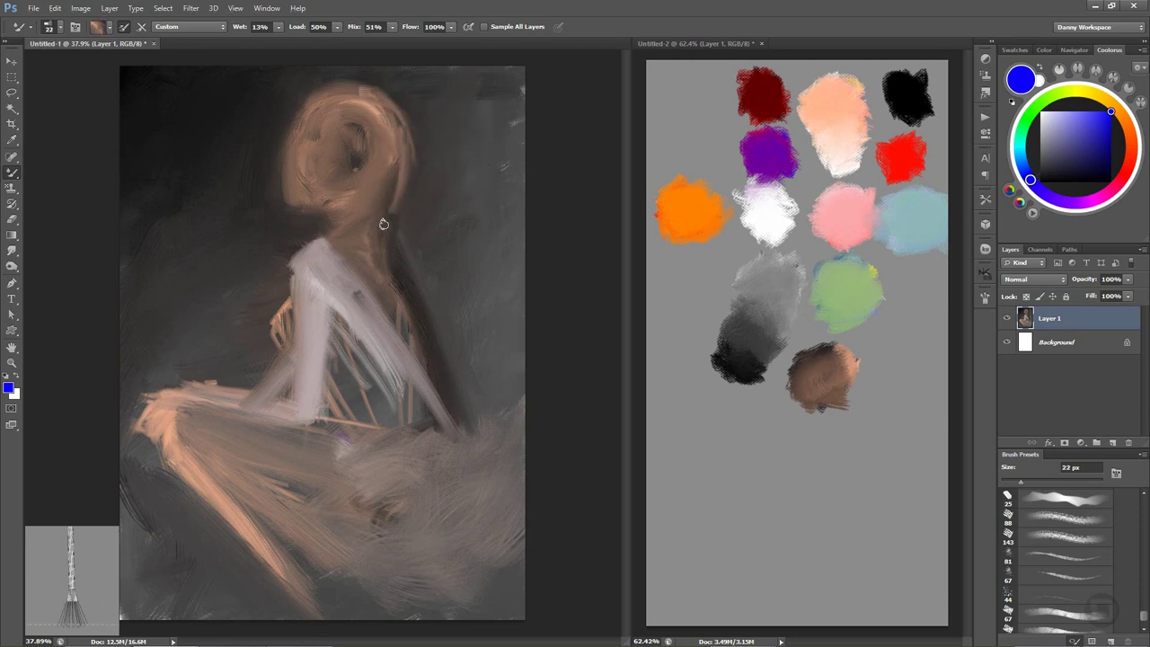
{"action": "left_click_drag", "start_coordinate": [368, 86], "coordinate": [420, 135]}
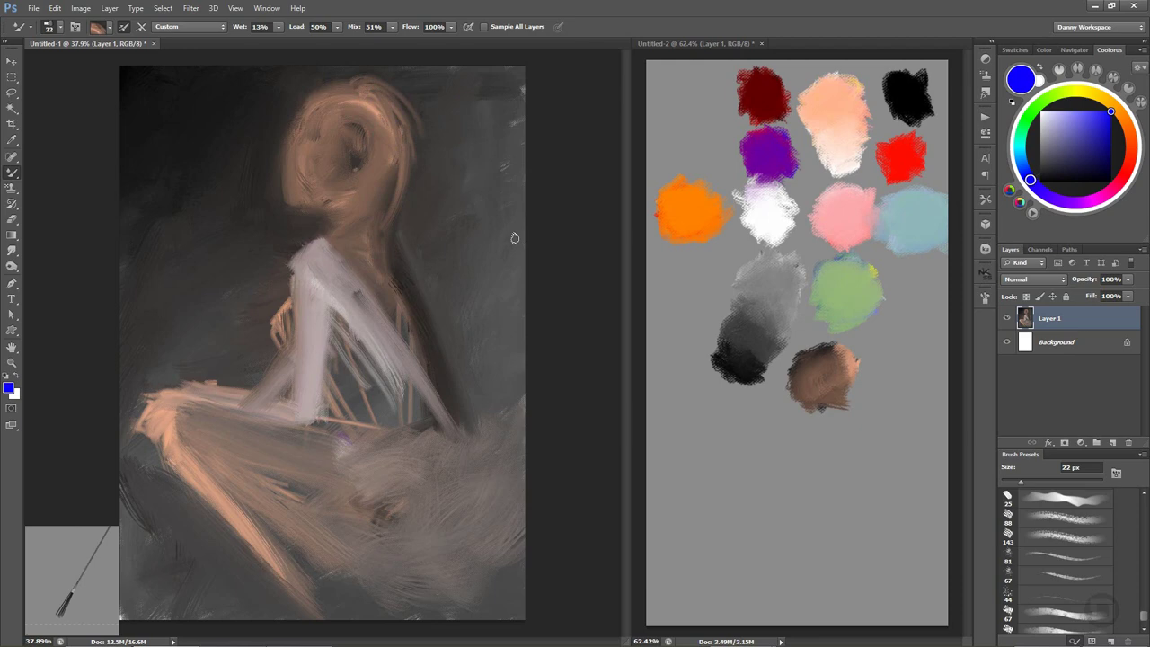
Load black paint and lay dark strokes over the top and right of the head.
{"action": "left_click", "coordinate": [914, 96]}
{"action": "left_click", "coordinate": [902, 117], "text": "alt"}
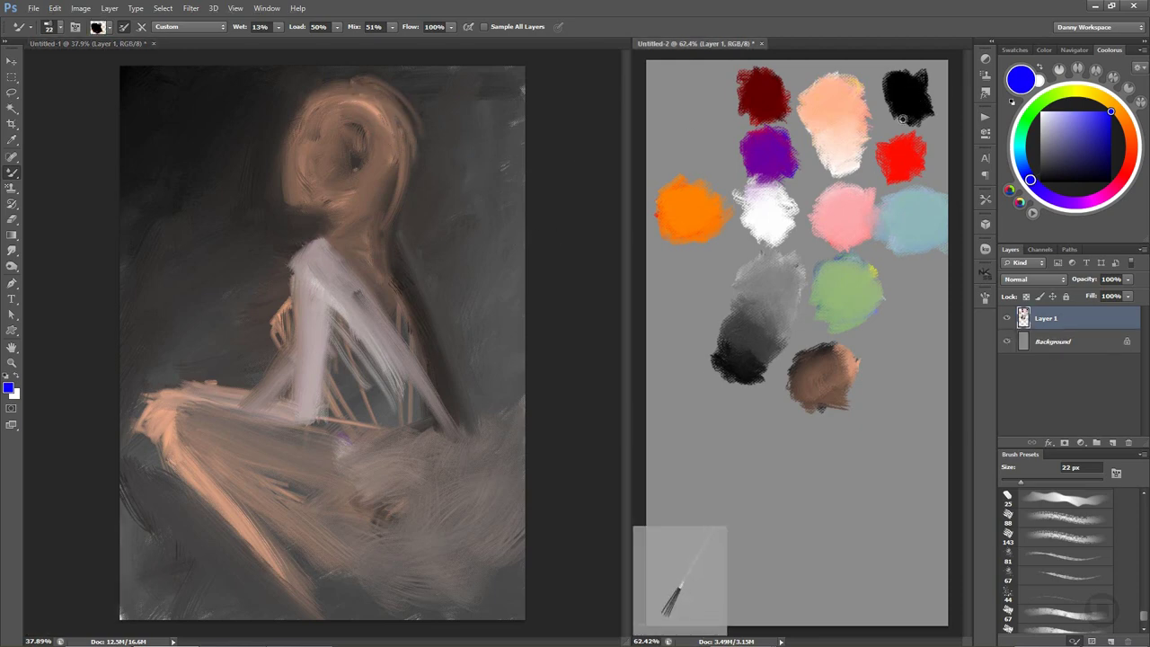
{"action": "left_click", "coordinate": [406, 153]}
{"action": "mouse_move", "coordinate": [364, 86]}
{"action": "left_mouse_down"}
{"action": "mouse_move", "coordinate": [404, 121]}
{"action": "mouse_move", "coordinate": [411, 139]}
{"action": "mouse_move", "coordinate": [392, 138]}
{"action": "mouse_move", "coordinate": [395, 158]}
{"action": "mouse_move", "coordinate": [391, 148]}
{"action": "mouse_move", "coordinate": [411, 153]}
{"action": "mouse_move", "coordinate": [400, 148]}
{"action": "left_mouse_up"}
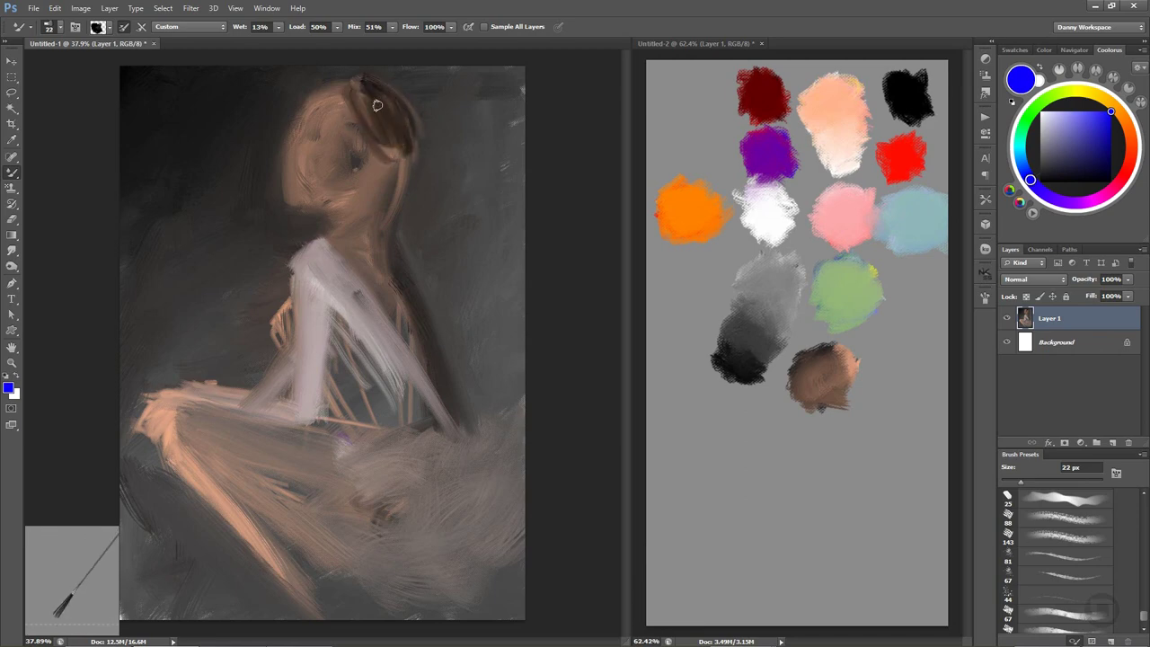
Build dark brown hair over the head's top and right edge, then soften the jaw with light brown.
{"action": "left_click", "coordinate": [916, 112], "text": "alt"}
{"action": "left_click", "coordinate": [409, 152]}
{"action": "left_click_drag", "start_coordinate": [359, 86], "coordinate": [409, 158]}
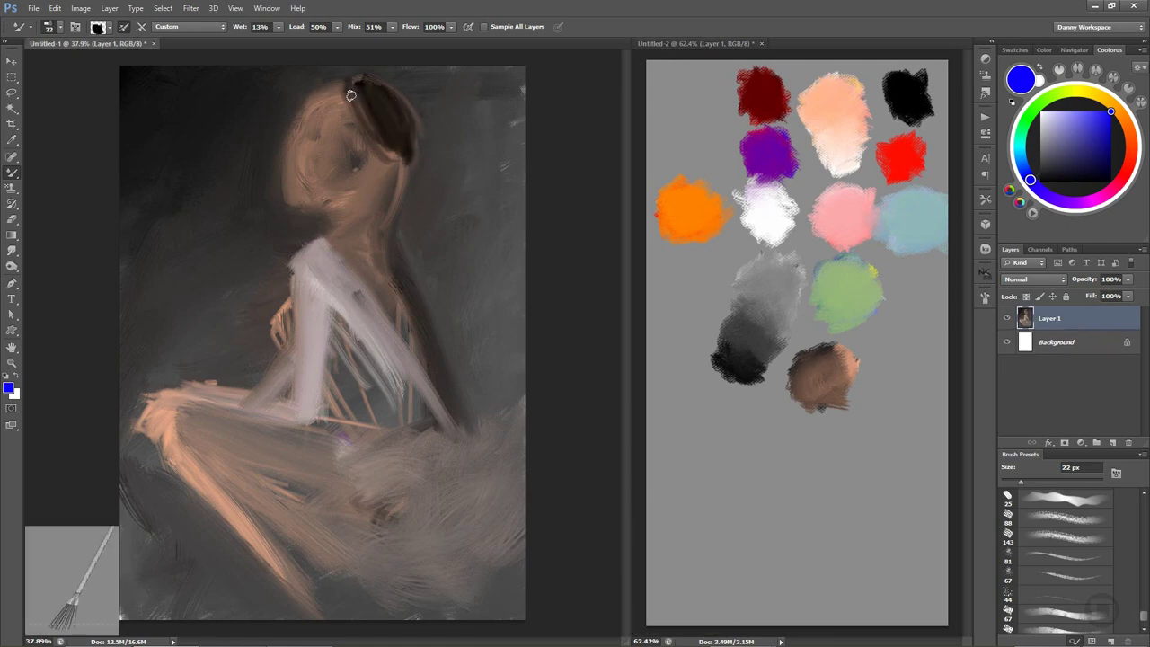
{"action": "left_click_drag", "start_coordinate": [355, 90], "coordinate": [310, 99]}
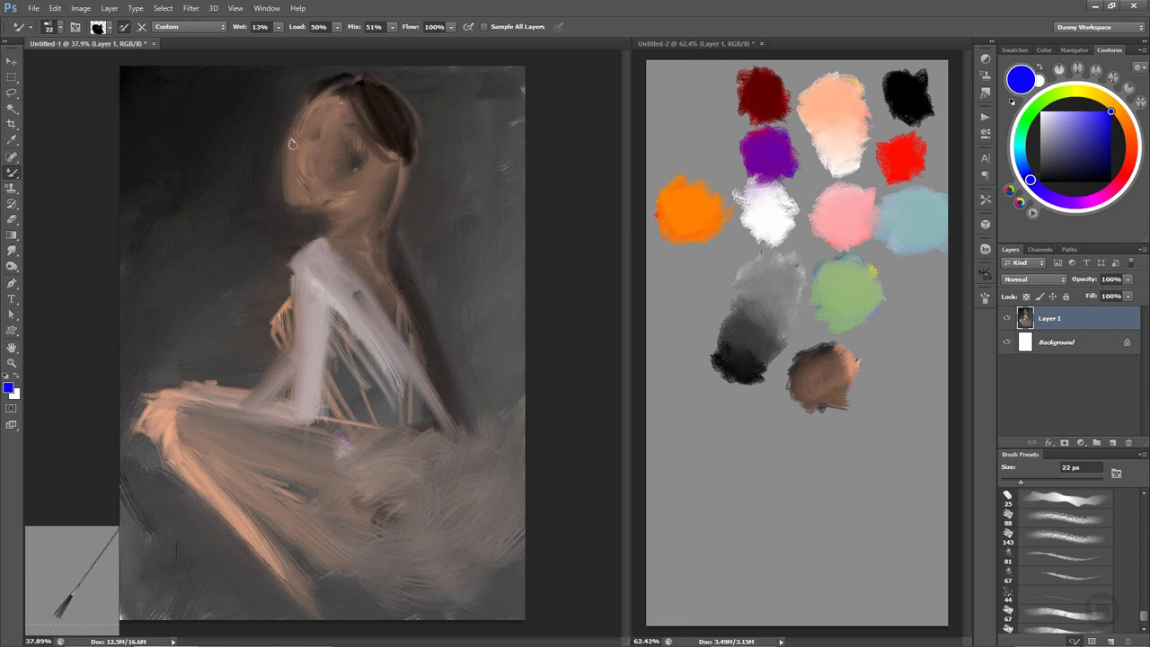
{"action": "mouse_move", "coordinate": [404, 157]}
{"action": "left_mouse_down"}
{"action": "mouse_move", "coordinate": [400, 193]}
{"action": "mouse_move", "coordinate": [395, 169]}
{"action": "mouse_move", "coordinate": [404, 180]}
{"action": "mouse_move", "coordinate": [385, 174]}
{"action": "left_mouse_up"}
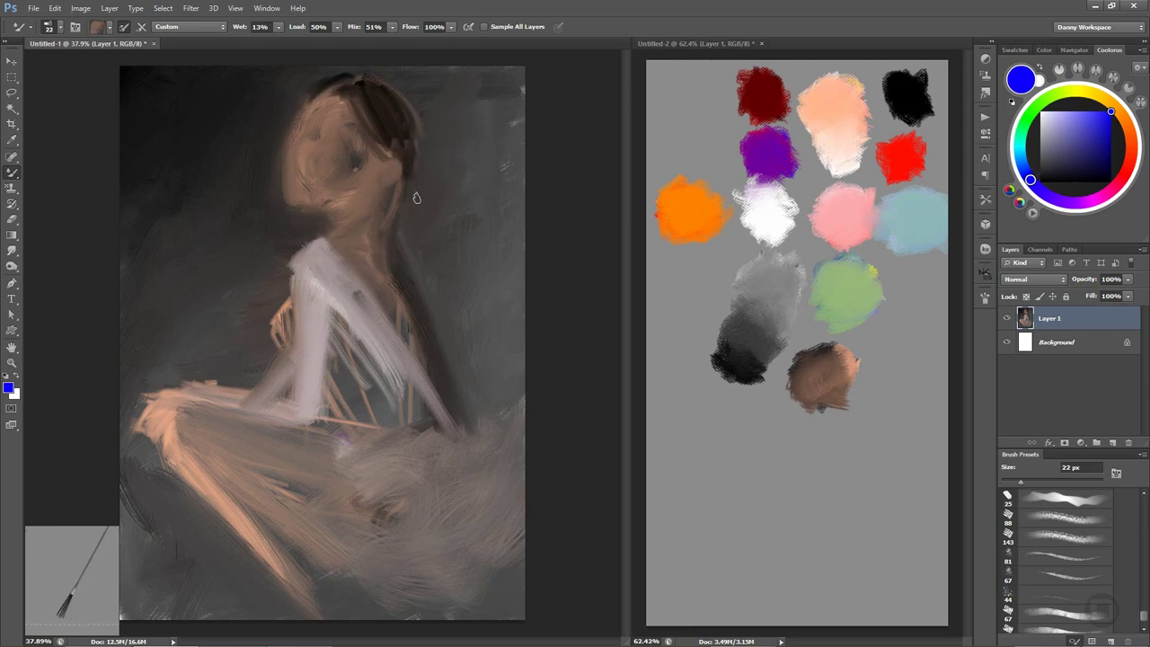
{"action": "mouse_move", "coordinate": [315, 212]}
{"action": "left_mouse_down"}
{"action": "mouse_move", "coordinate": [297, 209]}
{"action": "mouse_move", "coordinate": [340, 226]}
{"action": "mouse_move", "coordinate": [296, 259]}
{"action": "mouse_move", "coordinate": [308, 264]}
{"action": "mouse_move", "coordinate": [301, 292]}
{"action": "left_mouse_up"}
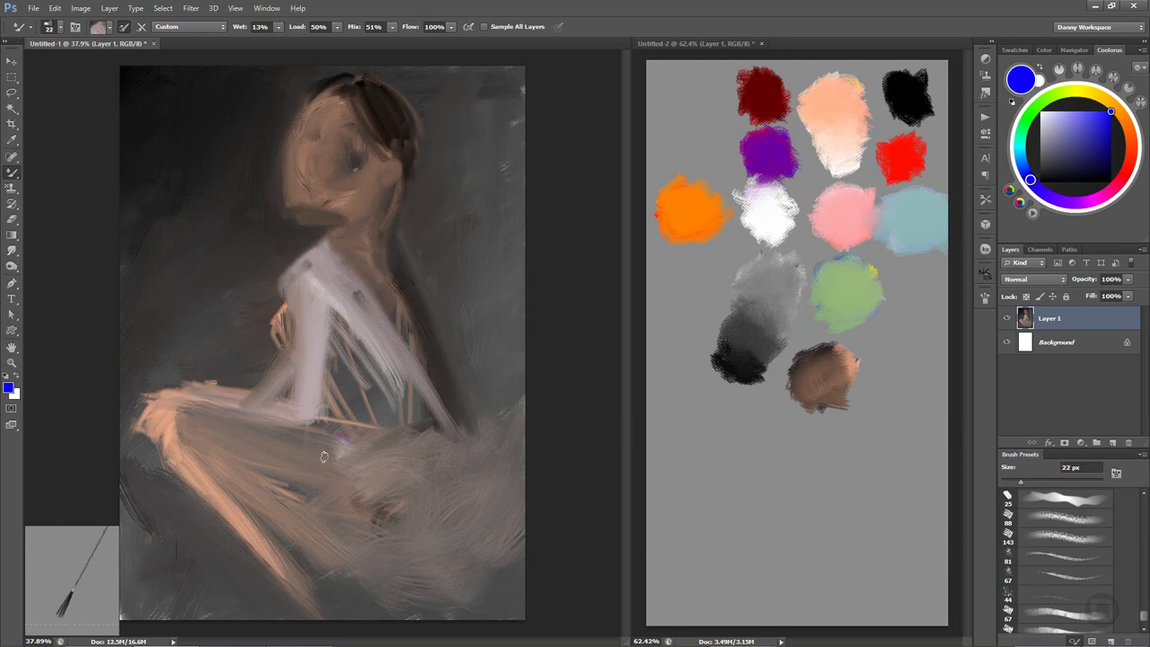
Brighten the torso and forearm with pale white strokes, then load pinkish-white and skin tone for the hand.
{"action": "left_click", "coordinate": [842, 159]}
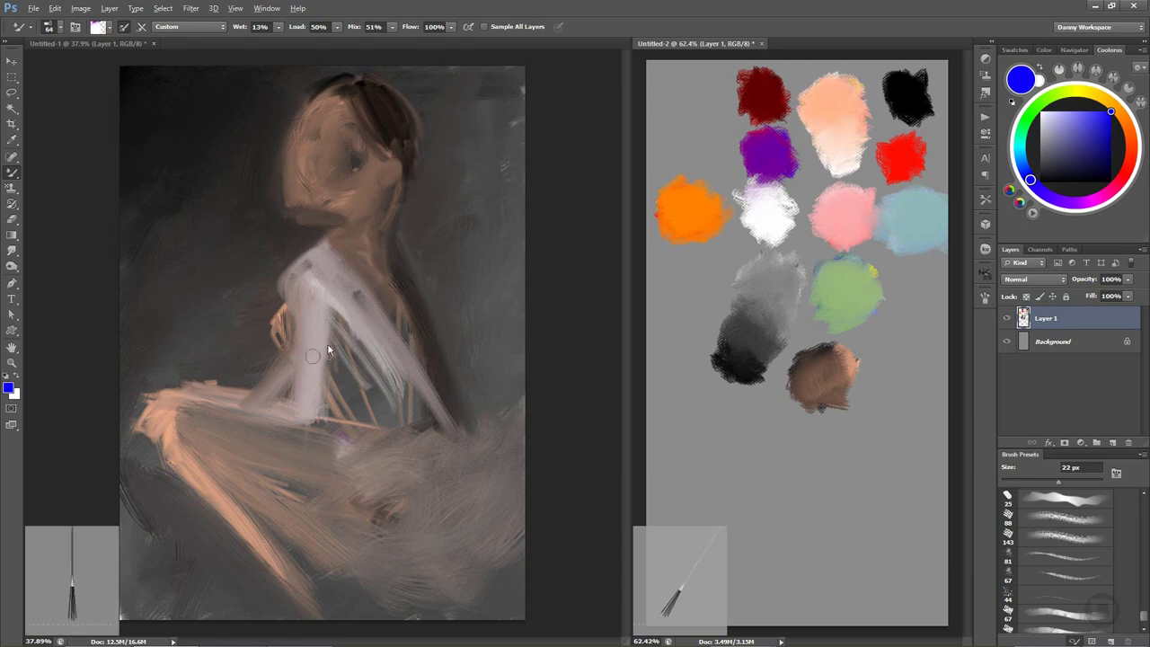
{"action": "mouse_move", "coordinate": [305, 292]}
{"action": "left_mouse_down"}
{"action": "mouse_move", "coordinate": [316, 415]}
{"action": "mouse_move", "coordinate": [241, 422]}
{"action": "left_mouse_up"}
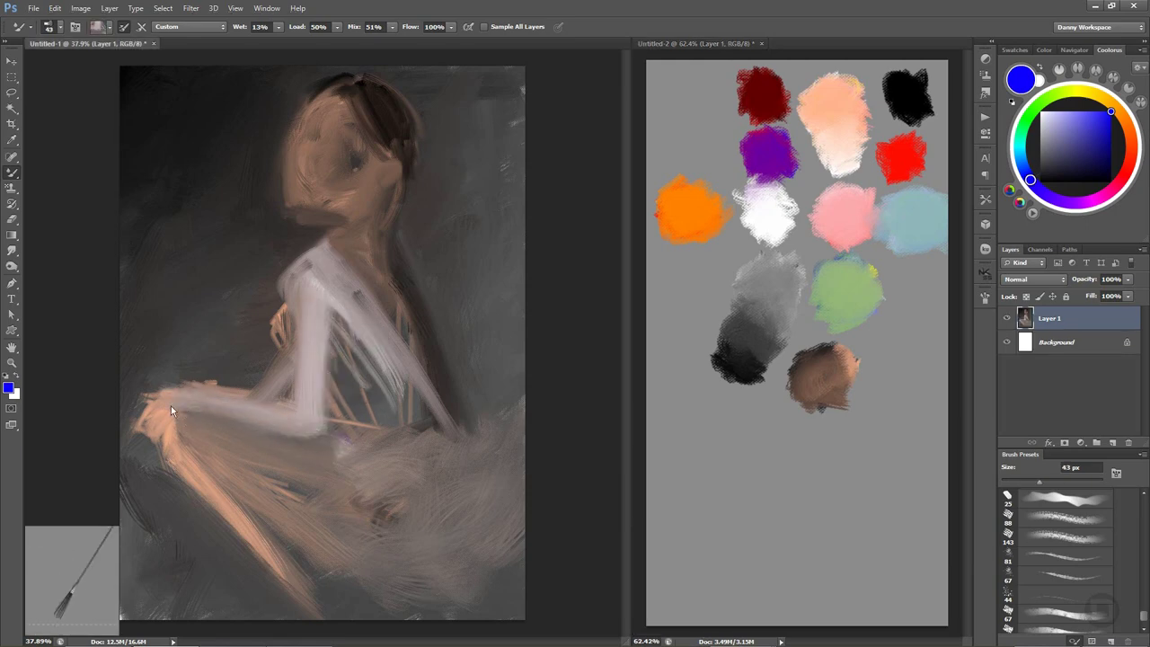
{"action": "left_click_drag", "start_coordinate": [208, 377], "coordinate": [114, 461]}
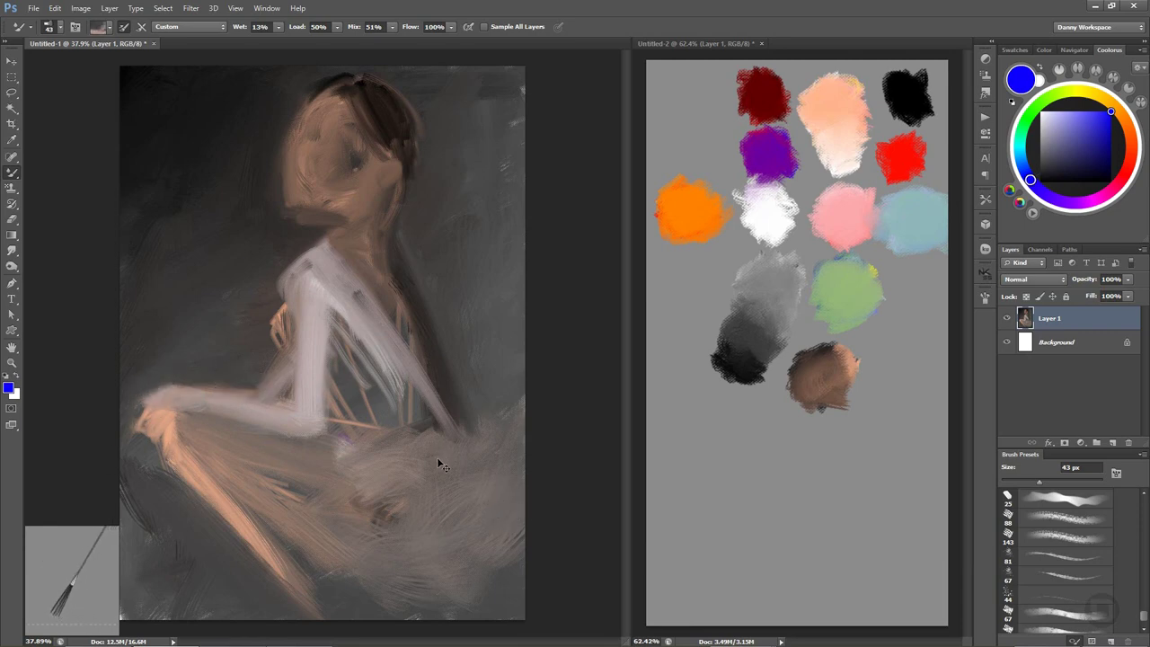
{"action": "mouse_move", "coordinate": [300, 313]}
{"action": "left_mouse_down"}
{"action": "mouse_move", "coordinate": [293, 335]}
{"action": "mouse_move", "coordinate": [286, 312]}
{"action": "mouse_move", "coordinate": [306, 284]}
{"action": "mouse_move", "coordinate": [281, 322]}
{"action": "left_mouse_up"}
{"action": "left_click", "coordinate": [805, 208], "text": "alt"}
{"action": "left_click", "coordinate": [286, 312], "text": "alt"}
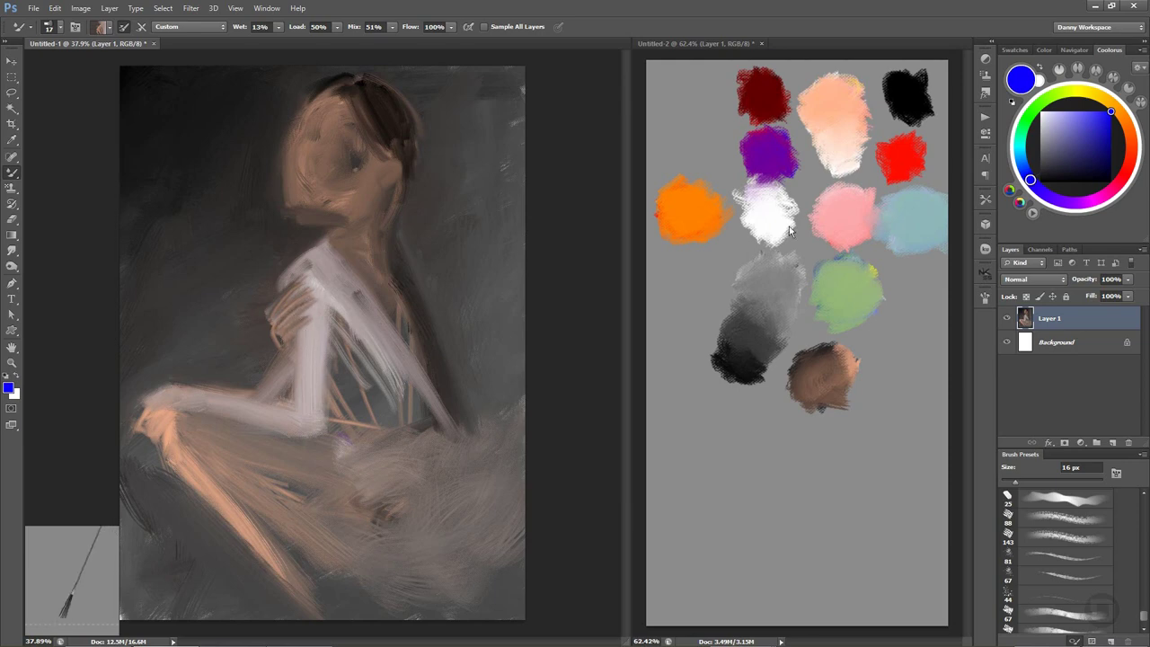
Paint peach on the shoulder and hand, then sample canvas skin tones to lighten the neck.
{"action": "left_click", "coordinate": [842, 103], "text": "alt"}
{"action": "mouse_move", "coordinate": [309, 297]}
{"action": "left_mouse_down"}
{"action": "mouse_move", "coordinate": [286, 327]}
{"action": "mouse_move", "coordinate": [302, 287]}
{"action": "mouse_move", "coordinate": [326, 292]}
{"action": "left_mouse_up"}
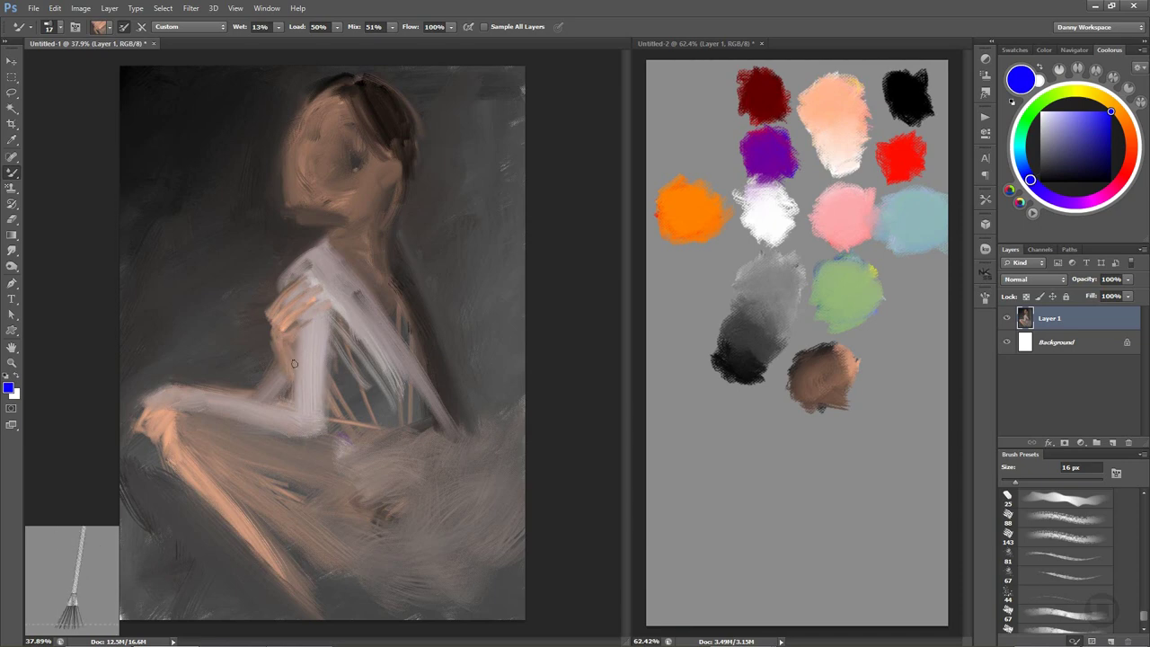
{"action": "left_click", "coordinate": [282, 189], "text": "alt"}
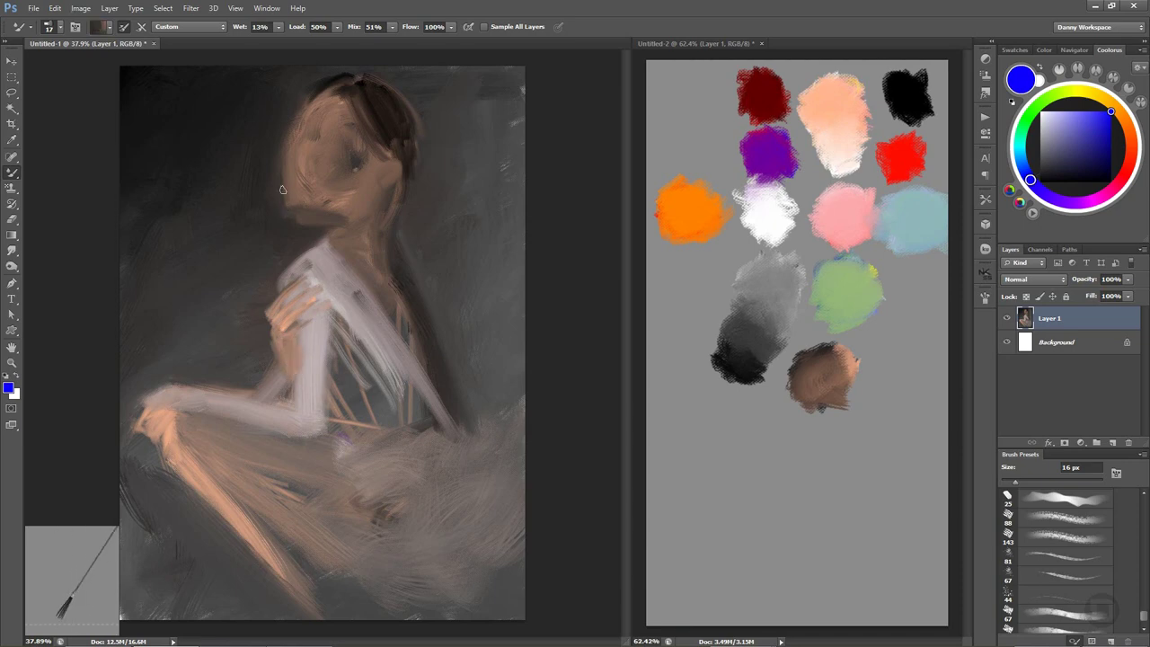
{"action": "left_click", "coordinate": [315, 216], "text": "alt"}
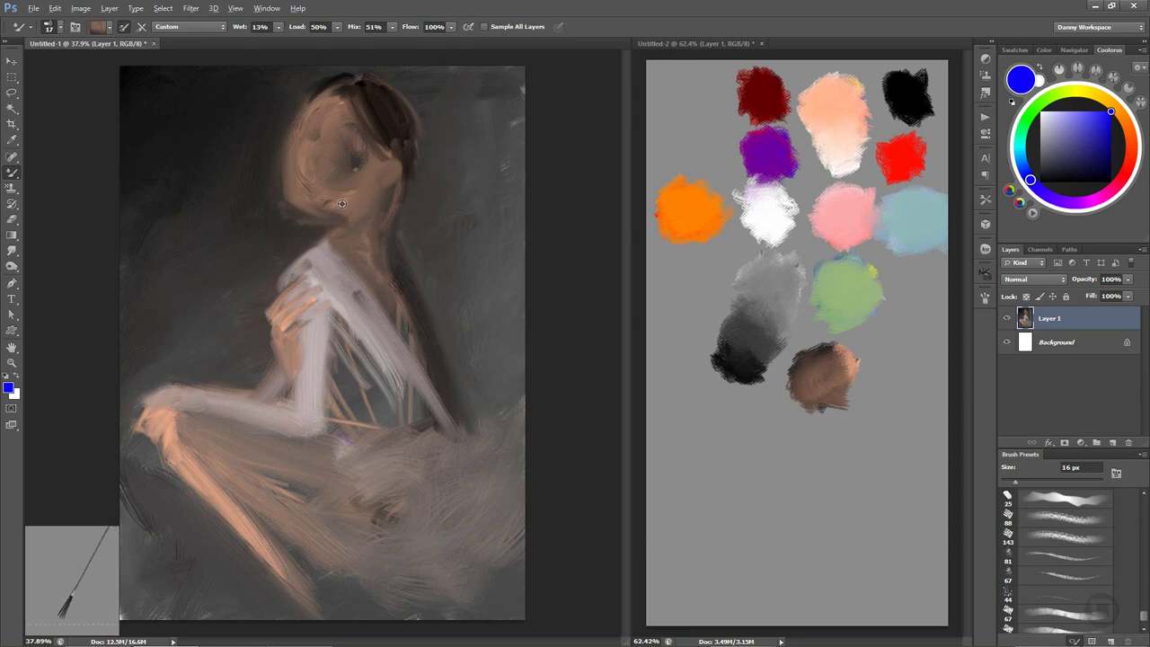
{"action": "left_click", "coordinate": [297, 212], "text": "alt"}
{"action": "left_click", "coordinate": [338, 222], "text": "alt"}
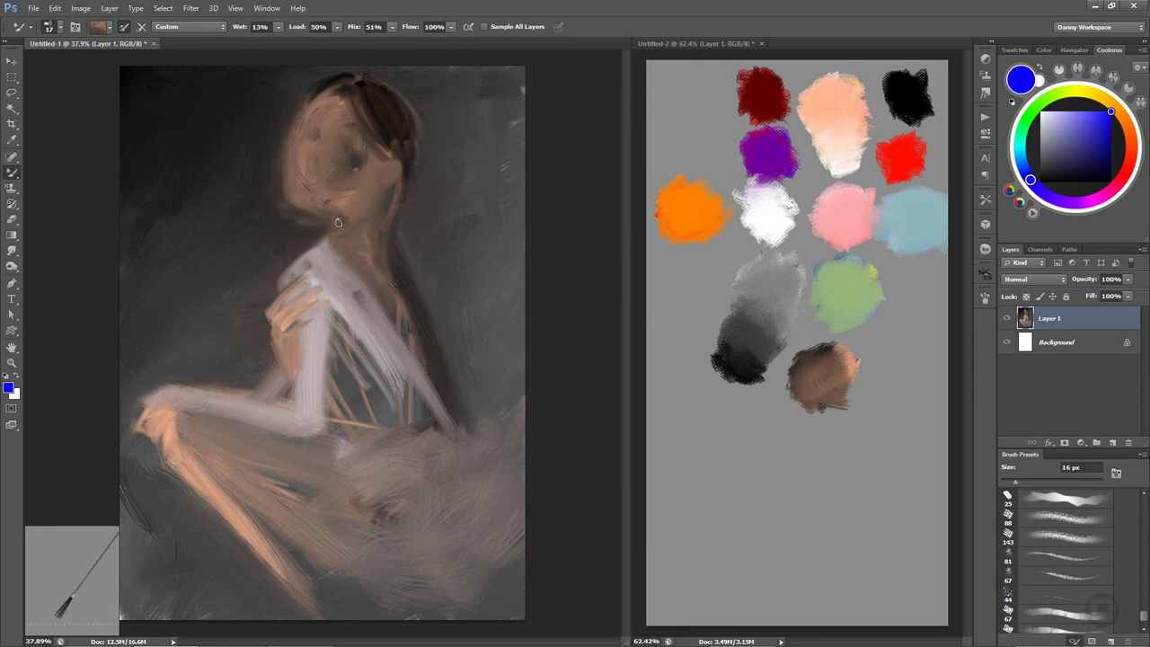
{"action": "left_click", "coordinate": [347, 206], "text": "alt"}
{"action": "left_click_drag", "start_coordinate": [337, 201], "coordinate": [324, 238]}
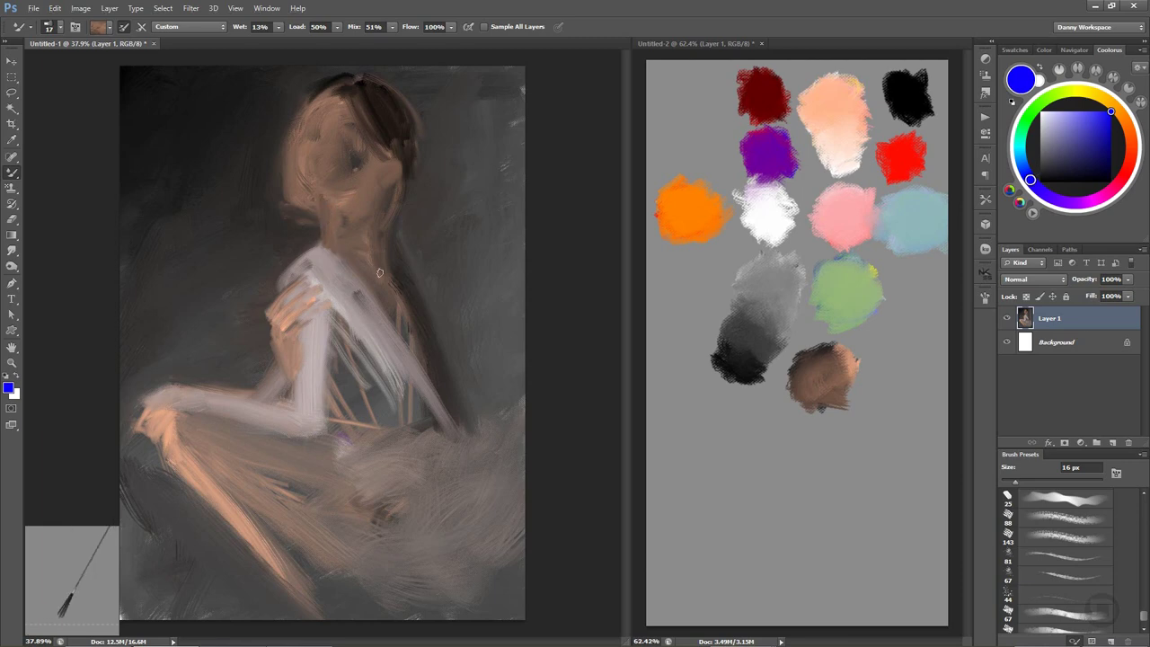
Sweep palette peach across the neck and brighten the cheek and forehead with a 48 px brush.
{"action": "left_click", "coordinate": [812, 144], "text": "alt"}
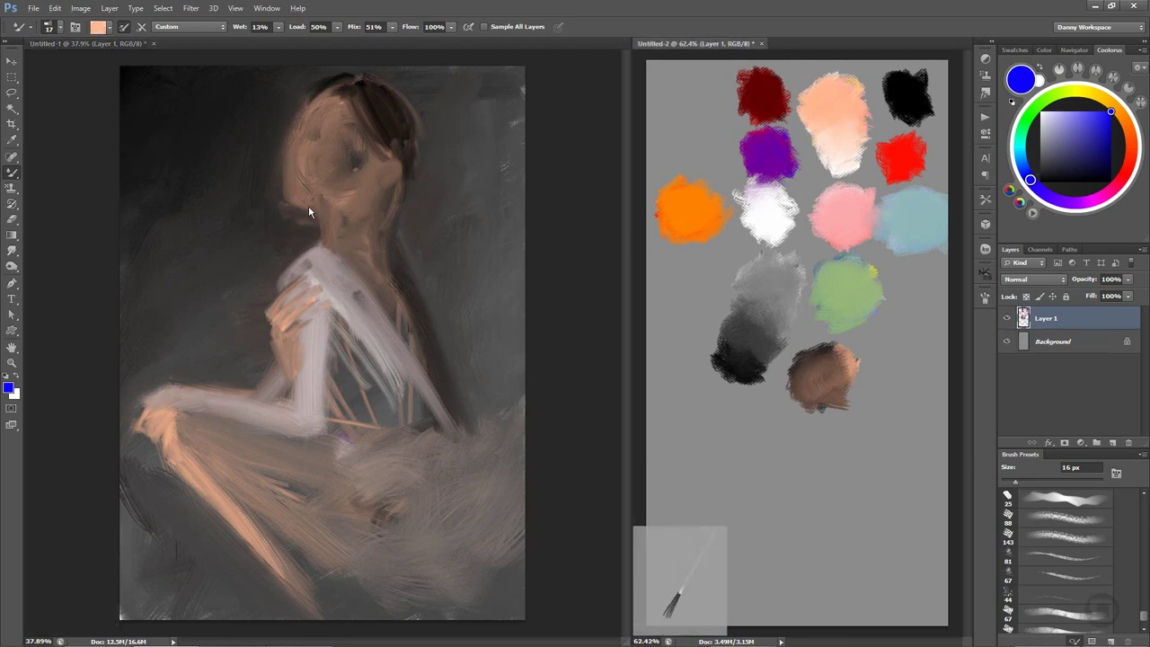
{"action": "mouse_move", "coordinate": [293, 196]}
{"action": "left_mouse_down"}
{"action": "mouse_move", "coordinate": [366, 208]}
{"action": "mouse_move", "coordinate": [343, 202]}
{"action": "mouse_move", "coordinate": [370, 186]}
{"action": "mouse_move", "coordinate": [338, 191]}
{"action": "mouse_move", "coordinate": [347, 204]}
{"action": "mouse_move", "coordinate": [367, 194]}
{"action": "mouse_move", "coordinate": [352, 167]}
{"action": "mouse_move", "coordinate": [352, 215]}
{"action": "left_mouse_up"}
{"action": "key", "text": "bracketright"}
{"action": "key", "text": "bracketright"}
{"action": "key", "text": "bracketright"}
{"action": "mouse_move", "coordinate": [364, 153]}
{"action": "left_mouse_down"}
{"action": "mouse_move", "coordinate": [346, 197]}
{"action": "mouse_move", "coordinate": [365, 169]}
{"action": "mouse_move", "coordinate": [333, 199]}
{"action": "mouse_move", "coordinate": [318, 99]}
{"action": "left_mouse_up"}
{"action": "key", "text": "bracketleft"}
{"action": "key", "text": "bracketleft"}
{"action": "key", "text": "bracketleft"}
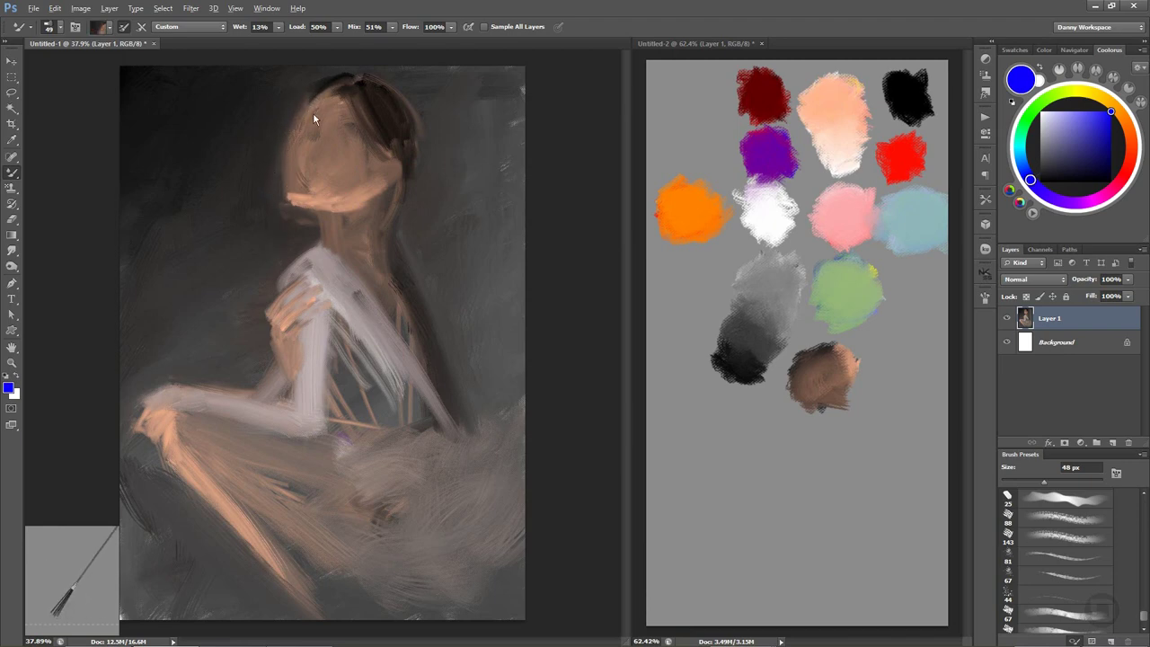
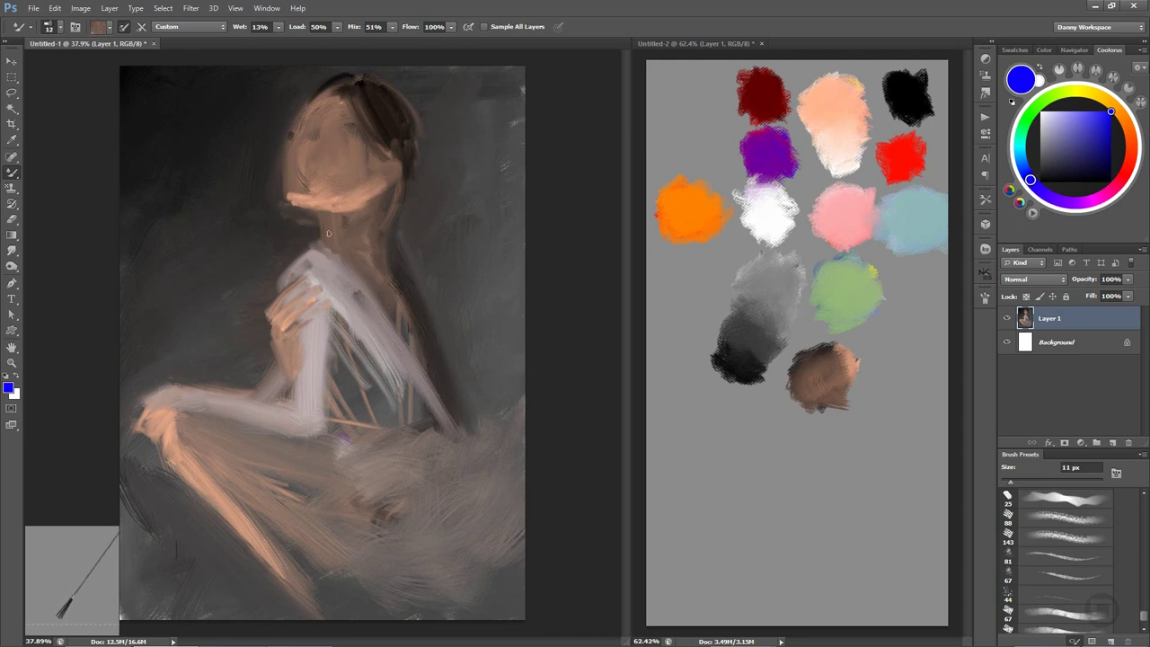
Brush light peach from the swatch document over the neck, shoulder and chest with a larger brush.
{"action": "left_click_drag", "start_coordinate": [328, 233], "coordinate": [315, 250]}
{"action": "mouse_move", "coordinate": [342, 259]}
{"action": "left_mouse_down"}
{"action": "mouse_move", "coordinate": [358, 282]}
{"action": "mouse_move", "coordinate": [335, 267]}
{"action": "left_mouse_up"}
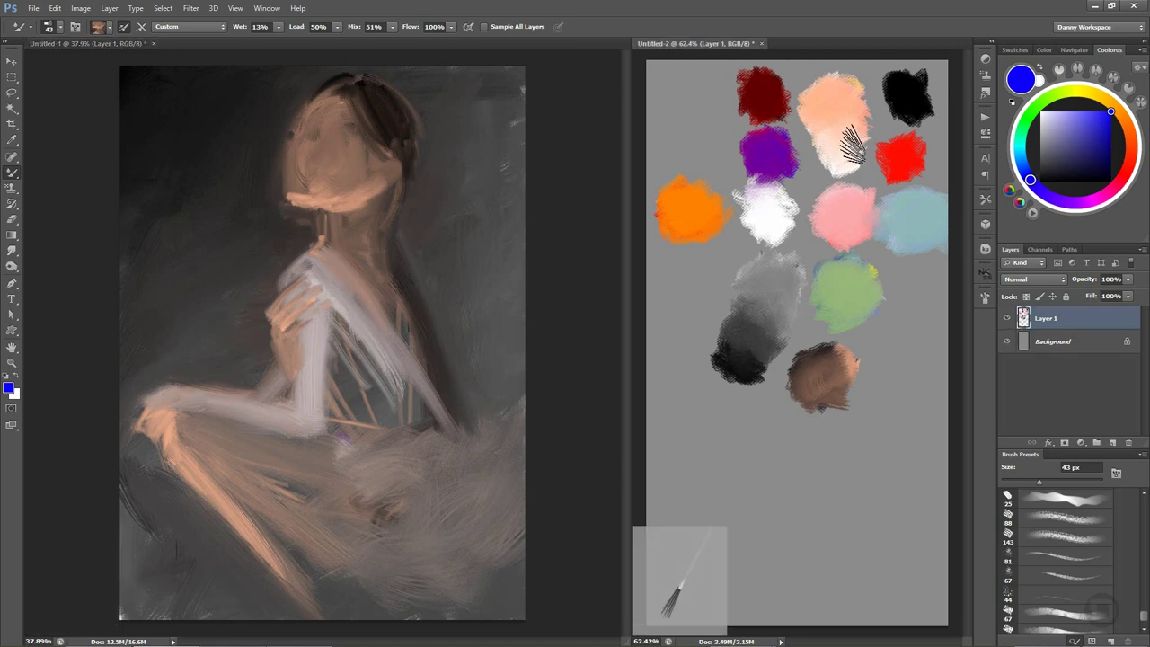
{"action": "left_click", "coordinate": [821, 148], "text": "alt"}
{"action": "left_click_drag", "start_coordinate": [344, 266], "coordinate": [391, 340]}
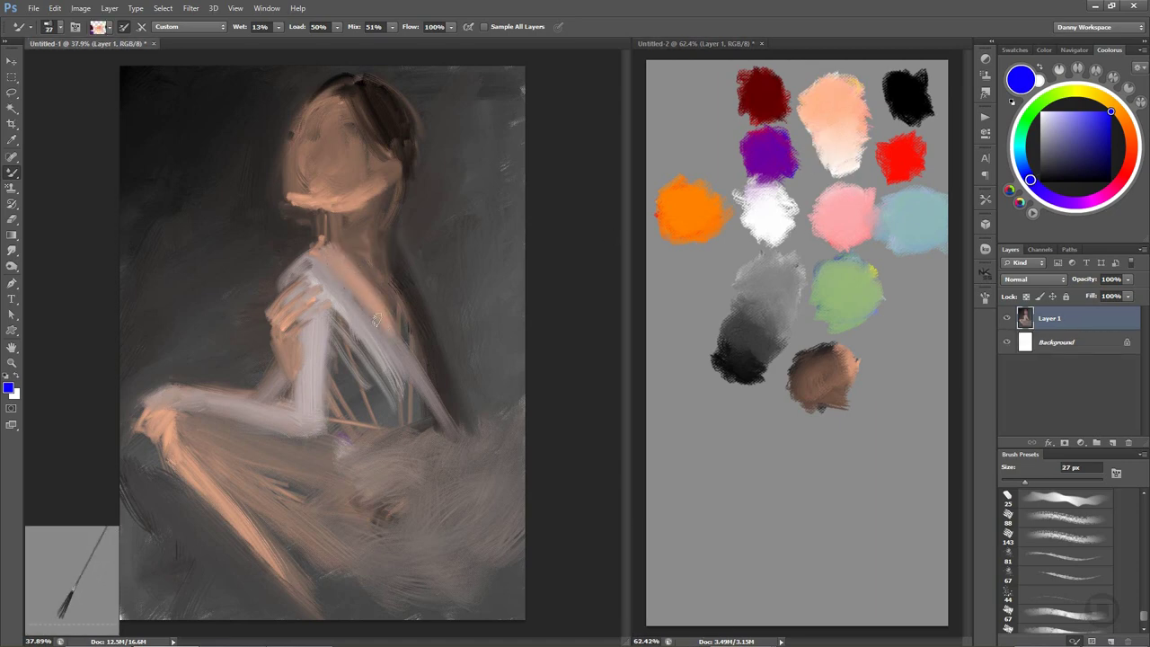
{"action": "left_click_drag", "start_coordinate": [356, 288], "coordinate": [383, 333]}
{"action": "left_click_drag", "start_coordinate": [321, 274], "coordinate": [393, 344]}
{"action": "left_click_drag", "start_coordinate": [360, 309], "coordinate": [404, 360]}
{"action": "mouse_move", "coordinate": [368, 283]}
{"action": "left_mouse_down"}
{"action": "mouse_move", "coordinate": [412, 361]}
{"action": "mouse_move", "coordinate": [402, 326]}
{"action": "left_mouse_up"}
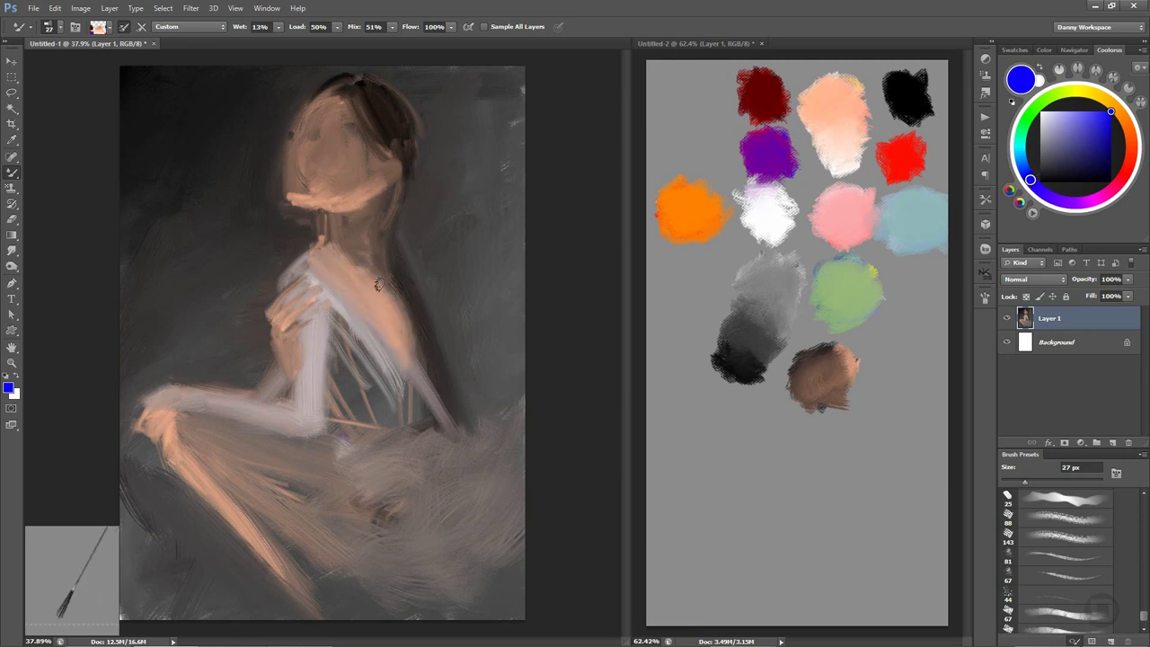
{"action": "mouse_move", "coordinate": [346, 251]}
{"action": "left_mouse_down"}
{"action": "mouse_move", "coordinate": [406, 316]}
{"action": "mouse_move", "coordinate": [384, 275]}
{"action": "mouse_move", "coordinate": [404, 318]}
{"action": "mouse_move", "coordinate": [395, 231]}
{"action": "left_mouse_up"}
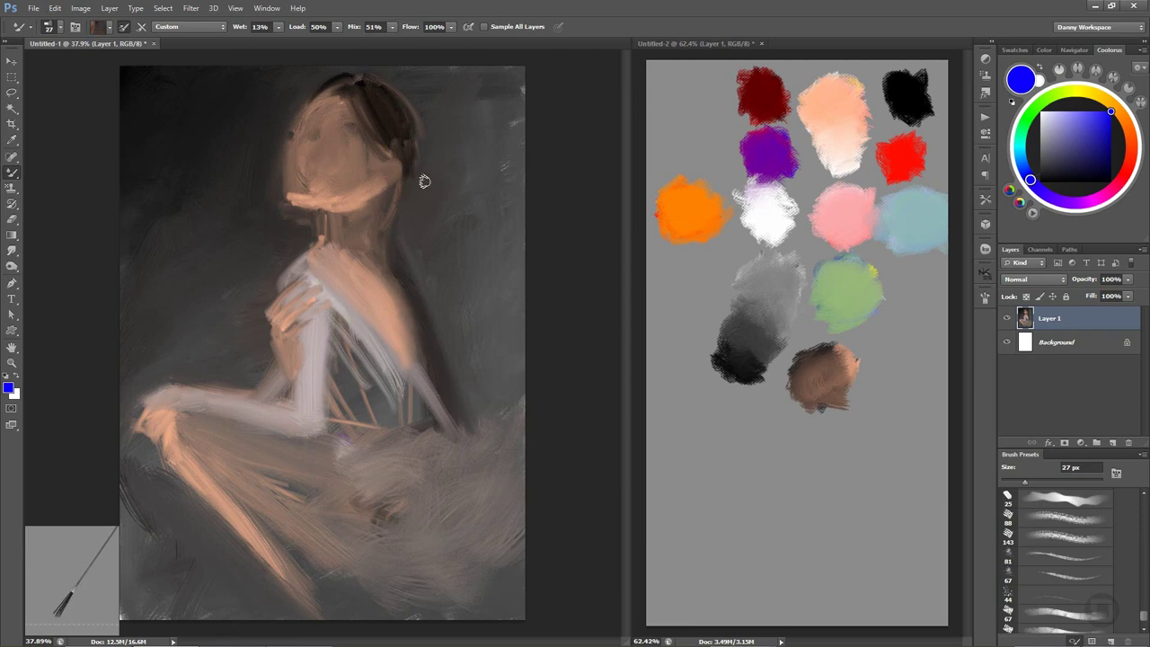
Resize the brush to about 22 px and darken the forehead and nose profile with sampled dark hair colour.
{"action": "left_click_drag", "start_coordinate": [418, 136], "coordinate": [405, 102]}
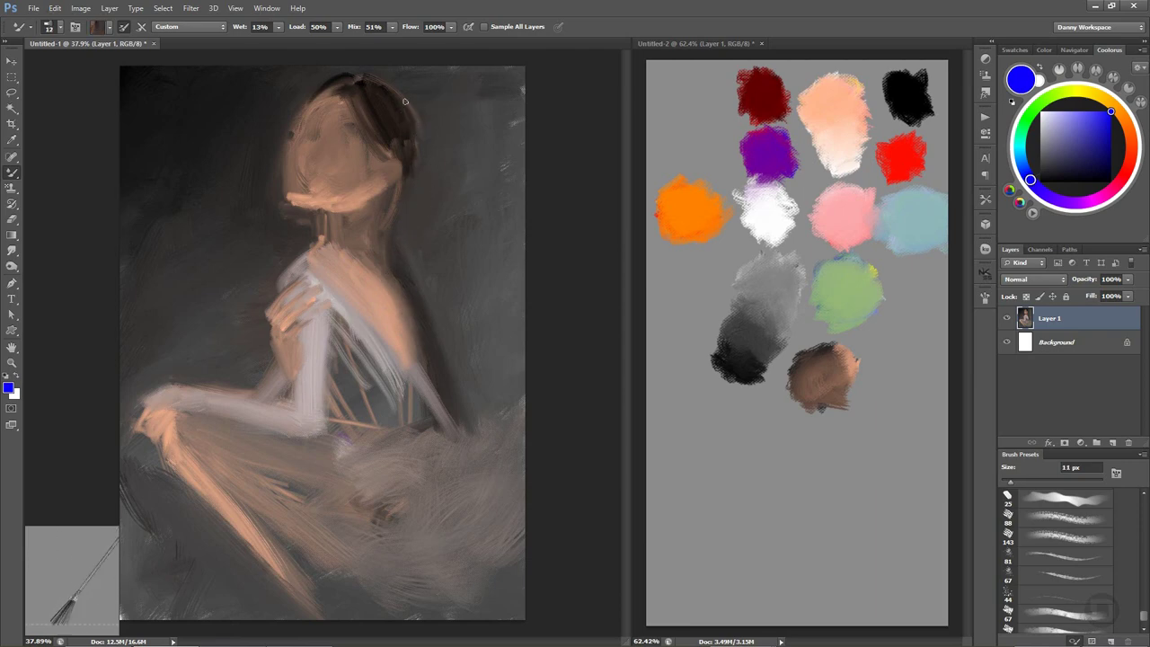
{"action": "left_click", "coordinate": [925, 95], "text": "alt"}
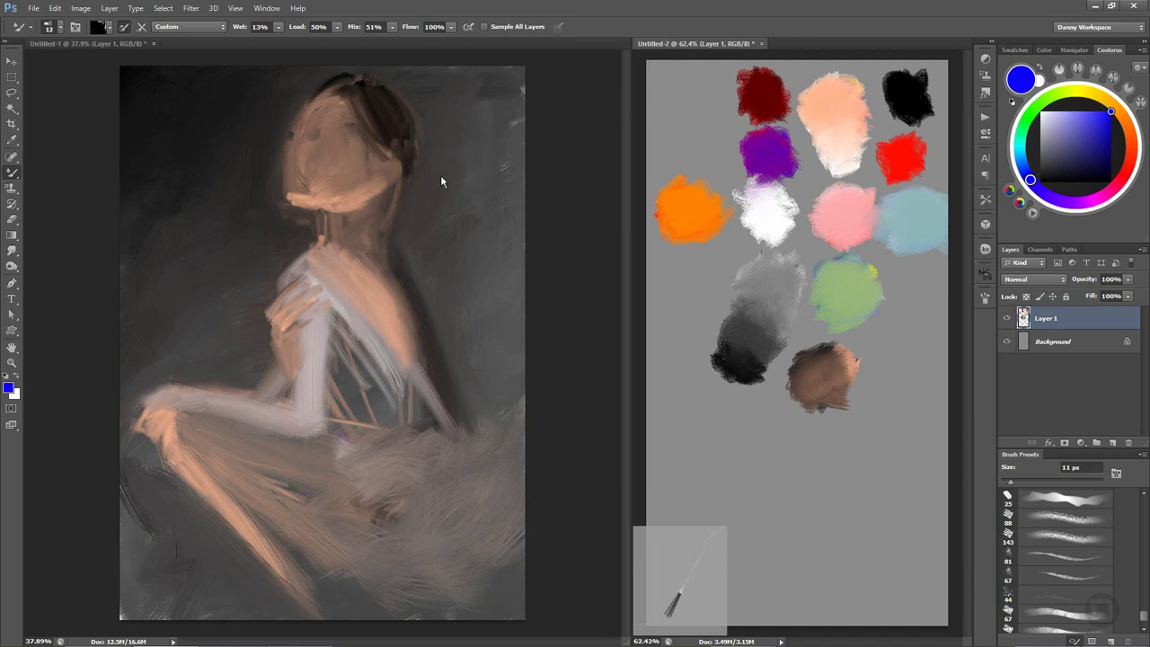
{"action": "right_click", "coordinate": [403, 108], "text": "alt"}
{"action": "mouse_move", "coordinate": [403, 101]}
{"action": "left_mouse_down"}
{"action": "mouse_move", "coordinate": [418, 185]}
{"action": "mouse_move", "coordinate": [411, 270]}
{"action": "mouse_move", "coordinate": [427, 321]}
{"action": "left_mouse_up"}
{"action": "left_click_drag", "start_coordinate": [405, 200], "coordinate": [415, 200]}
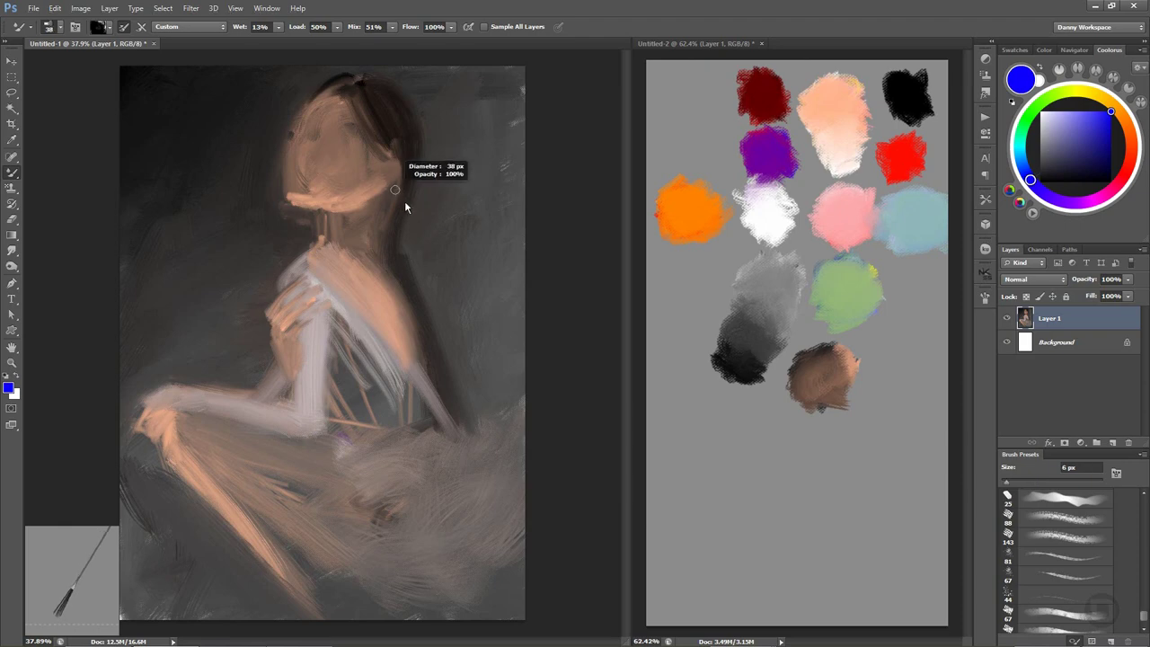
{"action": "left_click", "coordinate": [383, 205], "text": "alt"}
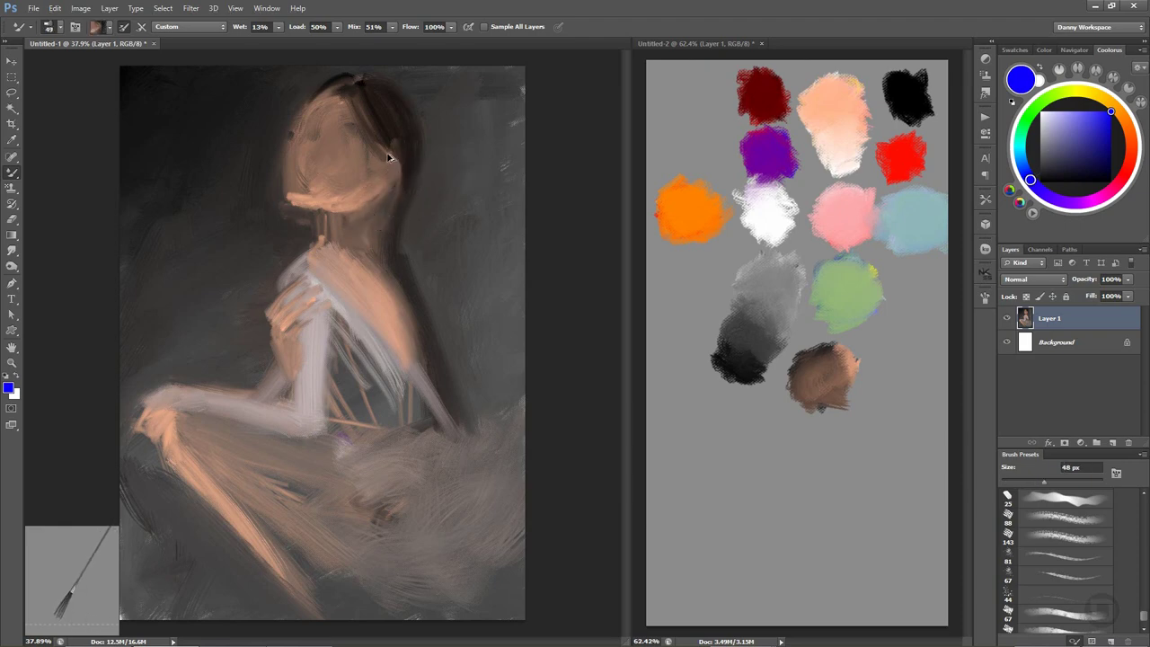
{"action": "mouse_move", "coordinate": [415, 186]}
{"action": "left_mouse_down"}
{"action": "mouse_move", "coordinate": [386, 192]}
{"action": "mouse_move", "coordinate": [367, 216]}
{"action": "left_mouse_up"}
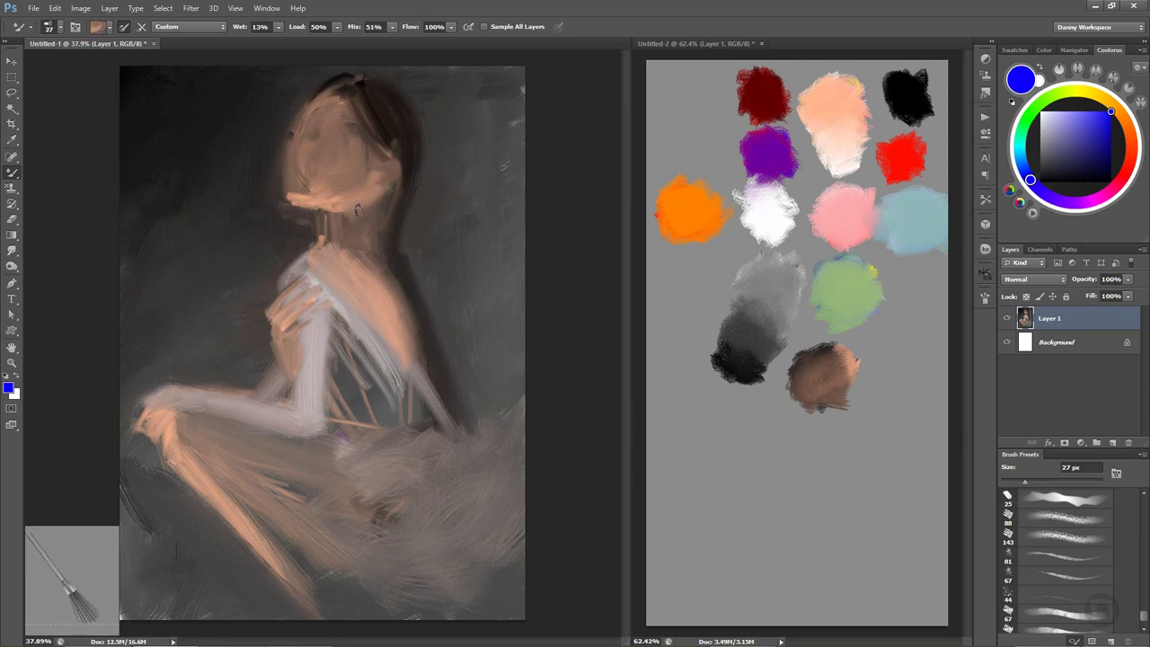
{"action": "left_click", "coordinate": [310, 223], "text": "alt"}
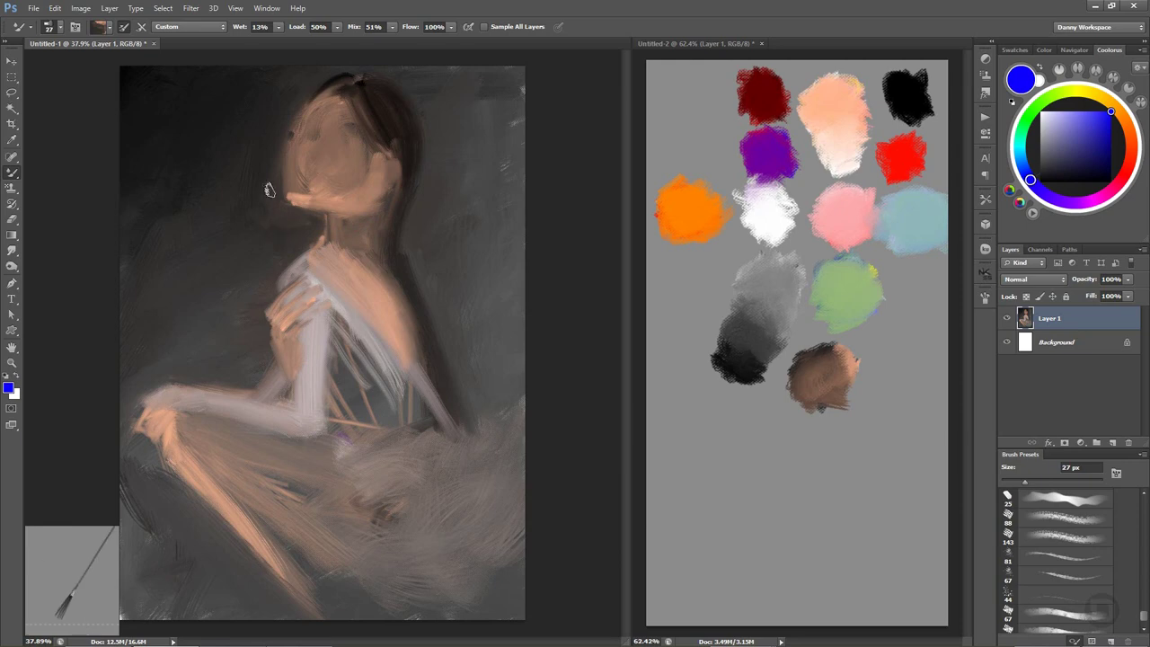
{"action": "left_click", "coordinate": [300, 115], "text": "alt"}
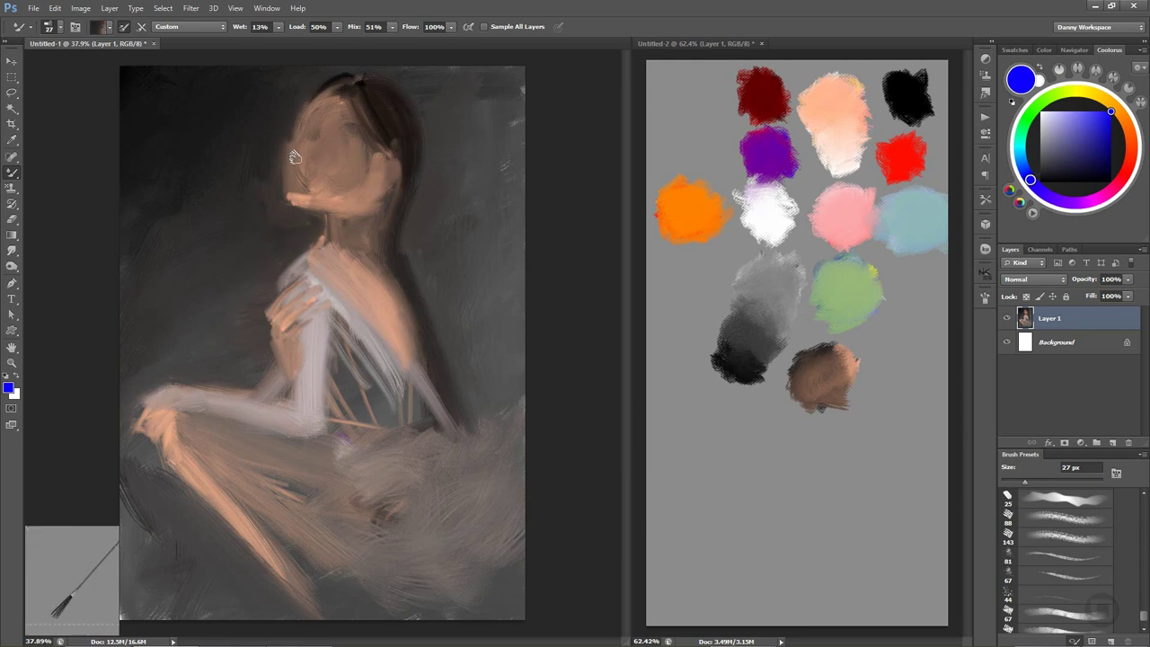
{"action": "mouse_move", "coordinate": [294, 157]}
{"action": "left_mouse_down"}
{"action": "mouse_move", "coordinate": [282, 190]}
{"action": "mouse_move", "coordinate": [320, 189]}
{"action": "mouse_move", "coordinate": [262, 239]}
{"action": "left_mouse_up"}
Zoom in and repaint the face profile and front of the neck in skin tone with a 20 px brush.
{"action": "scroll", "coordinate": [357, 151], "scroll_direction": "up", "scroll_amount": 4}
{"action": "mouse_move", "coordinate": [263, 178]}
{"action": "left_mouse_down"}
{"action": "mouse_move", "coordinate": [266, 250]}
{"action": "mouse_move", "coordinate": [288, 238]}
{"action": "left_mouse_up"}
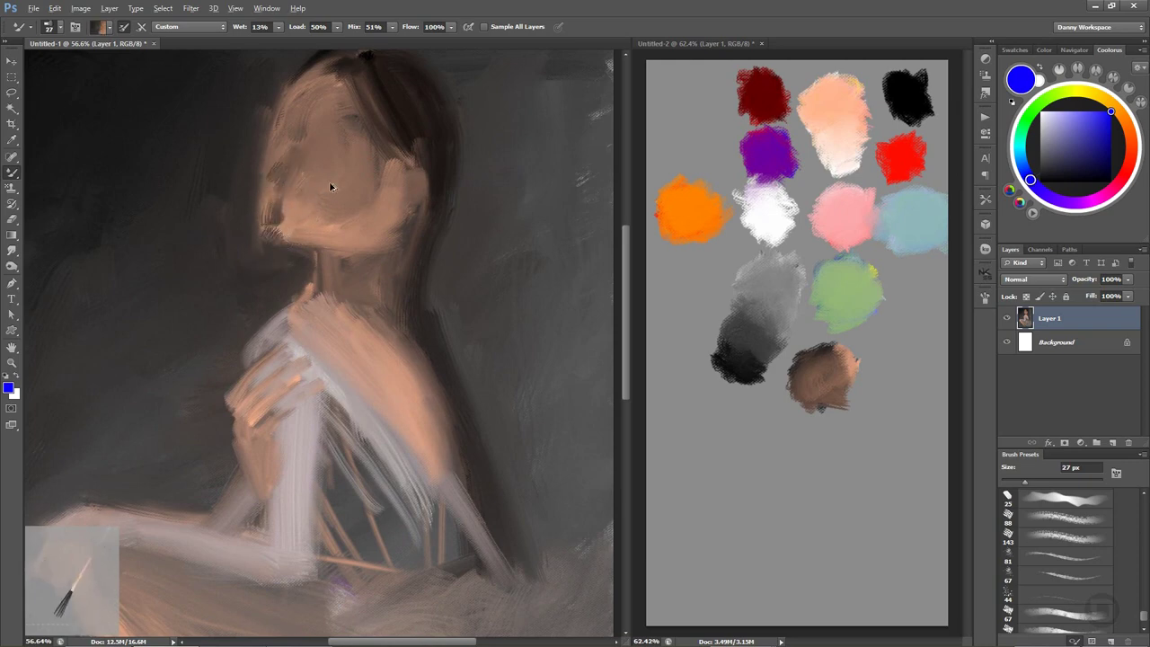
{"action": "mouse_move", "coordinate": [298, 148]}
{"action": "left_mouse_down"}
{"action": "mouse_move", "coordinate": [274, 198]}
{"action": "mouse_move", "coordinate": [301, 253]}
{"action": "mouse_move", "coordinate": [406, 246]}
{"action": "mouse_move", "coordinate": [333, 249]}
{"action": "left_mouse_up"}
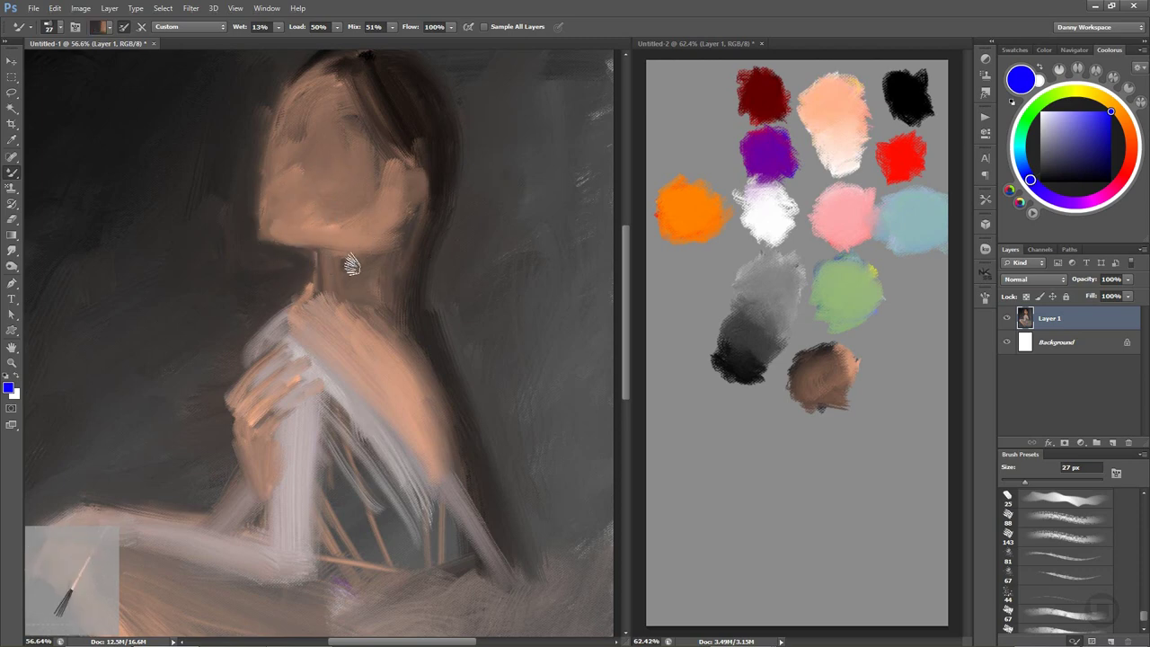
{"action": "right_click", "coordinate": [325, 253], "text": "alt"}
{"action": "left_click_drag", "start_coordinate": [320, 268], "coordinate": [340, 321]}
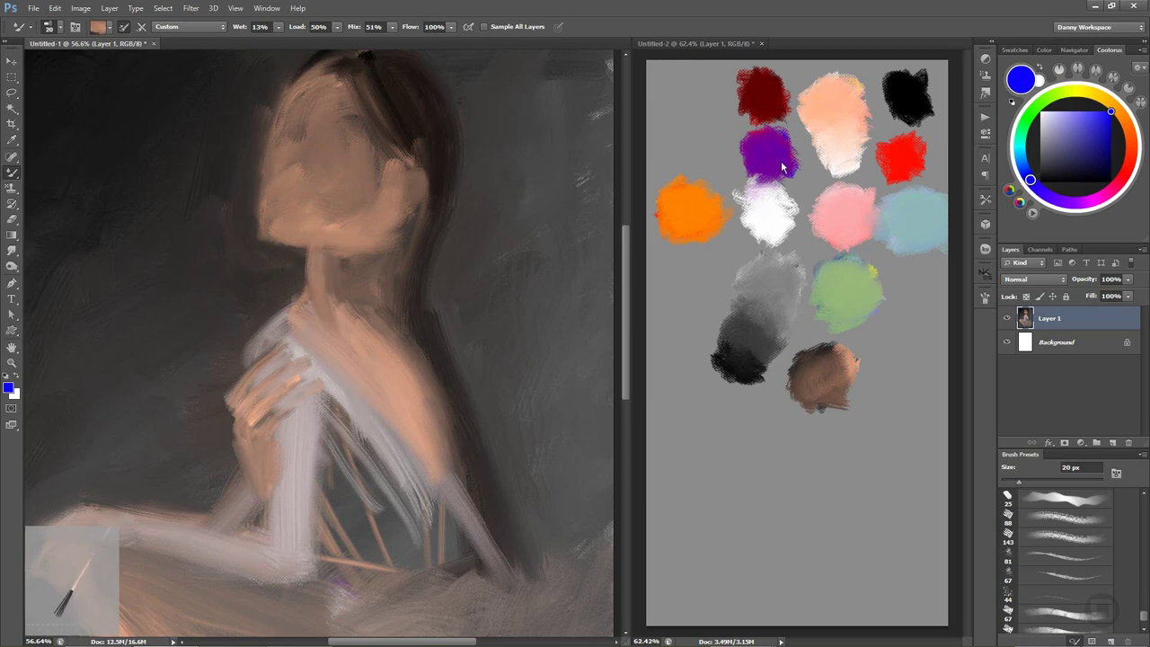
Paint swatch peach over the chest and collarbone and lighten the top of the shoulder.
{"action": "left_click", "coordinate": [837, 109], "text": "alt"}
{"action": "mouse_move", "coordinate": [302, 321]}
{"action": "left_mouse_down"}
{"action": "mouse_move", "coordinate": [339, 341]}
{"action": "mouse_move", "coordinate": [329, 313]}
{"action": "mouse_move", "coordinate": [342, 300]}
{"action": "mouse_move", "coordinate": [355, 307]}
{"action": "mouse_move", "coordinate": [296, 306]}
{"action": "mouse_move", "coordinate": [266, 340]}
{"action": "mouse_move", "coordinate": [254, 396]}
{"action": "left_mouse_up"}
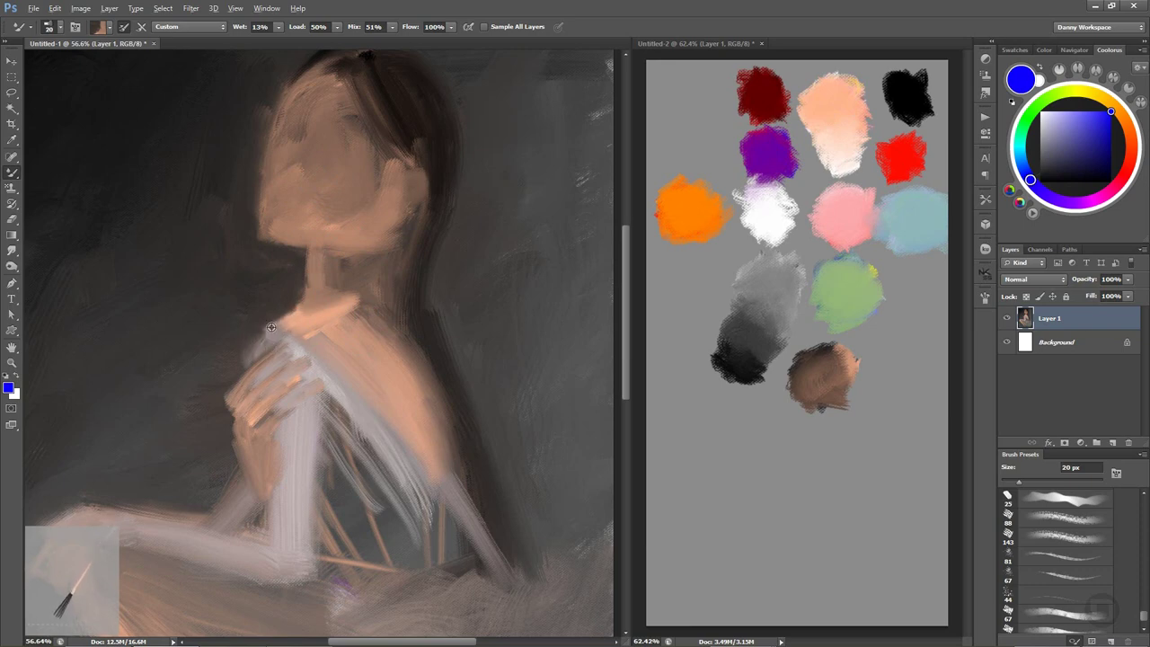
{"action": "left_click_drag", "start_coordinate": [267, 319], "coordinate": [307, 347]}
Add a dark hair strand beside the face and shadow along the back of the shoulder.
{"action": "left_click_drag", "start_coordinate": [398, 223], "coordinate": [376, 175]}
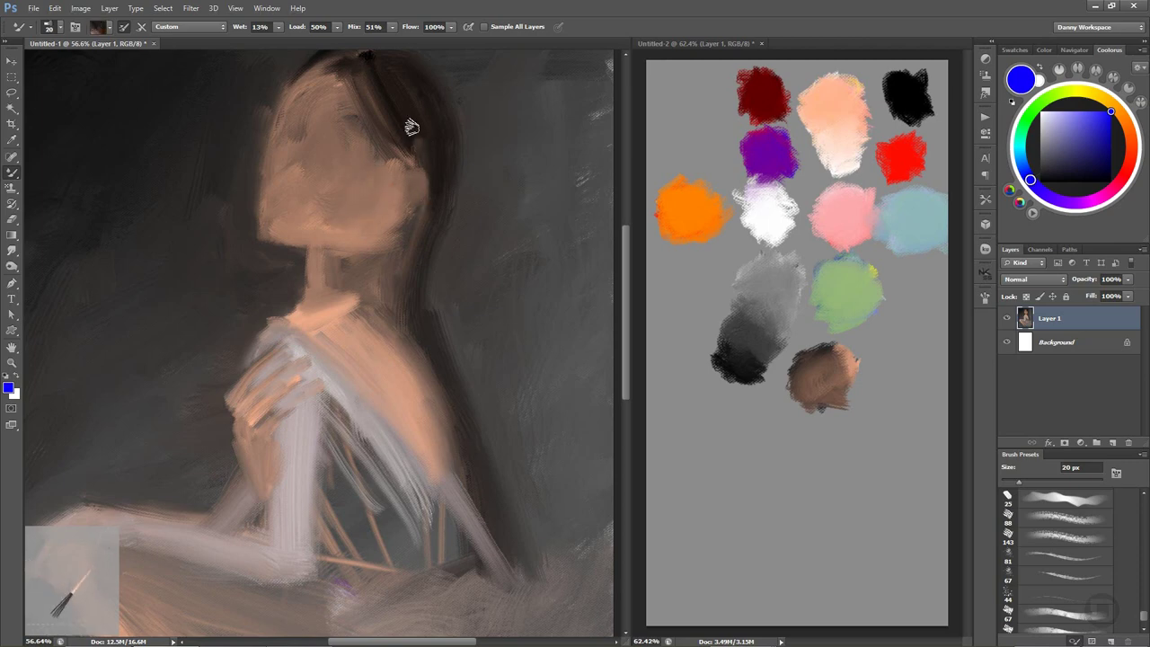
{"action": "left_click_drag", "start_coordinate": [405, 120], "coordinate": [454, 333]}
{"action": "left_click_drag", "start_coordinate": [449, 287], "coordinate": [432, 413]}
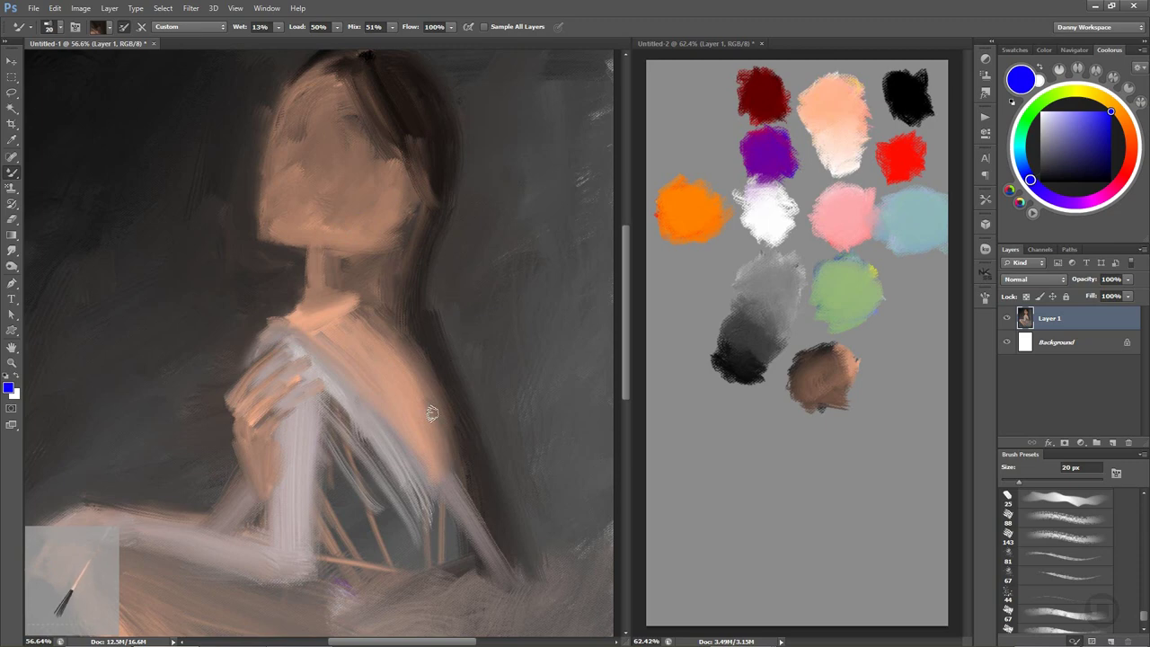
{"action": "mouse_move", "coordinate": [408, 473]}
{"action": "left_mouse_down"}
{"action": "mouse_move", "coordinate": [488, 559]}
{"action": "mouse_move", "coordinate": [449, 341]}
{"action": "left_mouse_up"}
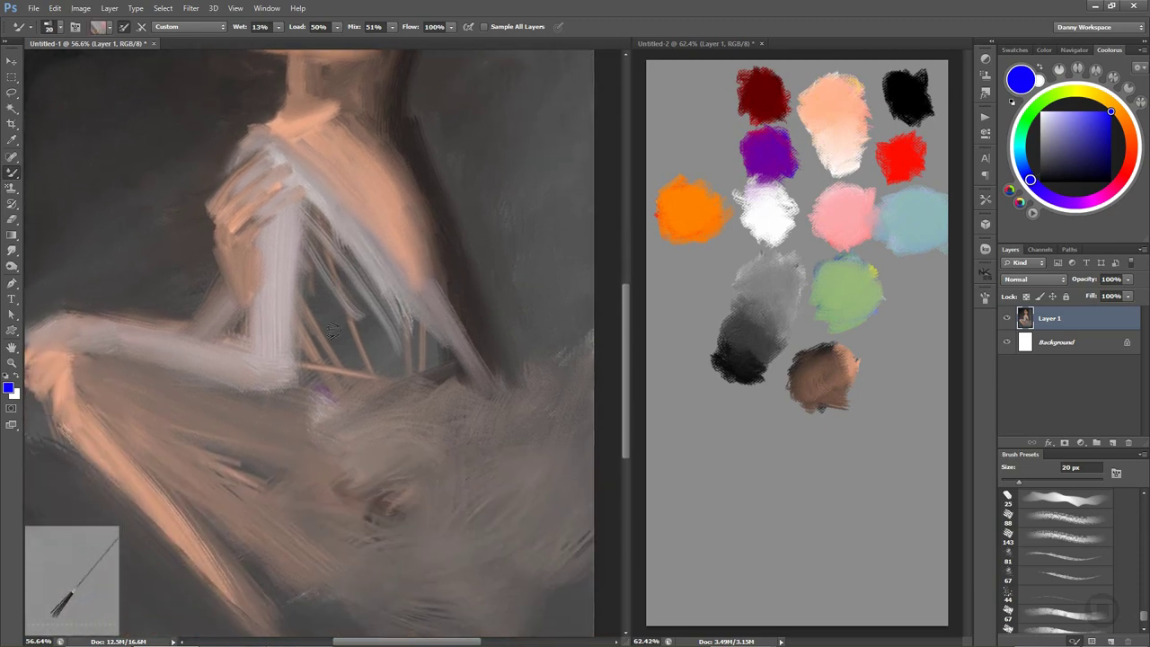
Paint a bright white highlight band down the sleeve using white from the swatch document.
{"action": "left_click_drag", "start_coordinate": [319, 296], "coordinate": [404, 352]}
{"action": "left_click", "coordinate": [772, 222]}
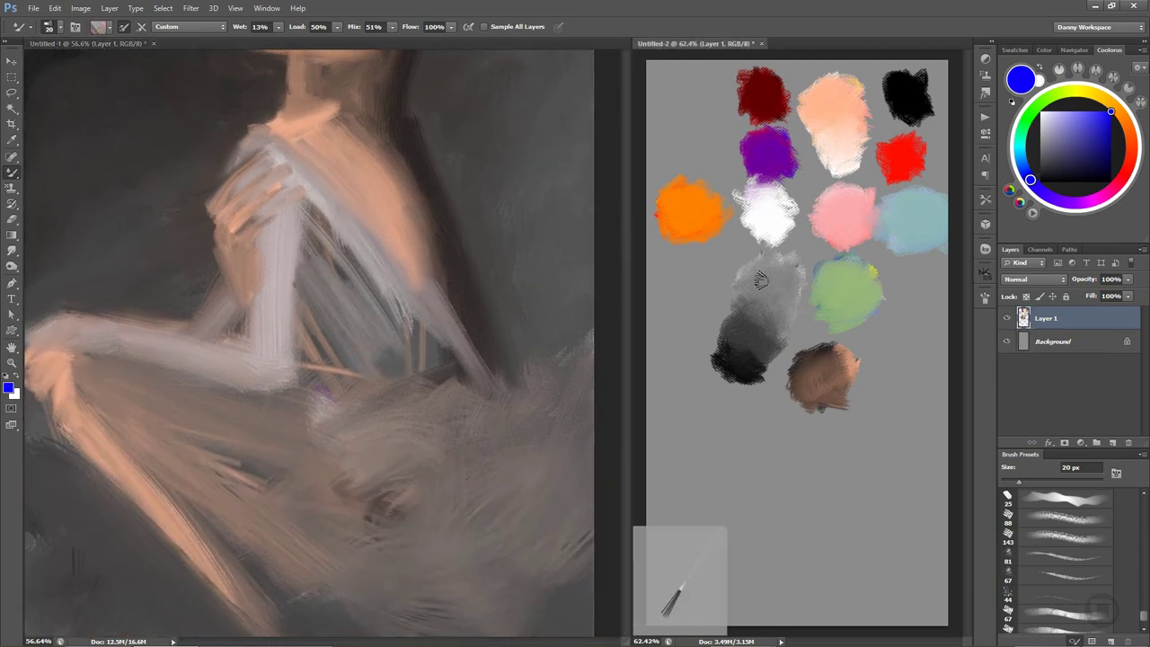
{"action": "left_click", "coordinate": [773, 222], "text": "alt"}
{"action": "left_click_drag", "start_coordinate": [352, 289], "coordinate": [418, 352]}
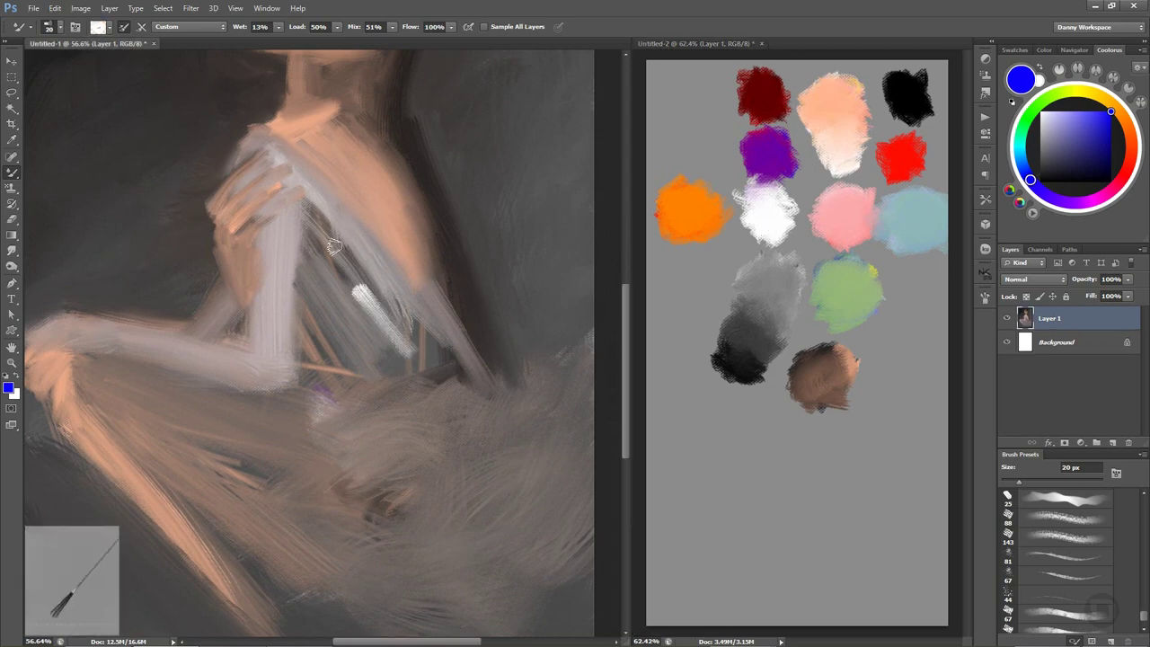
{"action": "mouse_move", "coordinate": [322, 238]}
{"action": "left_mouse_down"}
{"action": "mouse_move", "coordinate": [399, 334]}
{"action": "mouse_move", "coordinate": [441, 355]}
{"action": "left_mouse_up"}
{"action": "mouse_move", "coordinate": [301, 211]}
{"action": "left_mouse_down"}
{"action": "mouse_move", "coordinate": [450, 355]}
{"action": "mouse_move", "coordinate": [440, 332]}
{"action": "left_mouse_up"}
{"action": "left_click_drag", "start_coordinate": [333, 236], "coordinate": [439, 379]}
{"action": "left_click_drag", "start_coordinate": [417, 323], "coordinate": [323, 220]}
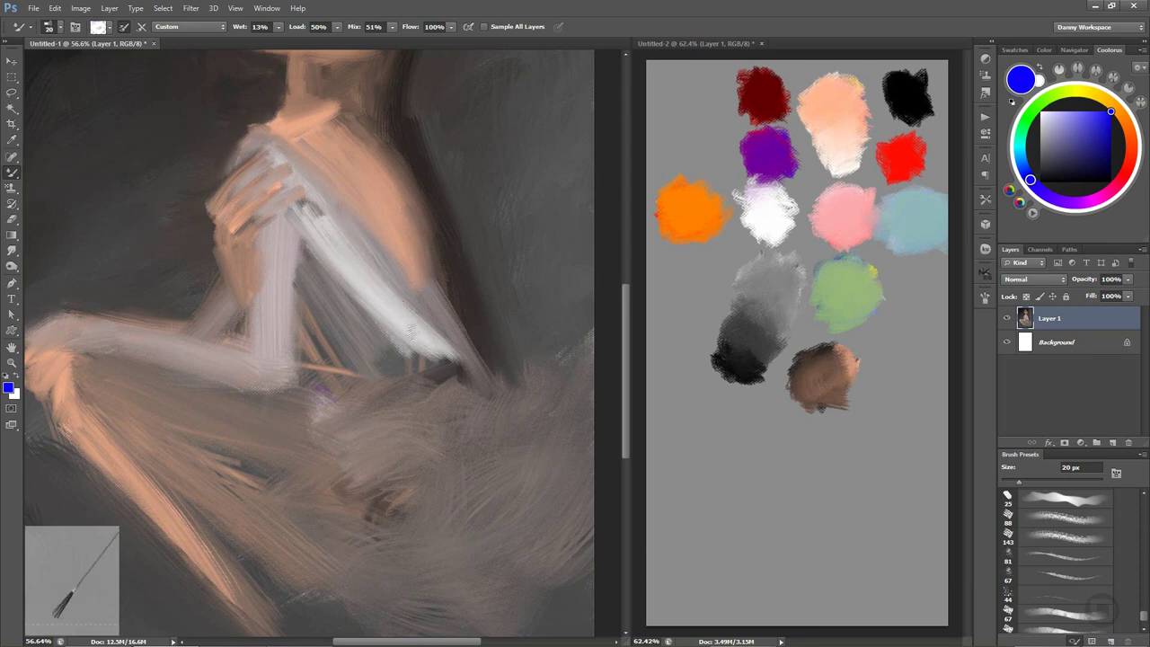
{"action": "left_click_drag", "start_coordinate": [359, 261], "coordinate": [449, 369]}
{"action": "mouse_move", "coordinate": [454, 323]}
{"action": "left_mouse_down"}
{"action": "mouse_move", "coordinate": [396, 256]}
{"action": "mouse_move", "coordinate": [467, 355]}
{"action": "left_mouse_up"}
Edge the sleeve's right side with dark brown paint loaded from the swatch document.
{"action": "left_click_drag", "start_coordinate": [441, 246], "coordinate": [461, 336]}
{"action": "left_click_drag", "start_coordinate": [433, 282], "coordinate": [445, 321]}
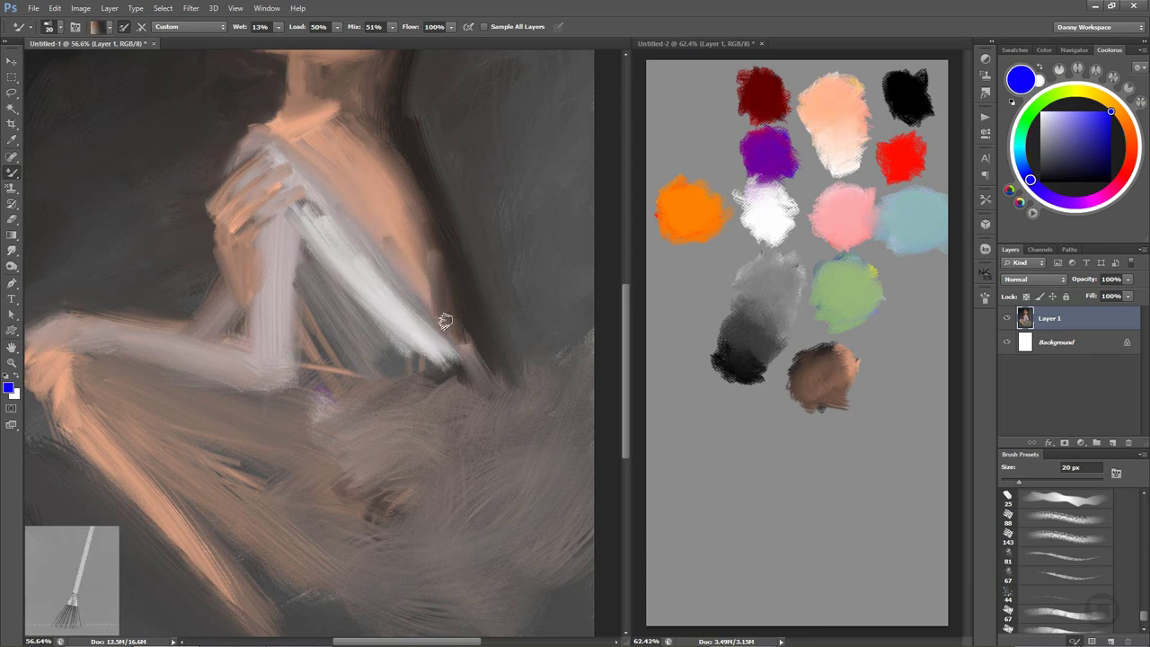
{"action": "mouse_move", "coordinate": [437, 205]}
{"action": "left_mouse_down"}
{"action": "mouse_move", "coordinate": [410, 192]}
{"action": "mouse_move", "coordinate": [437, 249]}
{"action": "mouse_move", "coordinate": [445, 330]}
{"action": "mouse_move", "coordinate": [470, 356]}
{"action": "mouse_move", "coordinate": [452, 254]}
{"action": "mouse_move", "coordinate": [468, 398]}
{"action": "left_mouse_up"}
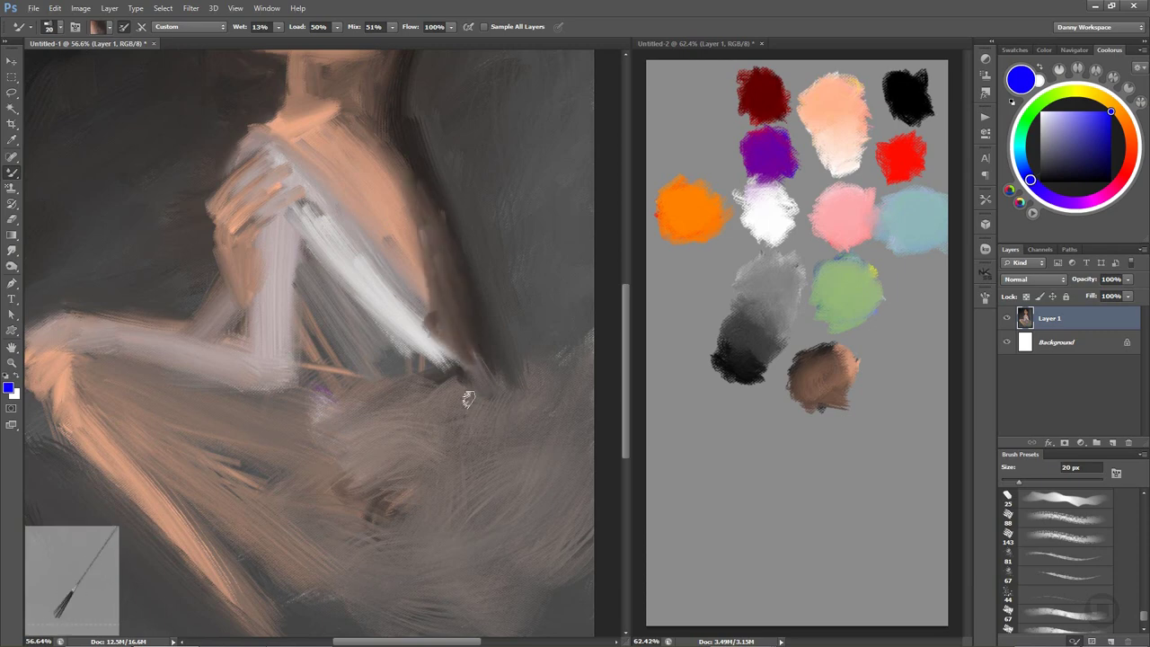
{"action": "left_click", "coordinate": [891, 102]}
{"action": "left_click", "coordinate": [891, 102], "text": "alt"}
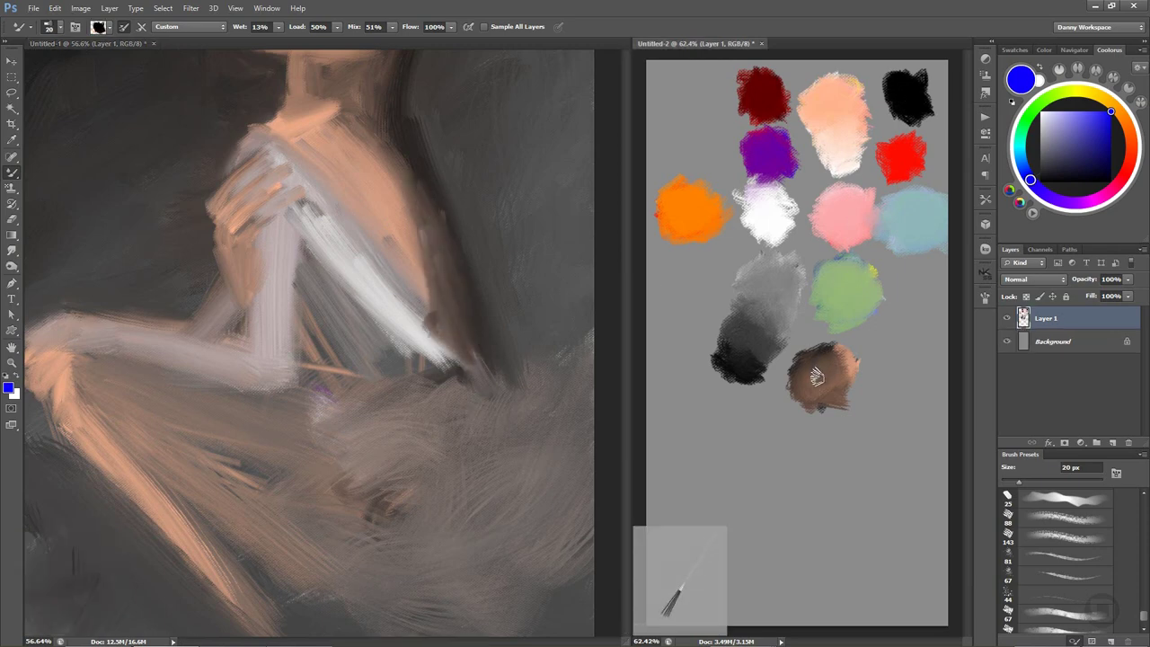
{"action": "left_click", "coordinate": [433, 229]}
{"action": "left_click_drag", "start_coordinate": [433, 229], "coordinate": [441, 243]}
{"action": "left_click_drag", "start_coordinate": [441, 244], "coordinate": [462, 311]}
{"action": "mouse_move", "coordinate": [413, 161]}
{"action": "left_mouse_down"}
{"action": "mouse_move", "coordinate": [462, 311]}
{"action": "mouse_move", "coordinate": [455, 331]}
{"action": "left_mouse_up"}
{"action": "left_click_drag", "start_coordinate": [444, 206], "coordinate": [452, 339]}
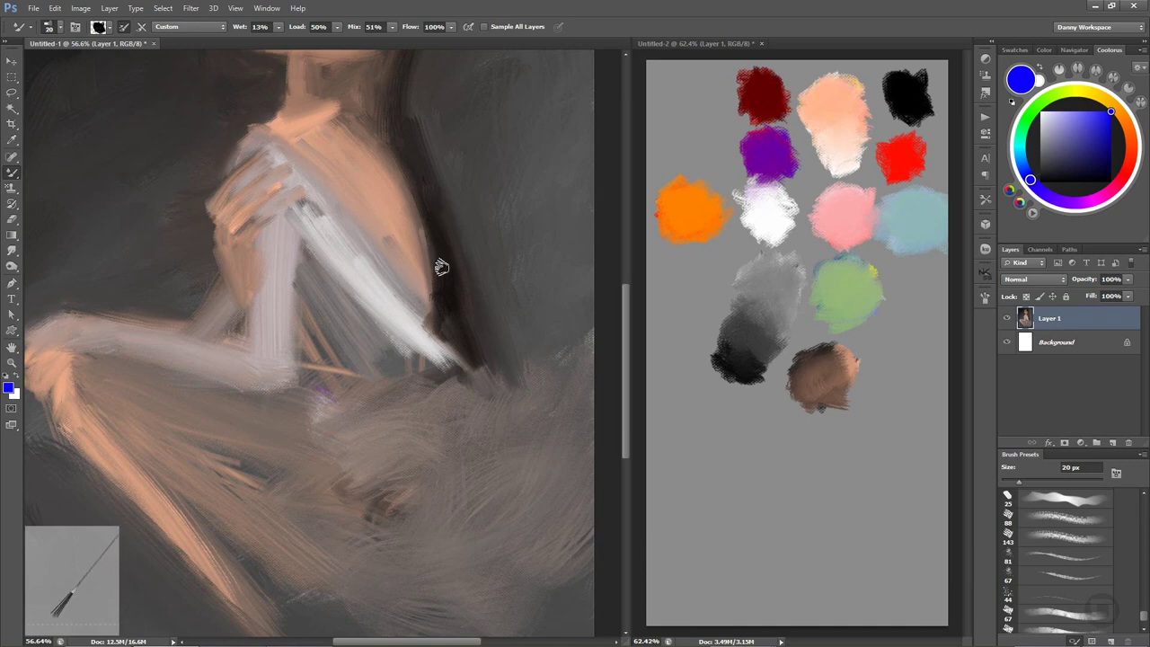
{"action": "mouse_move", "coordinate": [437, 264]}
{"action": "left_mouse_down"}
{"action": "mouse_move", "coordinate": [437, 254]}
{"action": "mouse_move", "coordinate": [427, 328]}
{"action": "mouse_move", "coordinate": [426, 307]}
{"action": "left_mouse_up"}
Soften the dark sleeve edge by blending in sampled skin brown.
{"action": "left_click", "coordinate": [428, 329], "text": "alt"}
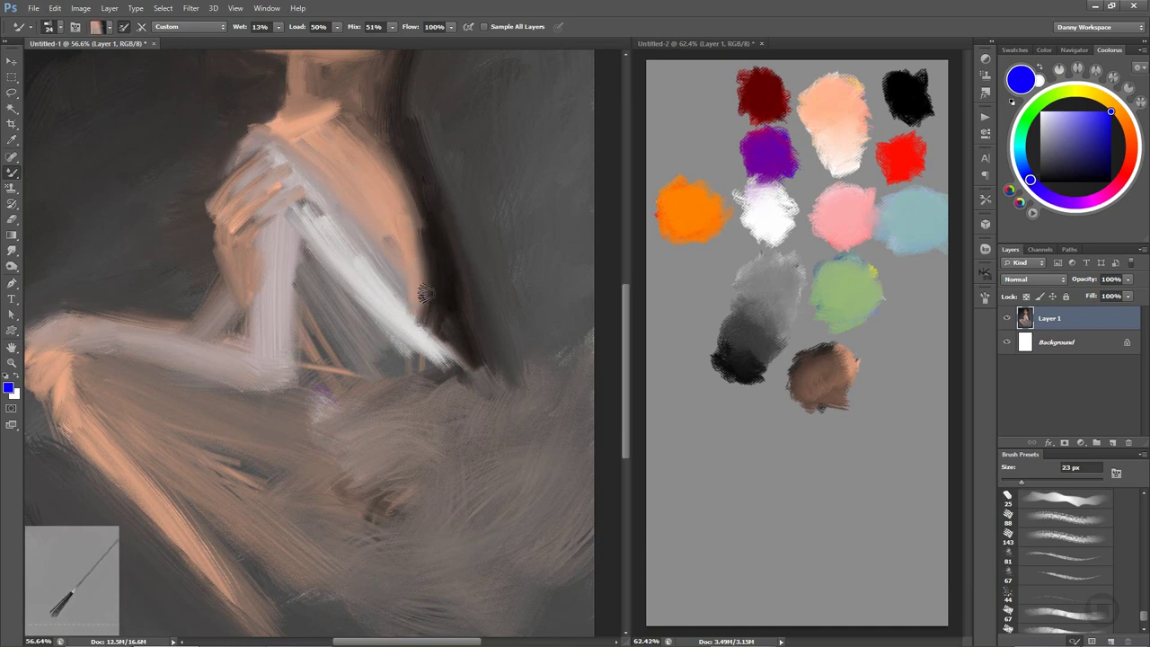
{"action": "left_click_drag", "start_coordinate": [415, 211], "coordinate": [424, 306]}
{"action": "left_click_drag", "start_coordinate": [415, 259], "coordinate": [418, 326]}
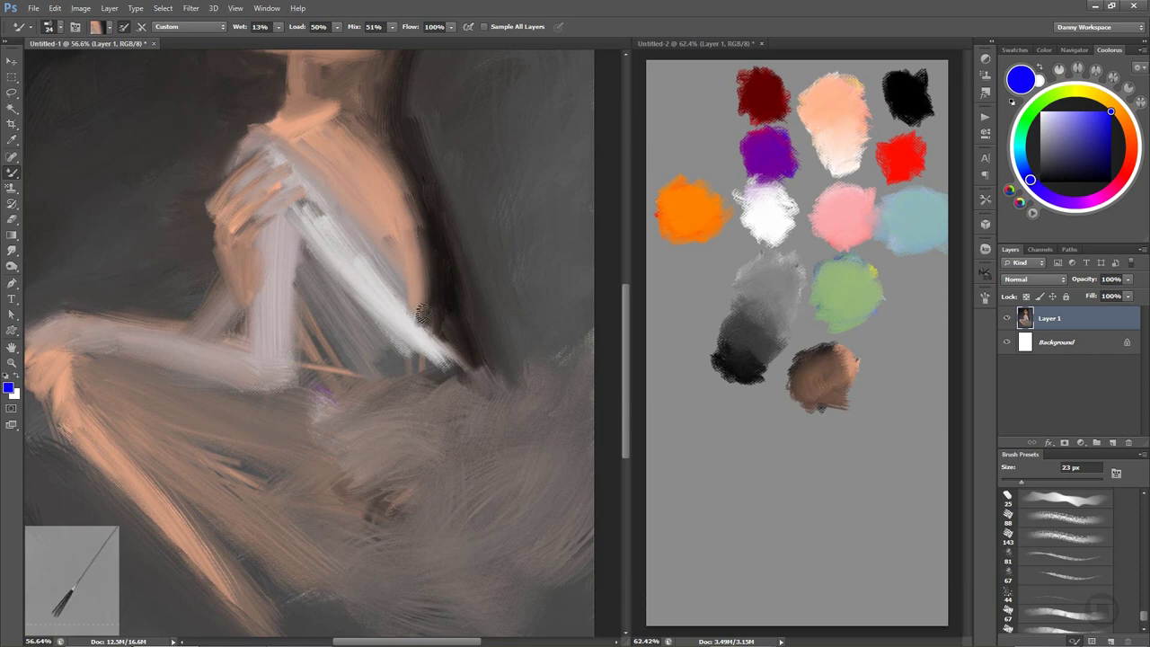
{"action": "left_click_drag", "start_coordinate": [425, 195], "coordinate": [441, 260]}
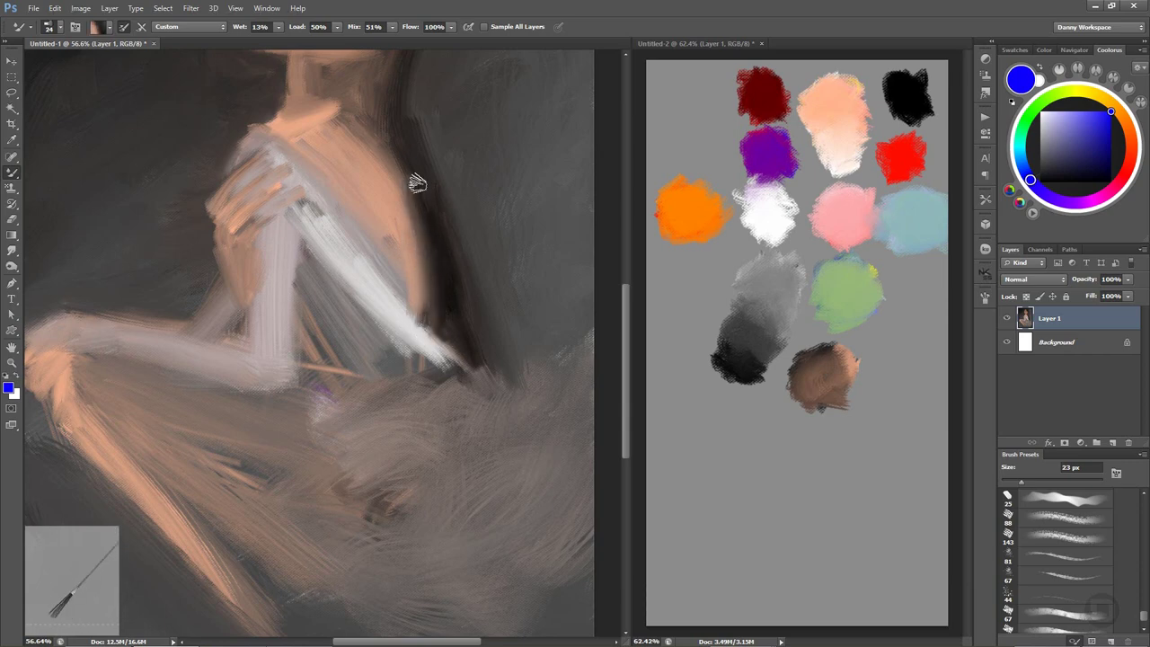
{"action": "left_click_drag", "start_coordinate": [411, 175], "coordinate": [438, 241]}
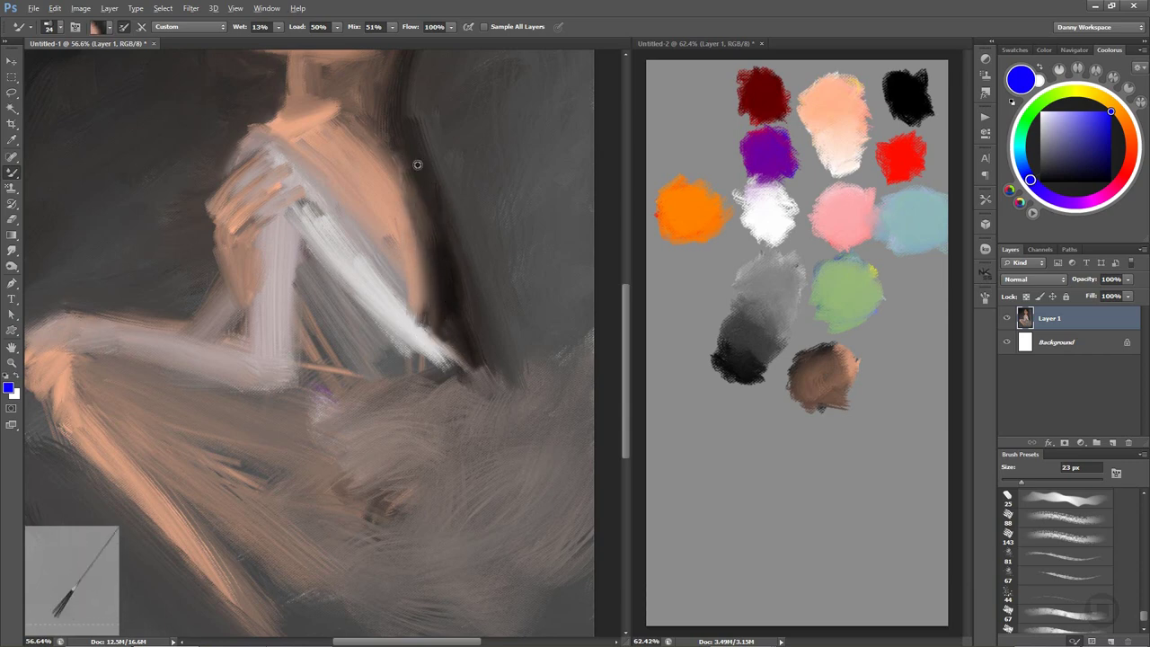
{"action": "left_click", "coordinate": [373, 27]}
Set the brush Mix to 30% and re-blend the sleeve edge and white arm stroke.
{"action": "type", "text": "30"}
{"action": "key", "text": "Return"}
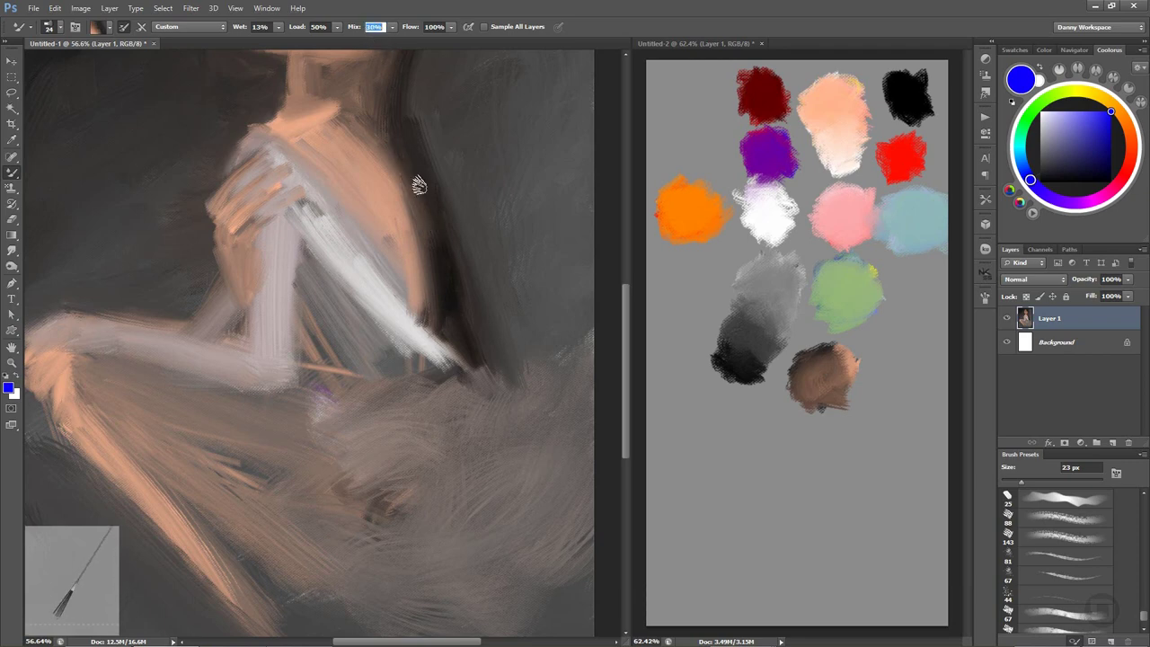
{"action": "left_click_drag", "start_coordinate": [419, 185], "coordinate": [423, 286]}
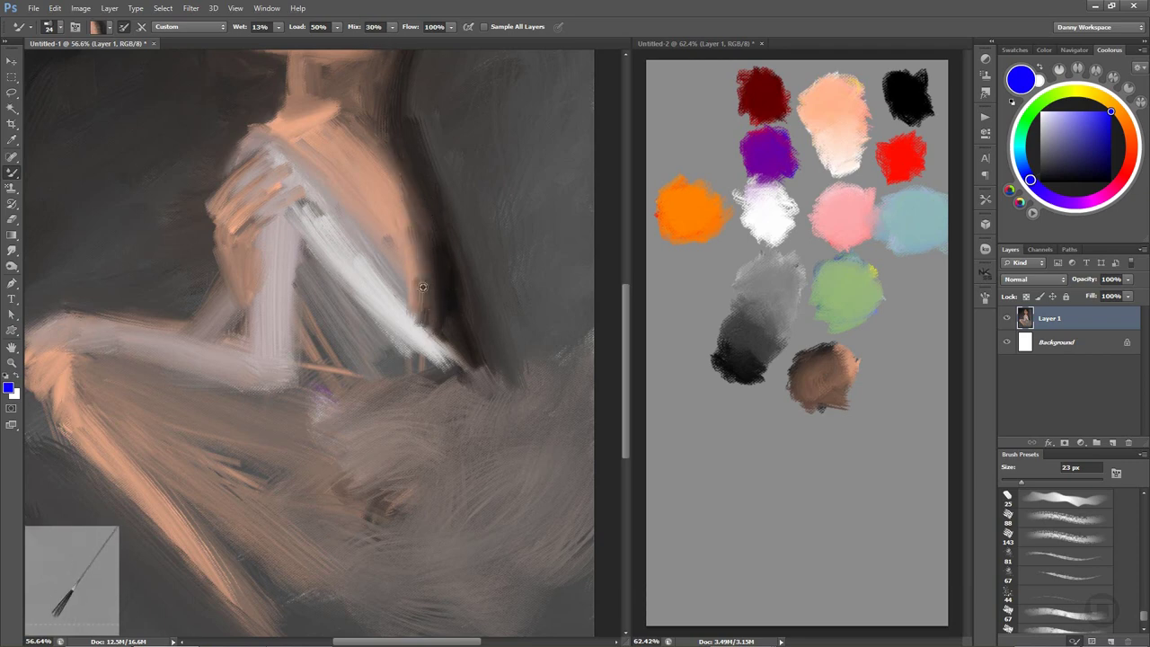
{"action": "mouse_move", "coordinate": [423, 296]}
{"action": "left_mouse_down"}
{"action": "mouse_move", "coordinate": [445, 349]}
{"action": "mouse_move", "coordinate": [350, 275]}
{"action": "left_mouse_up"}
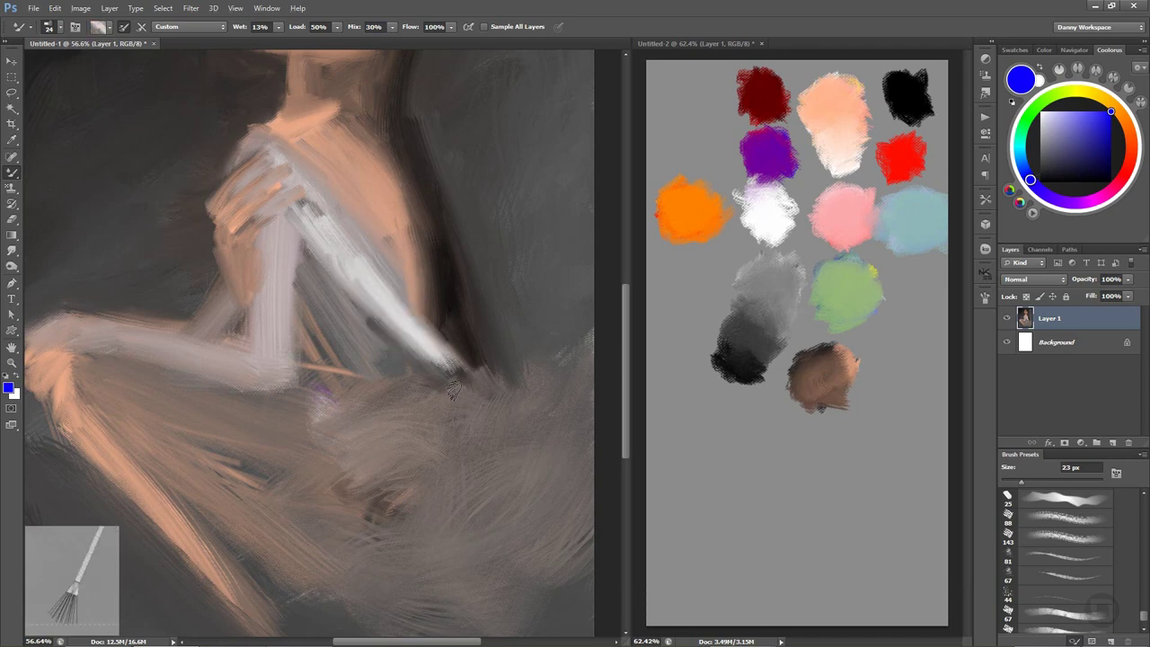
{"action": "left_click_drag", "start_coordinate": [449, 375], "coordinate": [355, 289]}
{"action": "left_click_drag", "start_coordinate": [310, 202], "coordinate": [350, 267]}
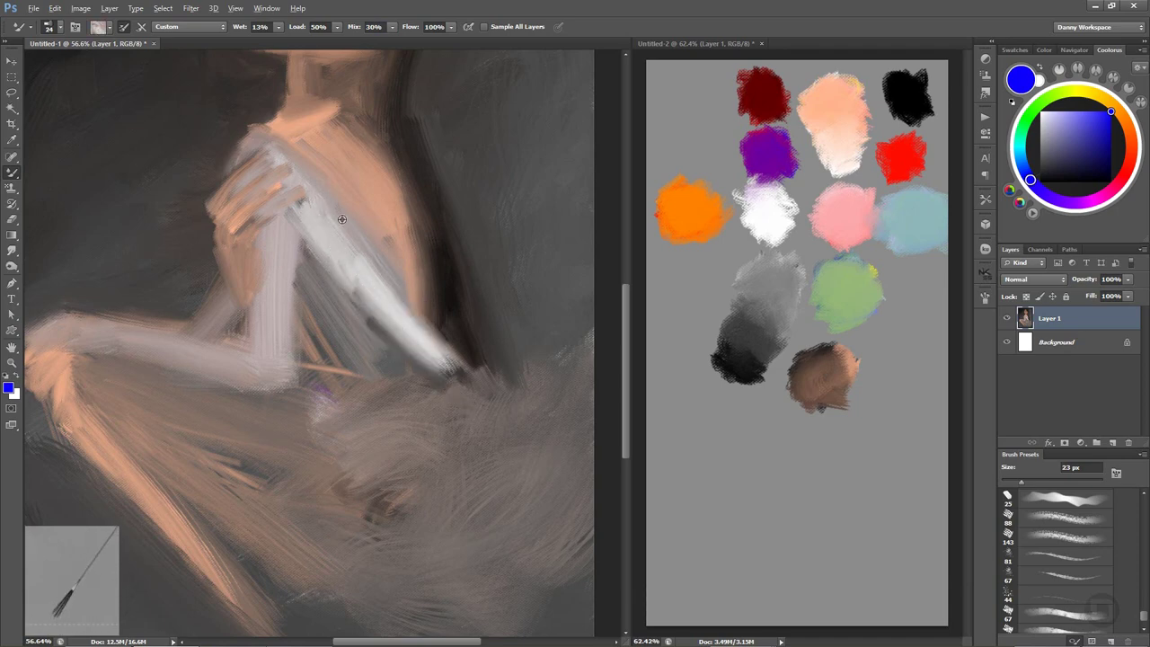
Brighten the white sleeve over the arm and blend skin tone down its left edge.
{"action": "left_click_drag", "start_coordinate": [318, 223], "coordinate": [374, 277]}
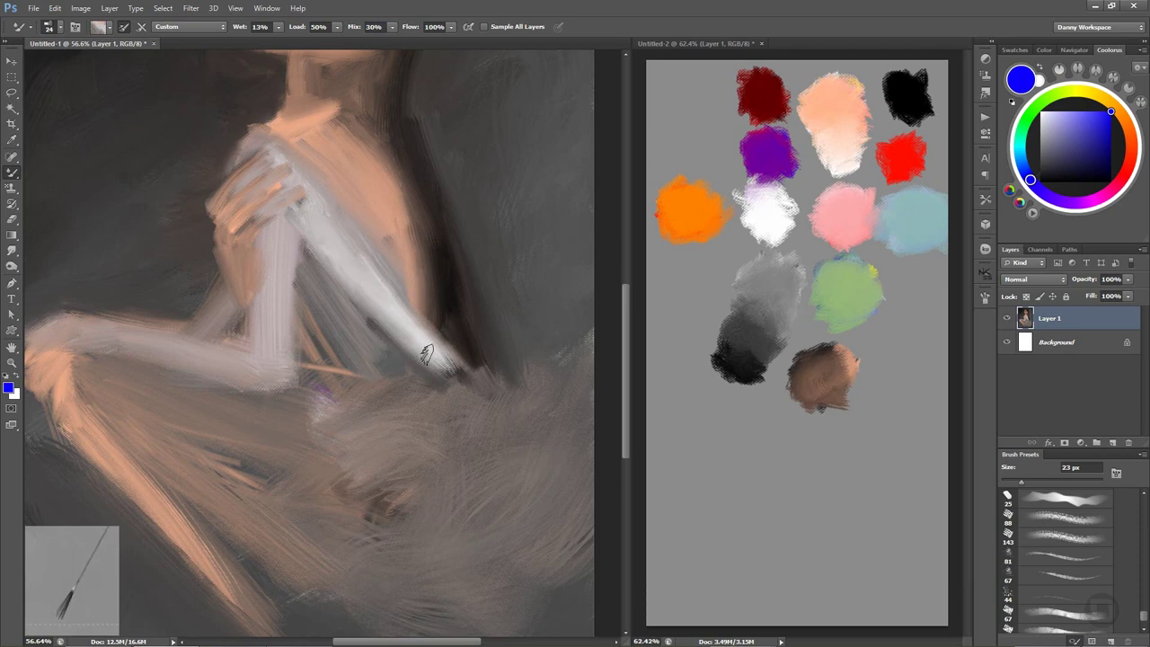
{"action": "left_click_drag", "start_coordinate": [329, 245], "coordinate": [431, 372]}
{"action": "mouse_move", "coordinate": [314, 270]}
{"action": "left_mouse_down"}
{"action": "mouse_move", "coordinate": [408, 387]}
{"action": "mouse_move", "coordinate": [332, 296]}
{"action": "left_mouse_up"}
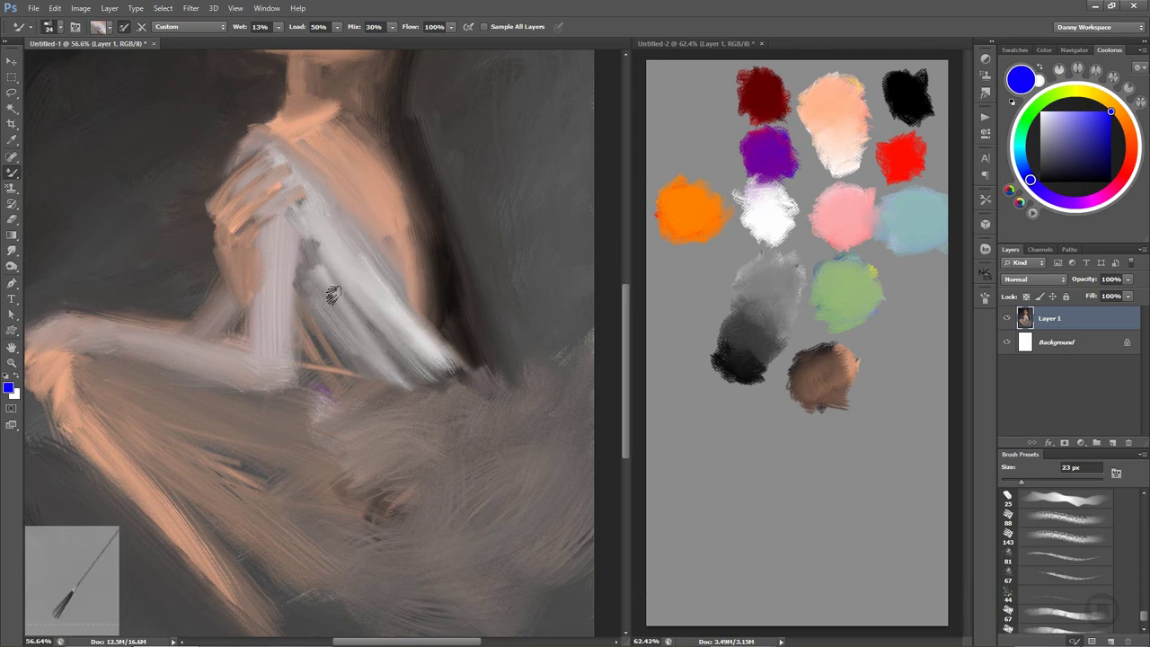
{"action": "mouse_move", "coordinate": [298, 355]}
{"action": "left_mouse_down"}
{"action": "mouse_move", "coordinate": [310, 251]}
{"action": "mouse_move", "coordinate": [305, 363]}
{"action": "left_mouse_up"}
{"action": "left_click_drag", "start_coordinate": [315, 213], "coordinate": [303, 341]}
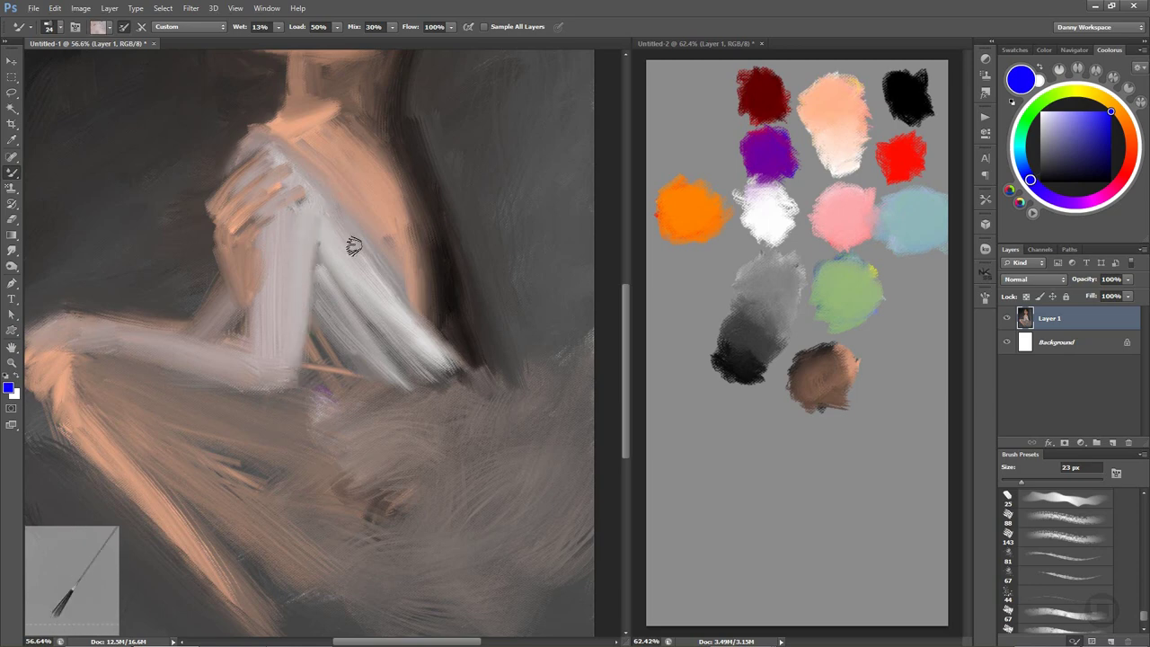
{"action": "left_click_drag", "start_coordinate": [289, 259], "coordinate": [288, 288]}
{"action": "left_click_drag", "start_coordinate": [290, 237], "coordinate": [285, 364]}
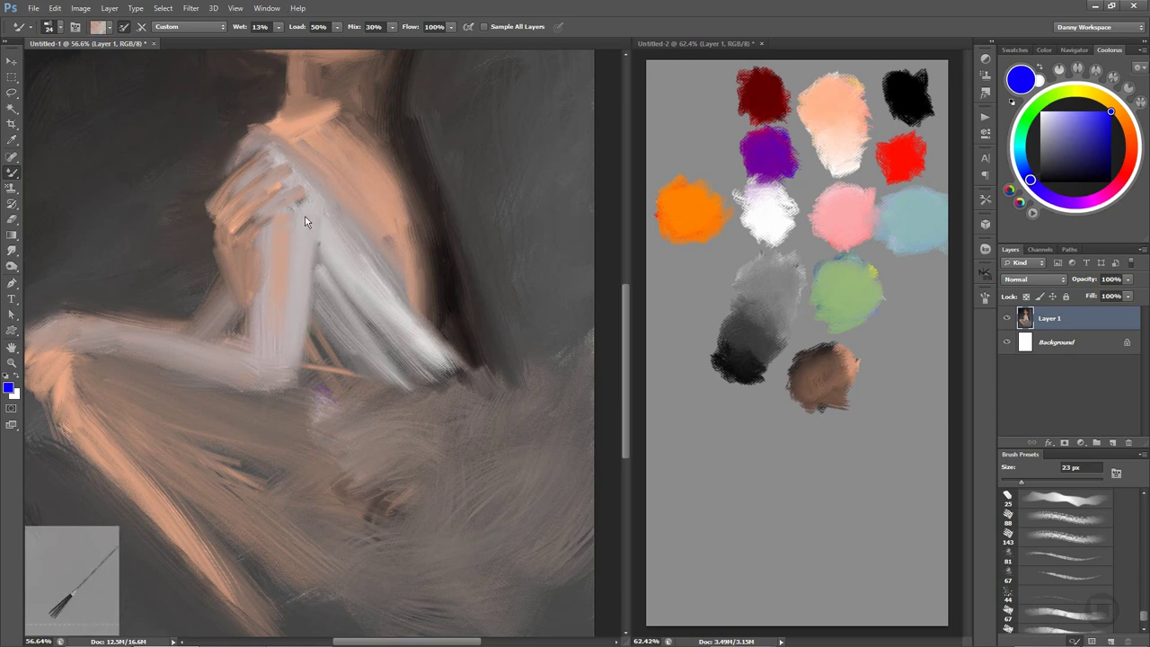
{"action": "left_click_drag", "start_coordinate": [423, 225], "coordinate": [444, 323]}
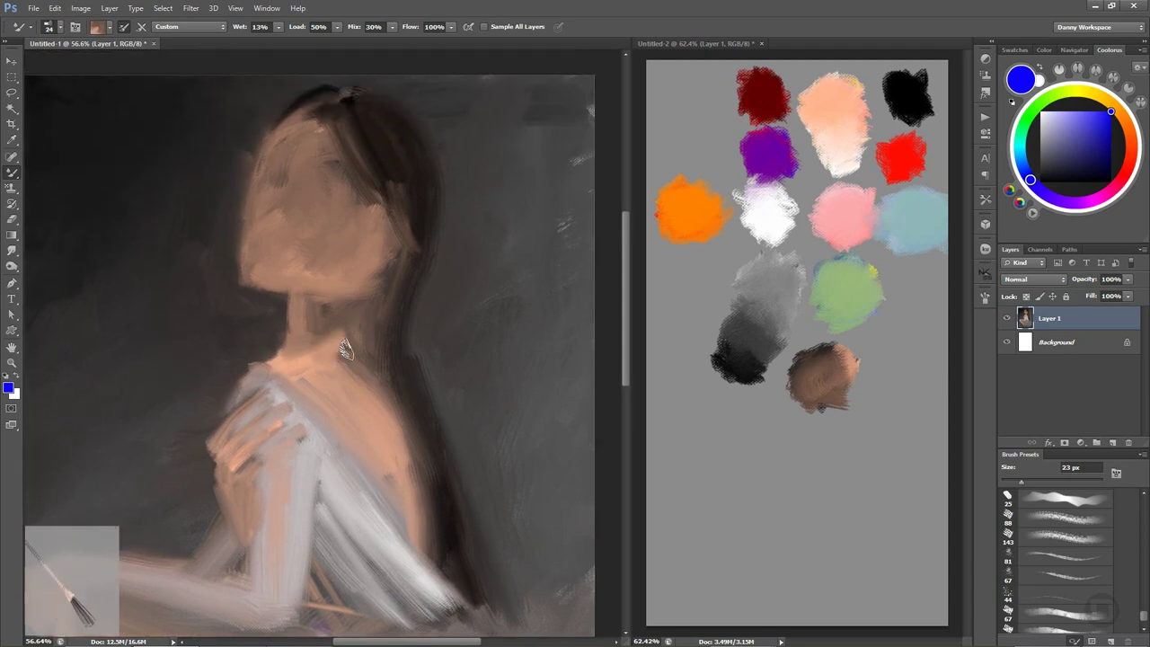
Shrink the brush to 20 px and darken the left side of the neck with sampled skin colour.
{"action": "right_click", "coordinate": [333, 369], "text": "alt"}
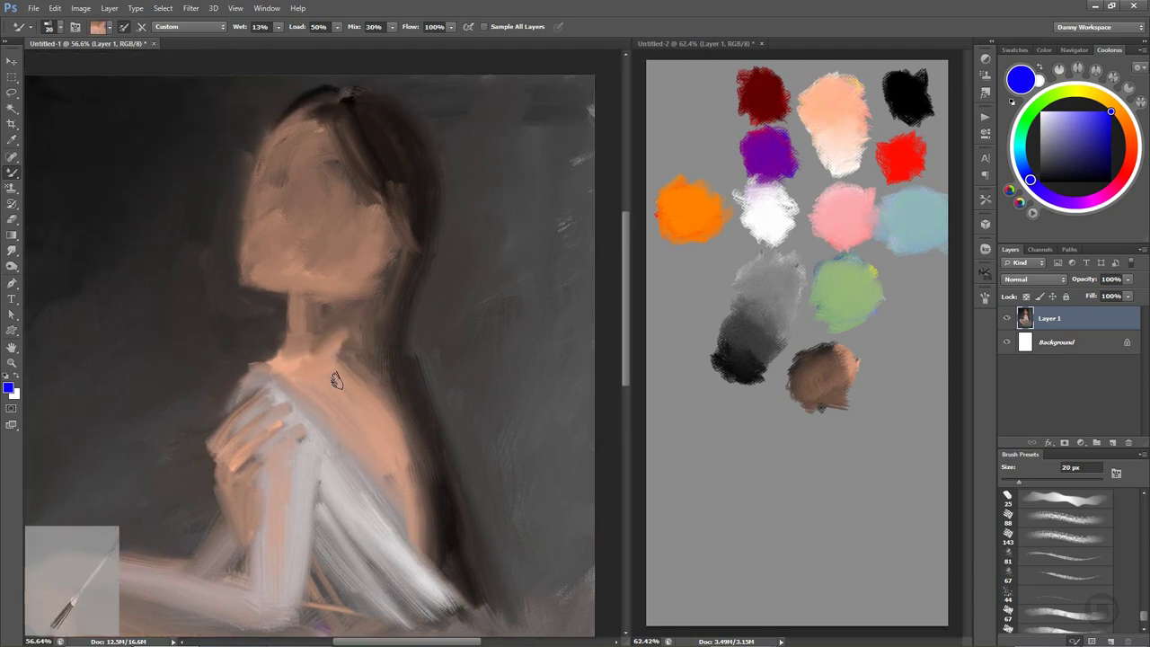
{"action": "left_click", "coordinate": [316, 375], "text": "alt"}
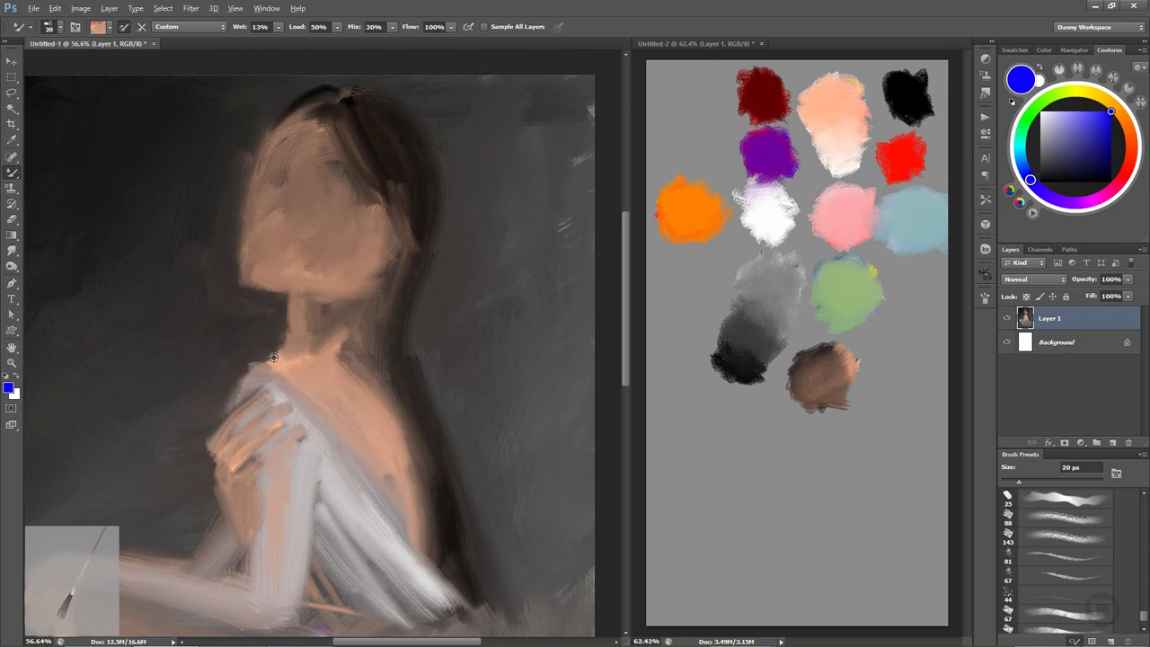
{"action": "mouse_move", "coordinate": [273, 358]}
{"action": "left_mouse_down"}
{"action": "mouse_move", "coordinate": [307, 309]}
{"action": "mouse_move", "coordinate": [309, 370]}
{"action": "mouse_move", "coordinate": [311, 324]}
{"action": "mouse_move", "coordinate": [348, 344]}
{"action": "mouse_move", "coordinate": [317, 369]}
{"action": "left_mouse_up"}
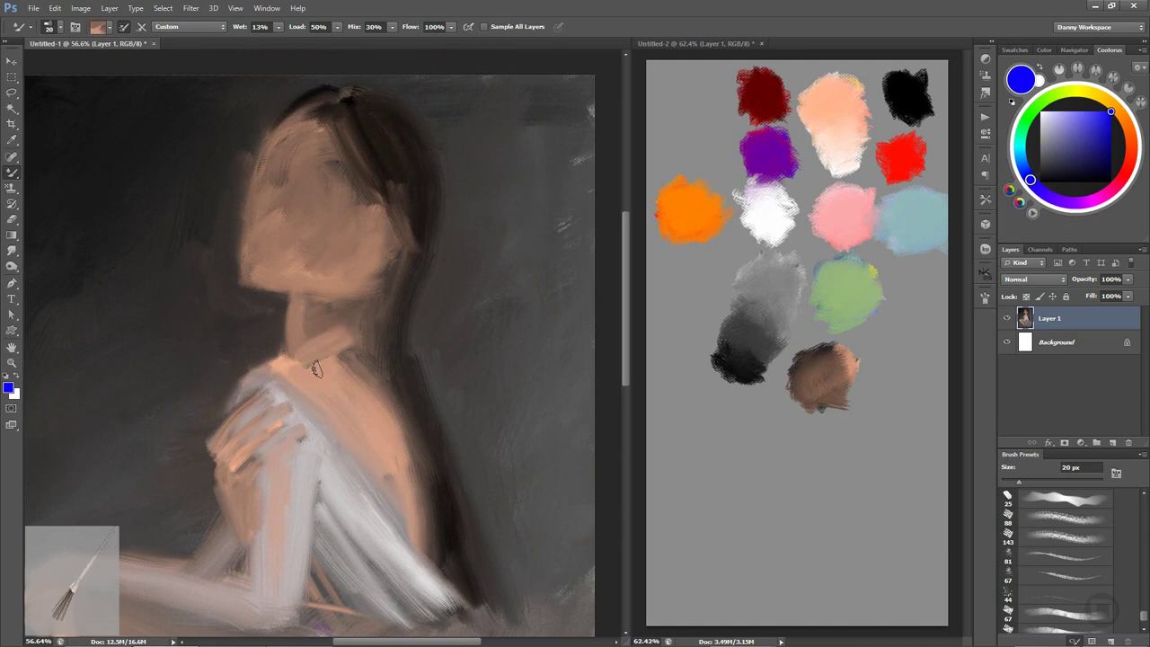
Zoom out and paint light and dark strokes along the dress edge.
{"action": "left_click_drag", "start_coordinate": [468, 422], "coordinate": [401, 282]}
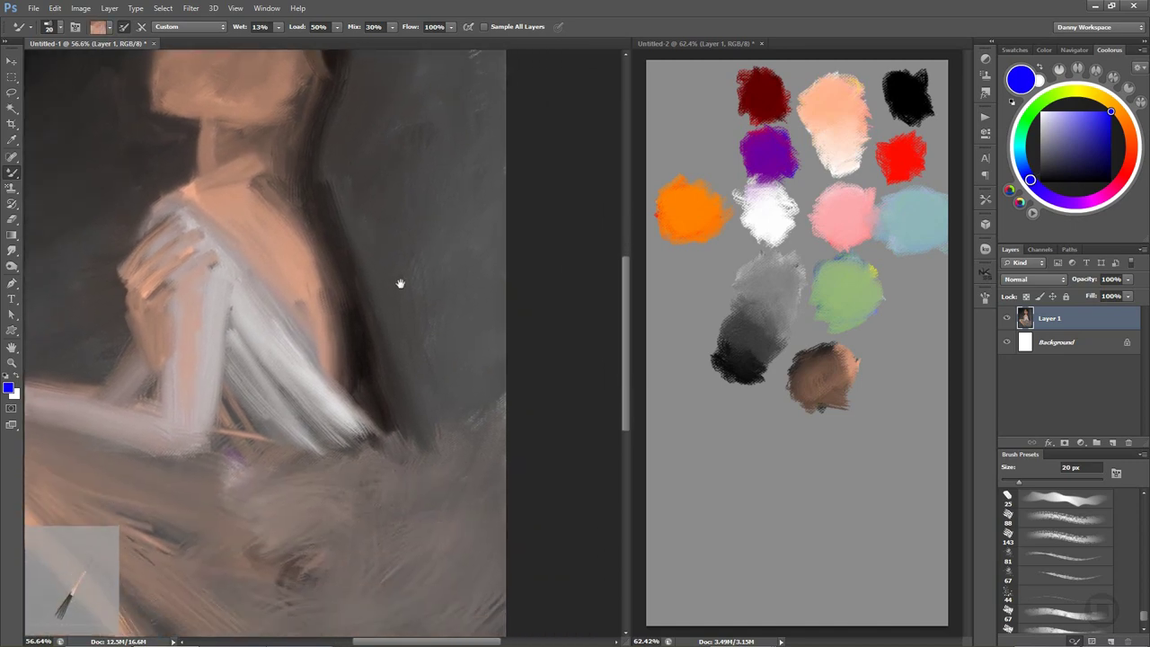
{"action": "scroll", "coordinate": [400, 282], "scroll_direction": "down", "scroll_amount": 2}
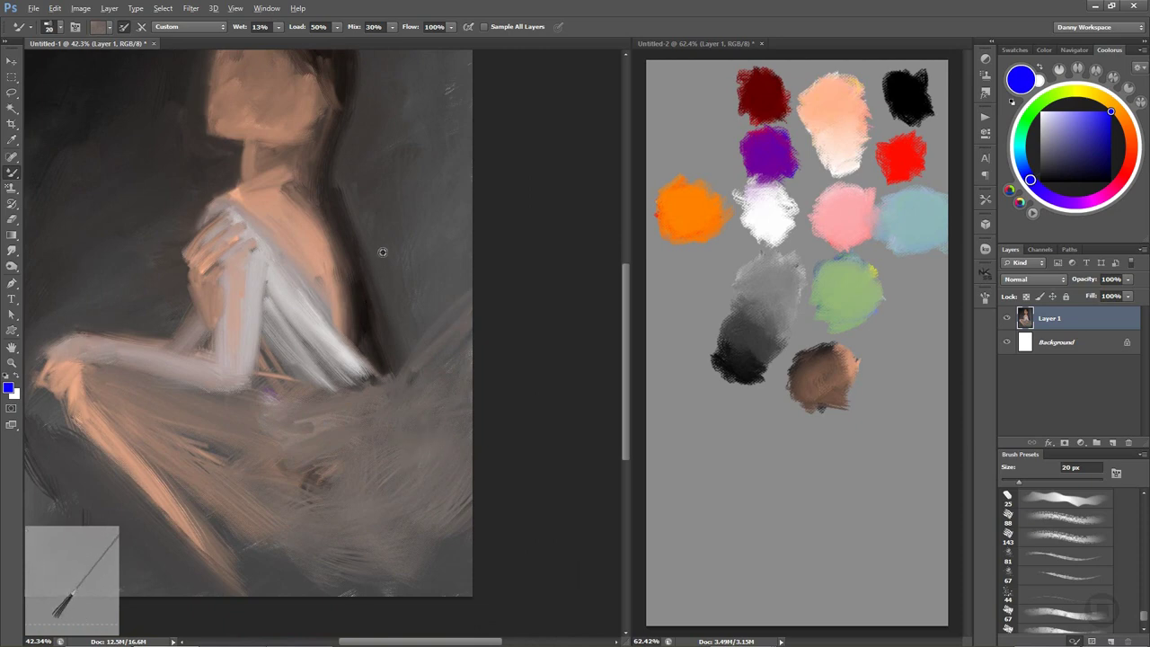
{"action": "left_click_drag", "start_coordinate": [341, 346], "coordinate": [378, 395]}
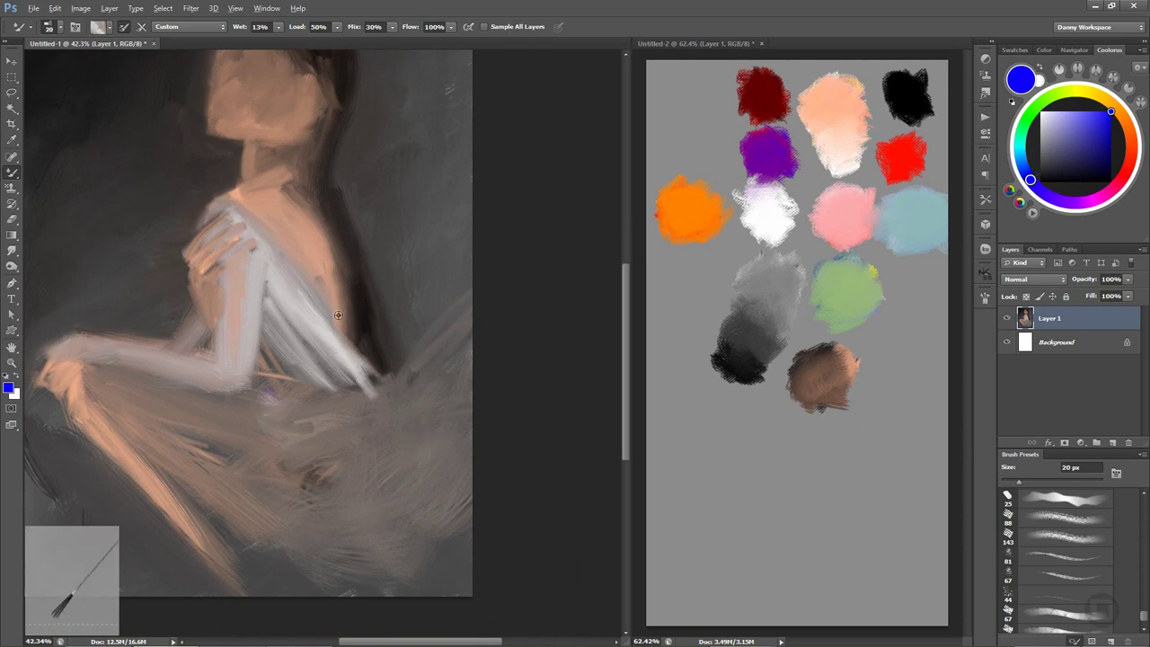
{"action": "left_click_drag", "start_coordinate": [339, 314], "coordinate": [378, 400]}
{"action": "left_click_drag", "start_coordinate": [354, 341], "coordinate": [386, 411]}
{"action": "mouse_move", "coordinate": [359, 322]}
{"action": "left_mouse_down"}
{"action": "mouse_move", "coordinate": [388, 415]}
{"action": "mouse_move", "coordinate": [348, 354]}
{"action": "left_mouse_up"}
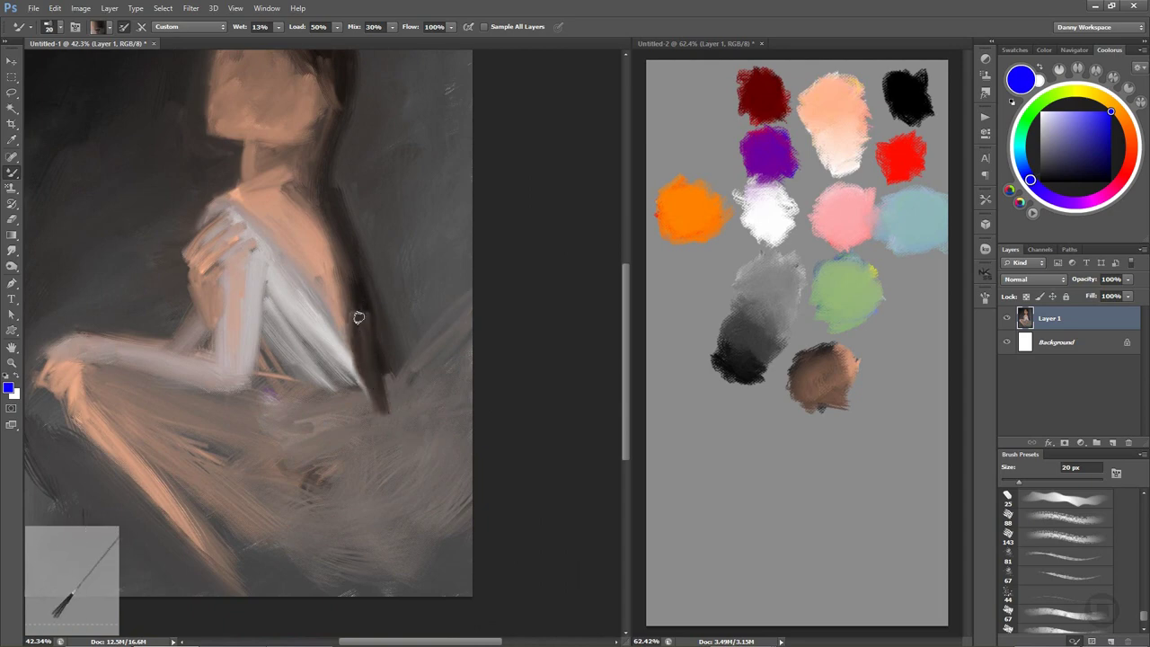
{"action": "left_click_drag", "start_coordinate": [358, 296], "coordinate": [355, 350]}
Load black from the swatch sheet and darken the hair edge, extending it downward.
{"action": "left_click", "coordinate": [911, 102]}
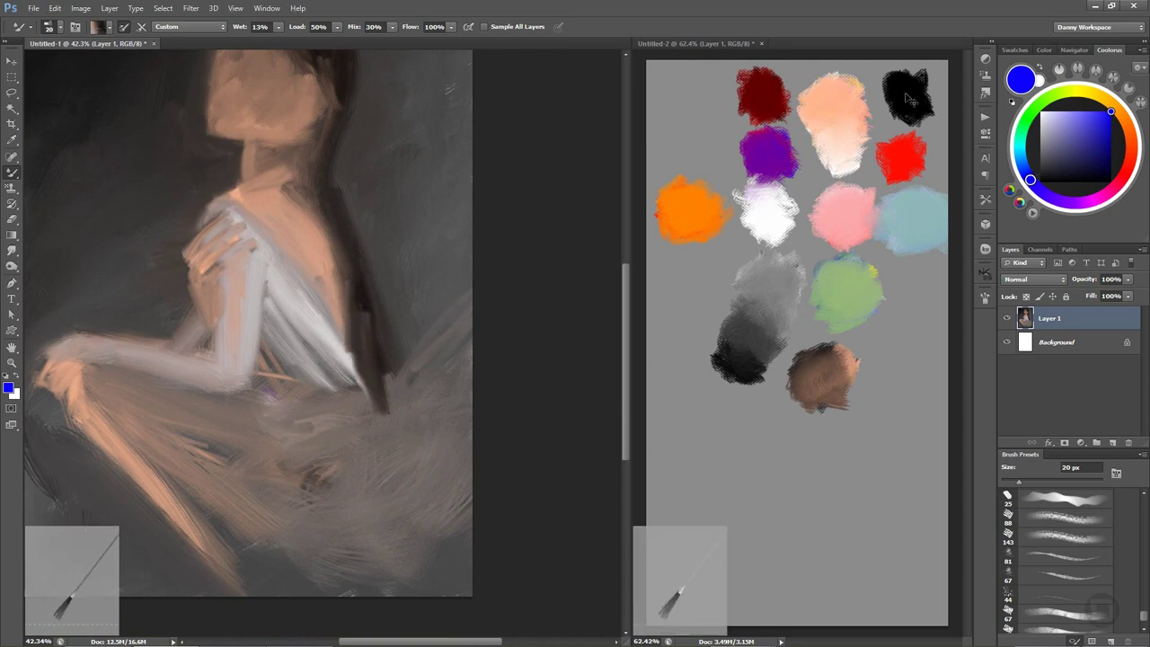
{"action": "mouse_move", "coordinate": [360, 308]}
{"action": "left_mouse_down"}
{"action": "mouse_move", "coordinate": [352, 289]}
{"action": "mouse_move", "coordinate": [354, 345]}
{"action": "left_mouse_up"}
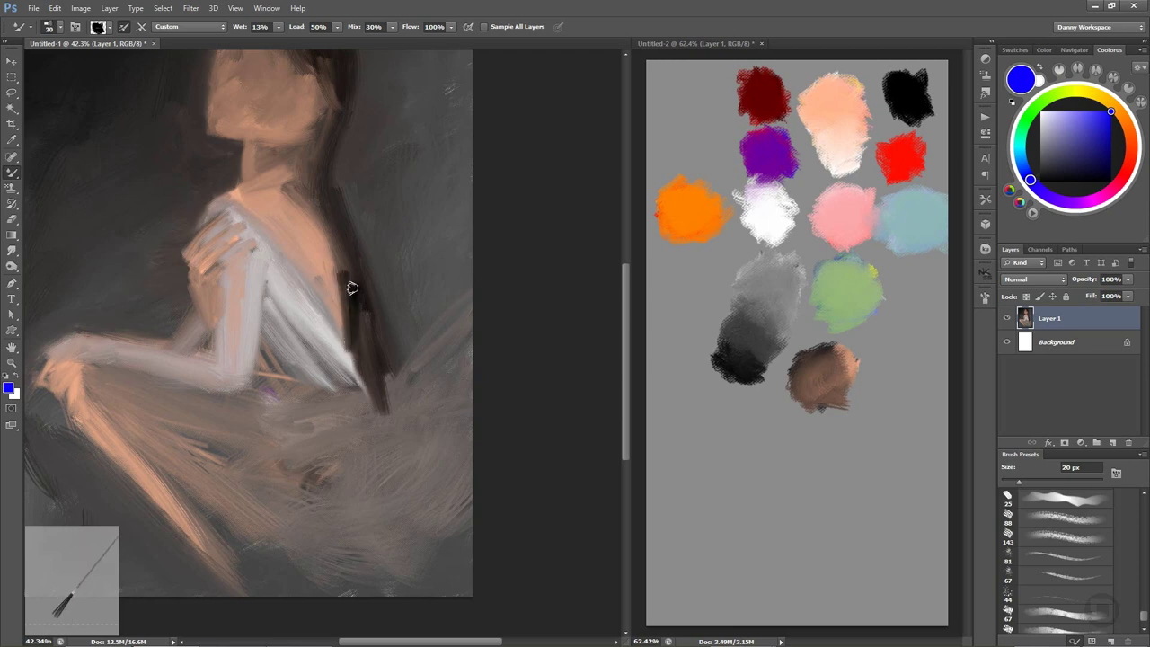
{"action": "left_click_drag", "start_coordinate": [345, 279], "coordinate": [354, 300]}
{"action": "mouse_move", "coordinate": [341, 244]}
{"action": "left_mouse_down"}
{"action": "mouse_move", "coordinate": [362, 335]}
{"action": "mouse_move", "coordinate": [328, 211]}
{"action": "mouse_move", "coordinate": [361, 329]}
{"action": "left_mouse_up"}
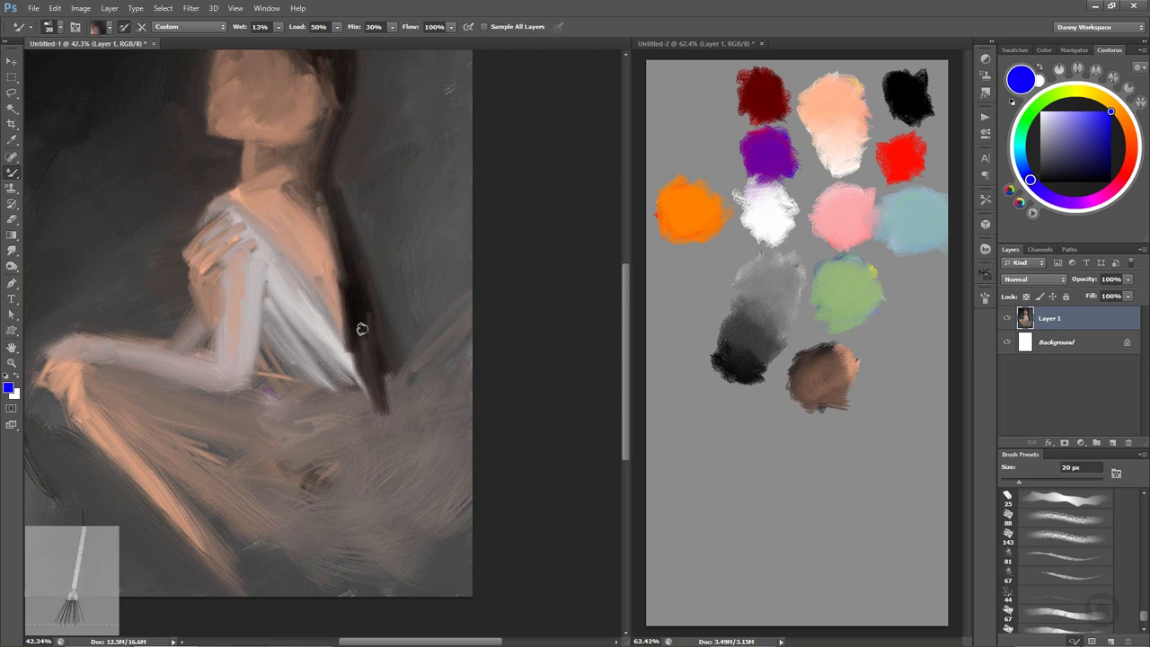
{"action": "mouse_move", "coordinate": [349, 274]}
{"action": "left_mouse_down"}
{"action": "mouse_move", "coordinate": [381, 407]}
{"action": "mouse_move", "coordinate": [322, 312]}
{"action": "mouse_move", "coordinate": [382, 406]}
{"action": "left_mouse_up"}
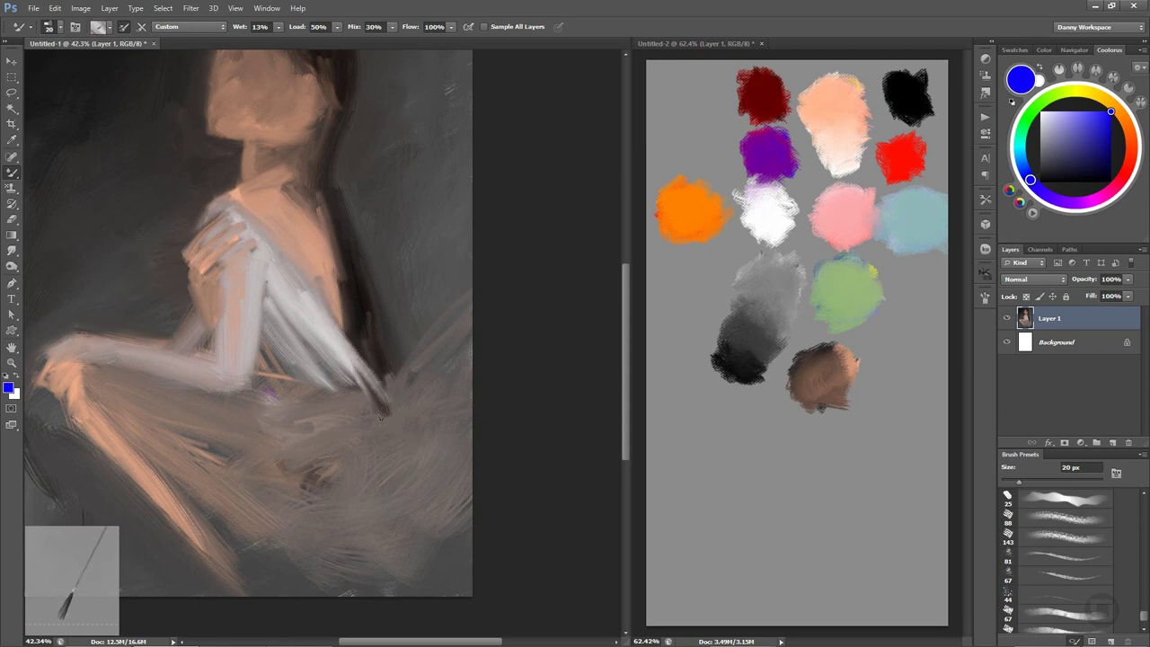
Cover the dark fold between arm and bodice with light strokes.
{"action": "left_click_drag", "start_coordinate": [332, 335], "coordinate": [373, 395]}
{"action": "left_click_drag", "start_coordinate": [325, 327], "coordinate": [359, 377]}
{"action": "left_click_drag", "start_coordinate": [307, 297], "coordinate": [381, 404]}
{"action": "left_click_drag", "start_coordinate": [347, 352], "coordinate": [371, 411]}
{"action": "mouse_move", "coordinate": [264, 286]}
{"action": "left_mouse_down"}
{"action": "mouse_move", "coordinate": [250, 404]}
{"action": "mouse_move", "coordinate": [227, 382]}
{"action": "mouse_move", "coordinate": [199, 384]}
{"action": "mouse_move", "coordinate": [243, 406]}
{"action": "mouse_move", "coordinate": [121, 364]}
{"action": "mouse_move", "coordinate": [243, 402]}
{"action": "left_mouse_up"}
Smooth and extend the lower forearm and brush light paint along the arm edge.
{"action": "left_click", "coordinate": [208, 397], "text": "alt"}
{"action": "mouse_move", "coordinate": [161, 381]}
{"action": "left_mouse_down"}
{"action": "mouse_move", "coordinate": [233, 404]}
{"action": "mouse_move", "coordinate": [143, 372]}
{"action": "mouse_move", "coordinate": [166, 371]}
{"action": "left_mouse_up"}
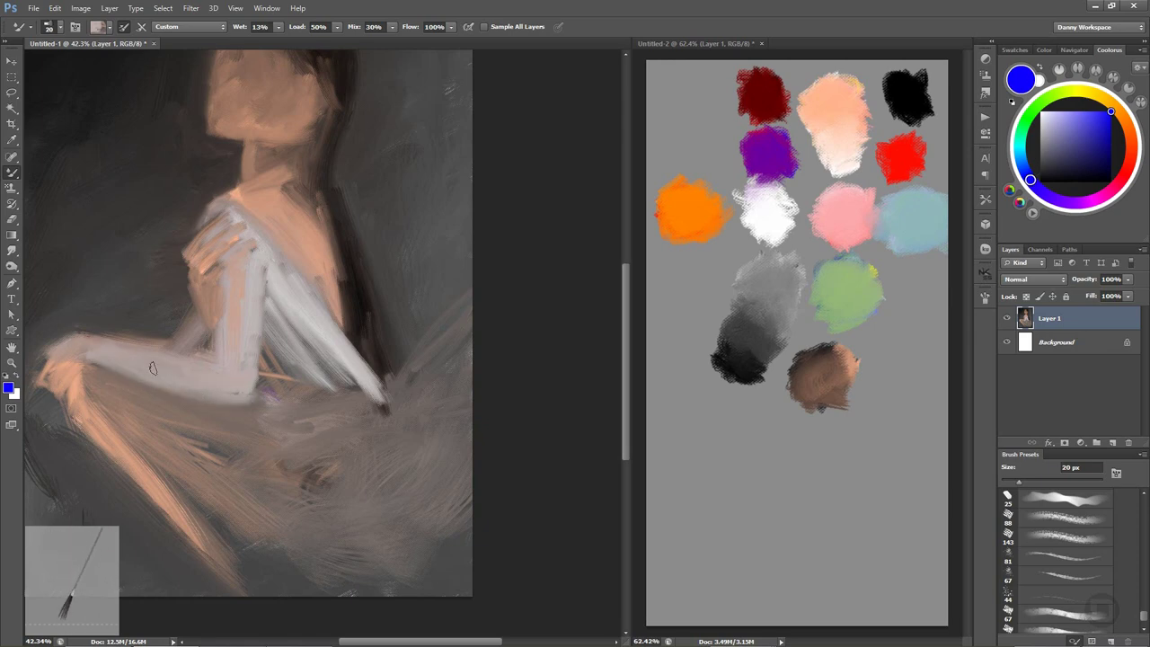
{"action": "left_click_drag", "start_coordinate": [251, 384], "coordinate": [258, 404]}
{"action": "left_click_drag", "start_coordinate": [422, 346], "coordinate": [417, 356]}
{"action": "left_click_drag", "start_coordinate": [311, 295], "coordinate": [338, 348]}
{"action": "mouse_move", "coordinate": [337, 291]}
{"action": "left_mouse_down"}
{"action": "mouse_move", "coordinate": [347, 327]}
{"action": "mouse_move", "coordinate": [344, 306]}
{"action": "left_mouse_up"}
Brush clean swatch peach over the neck, its dark left side and near the shoulder.
{"action": "scroll", "coordinate": [308, 141], "scroll_direction": "up", "scroll_amount": 2}
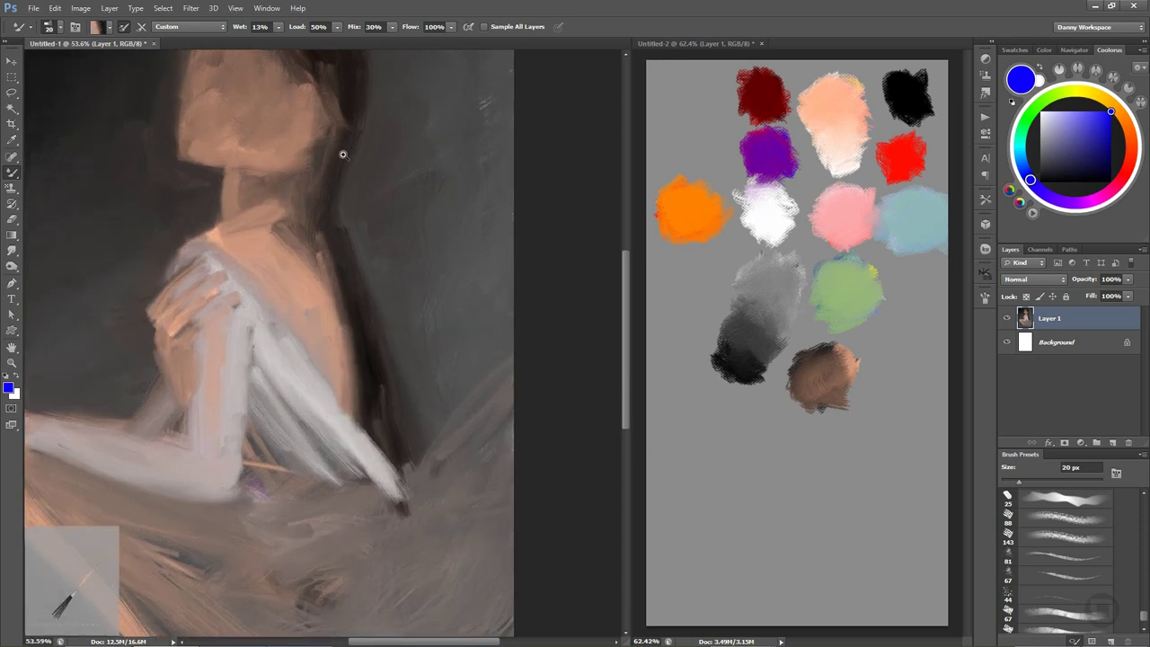
{"action": "left_click_drag", "start_coordinate": [269, 163], "coordinate": [259, 216]}
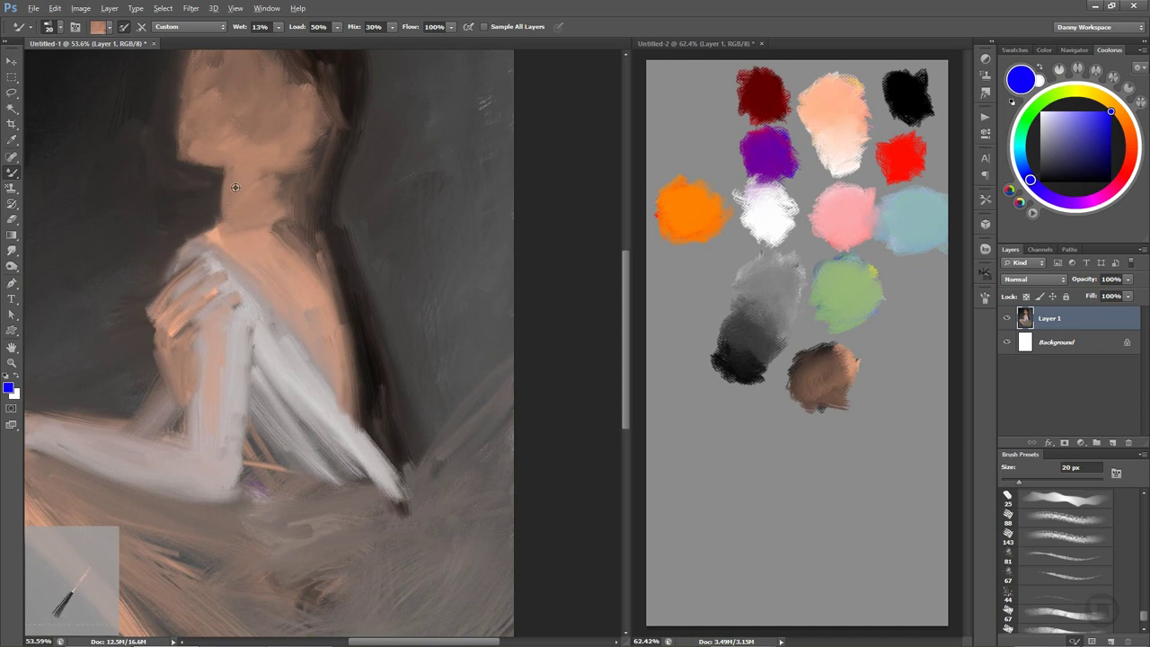
{"action": "mouse_move", "coordinate": [235, 187]}
{"action": "left_mouse_down"}
{"action": "mouse_move", "coordinate": [239, 198]}
{"action": "mouse_move", "coordinate": [237, 174]}
{"action": "mouse_move", "coordinate": [241, 235]}
{"action": "mouse_move", "coordinate": [236, 159]}
{"action": "mouse_move", "coordinate": [238, 194]}
{"action": "left_mouse_up"}
{"action": "left_click", "coordinate": [844, 133]}
{"action": "left_click", "coordinate": [841, 123], "text": "alt"}
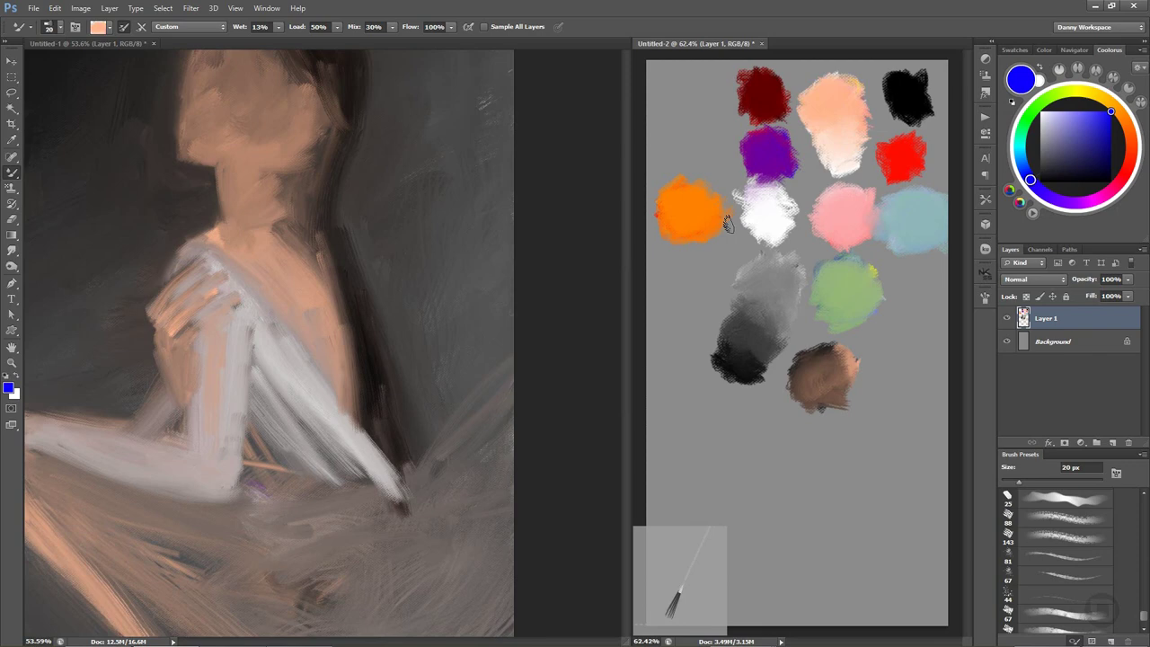
{"action": "left_click", "coordinate": [242, 246]}
{"action": "mouse_move", "coordinate": [223, 226]}
{"action": "left_mouse_down"}
{"action": "mouse_move", "coordinate": [245, 244]}
{"action": "mouse_move", "coordinate": [269, 220]}
{"action": "mouse_move", "coordinate": [308, 224]}
{"action": "left_mouse_up"}
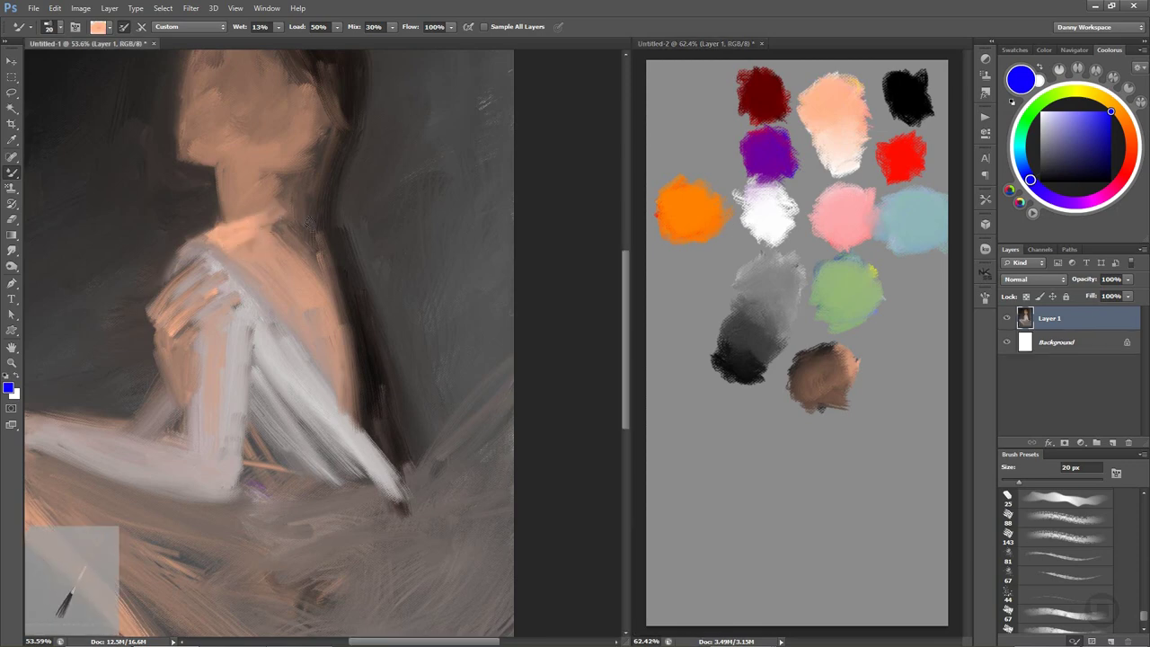
Load brown, shrink the brush to about 13, repaint the neck and jaw shadow, and lighten the chin notch.
{"action": "left_click", "coordinate": [866, 213]}
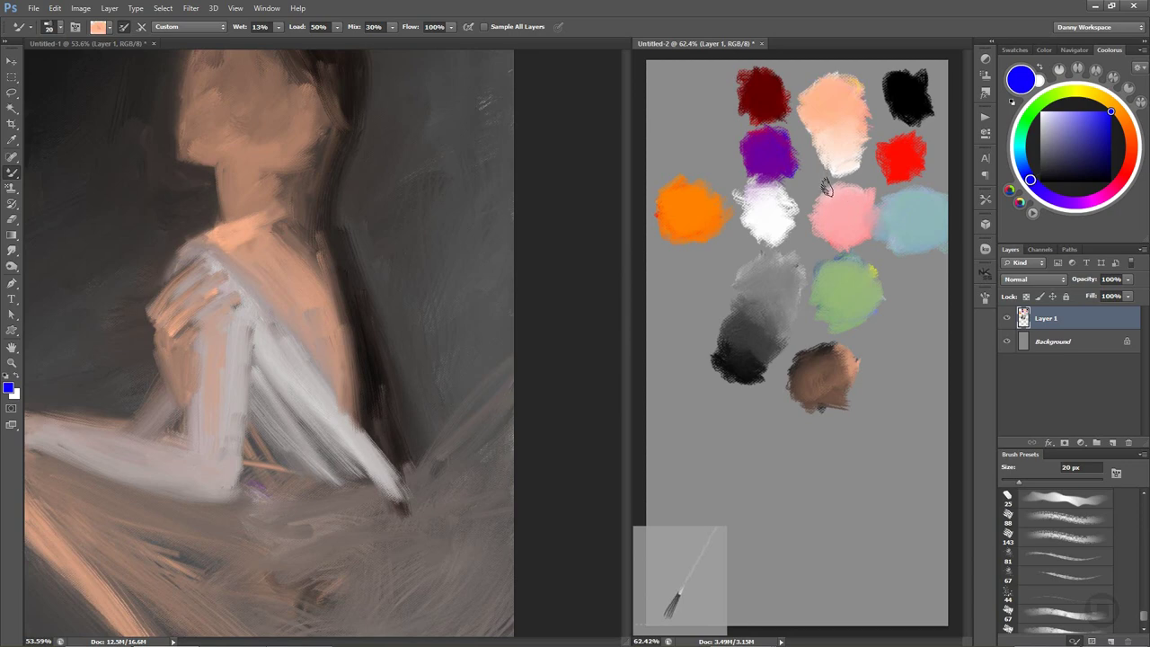
{"action": "left_click", "coordinate": [853, 366], "text": "alt"}
{"action": "mouse_move", "coordinate": [853, 368]}
{"action": "left_mouse_down"}
{"action": "mouse_move", "coordinate": [846, 388]}
{"action": "mouse_move", "coordinate": [851, 377]}
{"action": "left_mouse_up"}
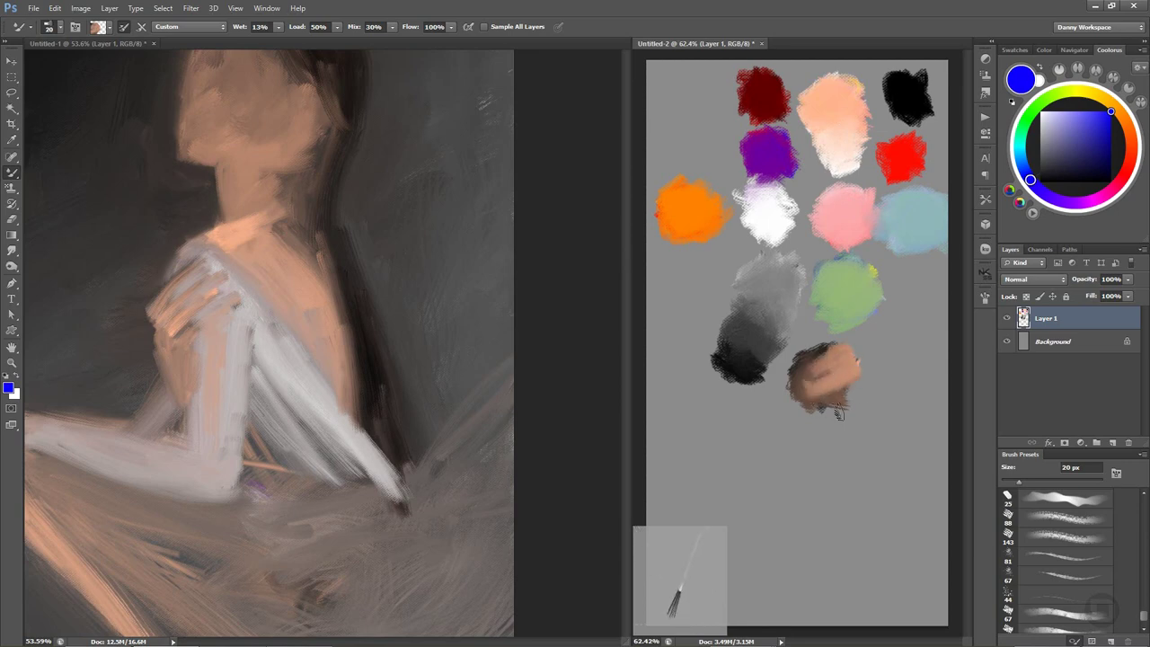
{"action": "left_click", "coordinate": [303, 312]}
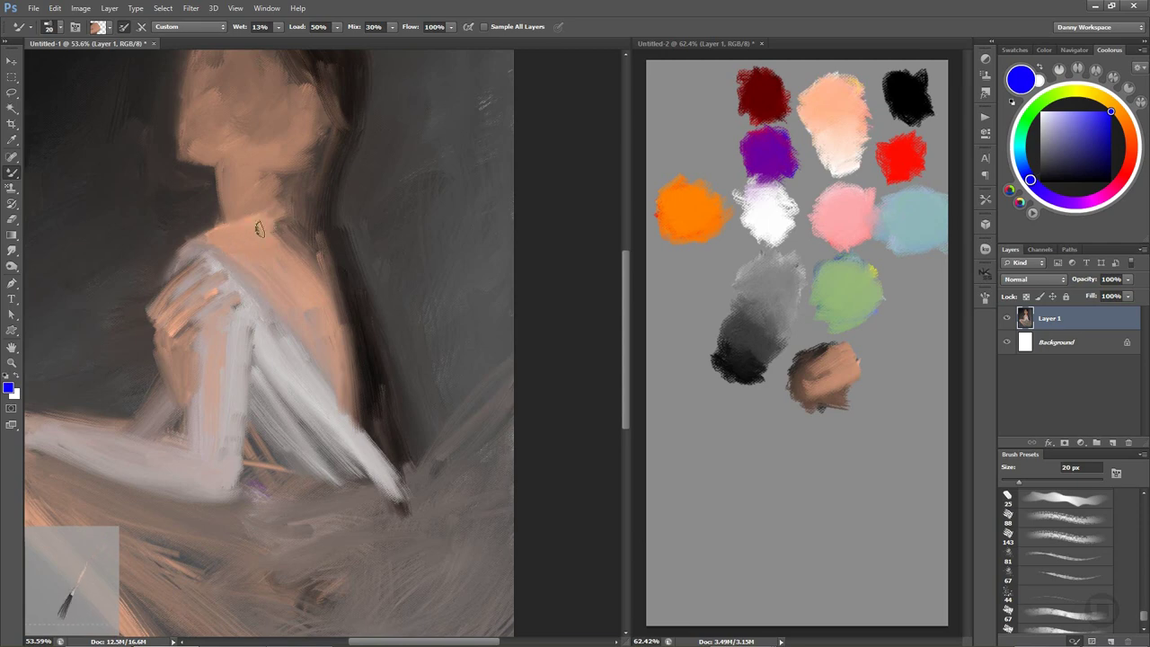
{"action": "mouse_move", "coordinate": [276, 223]}
{"action": "left_mouse_down"}
{"action": "mouse_move", "coordinate": [221, 244]}
{"action": "mouse_move", "coordinate": [190, 237]}
{"action": "mouse_move", "coordinate": [177, 262]}
{"action": "left_mouse_up"}
{"action": "key", "text": "bracketleft"}
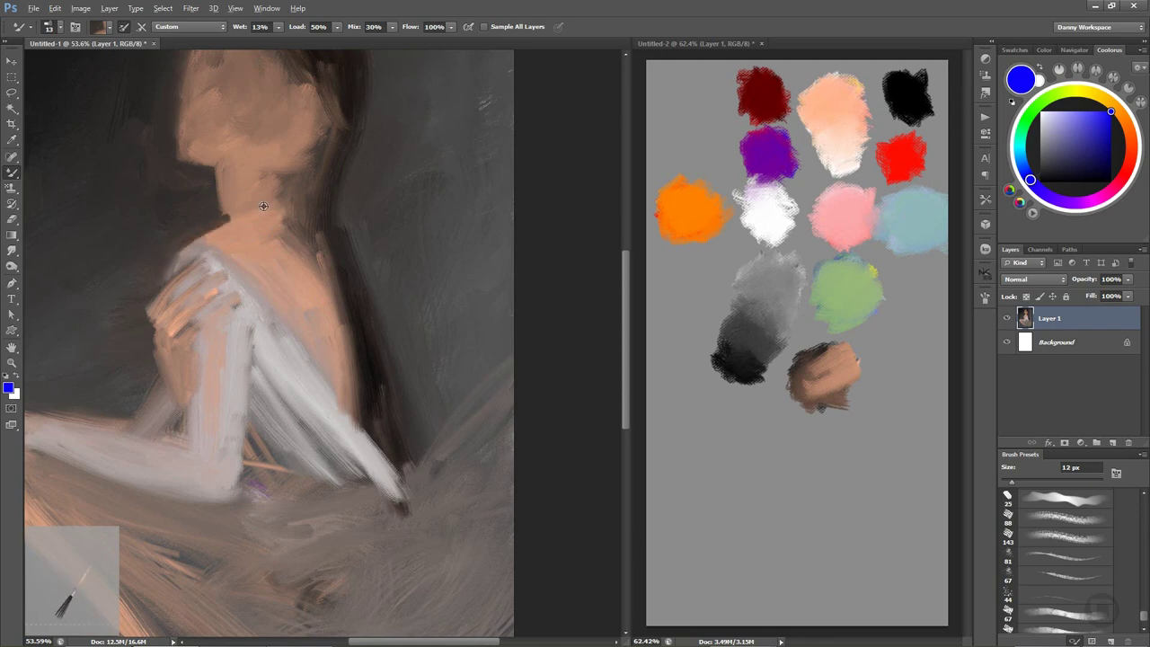
{"action": "left_click_drag", "start_coordinate": [263, 206], "coordinate": [220, 243]}
{"action": "mouse_move", "coordinate": [320, 174]}
{"action": "left_mouse_down"}
{"action": "mouse_move", "coordinate": [255, 216]}
{"action": "mouse_move", "coordinate": [273, 196]}
{"action": "left_mouse_up"}
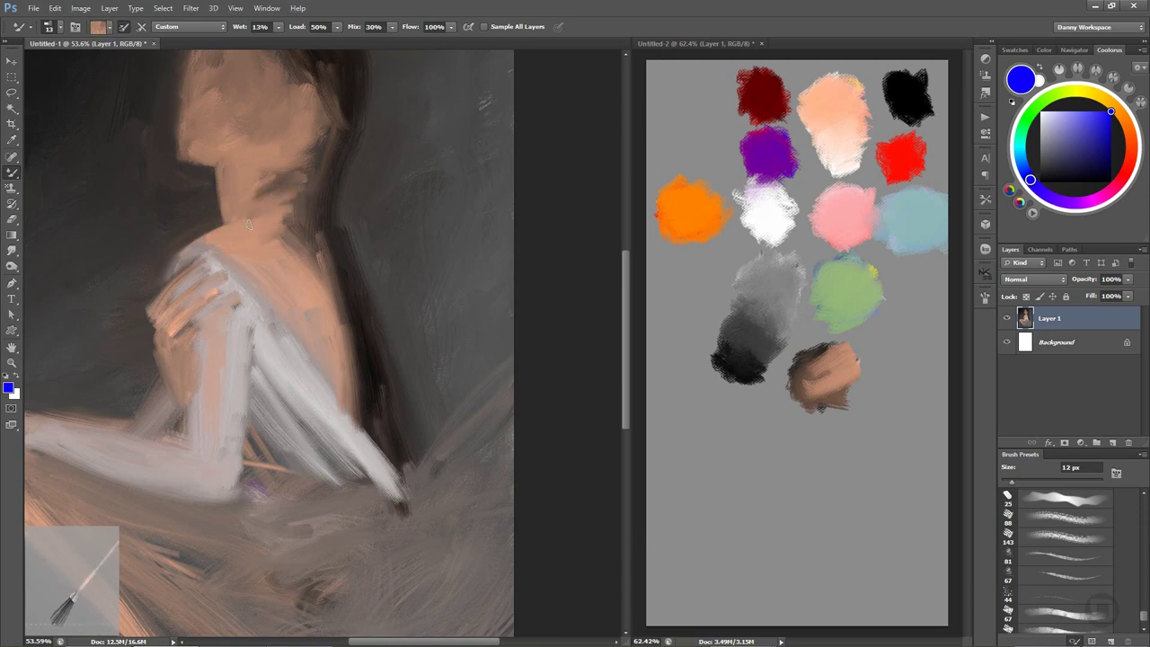
{"action": "mouse_move", "coordinate": [320, 154]}
{"action": "left_mouse_down"}
{"action": "mouse_move", "coordinate": [279, 188]}
{"action": "mouse_move", "coordinate": [305, 167]}
{"action": "left_mouse_up"}
{"action": "left_click_drag", "start_coordinate": [203, 162], "coordinate": [186, 162]}
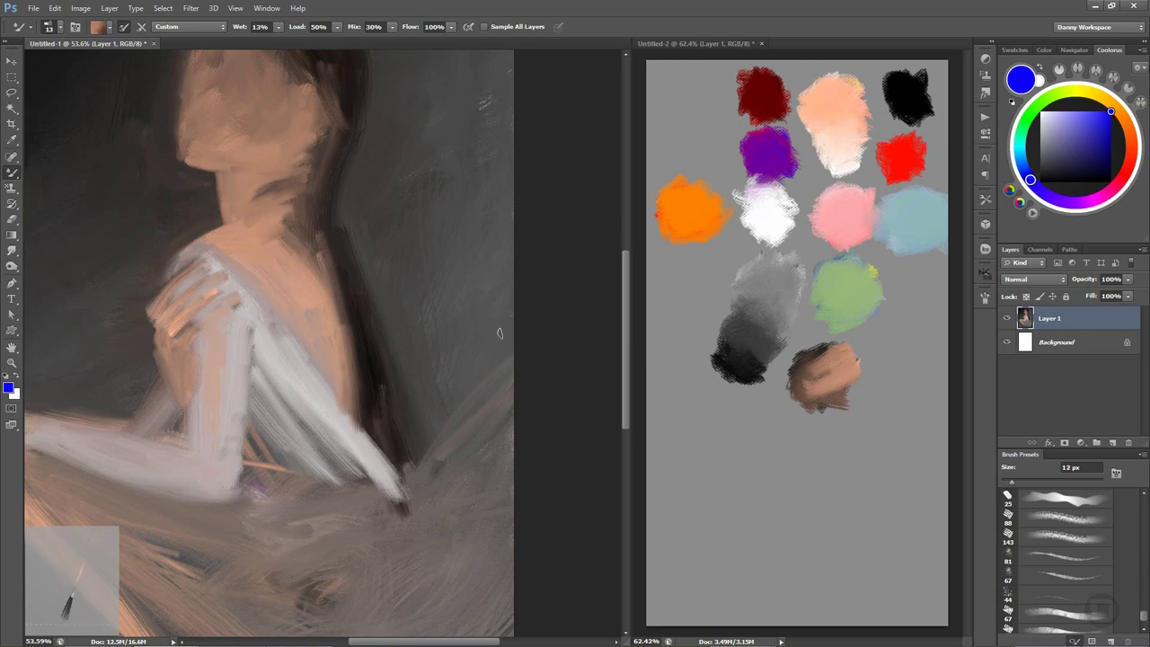
{"action": "mouse_move", "coordinate": [466, 345]}
{"action": "left_mouse_down"}
{"action": "mouse_move", "coordinate": [320, 249]}
{"action": "mouse_move", "coordinate": [401, 295]}
{"action": "left_mouse_up"}
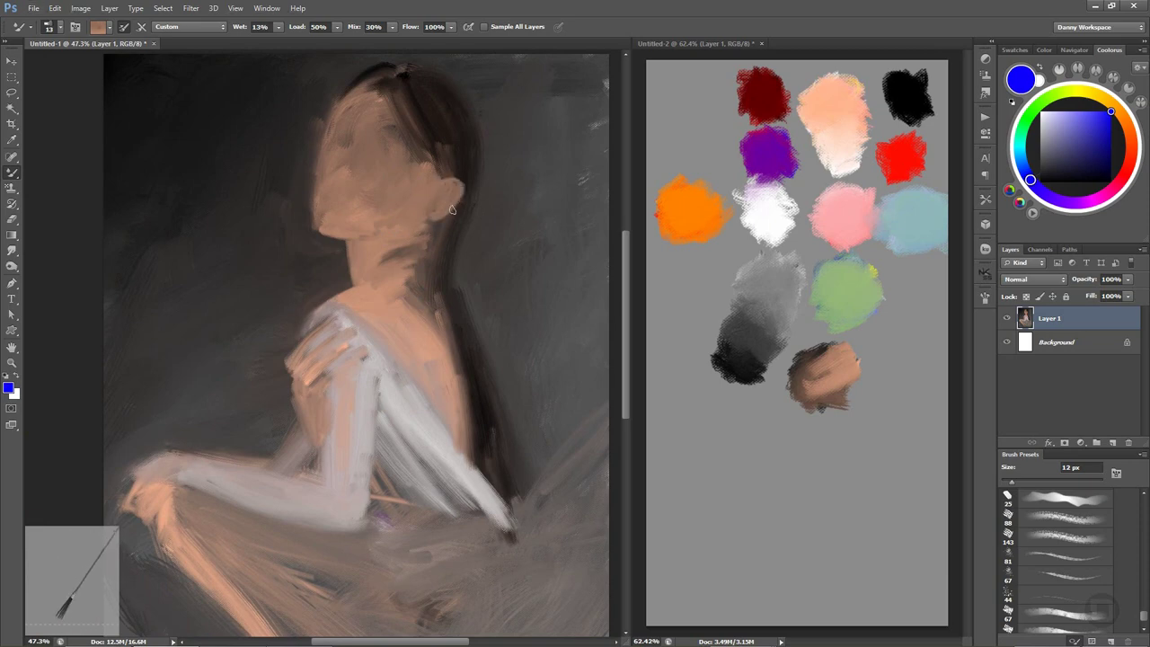
Reshade the neck below the jaw and paint a pink blush on the cheek.
{"action": "left_click_drag", "start_coordinate": [441, 226], "coordinate": [416, 257]}
{"action": "left_click_drag", "start_coordinate": [411, 248], "coordinate": [372, 254]}
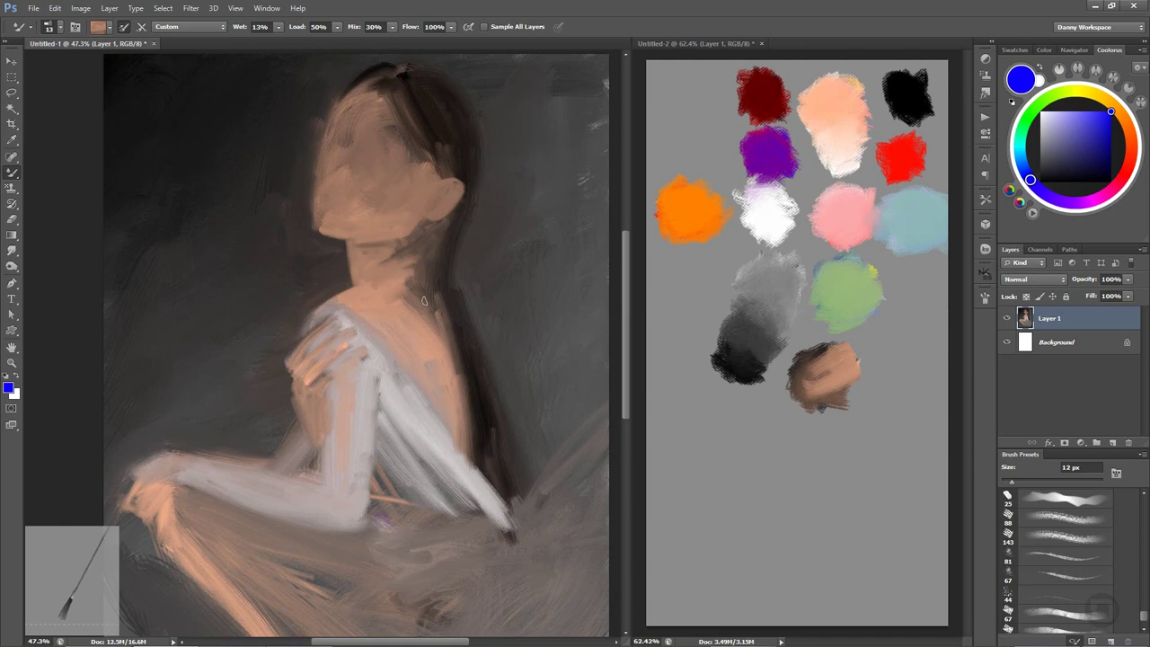
{"action": "left_click", "coordinate": [855, 225]}
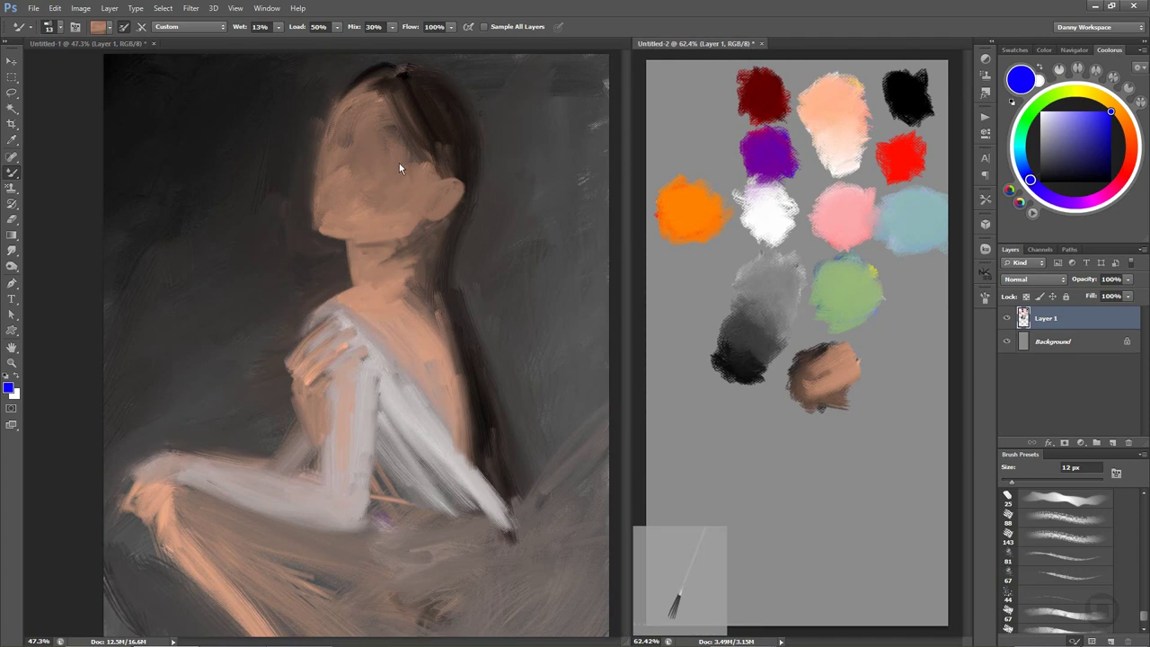
{"action": "left_click", "coordinate": [849, 97], "text": "alt"}
{"action": "mouse_move", "coordinate": [410, 170]}
{"action": "left_mouse_down"}
{"action": "mouse_move", "coordinate": [383, 190]}
{"action": "mouse_move", "coordinate": [401, 187]}
{"action": "left_mouse_up"}
{"action": "left_click_drag", "start_coordinate": [392, 200], "coordinate": [415, 172]}
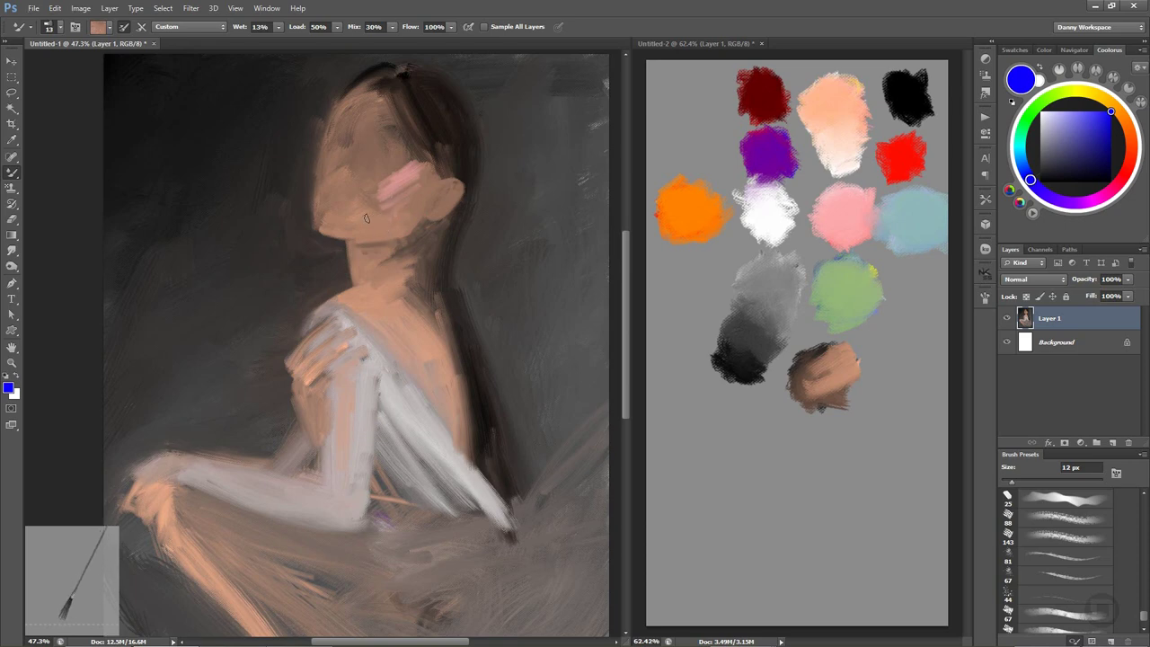
Build light peach strokes across the face and forehead from the swatches.
{"action": "left_click", "coordinate": [846, 113], "text": "alt"}
{"action": "left_click_drag", "start_coordinate": [349, 184], "coordinate": [371, 165]}
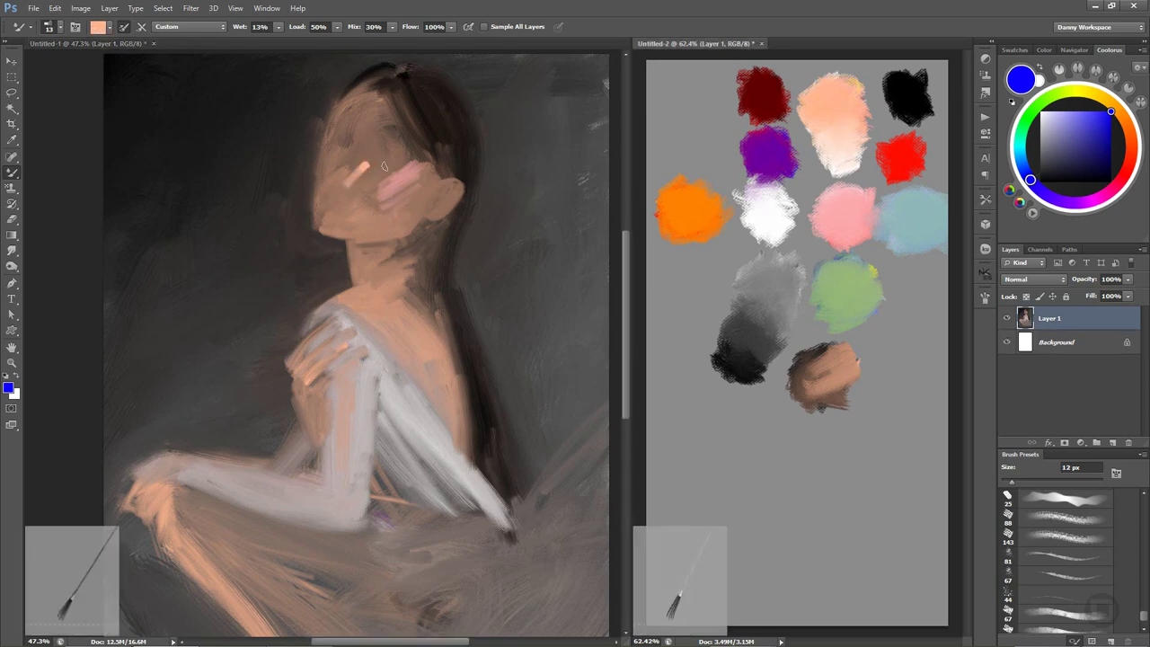
{"action": "mouse_move", "coordinate": [350, 206]}
{"action": "left_mouse_down"}
{"action": "mouse_move", "coordinate": [379, 173]}
{"action": "mouse_move", "coordinate": [364, 154]}
{"action": "mouse_move", "coordinate": [399, 163]}
{"action": "mouse_move", "coordinate": [370, 143]}
{"action": "mouse_move", "coordinate": [405, 165]}
{"action": "left_mouse_up"}
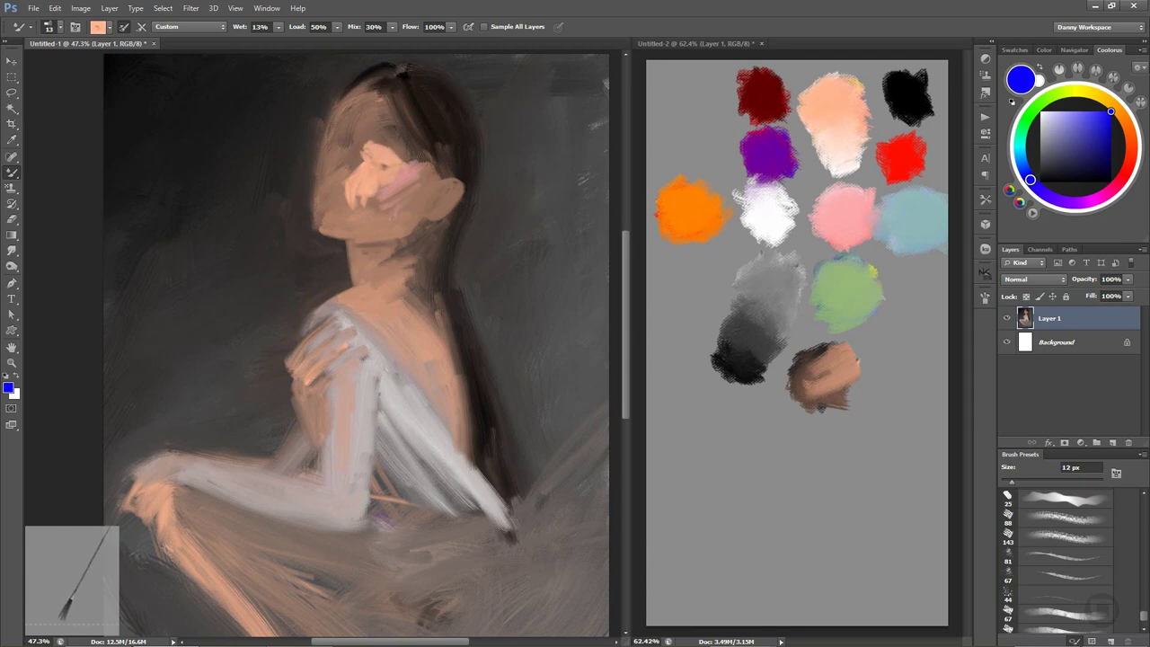
{"action": "mouse_move", "coordinate": [351, 117]}
{"action": "left_mouse_down"}
{"action": "mouse_move", "coordinate": [363, 101]}
{"action": "mouse_move", "coordinate": [384, 145]}
{"action": "left_mouse_up"}
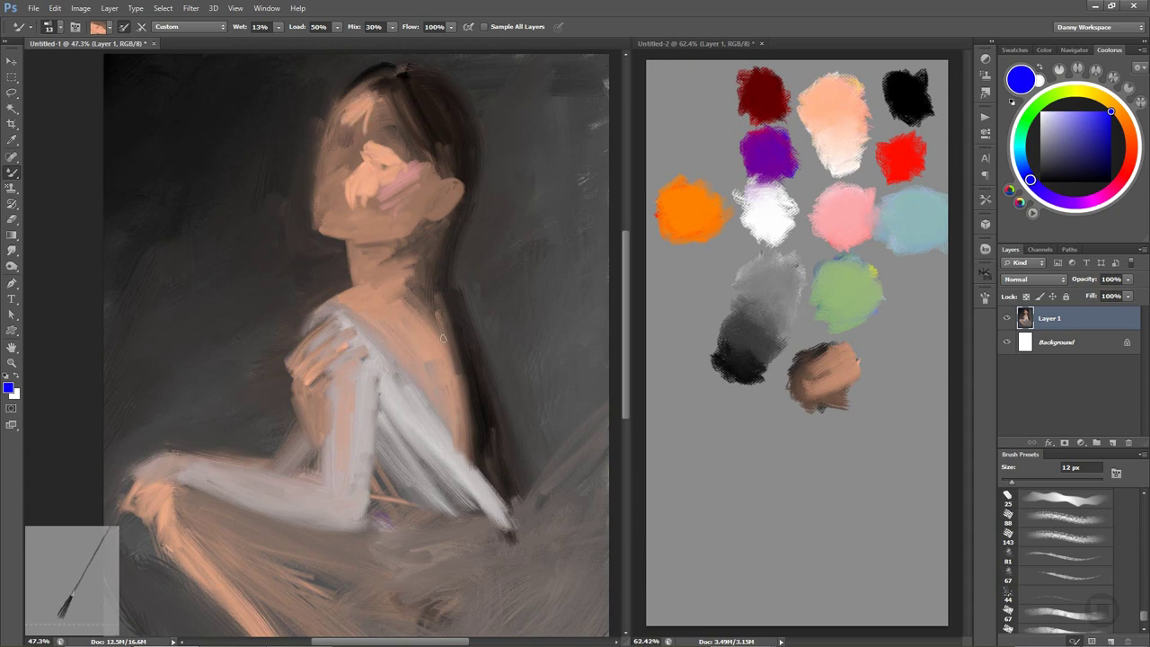
{"action": "left_click", "coordinate": [848, 140], "text": "alt"}
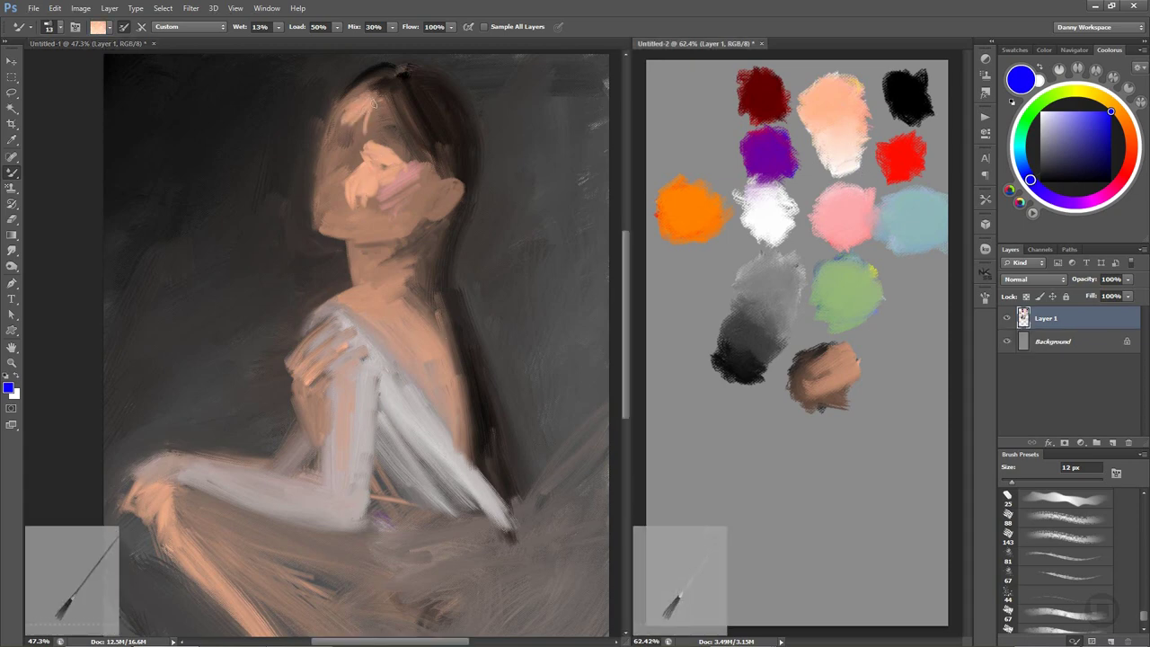
{"action": "mouse_move", "coordinate": [371, 124]}
{"action": "left_mouse_down"}
{"action": "mouse_move", "coordinate": [377, 144]}
{"action": "mouse_move", "coordinate": [370, 106]}
{"action": "left_mouse_up"}
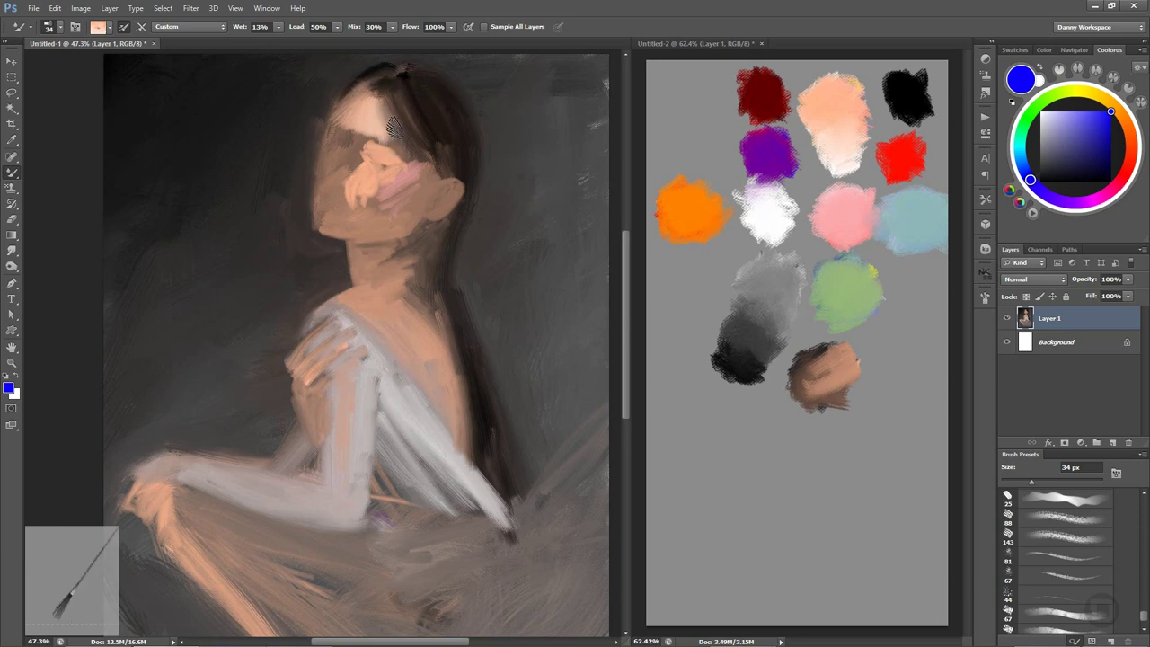
{"action": "mouse_move", "coordinate": [406, 167]}
{"action": "left_mouse_down"}
{"action": "mouse_move", "coordinate": [380, 120]}
{"action": "mouse_move", "coordinate": [411, 98]}
{"action": "mouse_move", "coordinate": [420, 117]}
{"action": "mouse_move", "coordinate": [396, 131]}
{"action": "mouse_move", "coordinate": [386, 109]}
{"action": "mouse_move", "coordinate": [413, 153]}
{"action": "mouse_move", "coordinate": [398, 88]}
{"action": "mouse_move", "coordinate": [436, 167]}
{"action": "left_mouse_up"}
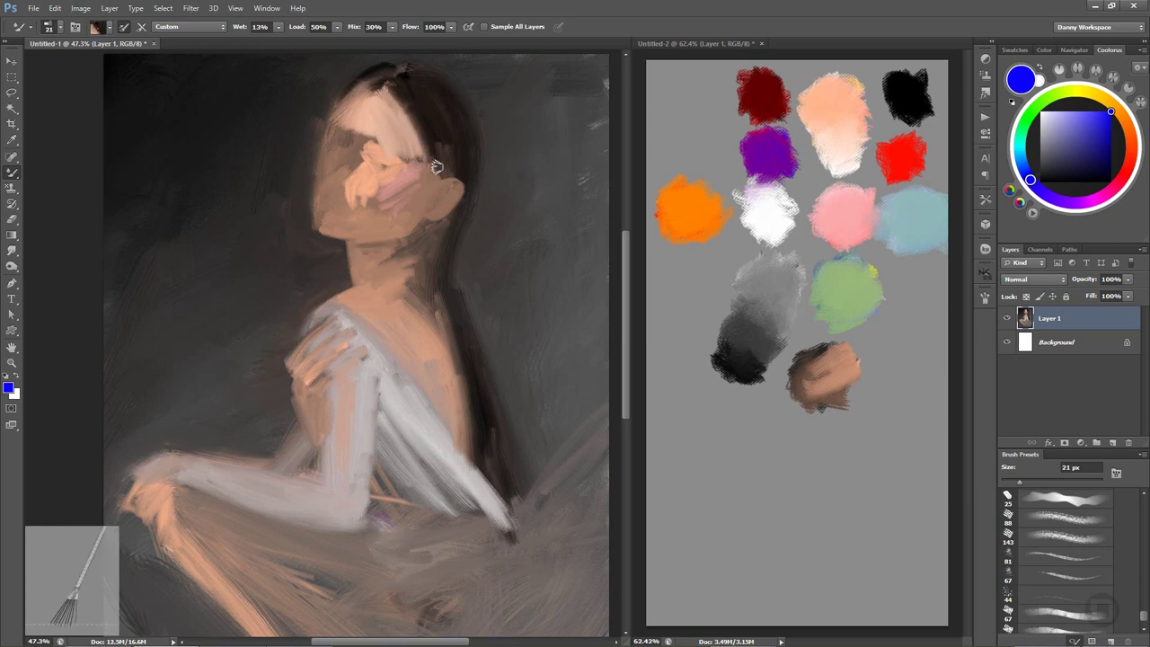
Cover the upper forehead to the hairline with light paint and darken its left side.
{"action": "mouse_move", "coordinate": [375, 101]}
{"action": "left_mouse_down"}
{"action": "mouse_move", "coordinate": [389, 94]}
{"action": "mouse_move", "coordinate": [356, 112]}
{"action": "mouse_move", "coordinate": [380, 72]}
{"action": "mouse_move", "coordinate": [341, 111]}
{"action": "mouse_move", "coordinate": [411, 64]}
{"action": "left_mouse_up"}
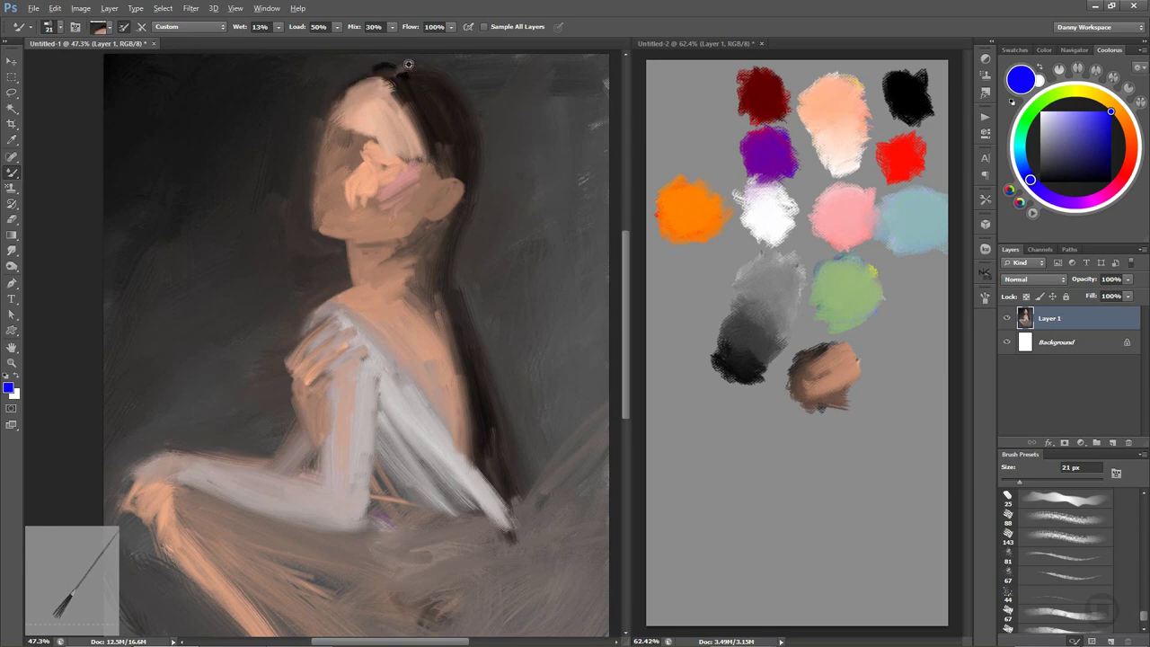
{"action": "mouse_move", "coordinate": [380, 113]}
{"action": "left_mouse_down"}
{"action": "mouse_move", "coordinate": [321, 115]}
{"action": "mouse_move", "coordinate": [318, 140]}
{"action": "left_mouse_up"}
{"action": "left_click_drag", "start_coordinate": [344, 99], "coordinate": [316, 155]}
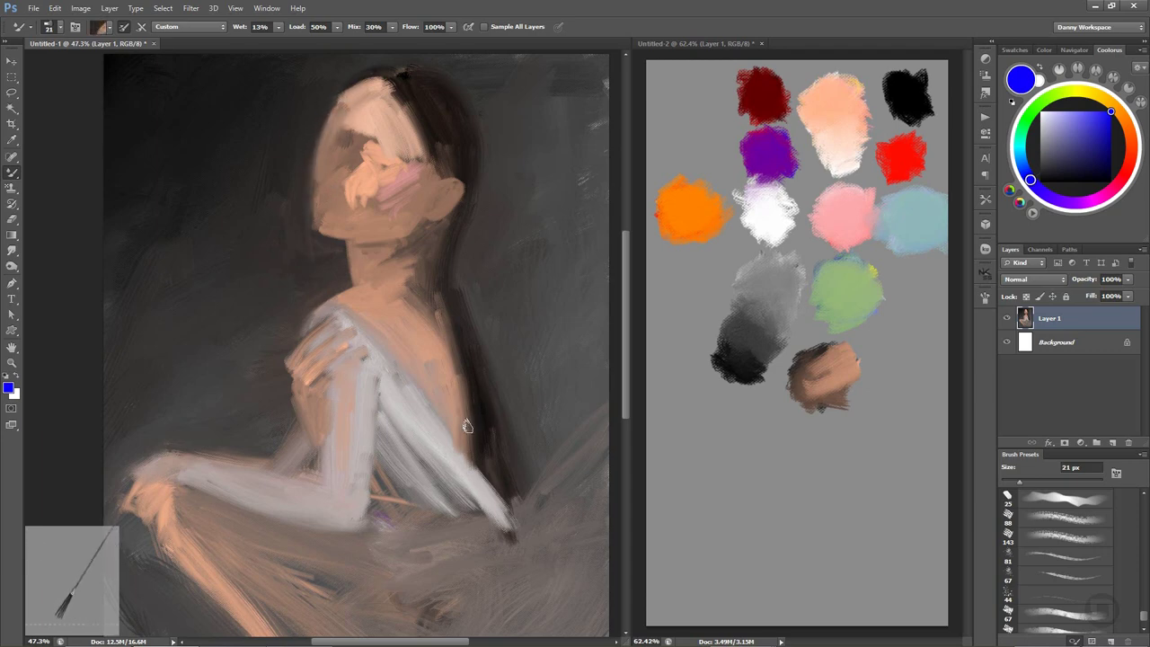
{"action": "left_click_drag", "start_coordinate": [405, 317], "coordinate": [424, 309]}
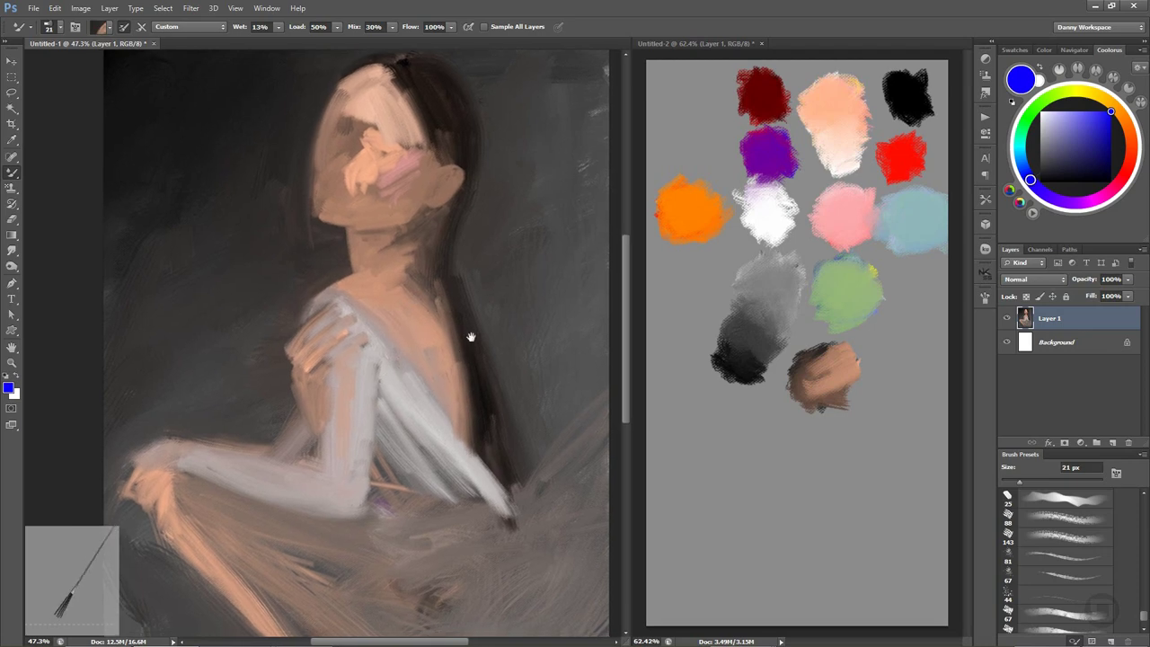
{"action": "left_click_drag", "start_coordinate": [473, 333], "coordinate": [505, 257]}
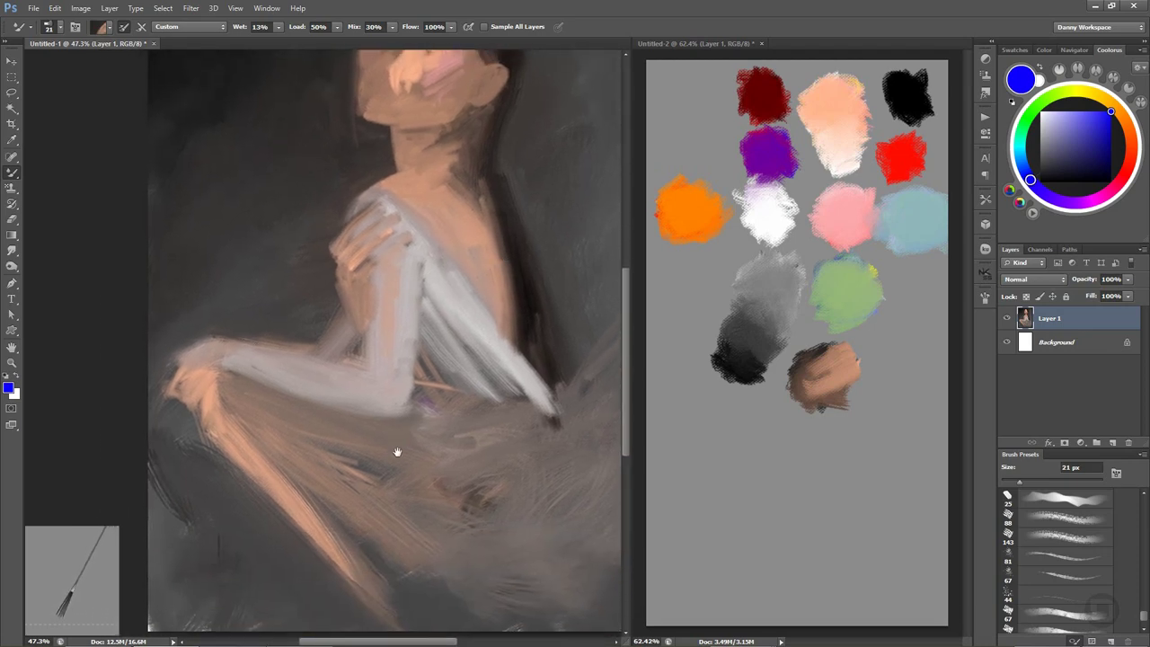
Paint vertical strokes down the arm and dark and light grey strokes along the forearm's top edge.
{"action": "left_click_drag", "start_coordinate": [430, 379], "coordinate": [456, 315]}
{"action": "left_click_drag", "start_coordinate": [415, 223], "coordinate": [387, 413]}
{"action": "mouse_move", "coordinate": [411, 250]}
{"action": "left_mouse_down"}
{"action": "mouse_move", "coordinate": [393, 399]}
{"action": "mouse_move", "coordinate": [229, 345]}
{"action": "mouse_move", "coordinate": [359, 404]}
{"action": "mouse_move", "coordinate": [245, 356]}
{"action": "left_mouse_up"}
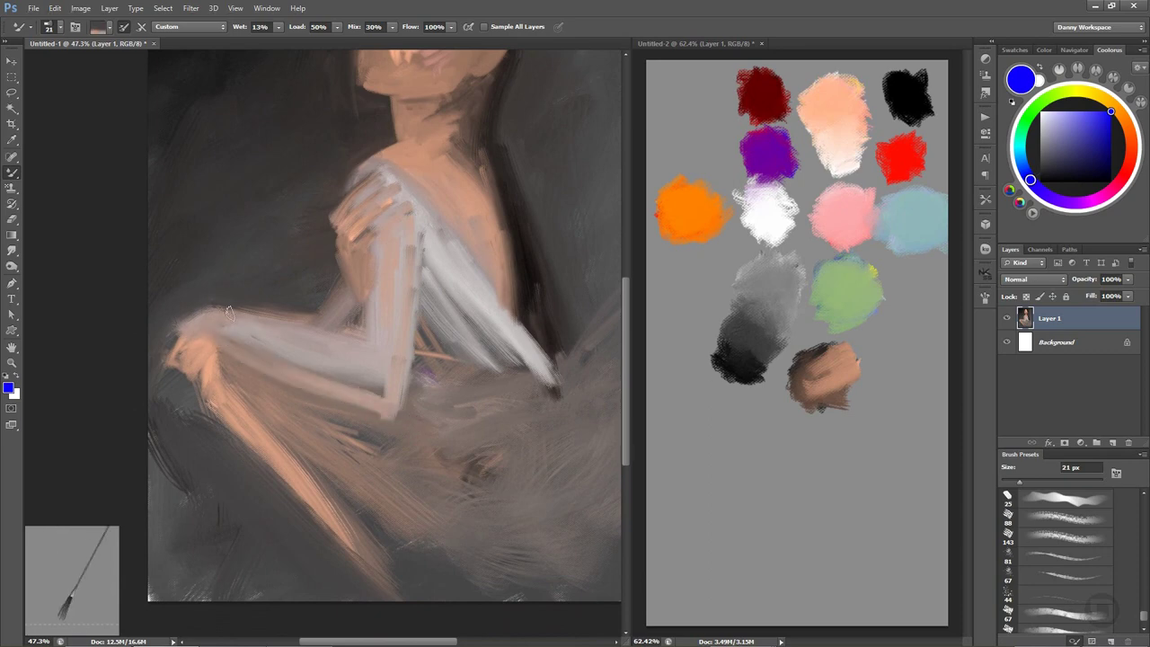
{"action": "mouse_move", "coordinate": [229, 311]}
{"action": "left_mouse_down"}
{"action": "mouse_move", "coordinate": [346, 343]}
{"action": "mouse_move", "coordinate": [387, 368]}
{"action": "left_mouse_up"}
{"action": "mouse_move", "coordinate": [170, 301]}
{"action": "left_mouse_down"}
{"action": "mouse_move", "coordinate": [350, 349]}
{"action": "mouse_move", "coordinate": [296, 314]}
{"action": "left_mouse_up"}
{"action": "mouse_move", "coordinate": [242, 280]}
{"action": "left_mouse_down"}
{"action": "mouse_move", "coordinate": [165, 310]}
{"action": "mouse_move", "coordinate": [204, 306]}
{"action": "mouse_move", "coordinate": [375, 370]}
{"action": "left_mouse_up"}
{"action": "mouse_move", "coordinate": [215, 323]}
{"action": "left_mouse_down"}
{"action": "mouse_move", "coordinate": [341, 343]}
{"action": "mouse_move", "coordinate": [364, 323]}
{"action": "mouse_move", "coordinate": [351, 355]}
{"action": "mouse_move", "coordinate": [386, 357]}
{"action": "mouse_move", "coordinate": [166, 377]}
{"action": "left_mouse_up"}
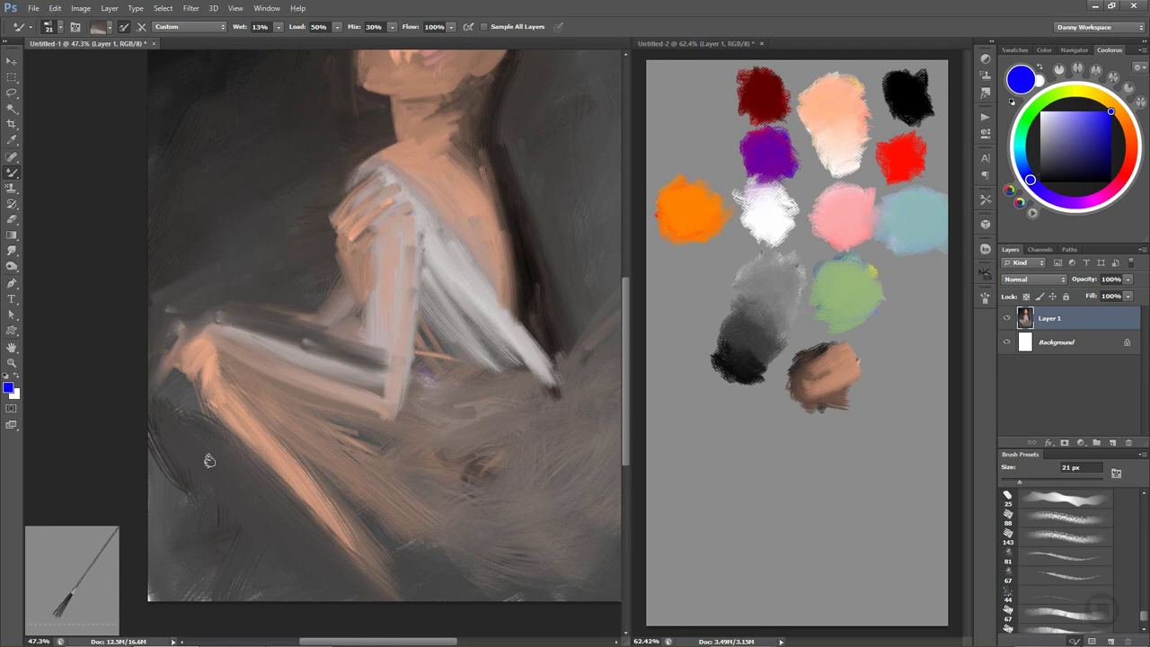
{"action": "mouse_move", "coordinate": [593, 320]}
{"action": "left_mouse_down"}
{"action": "mouse_move", "coordinate": [590, 390]}
{"action": "mouse_move", "coordinate": [594, 326]}
{"action": "left_mouse_up"}
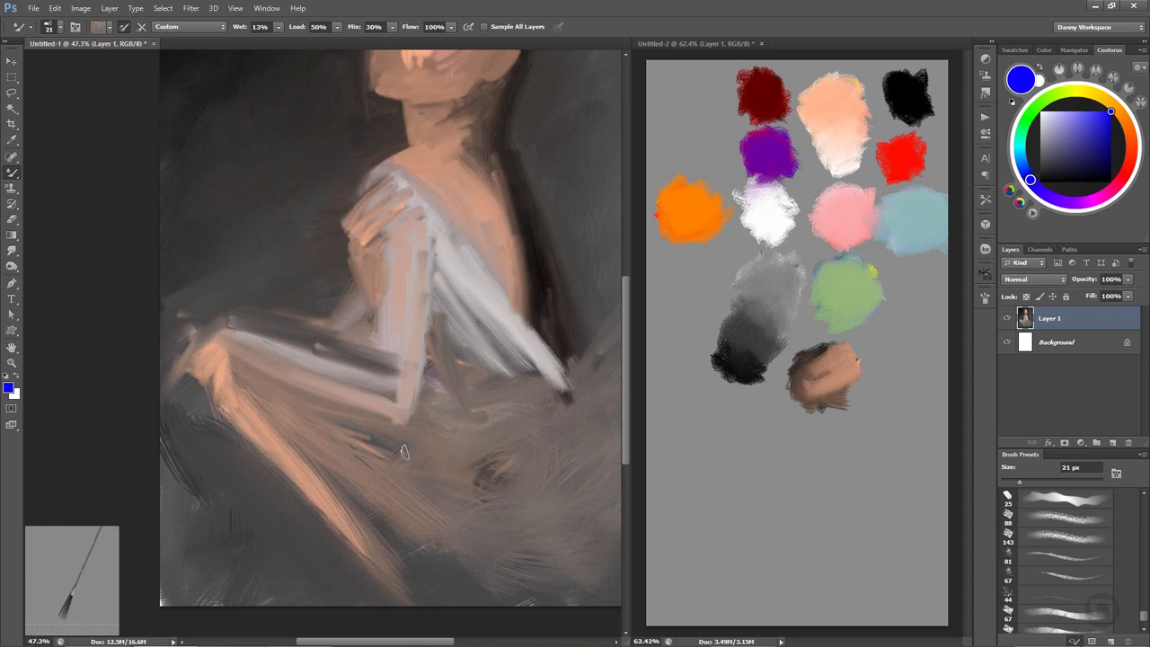
Add a dark brown shadow beneath the arm and blend it lighter.
{"action": "left_click", "coordinate": [564, 348], "text": "alt"}
{"action": "left_click_drag", "start_coordinate": [309, 395], "coordinate": [418, 448]}
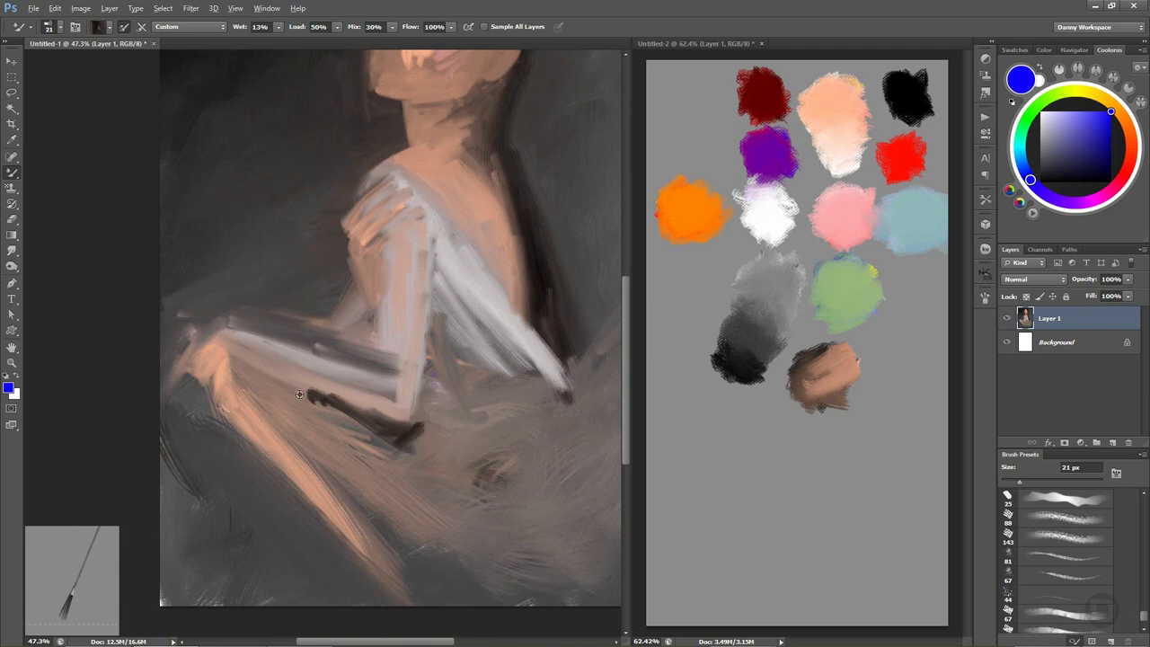
{"action": "left_click_drag", "start_coordinate": [300, 394], "coordinate": [404, 413]}
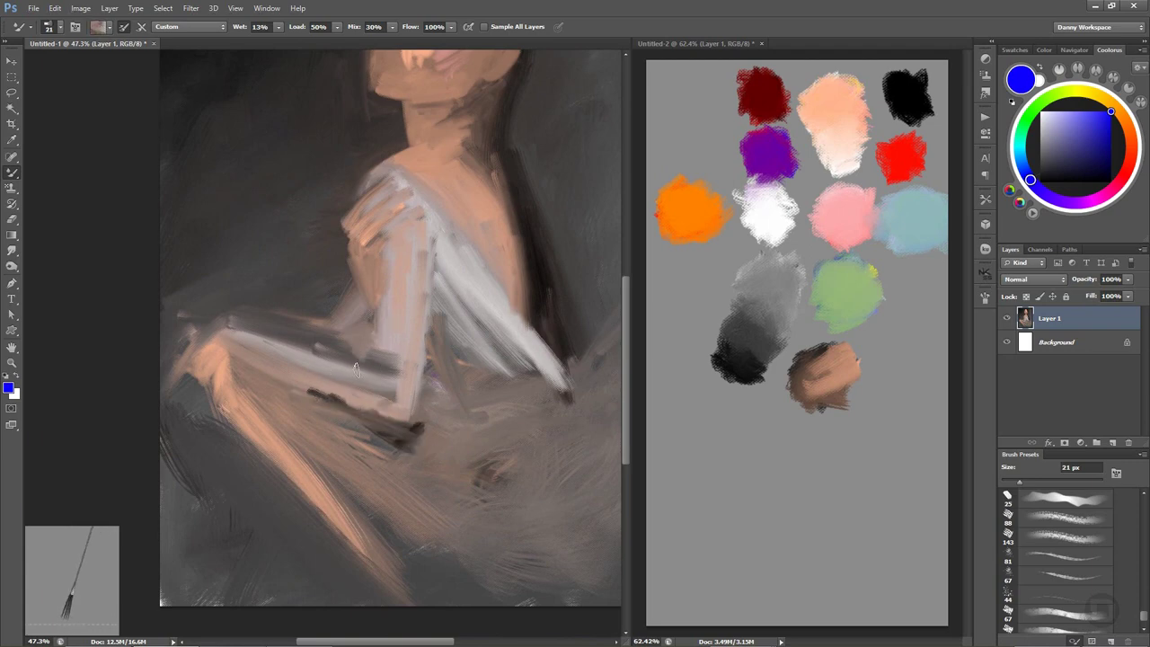
{"action": "mouse_move", "coordinate": [356, 368]}
{"action": "left_mouse_down"}
{"action": "mouse_move", "coordinate": [215, 353]}
{"action": "mouse_move", "coordinate": [251, 309]}
{"action": "mouse_move", "coordinate": [219, 339]}
{"action": "mouse_move", "coordinate": [294, 339]}
{"action": "left_mouse_up"}
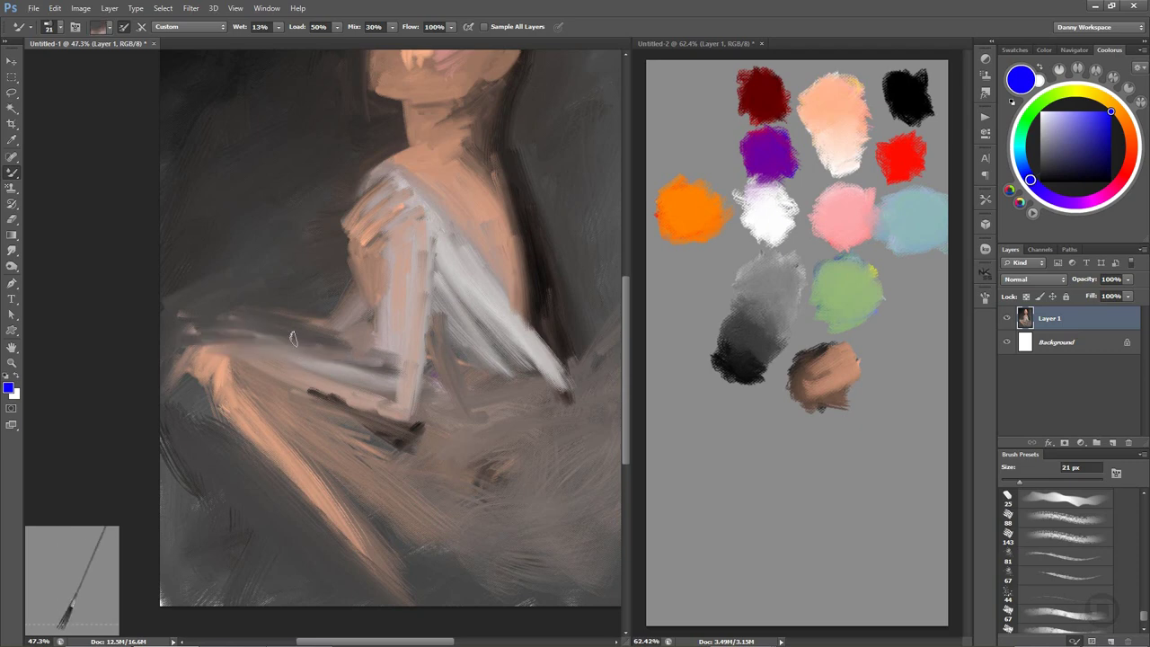
Repaint the forearm in light pinkish-grey, with dark grey along its top edge.
{"action": "left_click", "coordinate": [414, 345], "text": "alt"}
{"action": "left_click_drag", "start_coordinate": [368, 383], "coordinate": [226, 364]}
{"action": "left_click_drag", "start_coordinate": [346, 357], "coordinate": [185, 350]}
{"action": "left_click_drag", "start_coordinate": [292, 345], "coordinate": [182, 355]}
{"action": "left_click_drag", "start_coordinate": [305, 359], "coordinate": [387, 382]}
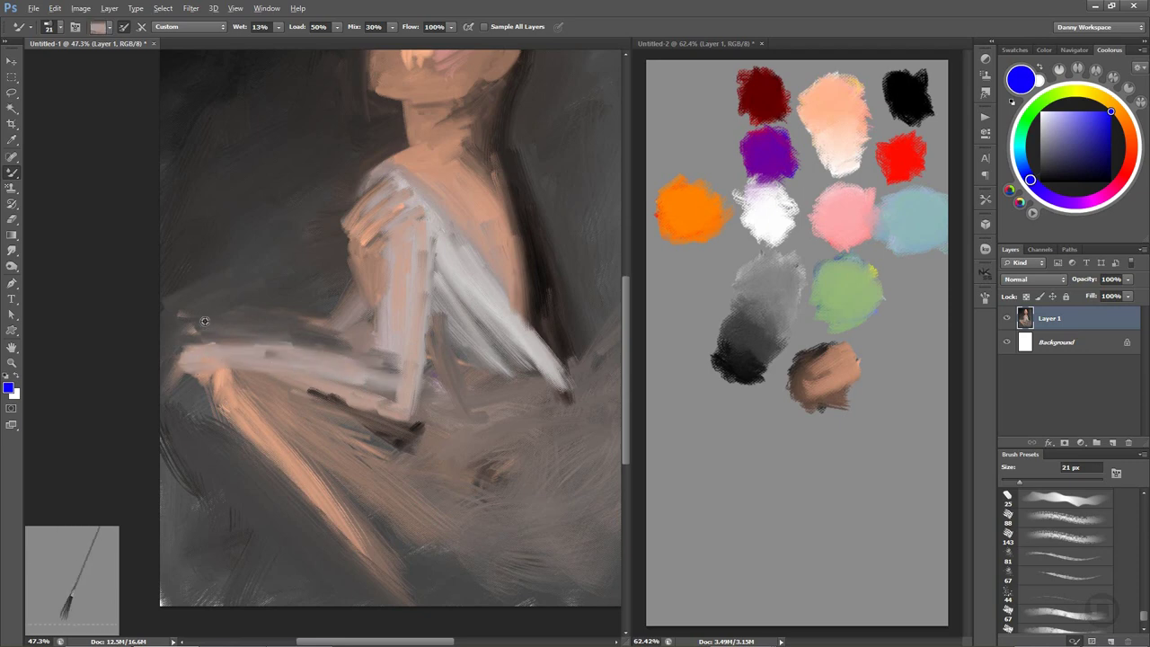
{"action": "mouse_move", "coordinate": [205, 321]}
{"action": "left_mouse_down"}
{"action": "mouse_move", "coordinate": [181, 336]}
{"action": "mouse_move", "coordinate": [363, 370]}
{"action": "left_mouse_up"}
{"action": "left_click_drag", "start_coordinate": [194, 338], "coordinate": [399, 371]}
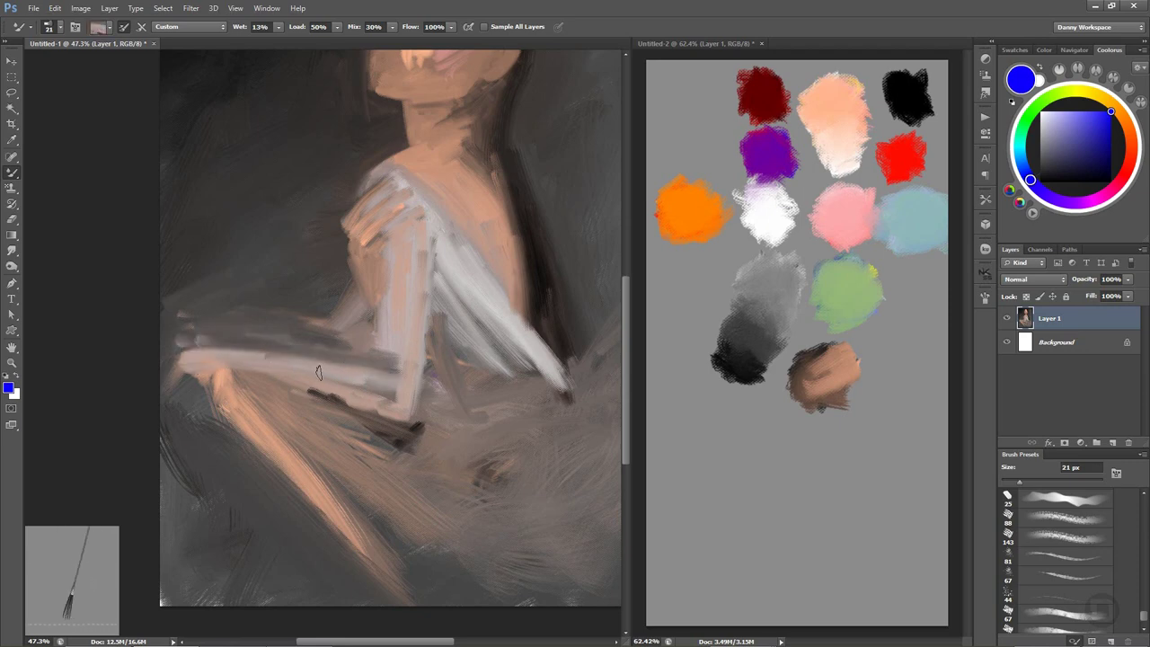
{"action": "left_click_drag", "start_coordinate": [318, 372], "coordinate": [172, 341]}
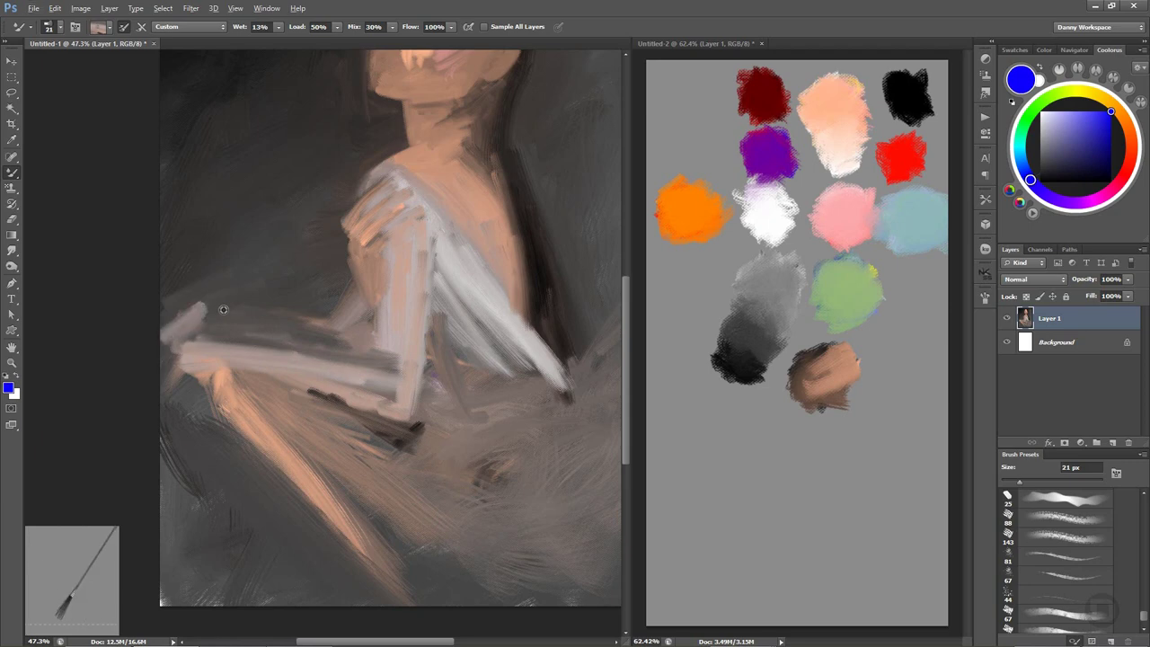
{"action": "mouse_move", "coordinate": [223, 309]}
{"action": "left_mouse_down"}
{"action": "mouse_move", "coordinate": [169, 325]}
{"action": "mouse_move", "coordinate": [164, 368]}
{"action": "left_mouse_up"}
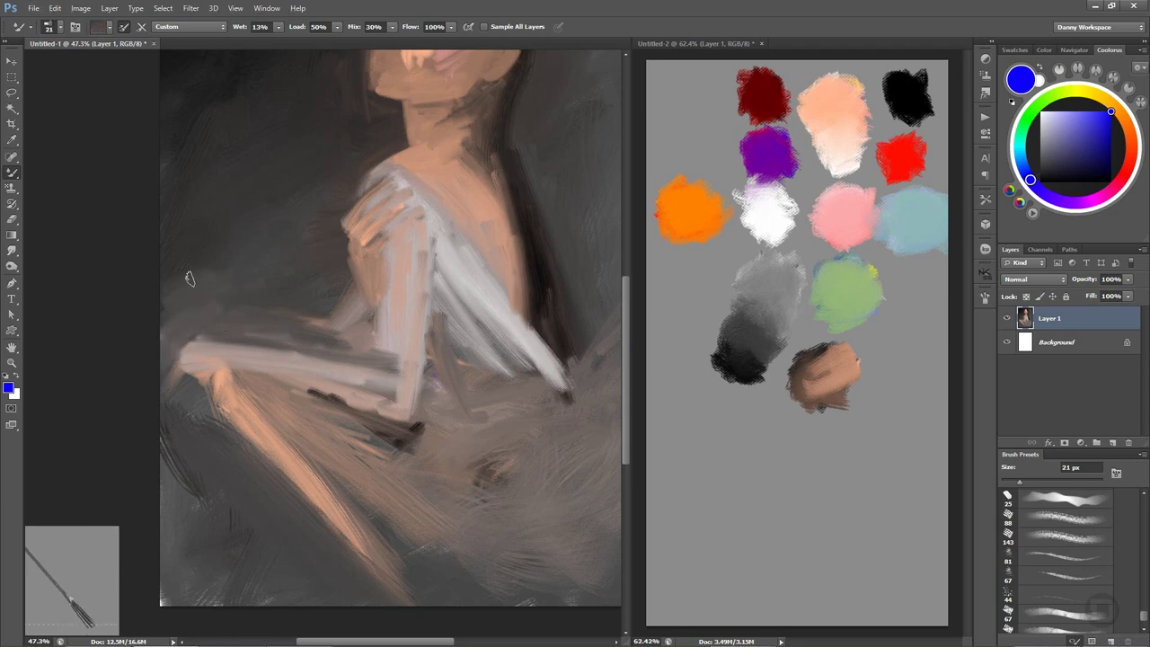
{"action": "left_click_drag", "start_coordinate": [190, 278], "coordinate": [303, 380]}
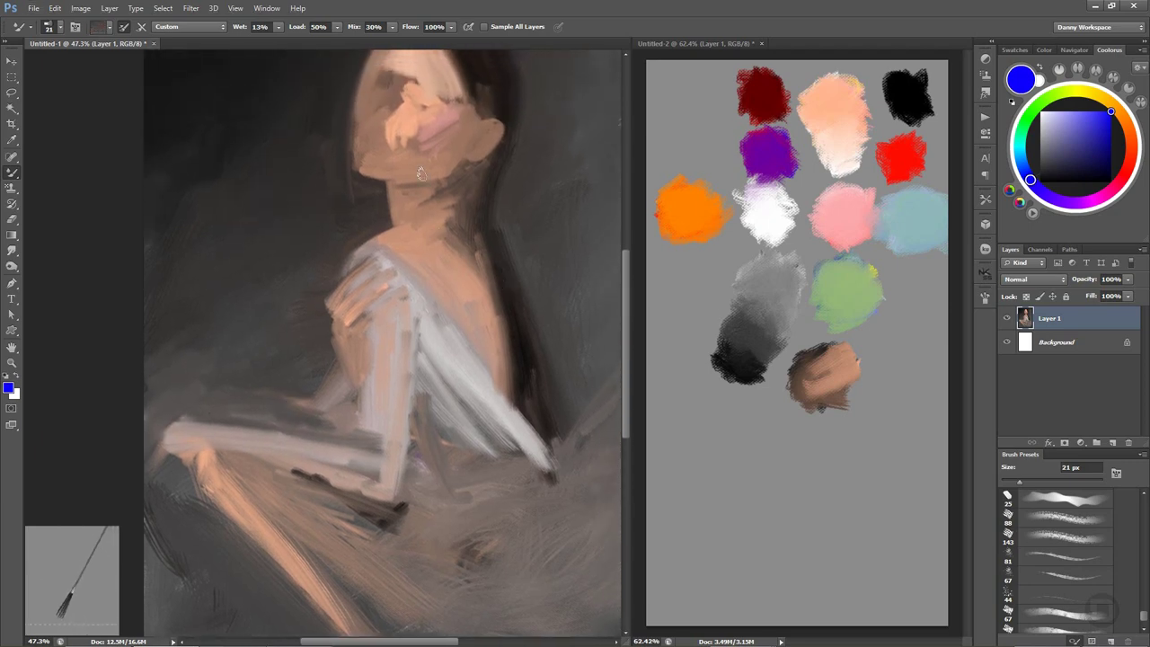
Paint light skin tone around the eyes and onto the forehead with peach from the swatch document.
{"action": "mouse_move", "coordinate": [419, 172]}
{"action": "left_mouse_down"}
{"action": "mouse_move", "coordinate": [432, 191]}
{"action": "mouse_move", "coordinate": [419, 153]}
{"action": "mouse_move", "coordinate": [408, 175]}
{"action": "mouse_move", "coordinate": [418, 185]}
{"action": "left_mouse_up"}
{"action": "mouse_move", "coordinate": [390, 135]}
{"action": "left_mouse_down"}
{"action": "mouse_move", "coordinate": [431, 148]}
{"action": "mouse_move", "coordinate": [429, 117]}
{"action": "mouse_move", "coordinate": [440, 139]}
{"action": "left_mouse_up"}
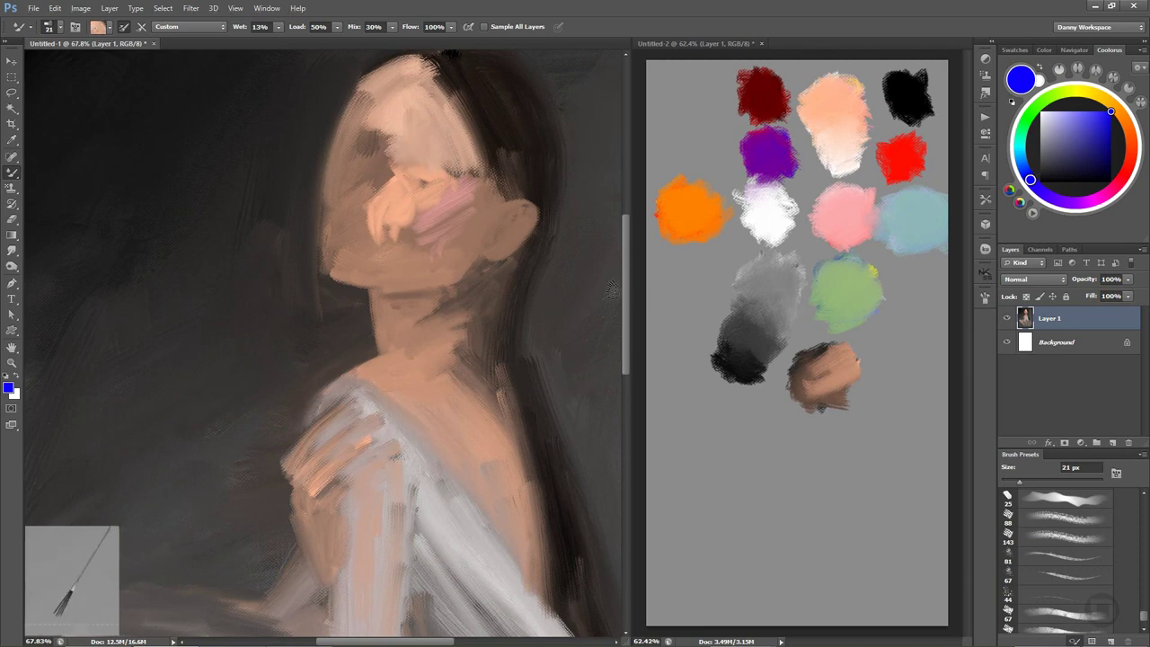
{"action": "left_click", "coordinate": [840, 115]}
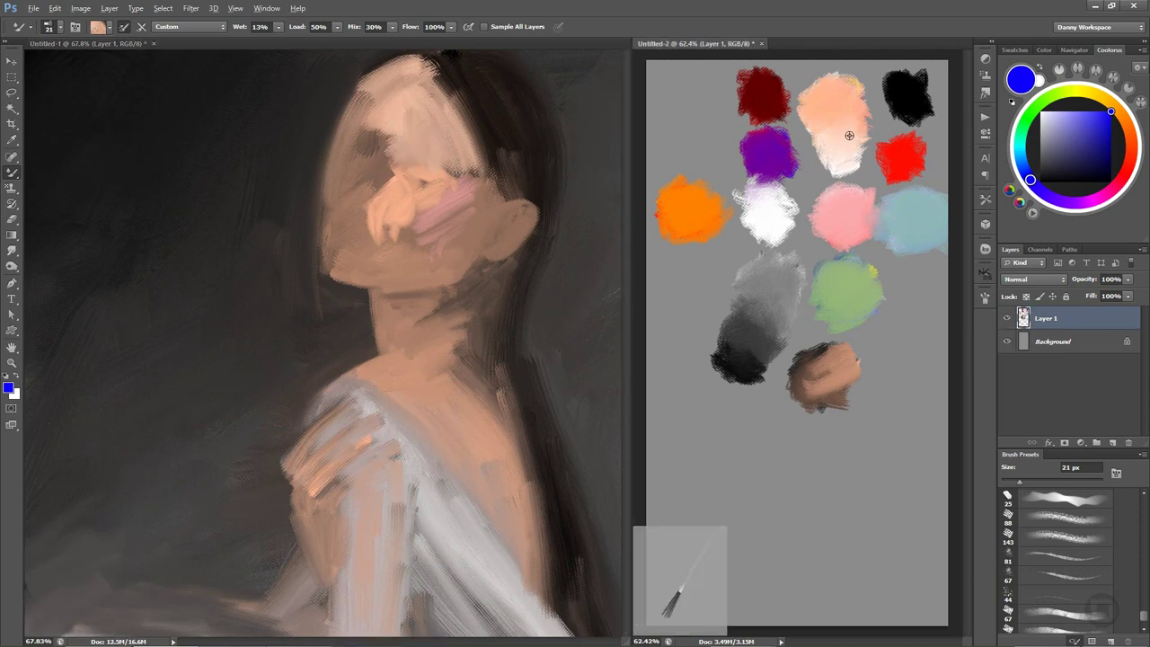
{"action": "left_click", "coordinate": [506, 194]}
{"action": "mouse_move", "coordinate": [426, 110]}
{"action": "left_mouse_down"}
{"action": "mouse_move", "coordinate": [406, 141]}
{"action": "mouse_move", "coordinate": [442, 139]}
{"action": "mouse_move", "coordinate": [395, 125]}
{"action": "mouse_move", "coordinate": [404, 85]}
{"action": "mouse_move", "coordinate": [446, 134]}
{"action": "mouse_move", "coordinate": [429, 139]}
{"action": "left_mouse_up"}
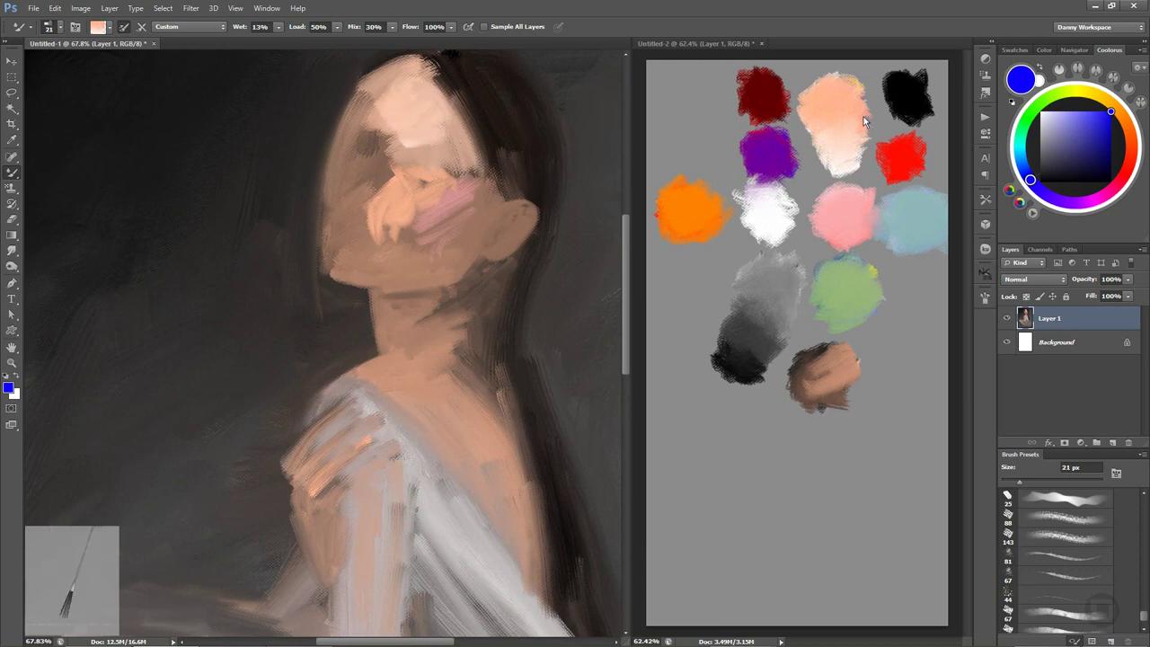
Spread pale peach across the upper forehead over its dark patches, and darken the left edge.
{"action": "left_click", "coordinate": [865, 122]}
{"action": "left_click", "coordinate": [420, 106]}
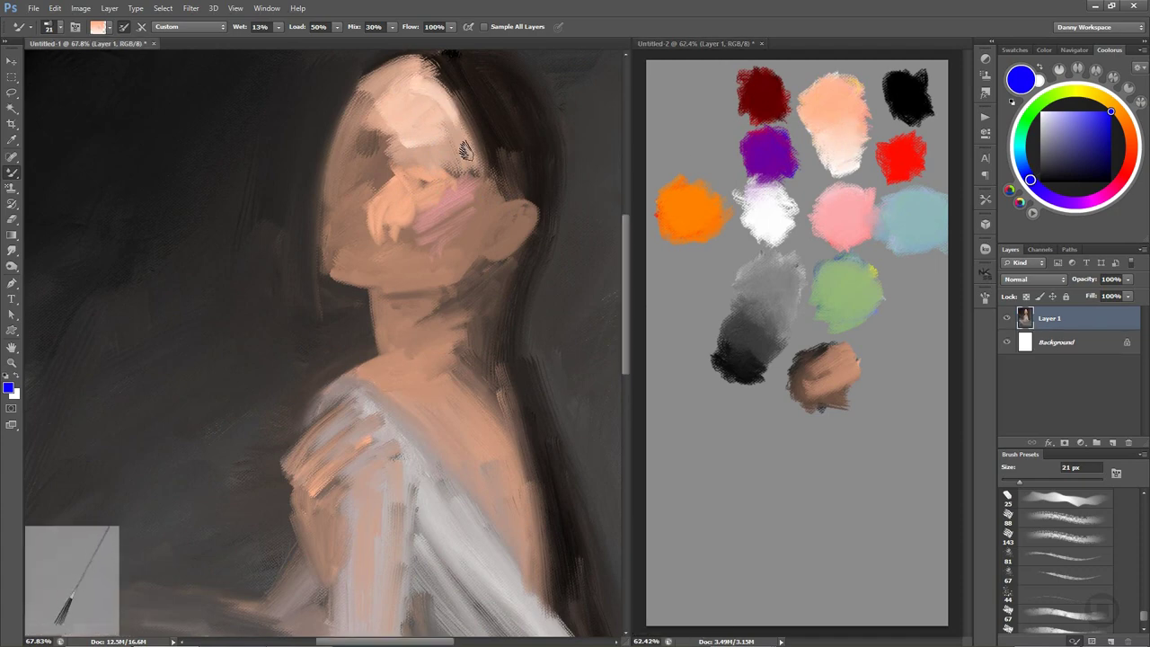
{"action": "mouse_move", "coordinate": [399, 107]}
{"action": "left_mouse_down"}
{"action": "mouse_move", "coordinate": [444, 89]}
{"action": "mouse_move", "coordinate": [464, 148]}
{"action": "mouse_move", "coordinate": [431, 134]}
{"action": "mouse_move", "coordinate": [407, 175]}
{"action": "left_mouse_up"}
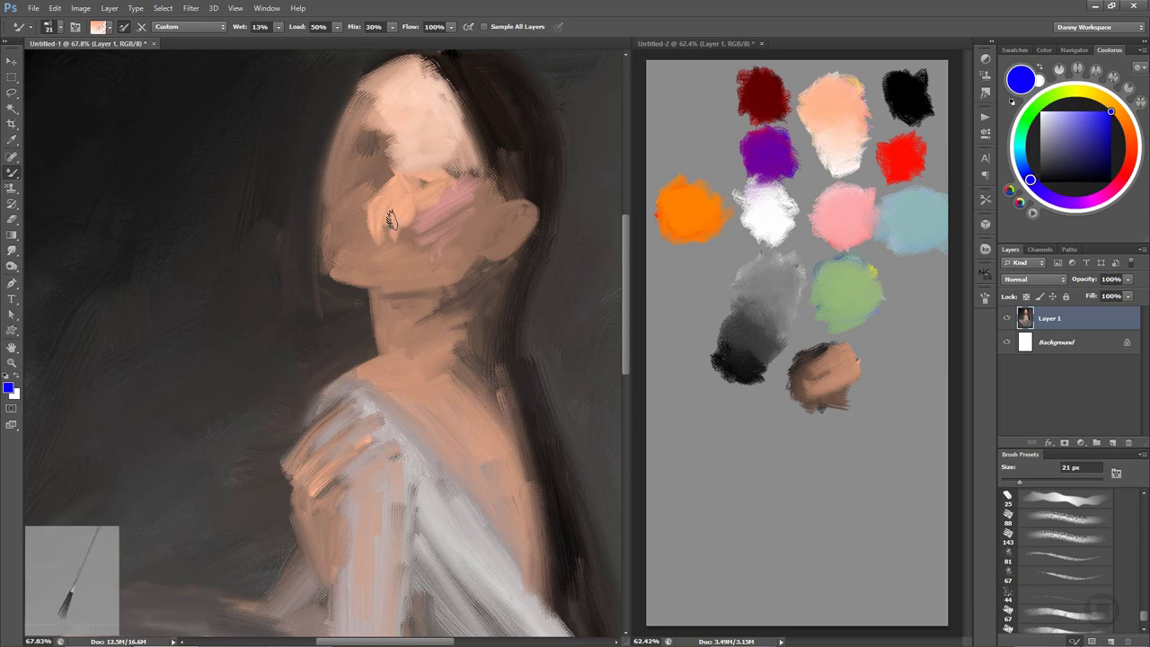
{"action": "mouse_move", "coordinate": [398, 116]}
{"action": "left_mouse_down"}
{"action": "mouse_move", "coordinate": [341, 152]}
{"action": "mouse_move", "coordinate": [343, 124]}
{"action": "mouse_move", "coordinate": [323, 192]}
{"action": "mouse_move", "coordinate": [328, 223]}
{"action": "left_mouse_up"}
{"action": "left_click_drag", "start_coordinate": [360, 93], "coordinate": [341, 113]}
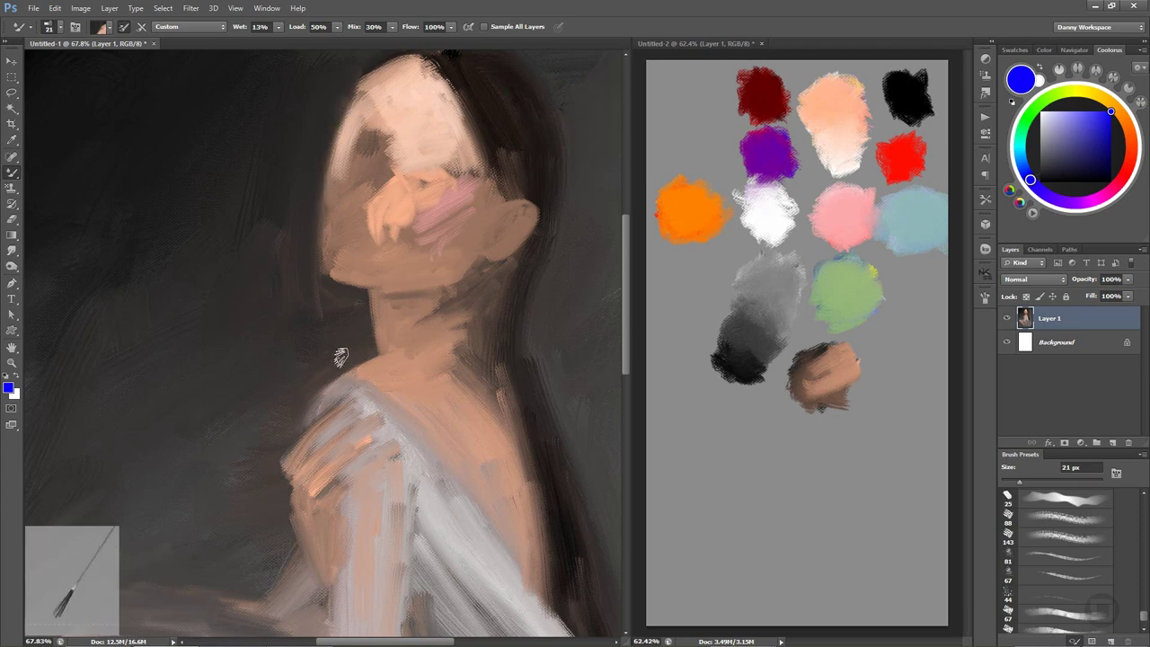
Paint a grey diagonal stroke in the background, then go over it with dark grey-black.
{"action": "left_click", "coordinate": [772, 308]}
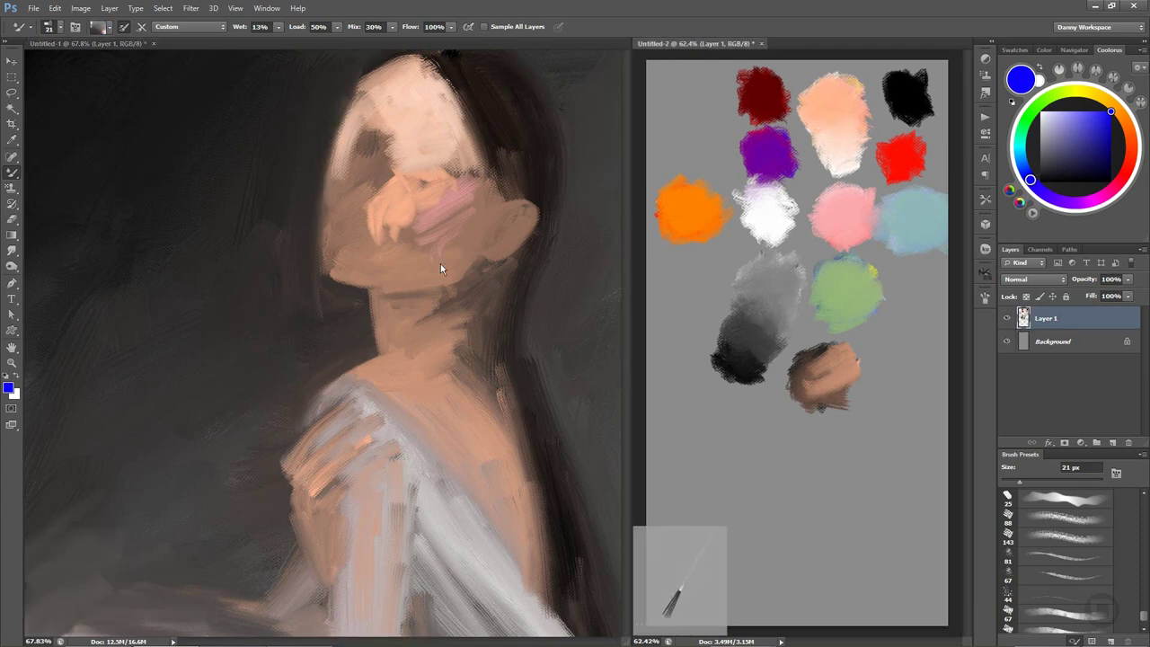
{"action": "left_click_drag", "start_coordinate": [289, 106], "coordinate": [210, 242]}
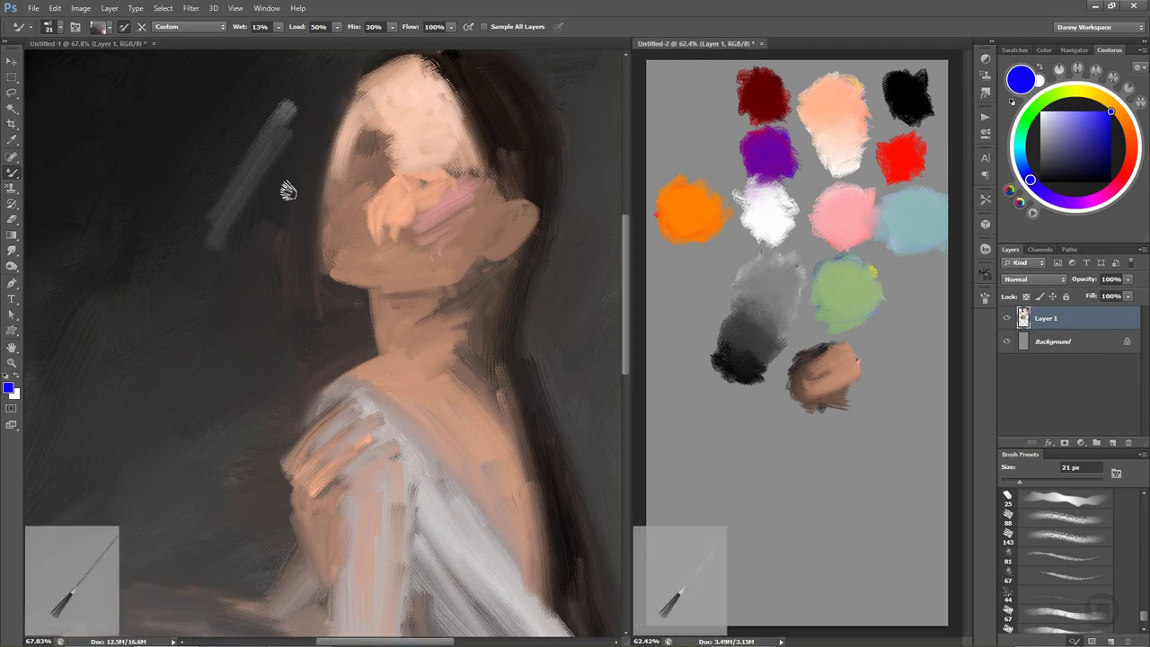
{"action": "left_click", "coordinate": [761, 362]}
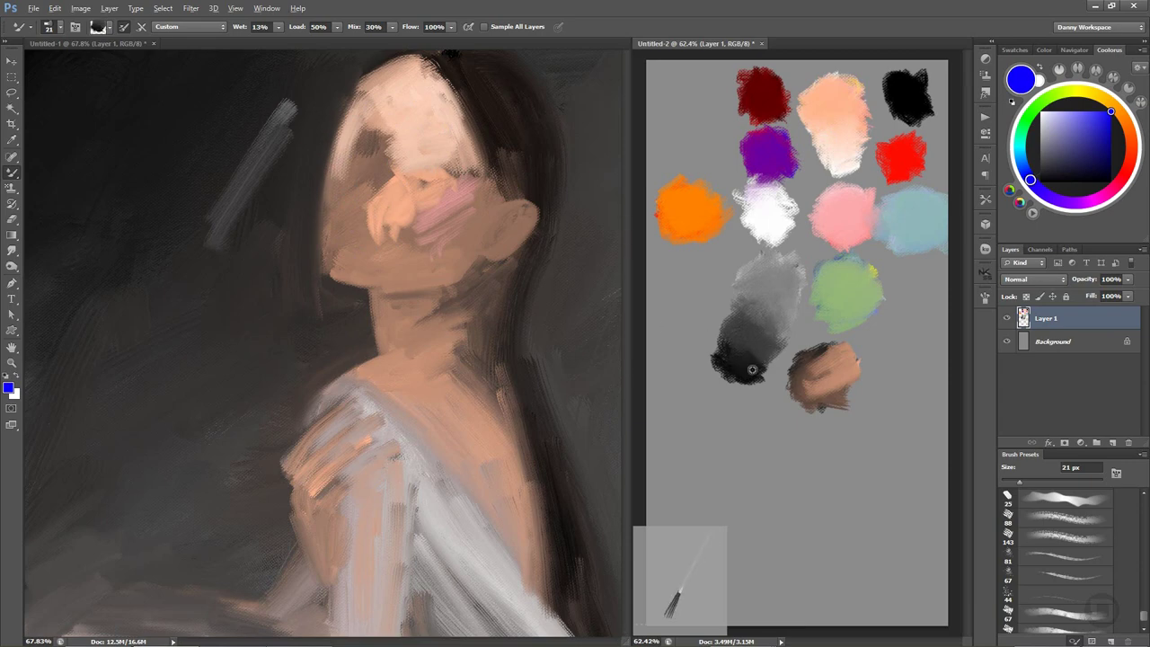
{"action": "left_click_drag", "start_coordinate": [294, 119], "coordinate": [206, 257]}
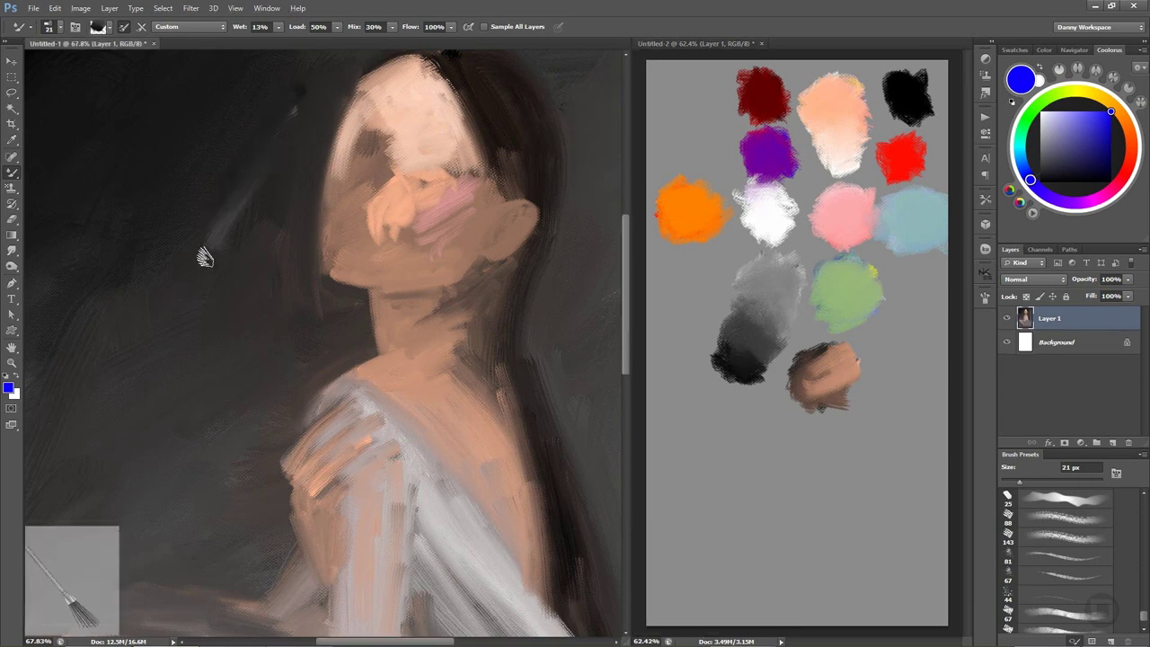
Cover the grey streak left of the head and darken the hairline edge.
{"action": "left_click_drag", "start_coordinate": [289, 132], "coordinate": [277, 179]}
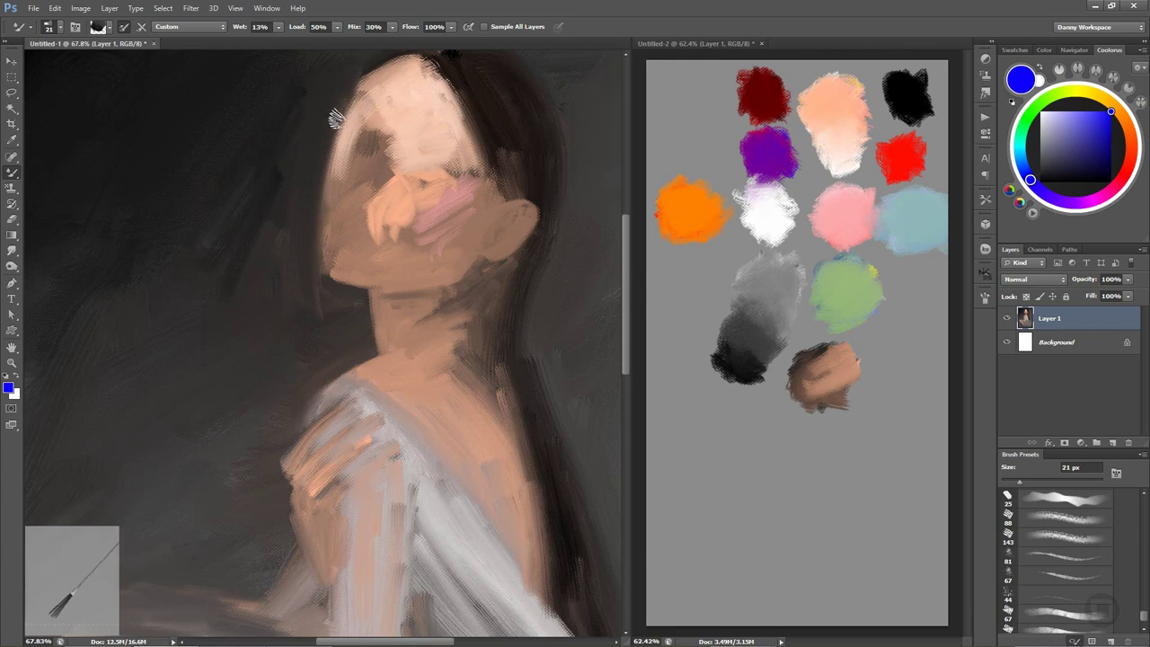
{"action": "left_click_drag", "start_coordinate": [337, 114], "coordinate": [325, 202]}
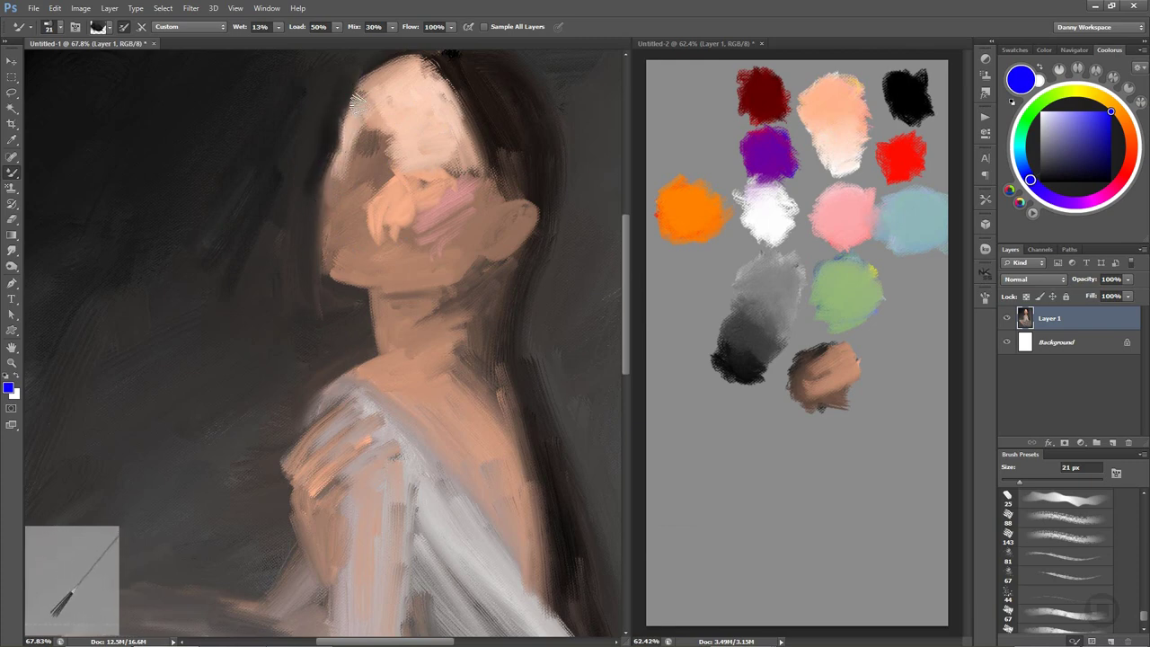
{"action": "left_click_drag", "start_coordinate": [348, 113], "coordinate": [319, 190]}
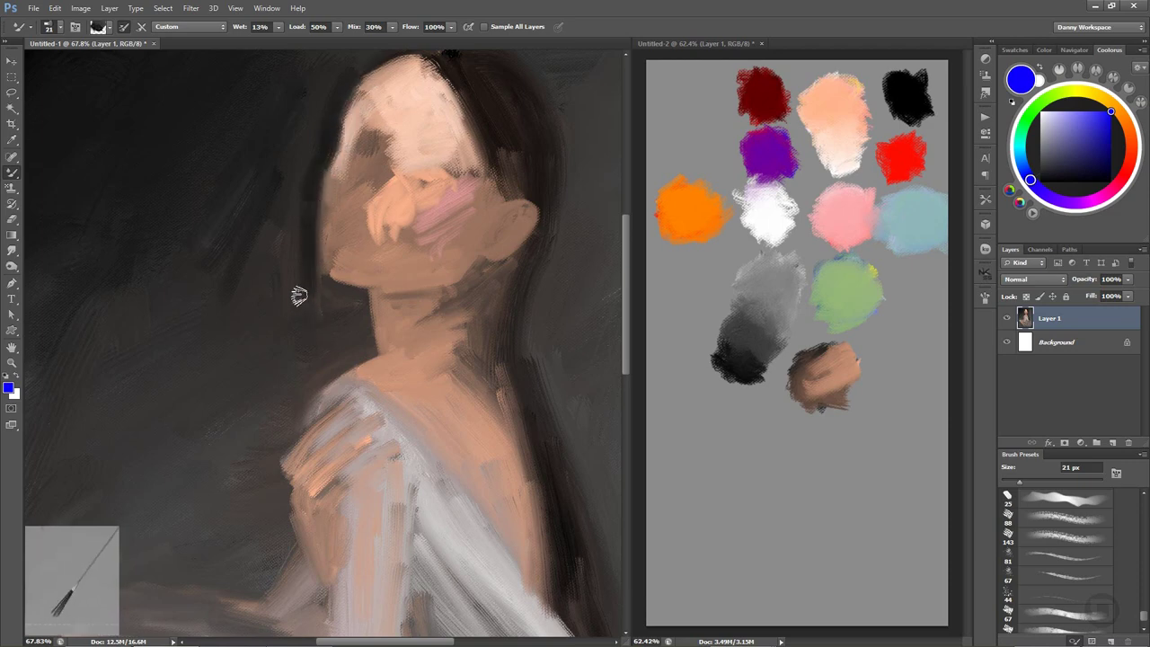
{"action": "left_click_drag", "start_coordinate": [292, 228], "coordinate": [264, 241]}
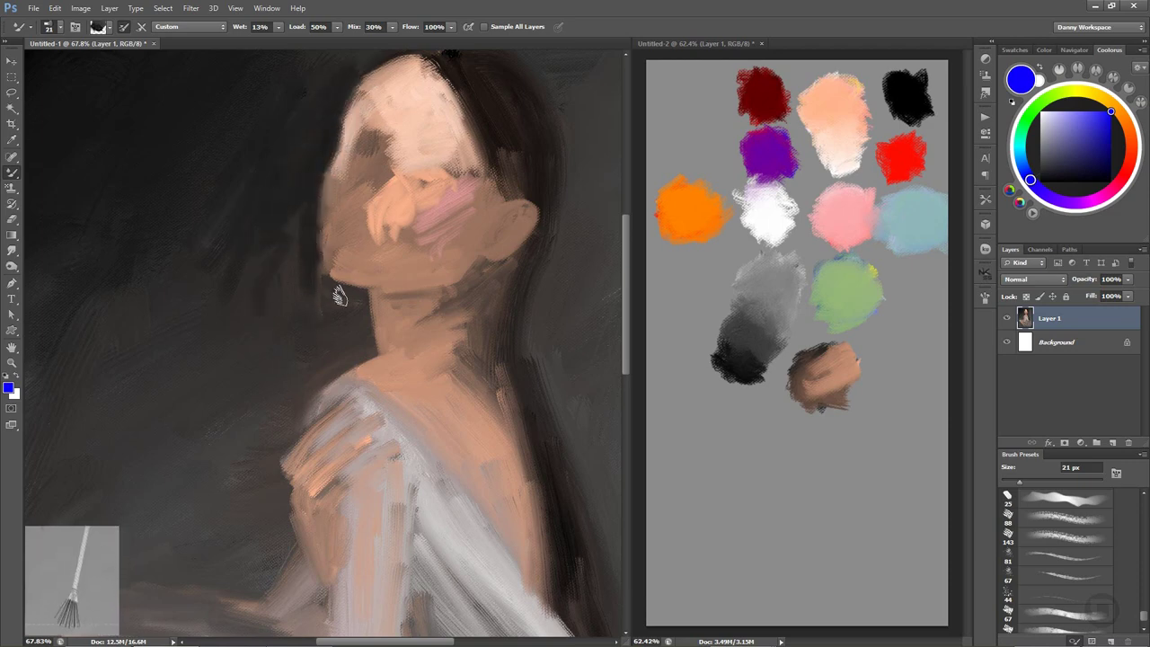
Shade the jaw and chin with dark strokes, extending the shadow below the ear.
{"action": "mouse_move", "coordinate": [336, 290]}
{"action": "left_mouse_down"}
{"action": "mouse_move", "coordinate": [339, 271]}
{"action": "mouse_move", "coordinate": [390, 291]}
{"action": "mouse_move", "coordinate": [328, 283]}
{"action": "mouse_move", "coordinate": [415, 280]}
{"action": "left_mouse_up"}
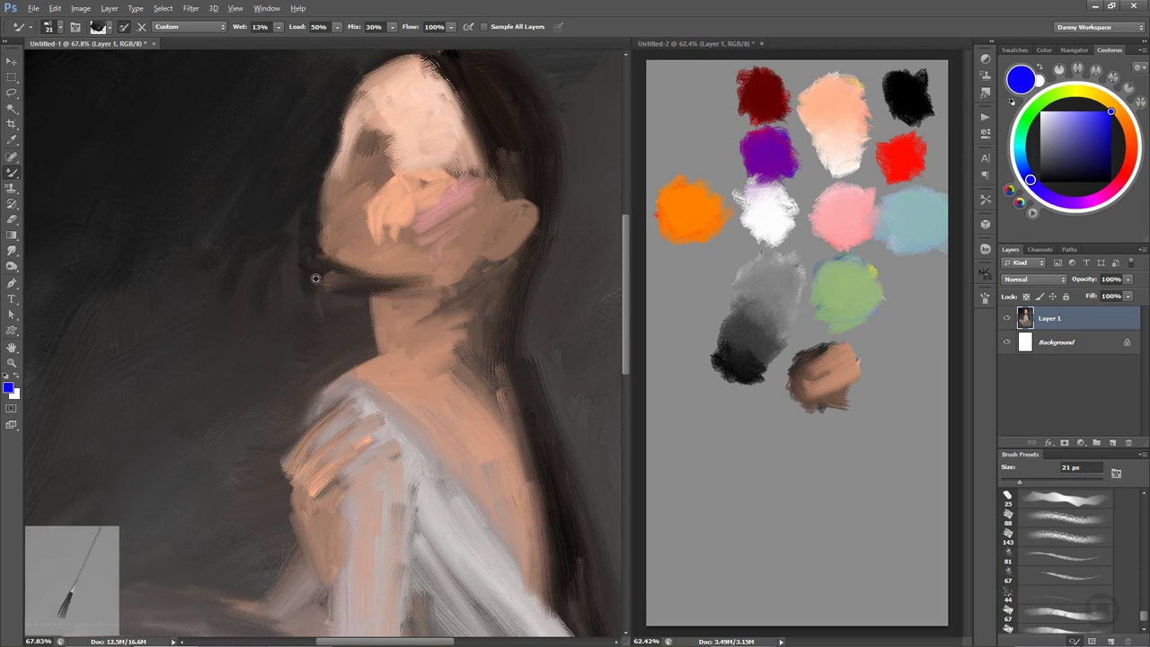
{"action": "mouse_move", "coordinate": [315, 279]}
{"action": "left_mouse_down"}
{"action": "mouse_move", "coordinate": [400, 291]}
{"action": "mouse_move", "coordinate": [395, 318]}
{"action": "mouse_move", "coordinate": [377, 287]}
{"action": "mouse_move", "coordinate": [462, 291]}
{"action": "mouse_move", "coordinate": [482, 275]}
{"action": "mouse_move", "coordinate": [429, 281]}
{"action": "left_mouse_up"}
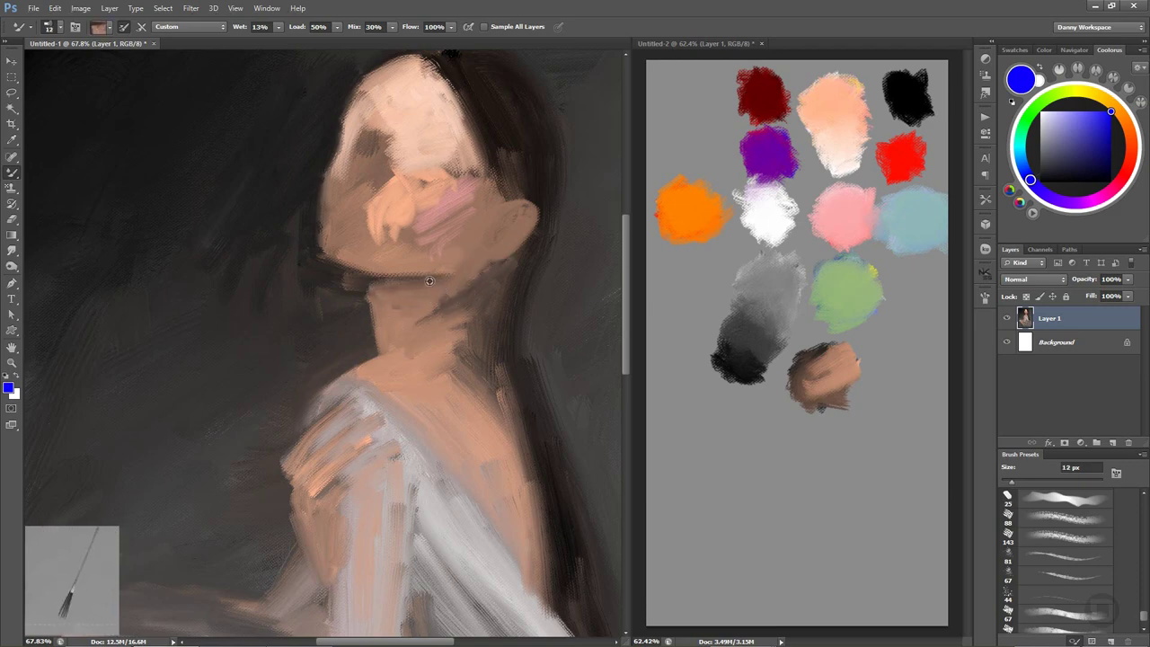
{"action": "mouse_move", "coordinate": [479, 252]}
{"action": "left_mouse_down"}
{"action": "mouse_move", "coordinate": [485, 264]}
{"action": "mouse_move", "coordinate": [442, 288]}
{"action": "left_mouse_up"}
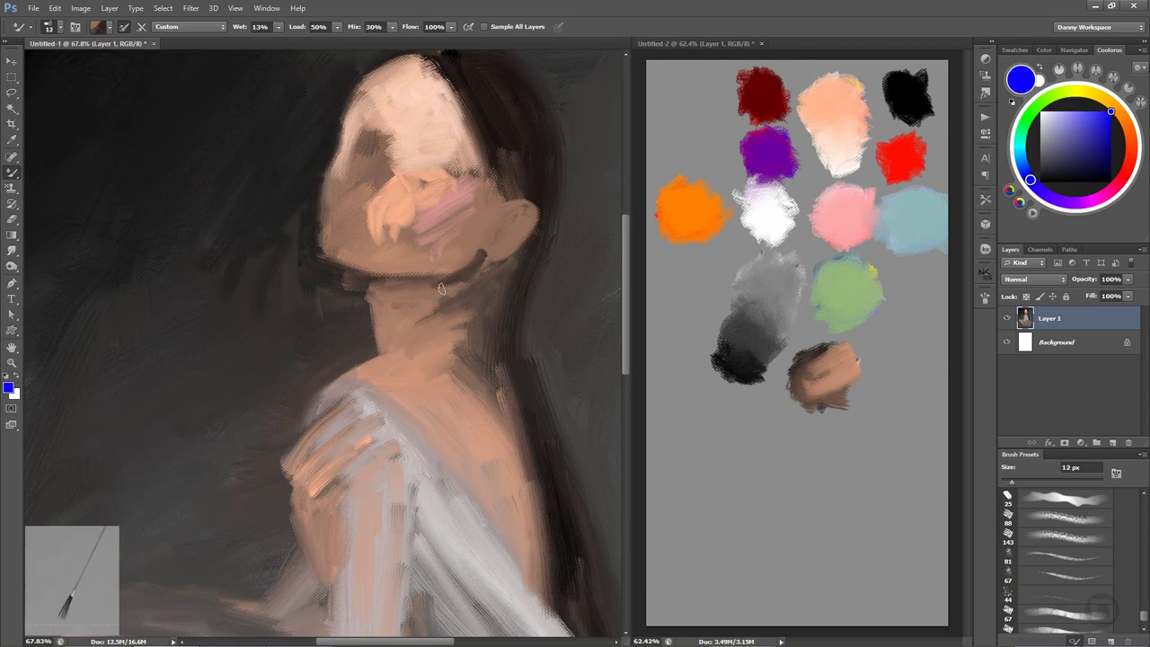
{"action": "mouse_move", "coordinate": [483, 256]}
{"action": "left_mouse_down"}
{"action": "mouse_move", "coordinate": [508, 256]}
{"action": "mouse_move", "coordinate": [533, 215]}
{"action": "mouse_move", "coordinate": [518, 233]}
{"action": "mouse_move", "coordinate": [528, 254]}
{"action": "left_mouse_up"}
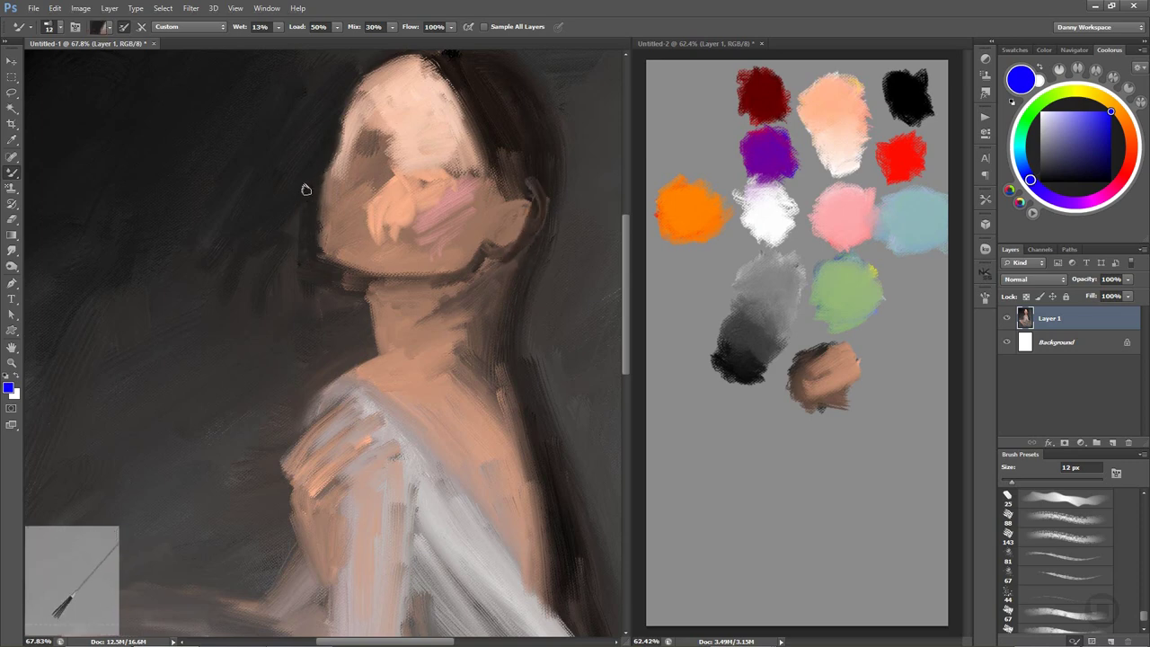
{"action": "mouse_move", "coordinate": [321, 259]}
{"action": "left_mouse_down"}
{"action": "mouse_move", "coordinate": [322, 228]}
{"action": "mouse_move", "coordinate": [346, 257]}
{"action": "mouse_move", "coordinate": [325, 262]}
{"action": "left_mouse_up"}
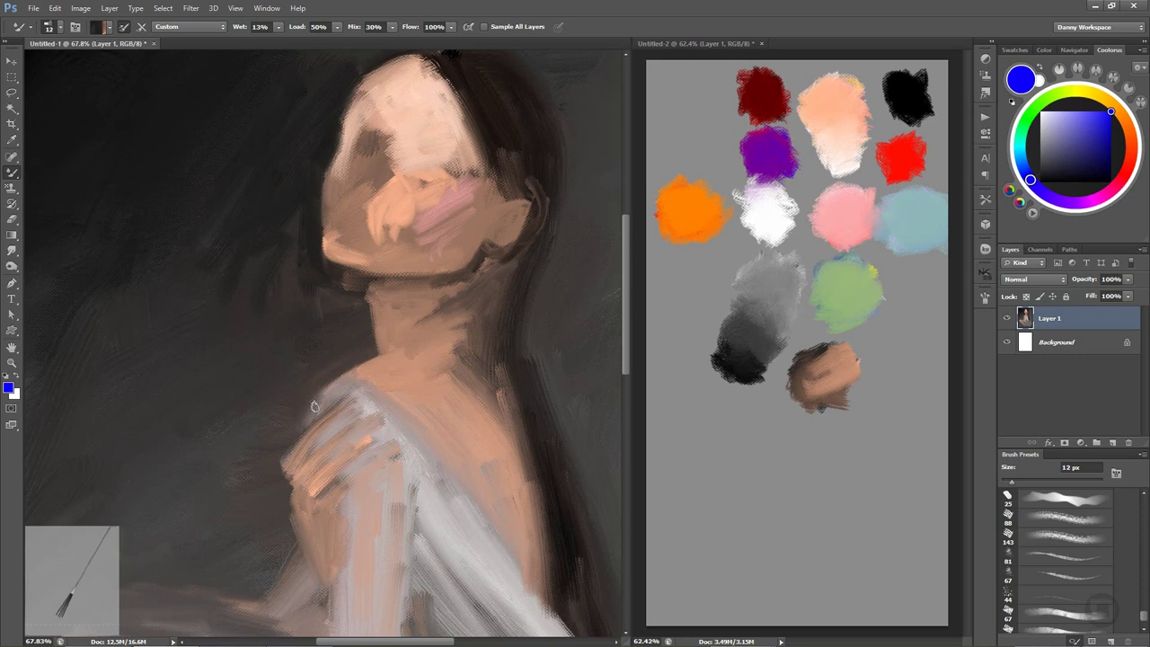
Paint dark hair strokes along the back and across the top of the head.
{"action": "left_click_drag", "start_coordinate": [535, 201], "coordinate": [476, 248]}
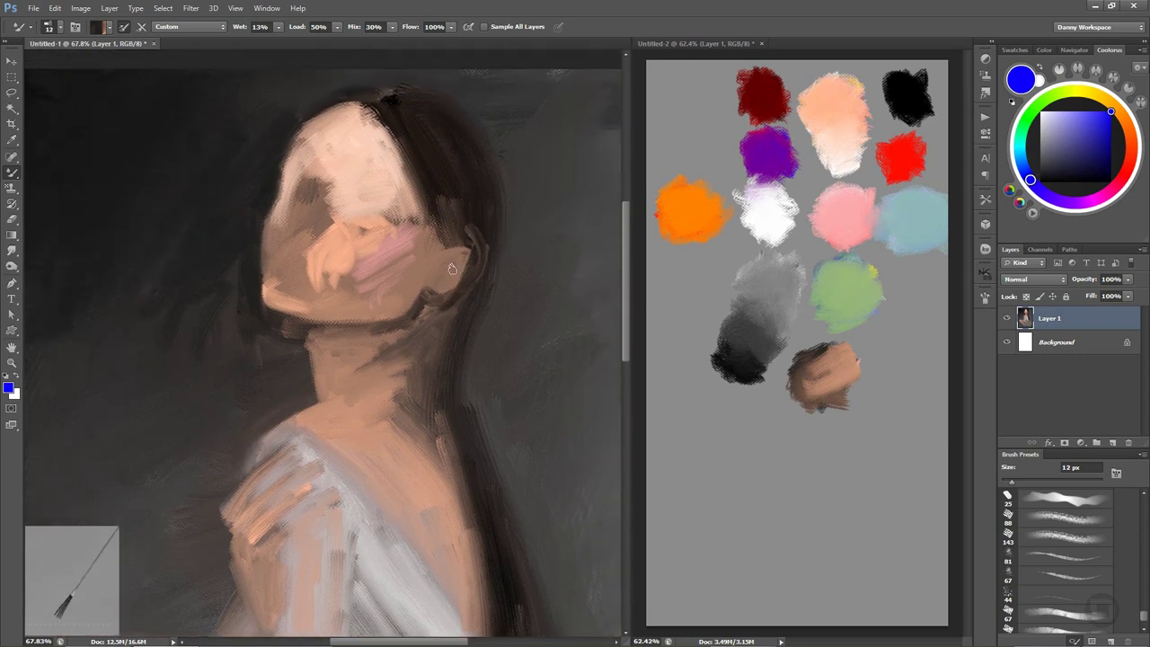
{"action": "left_click", "coordinate": [907, 101]}
{"action": "left_click", "coordinate": [471, 138]}
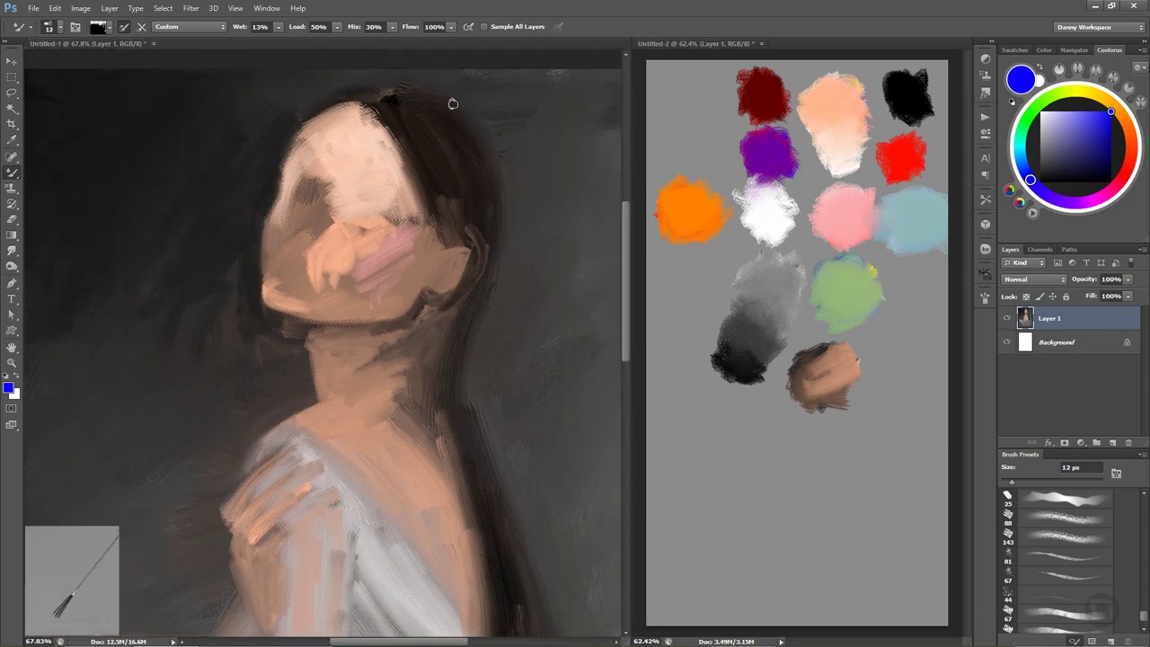
{"action": "mouse_move", "coordinate": [452, 102]}
{"action": "left_mouse_down"}
{"action": "mouse_move", "coordinate": [488, 146]}
{"action": "mouse_move", "coordinate": [497, 269]}
{"action": "left_mouse_up"}
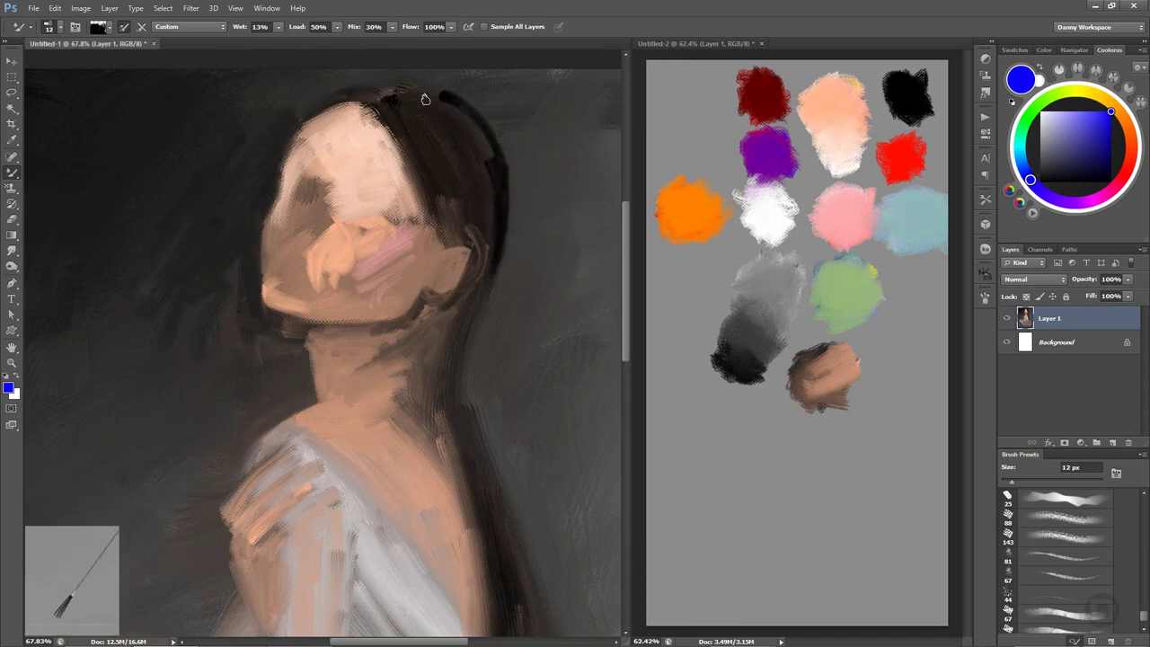
{"action": "mouse_move", "coordinate": [452, 95]}
{"action": "left_mouse_down"}
{"action": "mouse_move", "coordinate": [417, 103]}
{"action": "mouse_move", "coordinate": [489, 160]}
{"action": "mouse_move", "coordinate": [452, 108]}
{"action": "mouse_move", "coordinate": [488, 159]}
{"action": "left_mouse_up"}
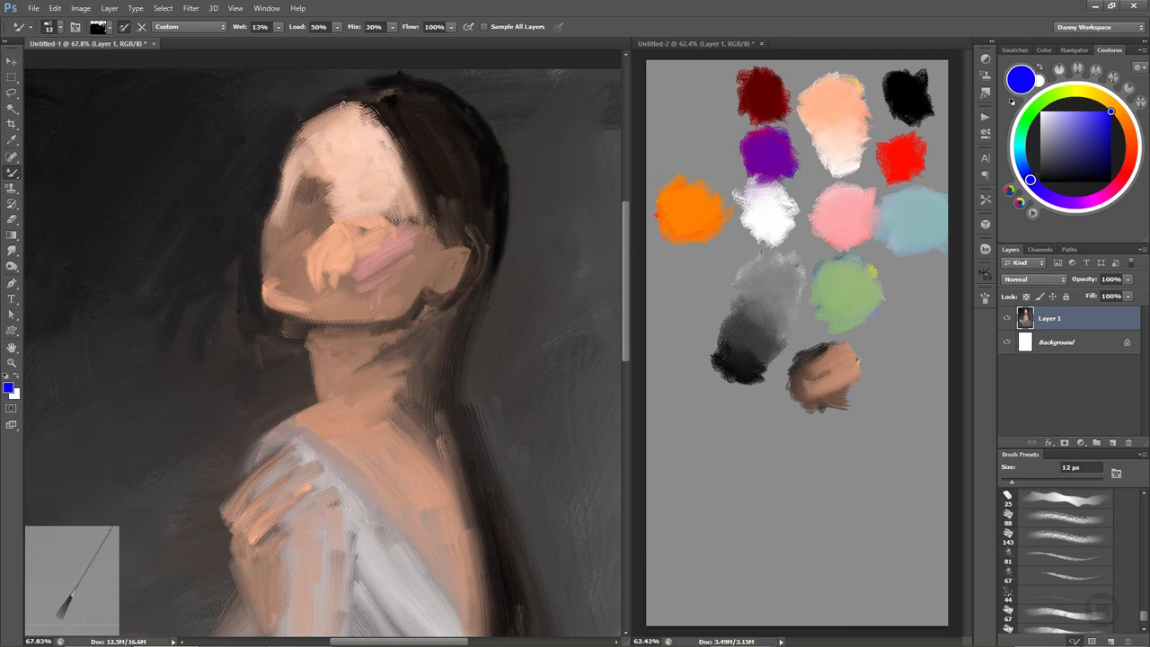
{"action": "mouse_move", "coordinate": [342, 105]}
{"action": "left_mouse_down"}
{"action": "mouse_move", "coordinate": [377, 101]}
{"action": "mouse_move", "coordinate": [340, 90]}
{"action": "left_mouse_up"}
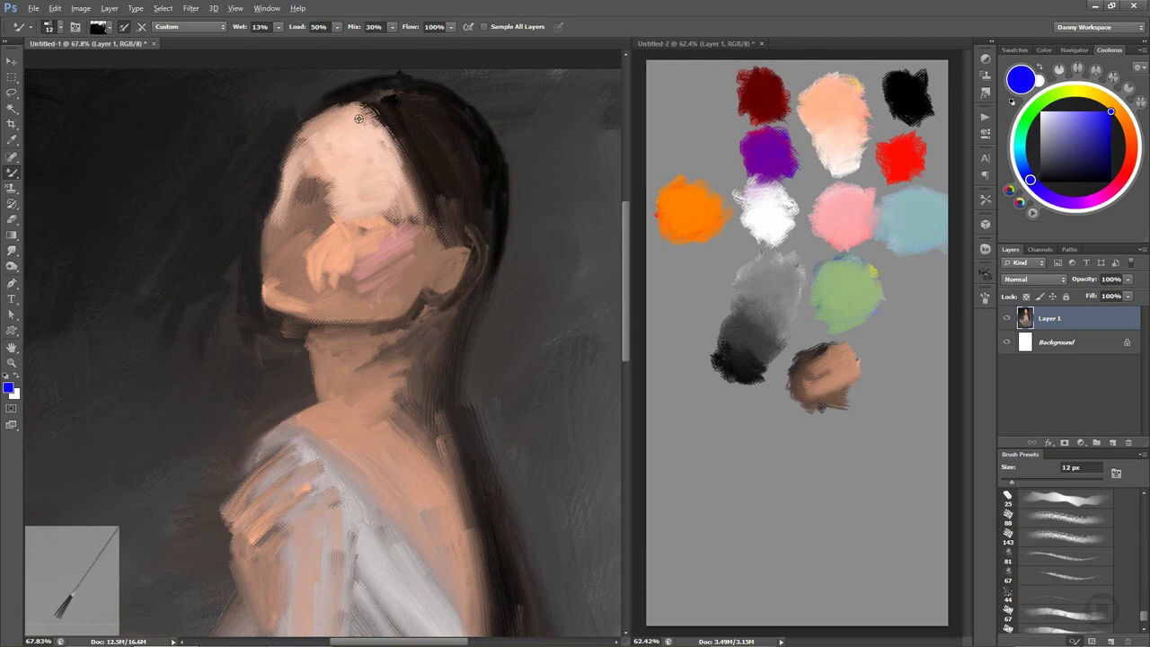
At a 6 px brush, refine the hairline with a light skin stroke and a dark hair stroke.
{"action": "key", "text": "bracketleft"}
{"action": "key", "text": "bracketleft"}
{"action": "key", "text": "bracketleft"}
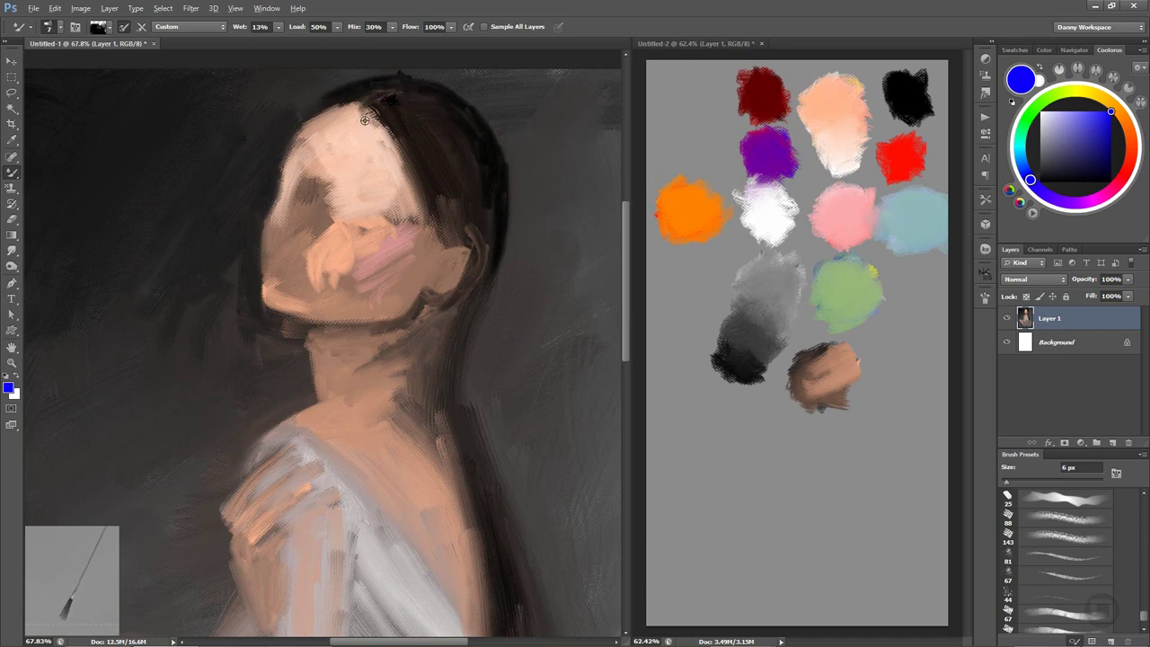
{"action": "left_click_drag", "start_coordinate": [359, 117], "coordinate": [418, 93]}
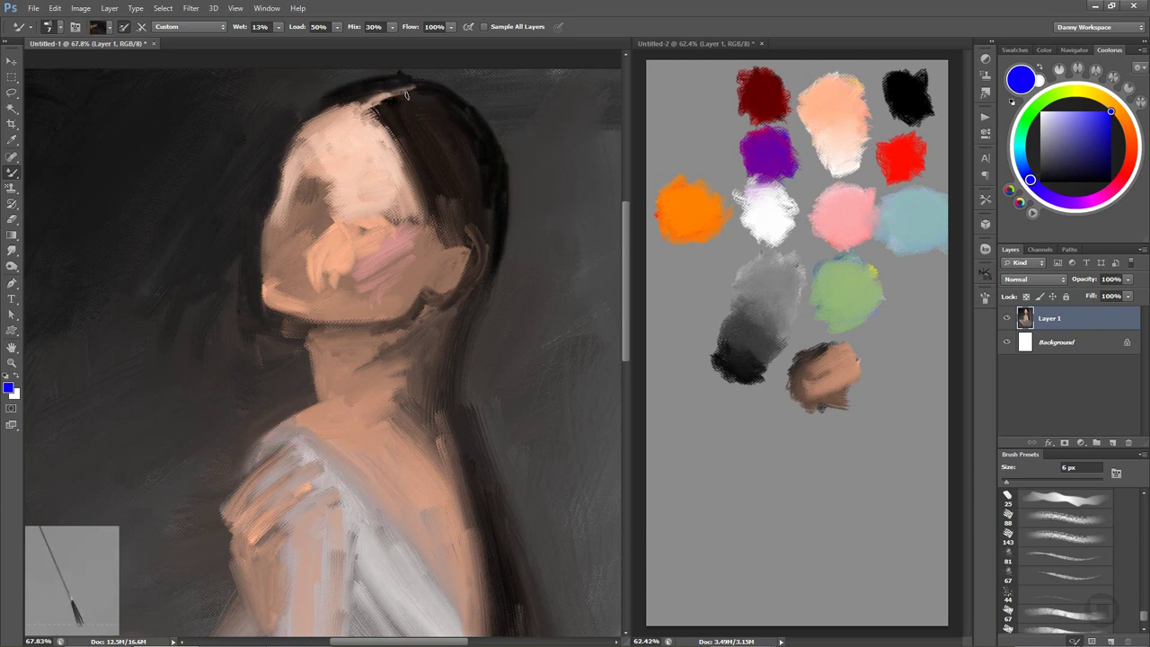
{"action": "left_click_drag", "start_coordinate": [406, 94], "coordinate": [371, 118]}
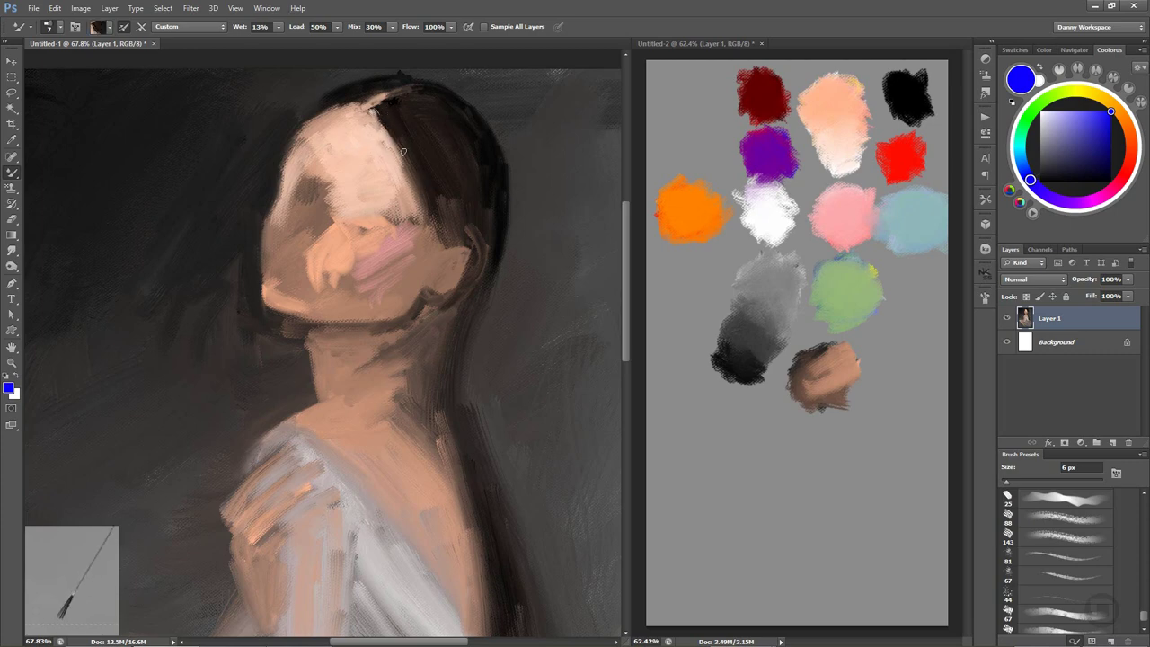
Paint pink swatch-colour strokes along the forehead hairline.
{"action": "left_click", "coordinate": [846, 173]}
{"action": "left_click", "coordinate": [842, 236], "text": "alt"}
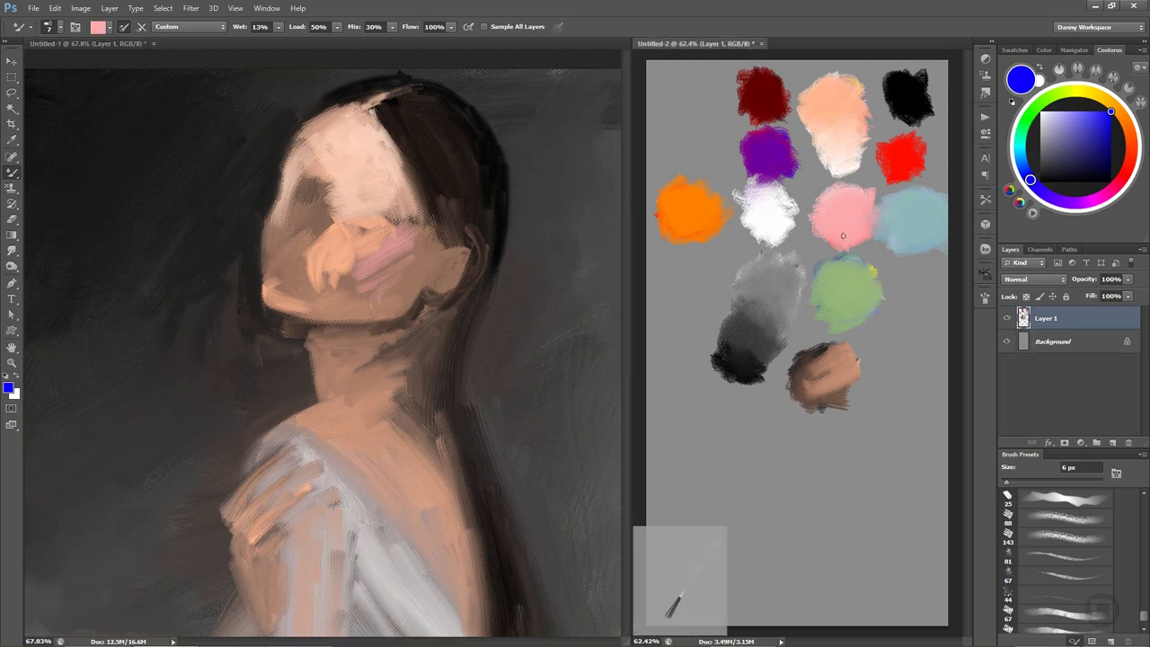
{"action": "left_click", "coordinate": [395, 153]}
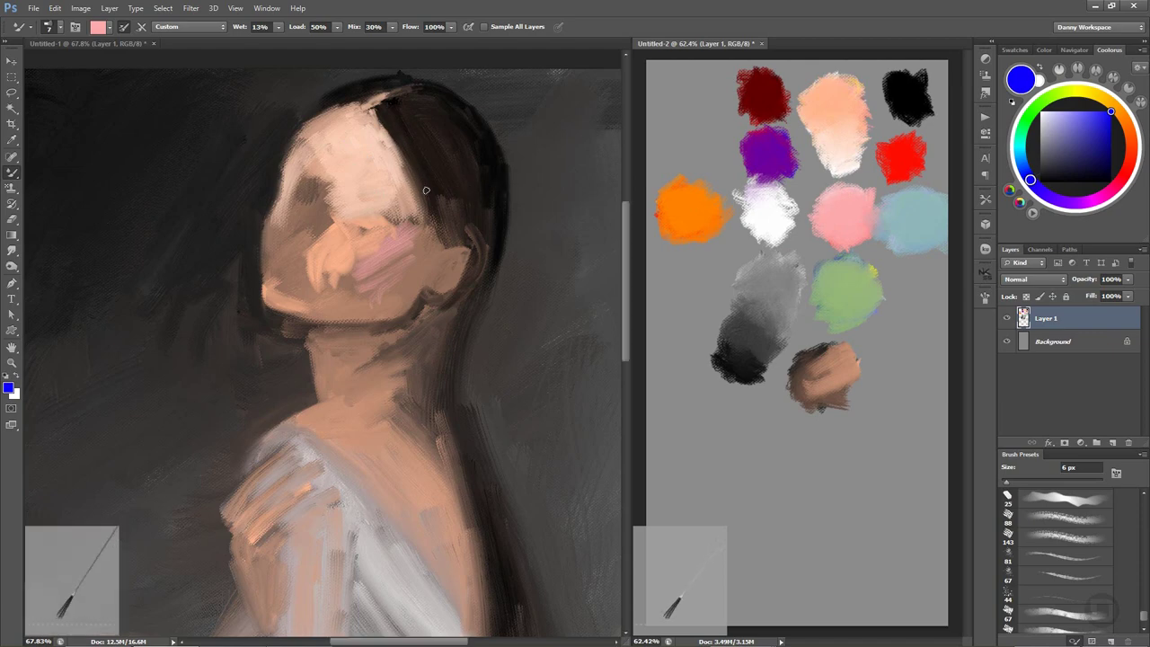
{"action": "left_click_drag", "start_coordinate": [395, 148], "coordinate": [422, 202]}
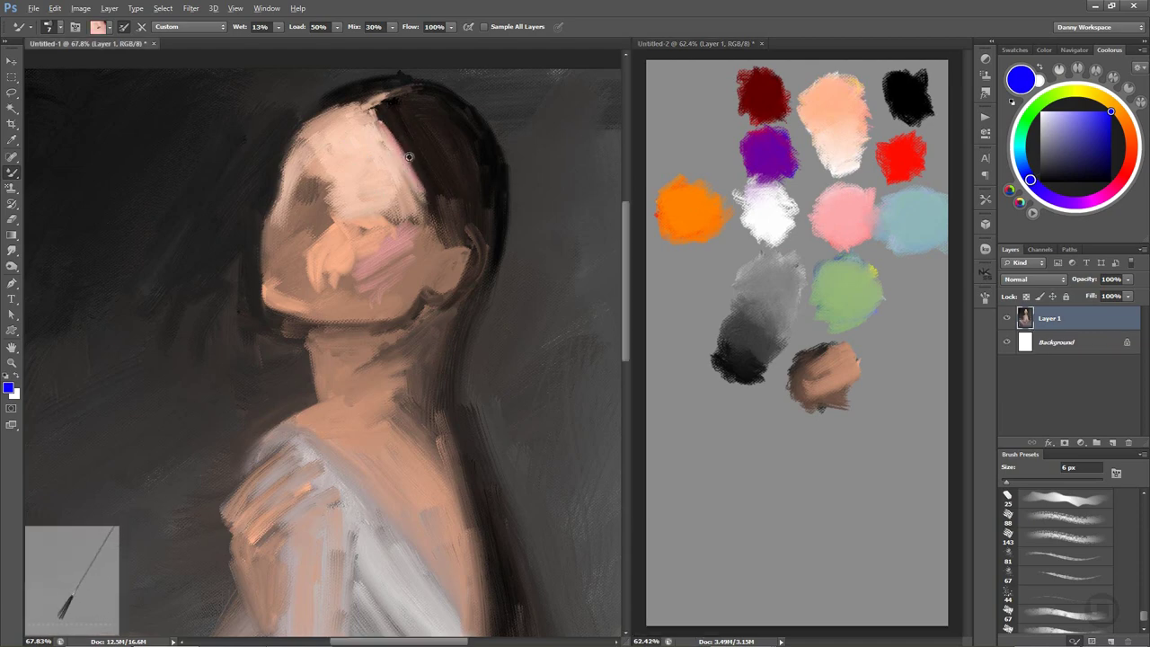
Mix a new salmon-red patch from peach and dark red on the swatch sheet's right edge.
{"action": "left_click", "coordinate": [811, 242]}
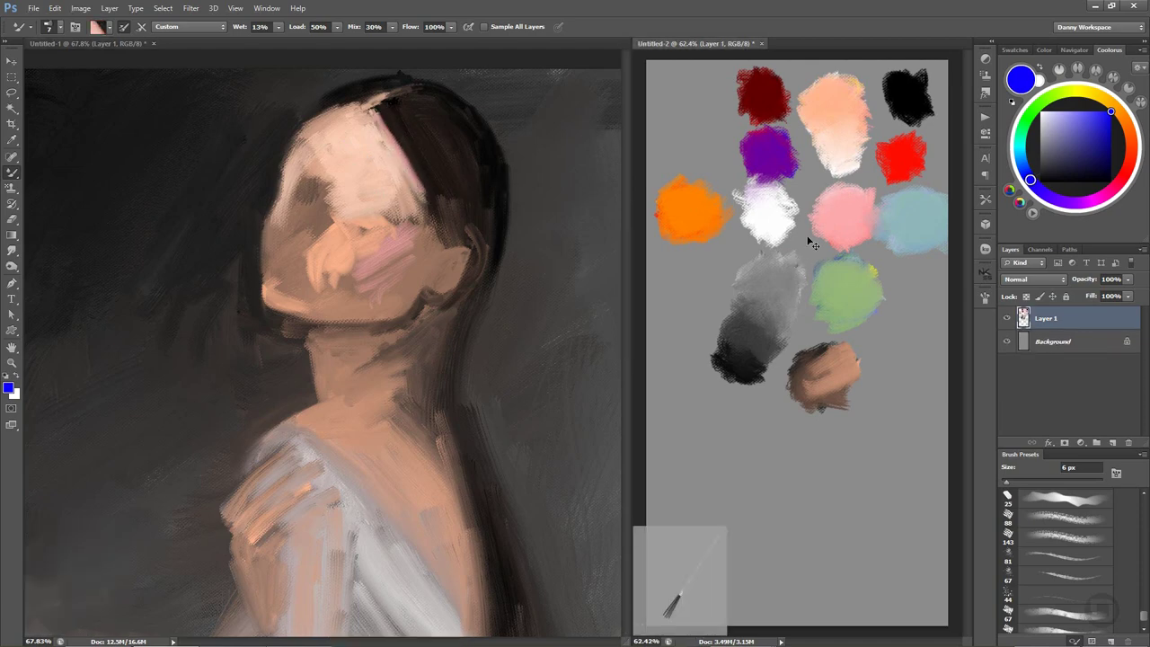
{"action": "left_click", "coordinate": [844, 117], "text": "alt"}
{"action": "mouse_move", "coordinate": [898, 286]}
{"action": "left_mouse_down"}
{"action": "mouse_move", "coordinate": [934, 281]}
{"action": "mouse_move", "coordinate": [898, 285]}
{"action": "mouse_move", "coordinate": [928, 310]}
{"action": "mouse_move", "coordinate": [921, 292]}
{"action": "mouse_move", "coordinate": [898, 335]}
{"action": "mouse_move", "coordinate": [925, 324]}
{"action": "mouse_move", "coordinate": [898, 337]}
{"action": "left_mouse_up"}
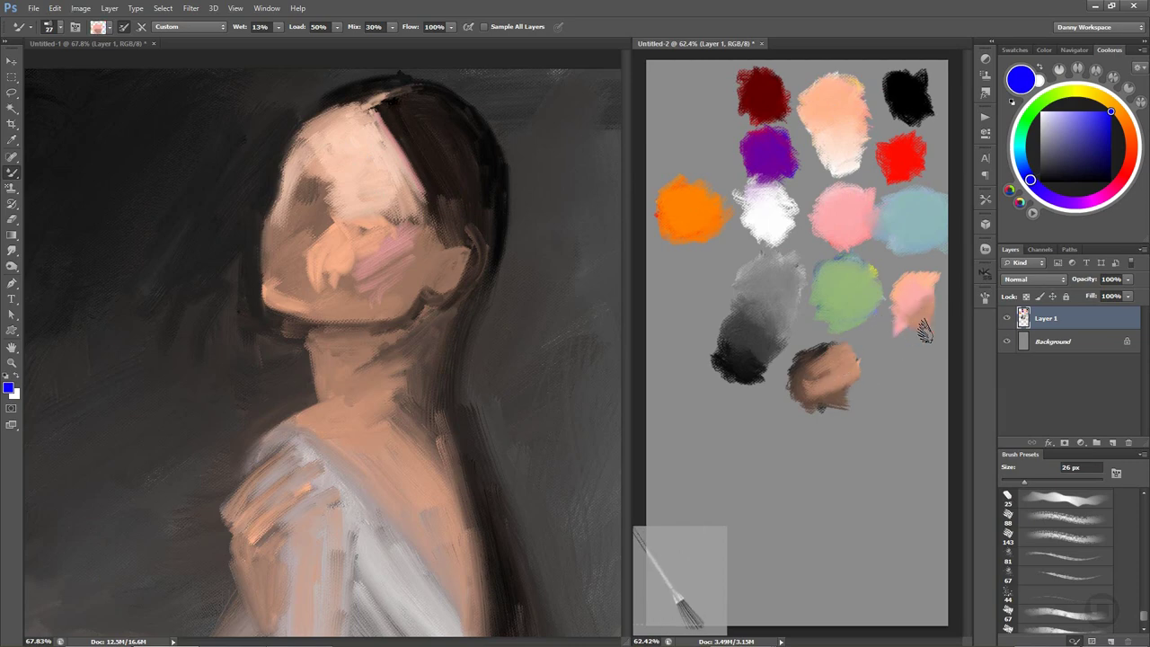
{"action": "mouse_move", "coordinate": [934, 301]}
{"action": "left_mouse_down"}
{"action": "mouse_move", "coordinate": [907, 339]}
{"action": "mouse_move", "coordinate": [925, 333]}
{"action": "mouse_move", "coordinate": [910, 308]}
{"action": "mouse_move", "coordinate": [920, 301]}
{"action": "mouse_move", "coordinate": [907, 324]}
{"action": "mouse_move", "coordinate": [929, 297]}
{"action": "mouse_move", "coordinate": [912, 337]}
{"action": "mouse_move", "coordinate": [934, 301]}
{"action": "mouse_move", "coordinate": [936, 321]}
{"action": "mouse_move", "coordinate": [911, 297]}
{"action": "mouse_move", "coordinate": [943, 269]}
{"action": "left_mouse_up"}
{"action": "left_click", "coordinate": [768, 97], "text": "alt"}
{"action": "mouse_move", "coordinate": [929, 328]}
{"action": "left_mouse_down"}
{"action": "mouse_move", "coordinate": [907, 265]}
{"action": "mouse_move", "coordinate": [947, 316]}
{"action": "mouse_move", "coordinate": [921, 310]}
{"action": "mouse_move", "coordinate": [939, 288]}
{"action": "mouse_move", "coordinate": [907, 306]}
{"action": "mouse_move", "coordinate": [923, 319]}
{"action": "mouse_move", "coordinate": [930, 296]}
{"action": "mouse_move", "coordinate": [938, 306]}
{"action": "mouse_move", "coordinate": [925, 279]}
{"action": "mouse_move", "coordinate": [947, 310]}
{"action": "left_mouse_up"}
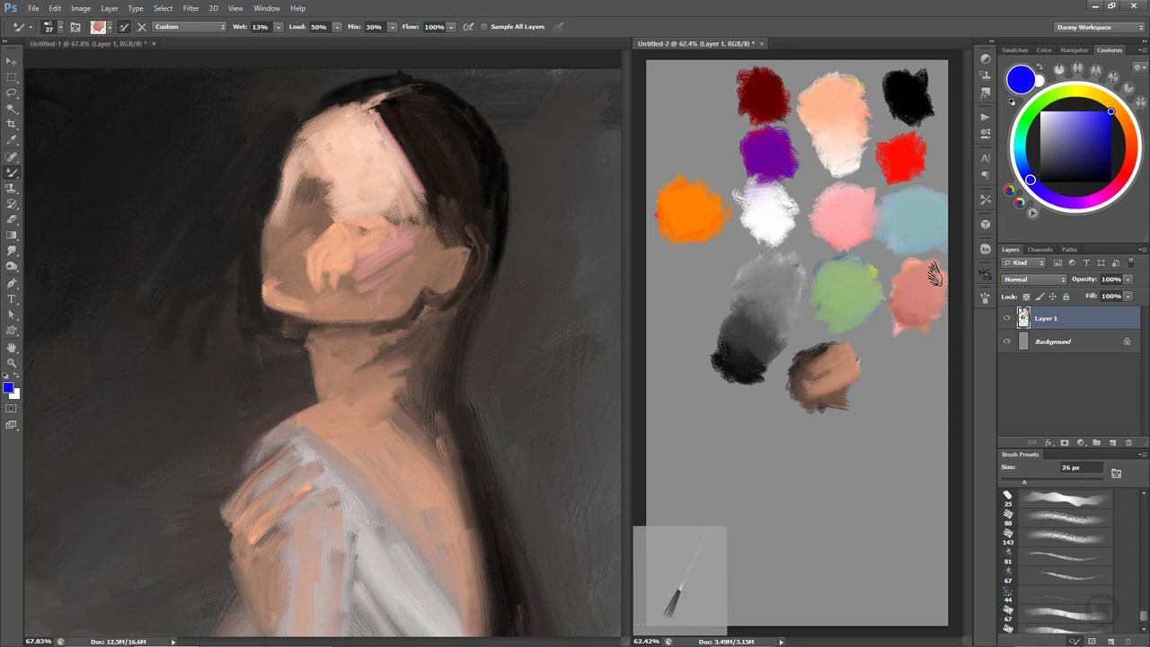
{"action": "left_click", "coordinate": [432, 237]}
At a 20 px brush, blend pinkish paint into the hair by the cheek and the forehead's upper-left edge.
{"action": "key", "text": "bracketleft"}
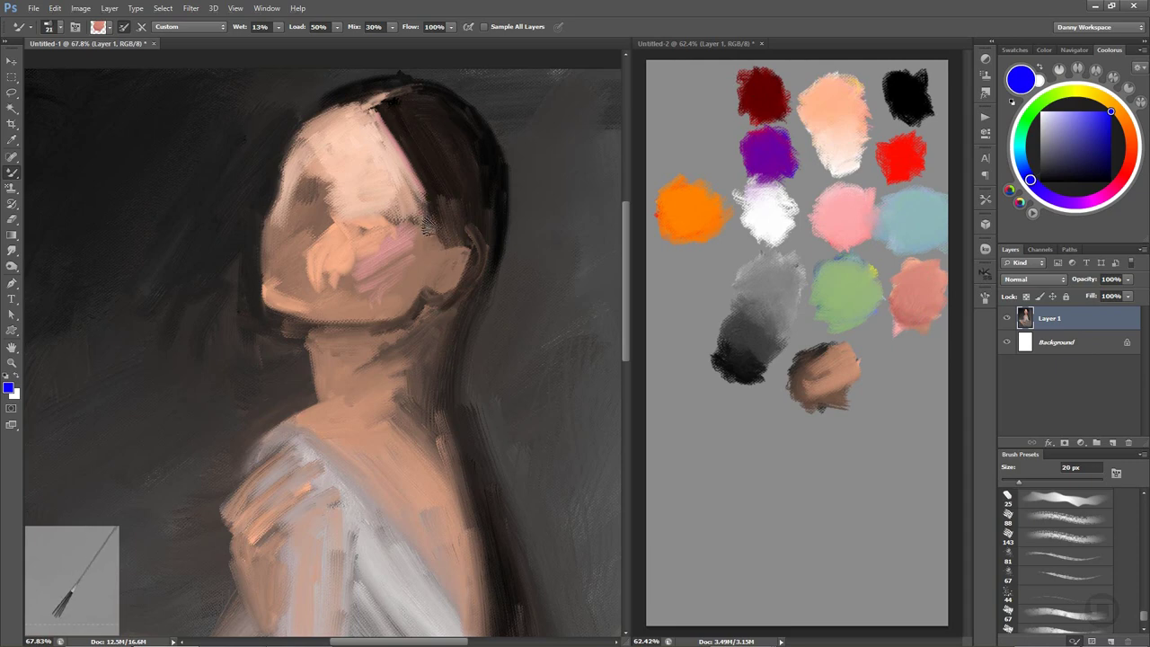
{"action": "mouse_move", "coordinate": [434, 237]}
{"action": "left_mouse_down"}
{"action": "mouse_move", "coordinate": [422, 207]}
{"action": "mouse_move", "coordinate": [411, 214]}
{"action": "mouse_move", "coordinate": [423, 226]}
{"action": "mouse_move", "coordinate": [420, 196]}
{"action": "mouse_move", "coordinate": [402, 209]}
{"action": "mouse_move", "coordinate": [413, 193]}
{"action": "mouse_move", "coordinate": [411, 231]}
{"action": "mouse_move", "coordinate": [388, 174]}
{"action": "mouse_move", "coordinate": [399, 181]}
{"action": "mouse_move", "coordinate": [394, 204]}
{"action": "mouse_move", "coordinate": [382, 131]}
{"action": "mouse_move", "coordinate": [401, 224]}
{"action": "left_mouse_up"}
{"action": "mouse_move", "coordinate": [350, 167]}
{"action": "left_mouse_down"}
{"action": "mouse_move", "coordinate": [344, 140]}
{"action": "mouse_move", "coordinate": [280, 198]}
{"action": "mouse_move", "coordinate": [319, 103]}
{"action": "mouse_move", "coordinate": [278, 166]}
{"action": "left_mouse_up"}
{"action": "left_click_drag", "start_coordinate": [348, 93], "coordinate": [307, 122]}
{"action": "left_click_drag", "start_coordinate": [401, 86], "coordinate": [321, 105]}
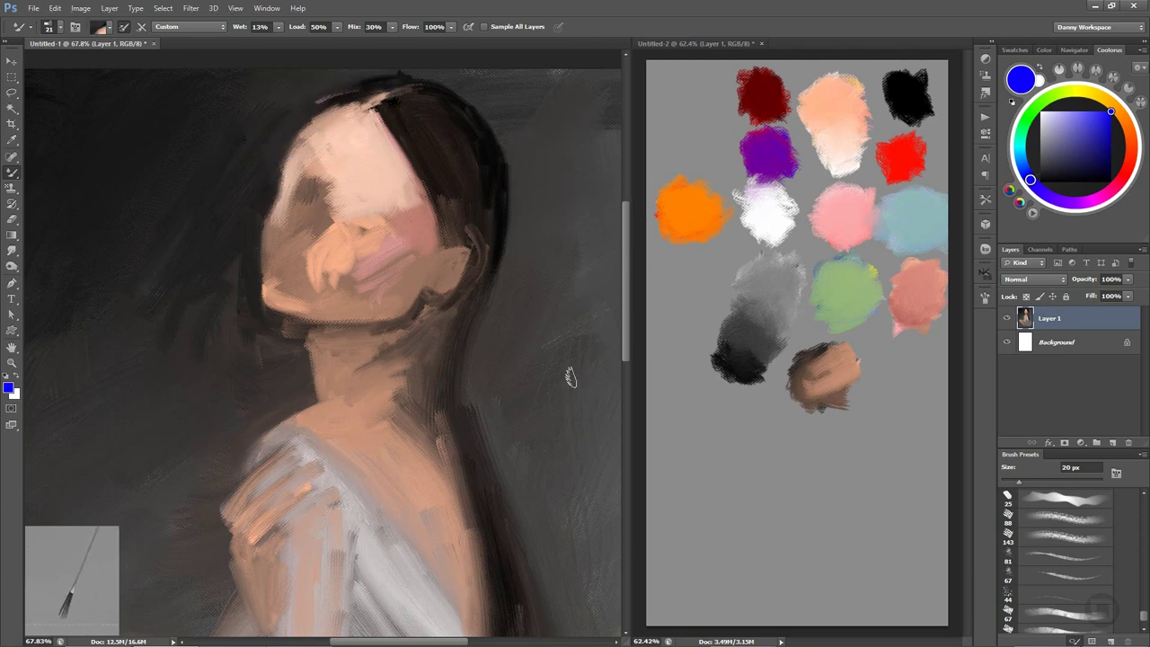
Alt-sample peach from the forehead and cover the dark forehead patch.
{"action": "key", "text": "alt"}
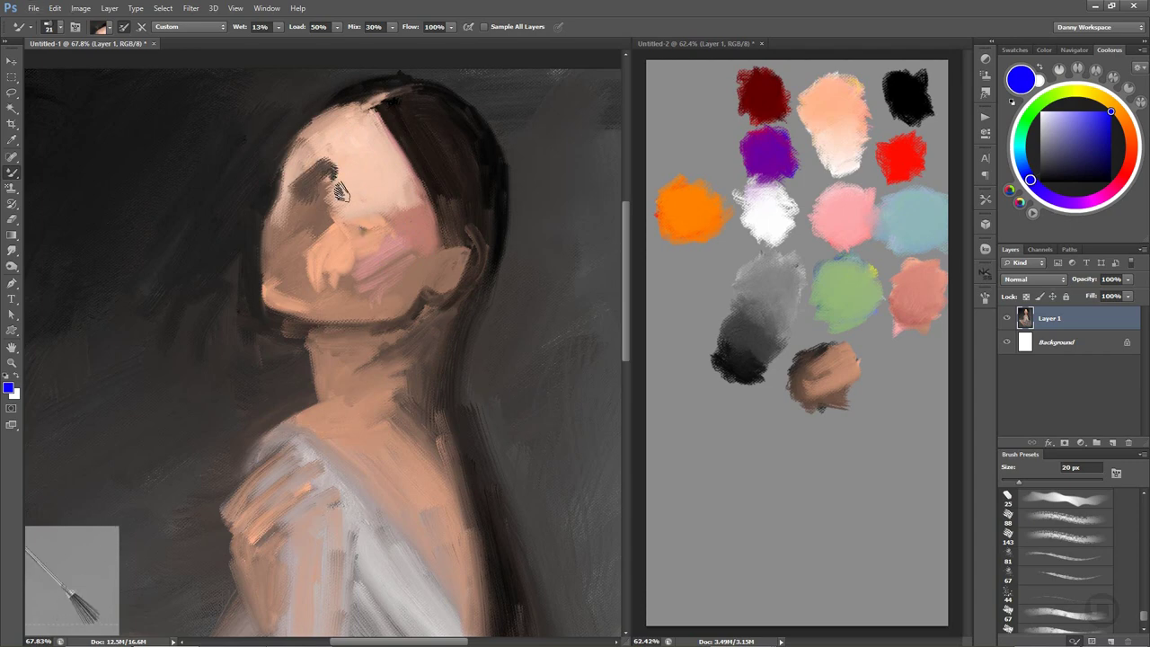
{"action": "left_click", "coordinate": [363, 151], "text": "alt"}
{"action": "mouse_move", "coordinate": [340, 160]}
{"action": "left_mouse_down"}
{"action": "mouse_move", "coordinate": [296, 192]}
{"action": "mouse_move", "coordinate": [301, 205]}
{"action": "left_mouse_up"}
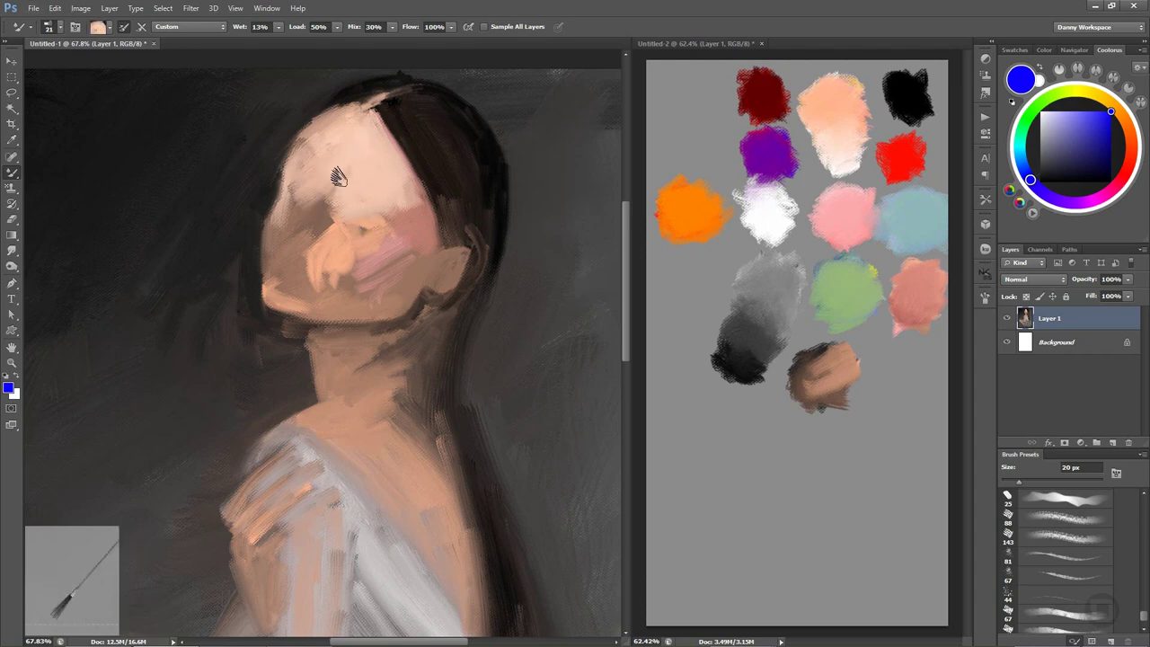
Paint and blend salmon swatch-colour strokes on the forehead with a 14 px brush.
{"action": "left_click", "coordinate": [927, 304]}
{"action": "left_click", "coordinate": [927, 304], "text": "alt"}
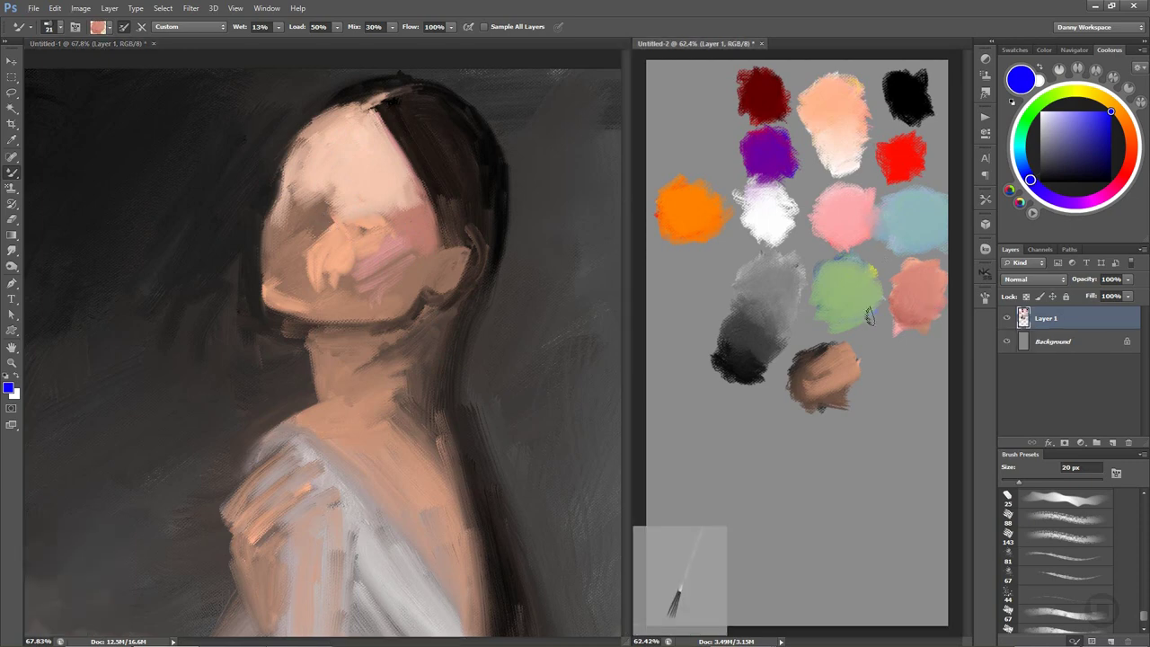
{"action": "left_click", "coordinate": [354, 247]}
{"action": "key", "text": "bracketleft"}
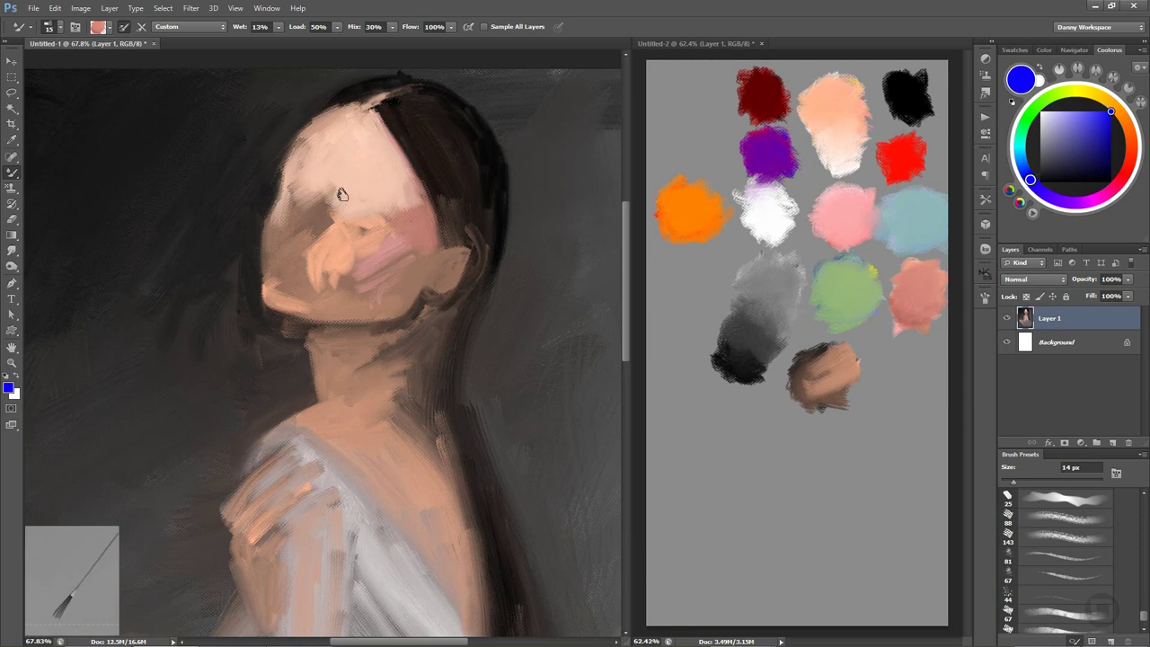
{"action": "mouse_move", "coordinate": [336, 202]}
{"action": "left_mouse_down"}
{"action": "mouse_move", "coordinate": [346, 189]}
{"action": "mouse_move", "coordinate": [385, 214]}
{"action": "mouse_move", "coordinate": [353, 195]}
{"action": "mouse_move", "coordinate": [346, 215]}
{"action": "mouse_move", "coordinate": [334, 204]}
{"action": "mouse_move", "coordinate": [411, 222]}
{"action": "left_mouse_up"}
{"action": "mouse_move", "coordinate": [327, 222]}
{"action": "left_mouse_down"}
{"action": "mouse_move", "coordinate": [360, 208]}
{"action": "mouse_move", "coordinate": [377, 225]}
{"action": "mouse_move", "coordinate": [395, 208]}
{"action": "left_mouse_up"}
Blend brown across the forehead, lighten its left side, then sample light pink and dark brown.
{"action": "mouse_move", "coordinate": [341, 180]}
{"action": "left_mouse_down"}
{"action": "mouse_move", "coordinate": [401, 216]}
{"action": "mouse_move", "coordinate": [384, 209]}
{"action": "left_mouse_up"}
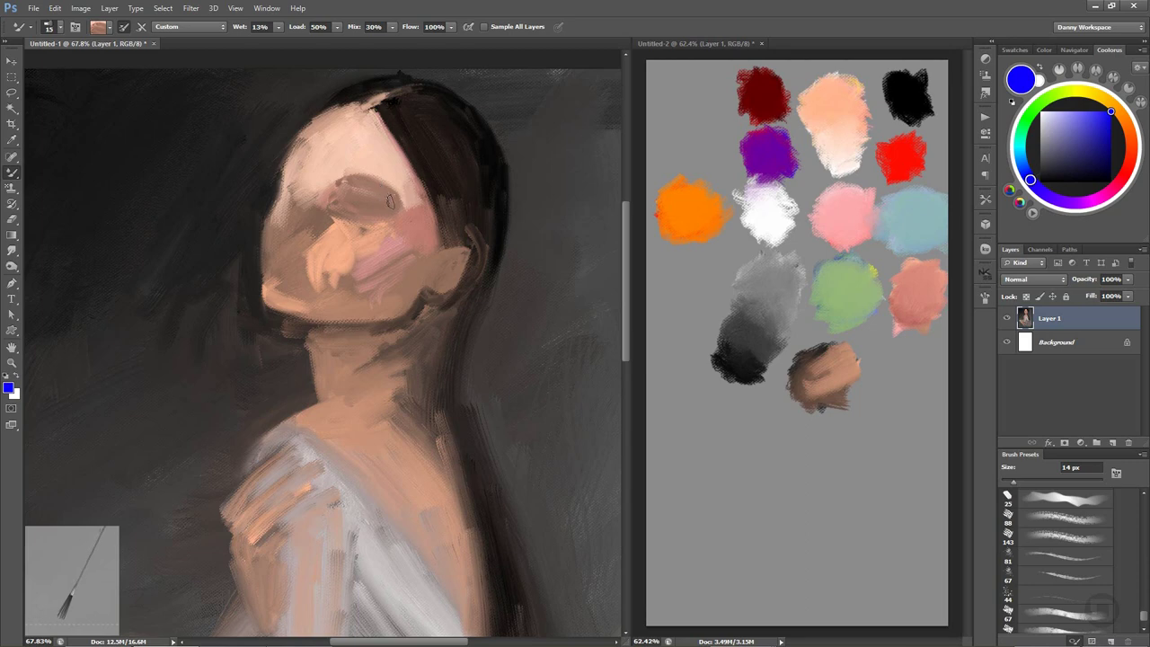
{"action": "left_click_drag", "start_coordinate": [357, 178], "coordinate": [405, 198]}
{"action": "left_click_drag", "start_coordinate": [315, 161], "coordinate": [276, 191]}
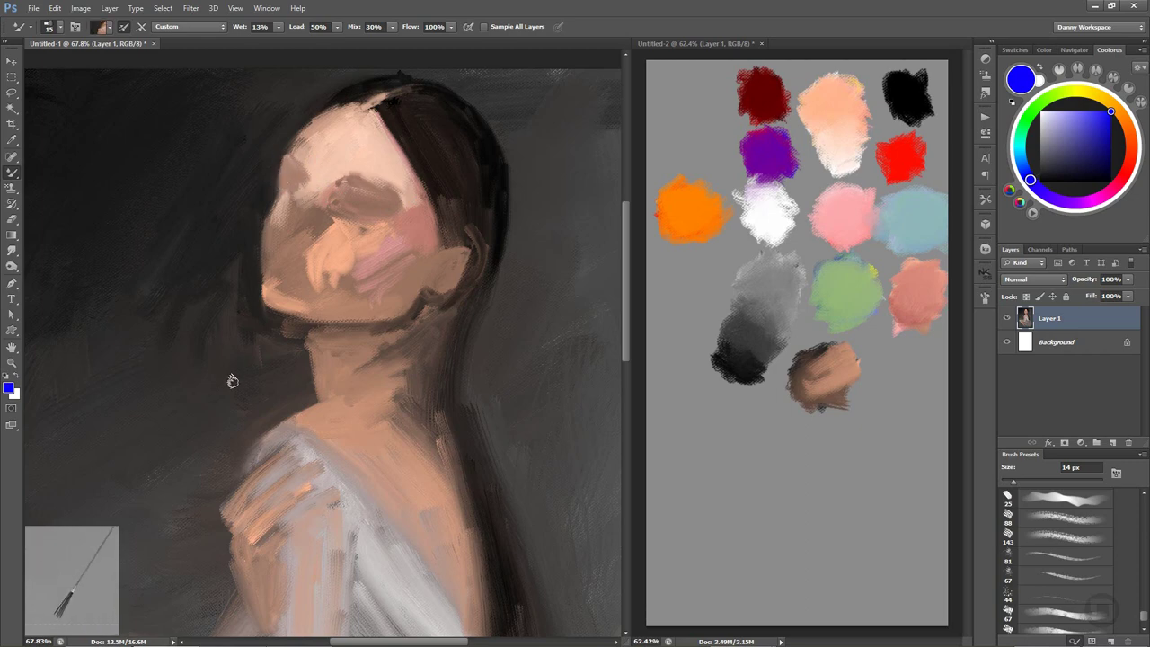
{"action": "left_click", "coordinate": [311, 160], "text": "alt"}
{"action": "left_click", "coordinate": [316, 118], "text": "alt"}
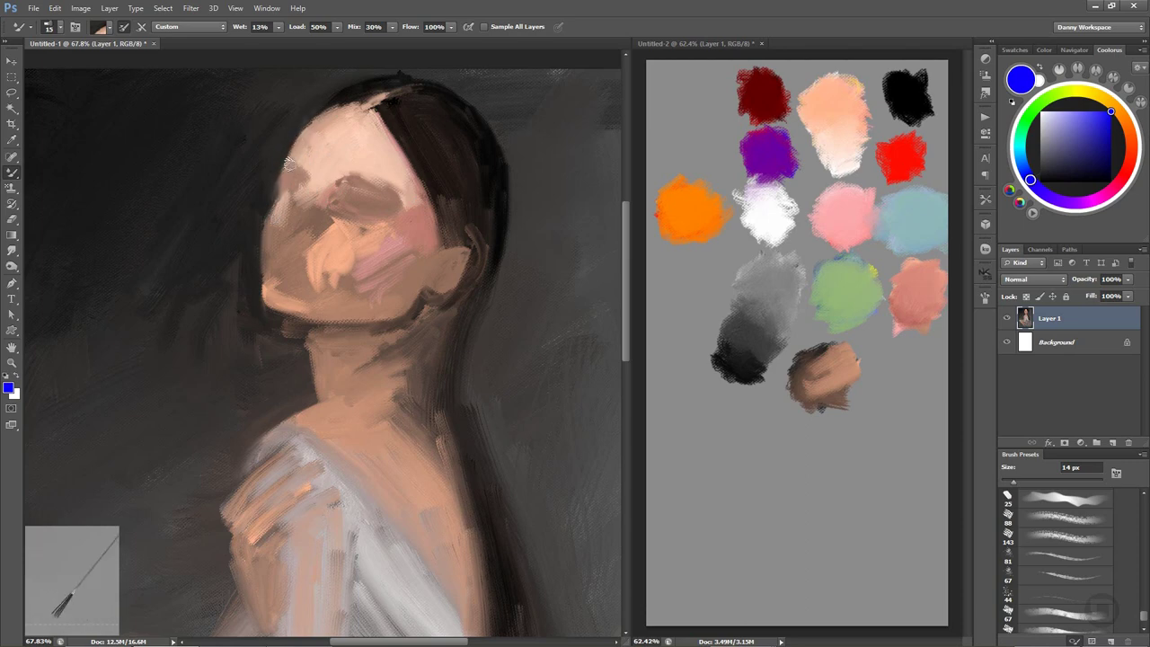
Blend sampled tan, dark brown and pinkish tones down the face's left edge.
{"action": "left_click", "coordinate": [302, 198], "text": "alt"}
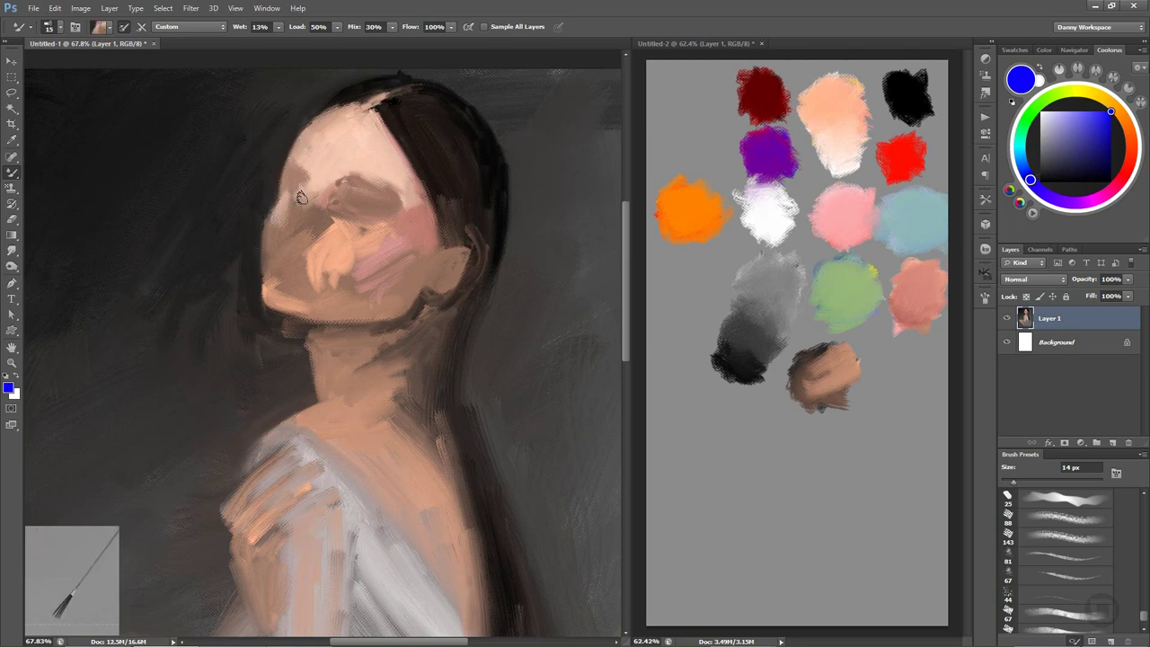
{"action": "left_click_drag", "start_coordinate": [301, 198], "coordinate": [268, 276]}
{"action": "left_click", "coordinate": [273, 193], "text": "alt"}
{"action": "left_click_drag", "start_coordinate": [269, 202], "coordinate": [273, 275]}
{"action": "left_click", "coordinate": [313, 180], "text": "alt"}
{"action": "mouse_move", "coordinate": [289, 199]}
{"action": "left_mouse_down"}
{"action": "mouse_move", "coordinate": [262, 221]}
{"action": "mouse_move", "coordinate": [274, 216]}
{"action": "mouse_move", "coordinate": [269, 321]}
{"action": "mouse_move", "coordinate": [273, 301]}
{"action": "mouse_move", "coordinate": [334, 307]}
{"action": "mouse_move", "coordinate": [305, 320]}
{"action": "mouse_move", "coordinate": [370, 310]}
{"action": "mouse_move", "coordinate": [315, 318]}
{"action": "left_mouse_up"}
Paint light peach under the nose and blend it around the chin.
{"action": "left_click", "coordinate": [350, 166], "text": "alt"}
{"action": "left_click_drag", "start_coordinate": [339, 266], "coordinate": [381, 310]}
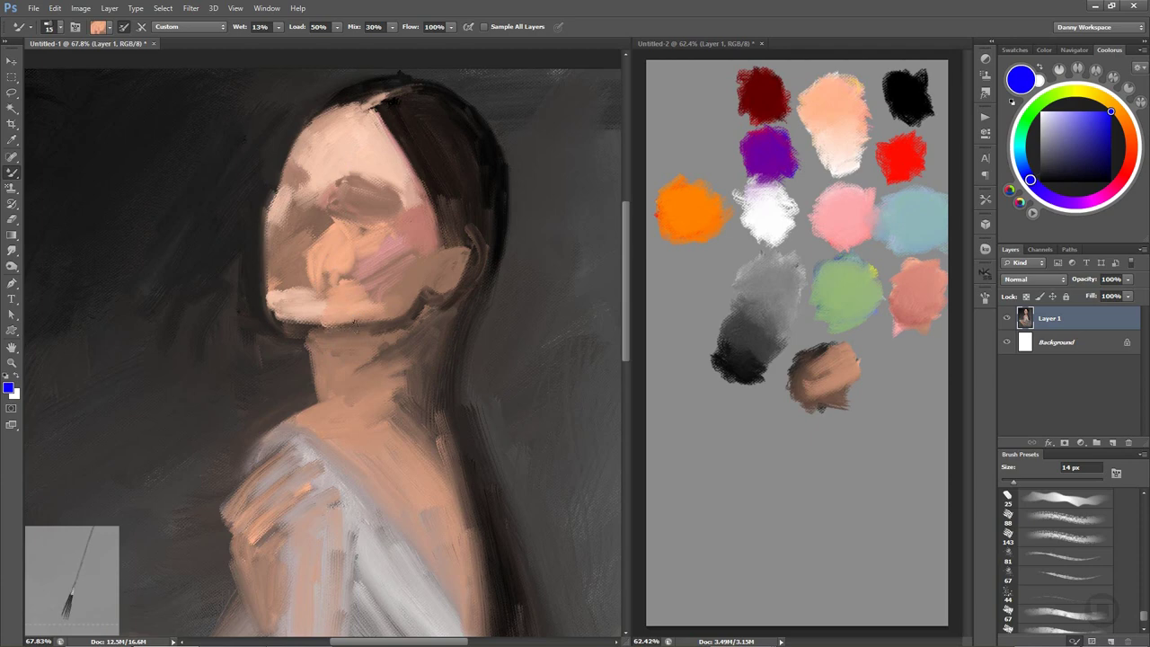
{"action": "mouse_move", "coordinate": [341, 310]}
{"action": "left_mouse_down"}
{"action": "mouse_move", "coordinate": [323, 321]}
{"action": "mouse_move", "coordinate": [357, 305]}
{"action": "mouse_move", "coordinate": [310, 313]}
{"action": "mouse_move", "coordinate": [353, 314]}
{"action": "left_mouse_up"}
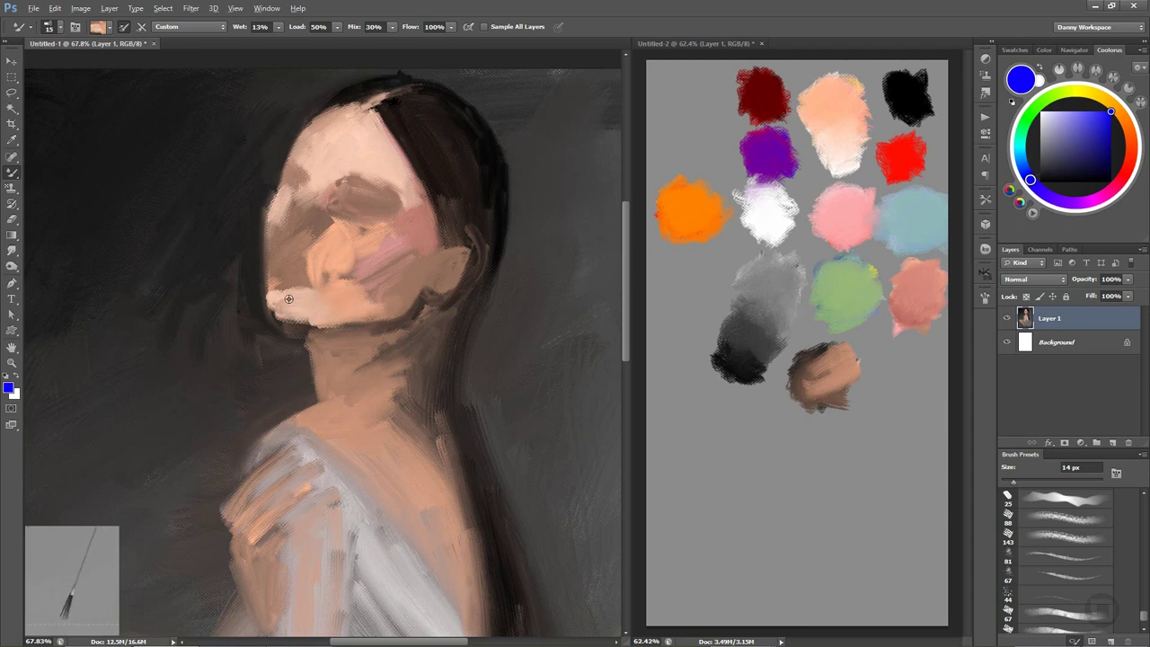
{"action": "mouse_move", "coordinate": [288, 298]}
{"action": "left_mouse_down"}
{"action": "mouse_move", "coordinate": [302, 306]}
{"action": "mouse_move", "coordinate": [281, 305]}
{"action": "mouse_move", "coordinate": [321, 309]}
{"action": "mouse_move", "coordinate": [266, 292]}
{"action": "left_mouse_up"}
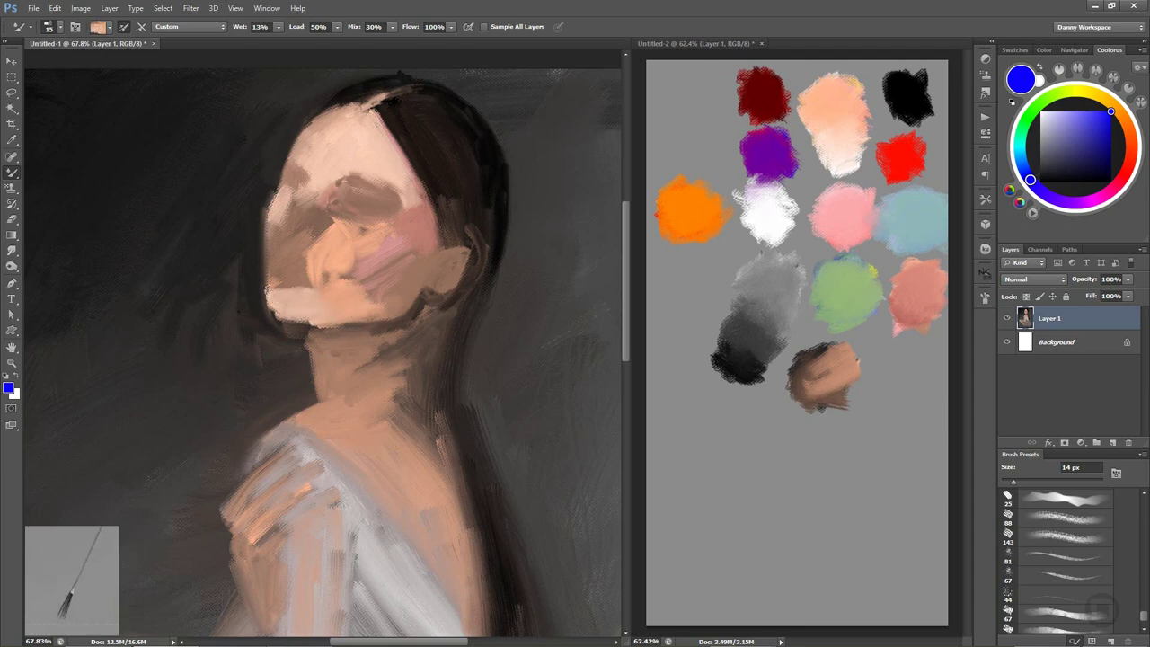
Darken and smooth the face's left edge, then soften the eye area and cheek.
{"action": "left_click_drag", "start_coordinate": [270, 230], "coordinate": [266, 281]}
{"action": "left_click_drag", "start_coordinate": [260, 204], "coordinate": [278, 325]}
{"action": "mouse_move", "coordinate": [269, 251]}
{"action": "left_mouse_down"}
{"action": "mouse_move", "coordinate": [268, 305]}
{"action": "mouse_move", "coordinate": [314, 328]}
{"action": "mouse_move", "coordinate": [275, 321]}
{"action": "mouse_move", "coordinate": [310, 337]}
{"action": "mouse_move", "coordinate": [308, 319]}
{"action": "mouse_move", "coordinate": [363, 316]}
{"action": "left_mouse_up"}
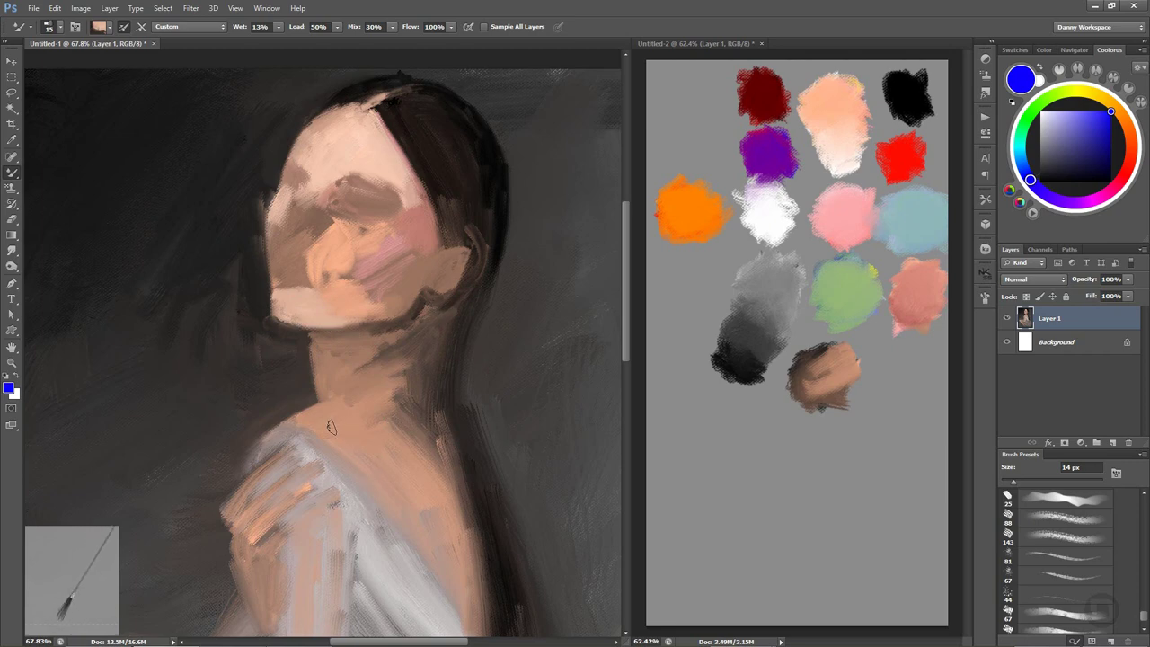
{"action": "left_click_drag", "start_coordinate": [262, 191], "coordinate": [262, 276]}
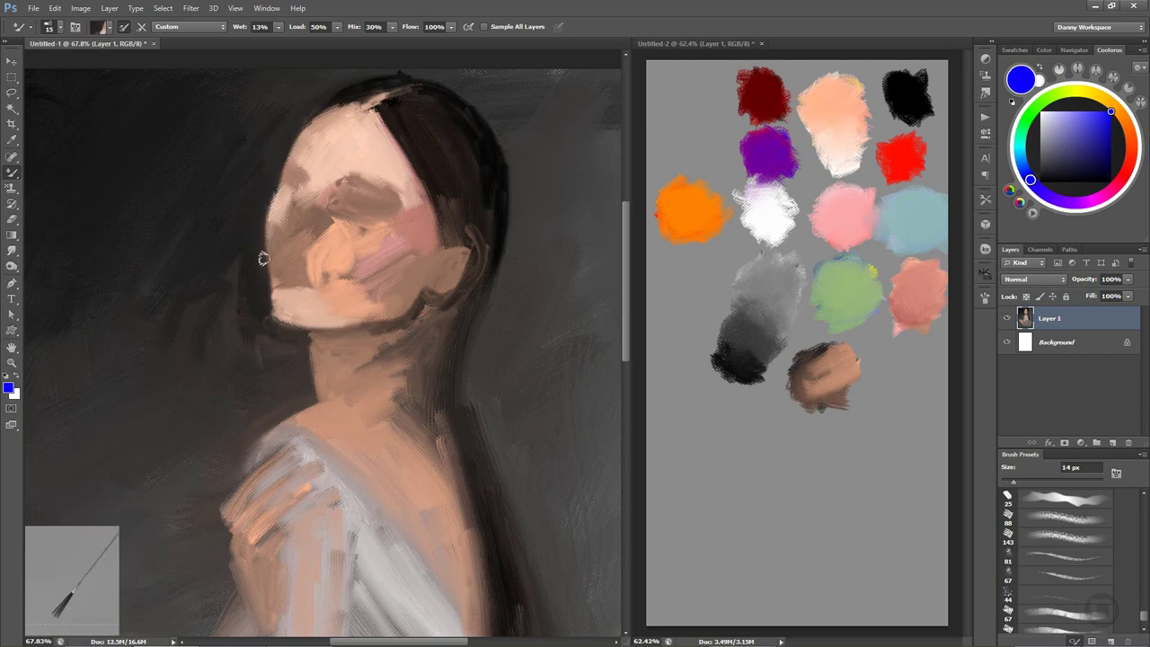
{"action": "left_click_drag", "start_coordinate": [366, 193], "coordinate": [381, 215]}
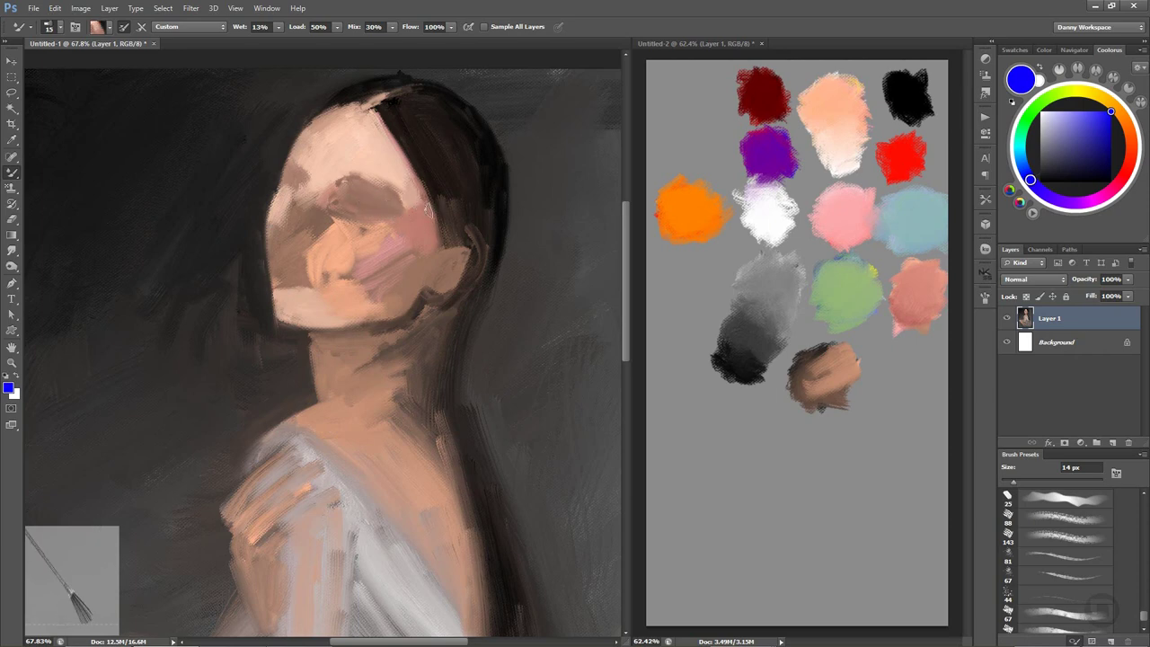
{"action": "left_click_drag", "start_coordinate": [419, 224], "coordinate": [414, 233]}
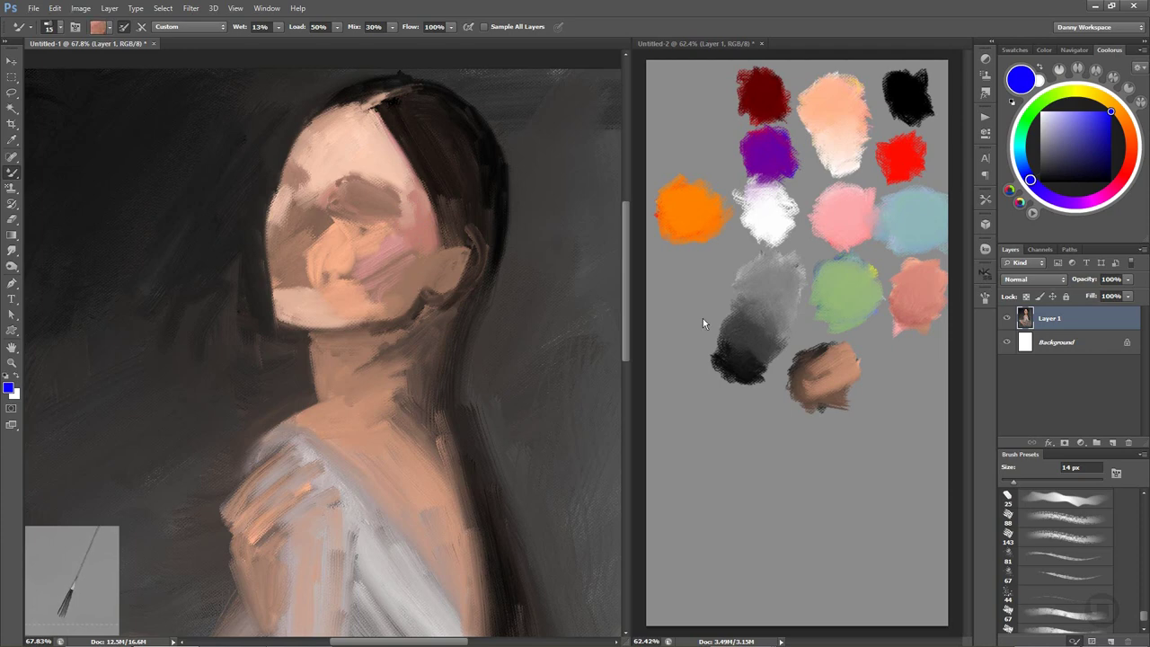
Mix black paint into the salmon swatch on the palette sheet.
{"action": "left_click", "coordinate": [810, 386]}
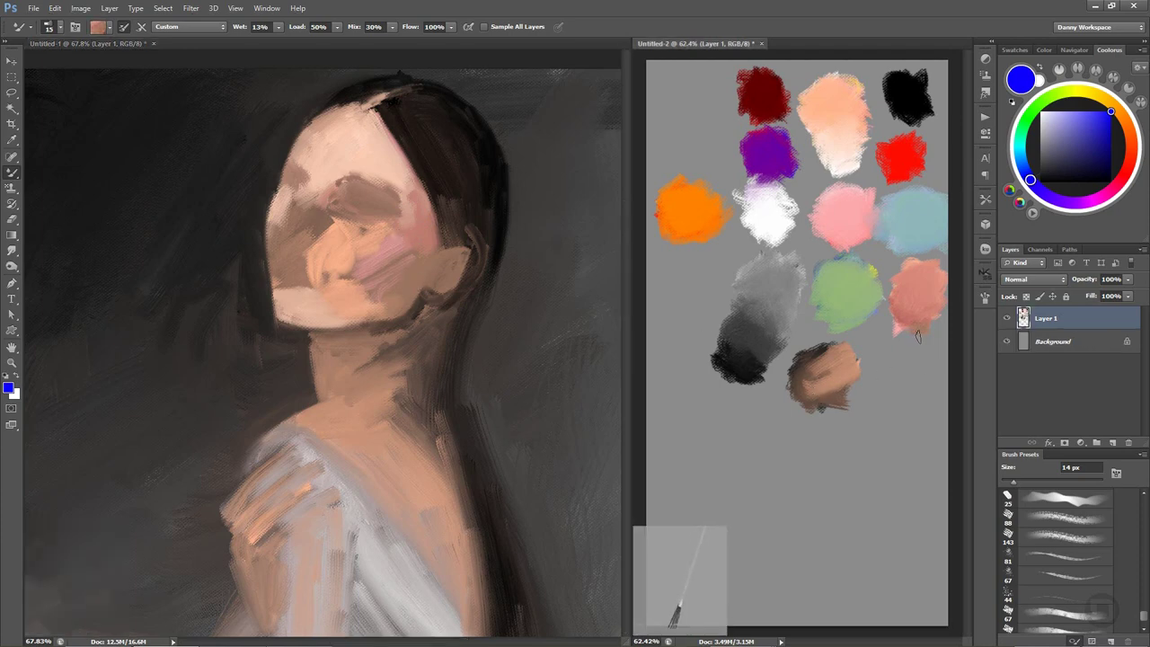
{"action": "left_click", "coordinate": [751, 368], "text": "alt"}
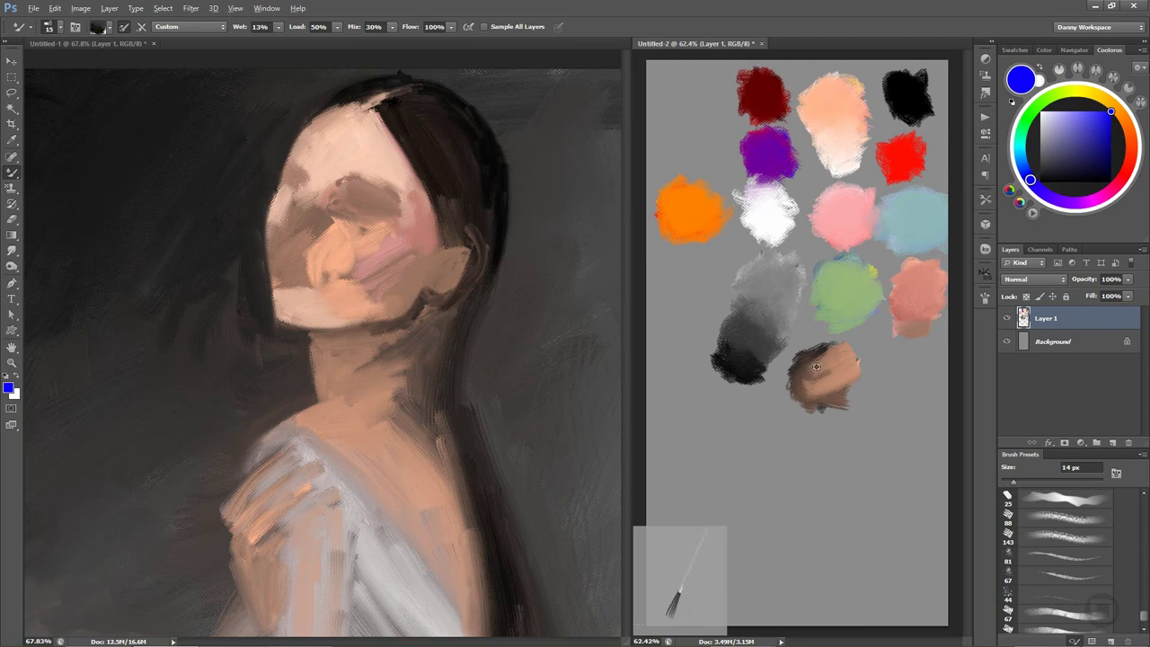
{"action": "mouse_move", "coordinate": [902, 322]}
{"action": "left_mouse_down"}
{"action": "mouse_move", "coordinate": [919, 327]}
{"action": "mouse_move", "coordinate": [905, 330]}
{"action": "mouse_move", "coordinate": [928, 319]}
{"action": "mouse_move", "coordinate": [913, 358]}
{"action": "mouse_move", "coordinate": [925, 349]}
{"action": "left_mouse_up"}
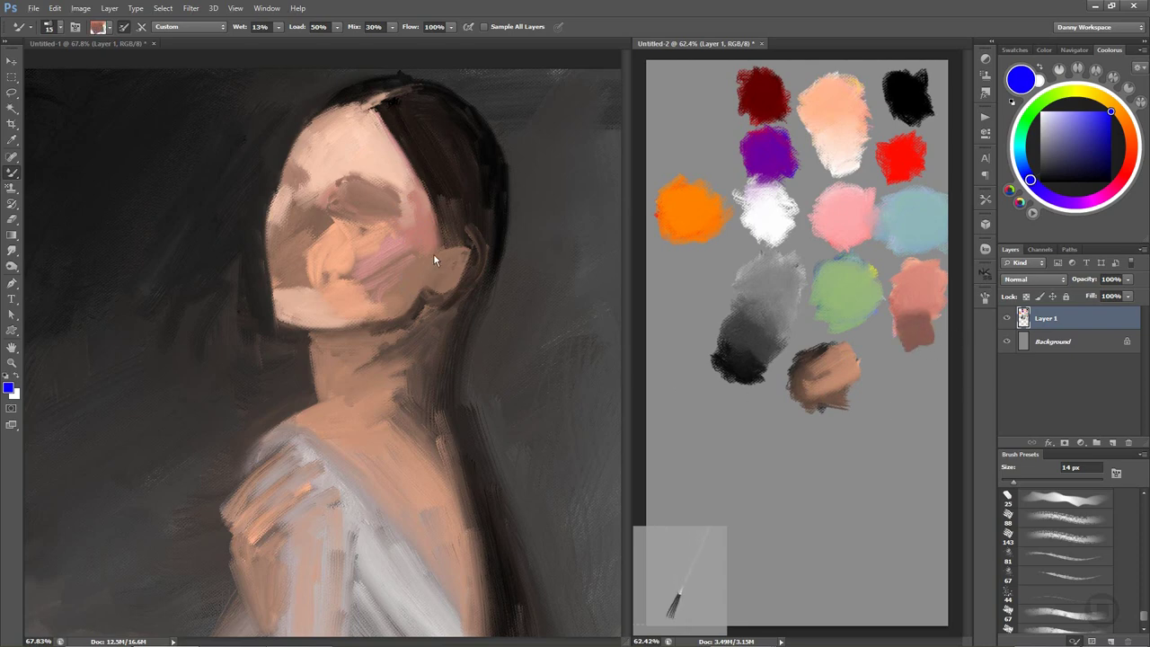
Resize the brush, paint mauve-pink cheek shading, and blend skin and brown around the eye.
{"action": "left_click", "coordinate": [405, 266]}
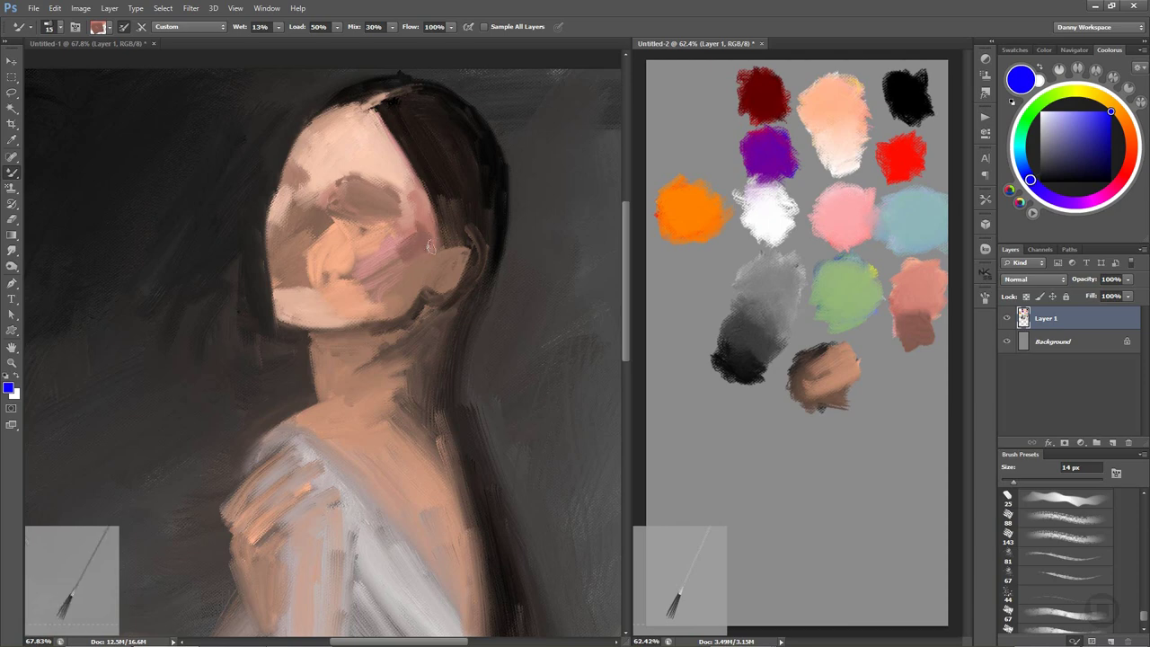
{"action": "mouse_move", "coordinate": [427, 251]}
{"action": "left_mouse_down"}
{"action": "mouse_move", "coordinate": [422, 260]}
{"action": "mouse_move", "coordinate": [427, 247]}
{"action": "mouse_move", "coordinate": [404, 235]}
{"action": "mouse_move", "coordinate": [406, 259]}
{"action": "left_mouse_up"}
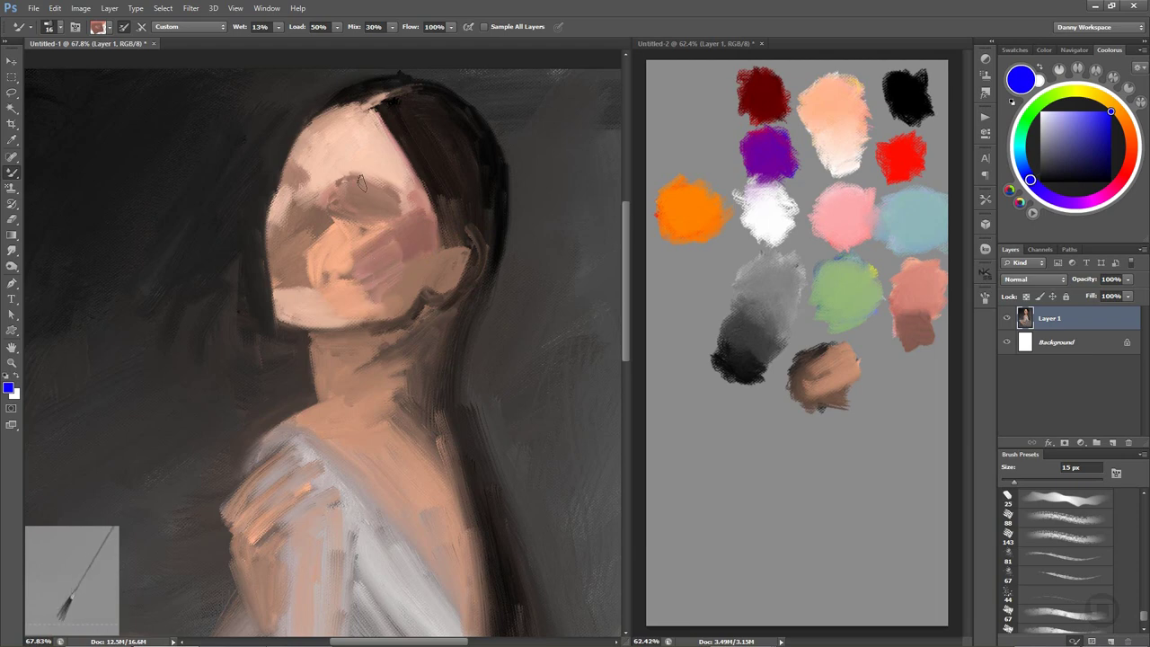
{"action": "left_click", "coordinate": [372, 253], "text": "alt"}
{"action": "left_click", "coordinate": [378, 155], "text": "alt"}
{"action": "mouse_move", "coordinate": [342, 240]}
{"action": "left_mouse_down"}
{"action": "mouse_move", "coordinate": [386, 248]}
{"action": "mouse_move", "coordinate": [373, 257]}
{"action": "mouse_move", "coordinate": [404, 237]}
{"action": "mouse_move", "coordinate": [411, 246]}
{"action": "mouse_move", "coordinate": [382, 252]}
{"action": "mouse_move", "coordinate": [405, 238]}
{"action": "mouse_move", "coordinate": [388, 259]}
{"action": "mouse_move", "coordinate": [426, 230]}
{"action": "mouse_move", "coordinate": [394, 261]}
{"action": "mouse_move", "coordinate": [336, 260]}
{"action": "mouse_move", "coordinate": [378, 224]}
{"action": "mouse_move", "coordinate": [333, 192]}
{"action": "mouse_move", "coordinate": [310, 238]}
{"action": "mouse_move", "coordinate": [349, 231]}
{"action": "mouse_move", "coordinate": [330, 209]}
{"action": "mouse_move", "coordinate": [357, 232]}
{"action": "left_mouse_up"}
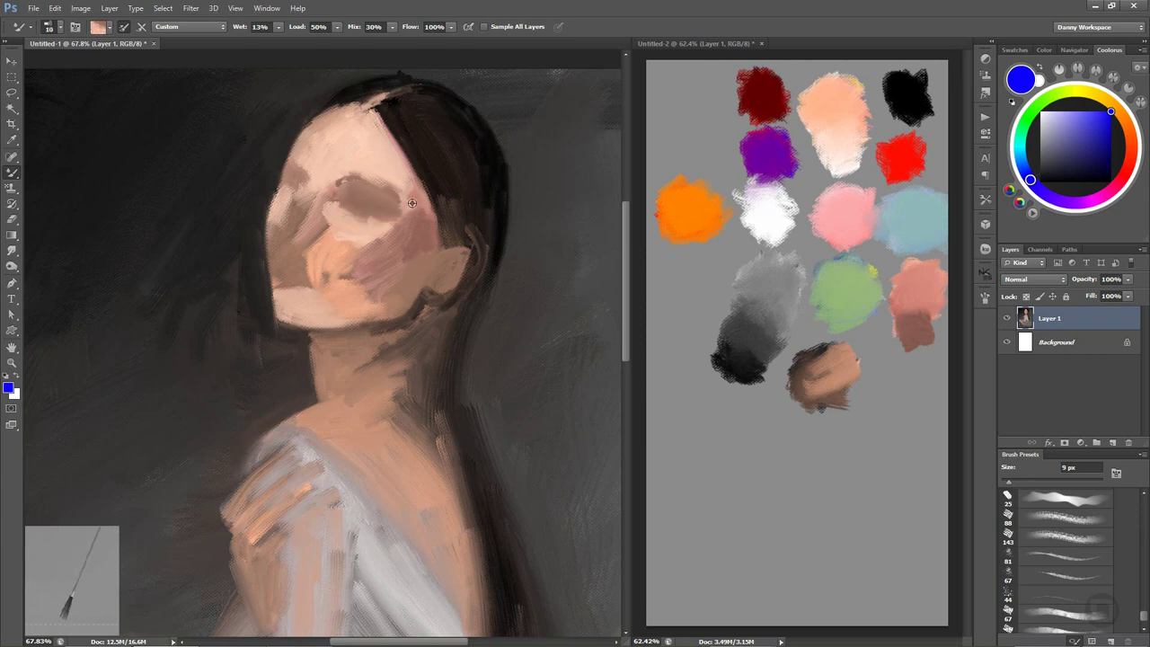
{"action": "left_click_drag", "start_coordinate": [352, 183], "coordinate": [395, 187]}
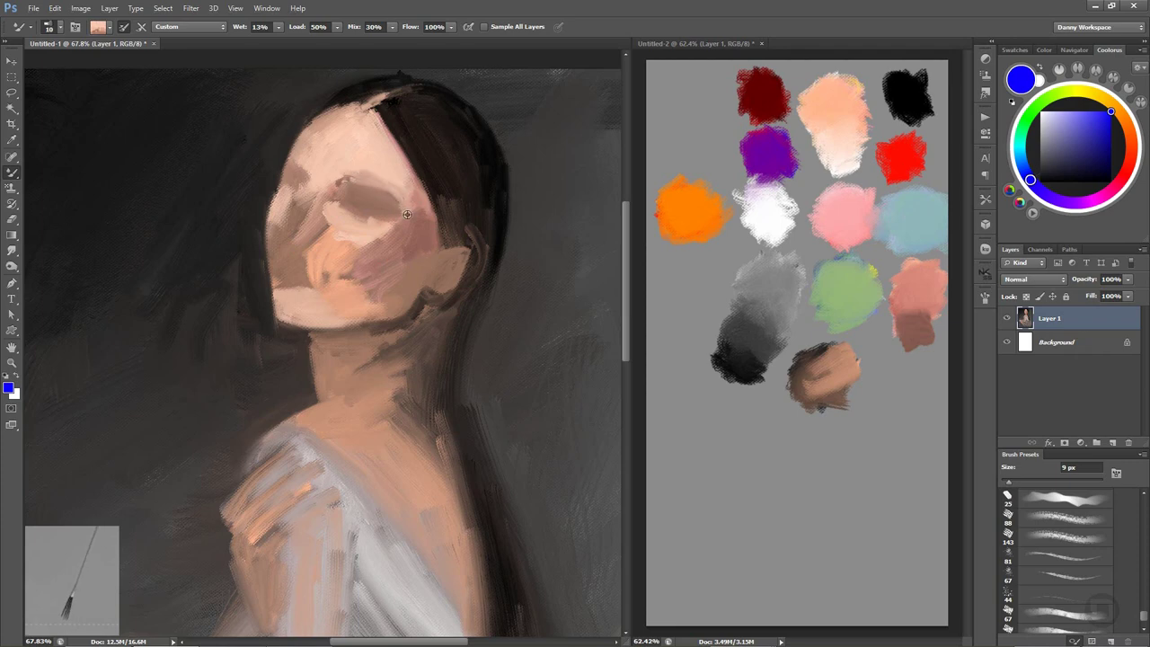
{"action": "left_click_drag", "start_coordinate": [406, 224], "coordinate": [358, 223]}
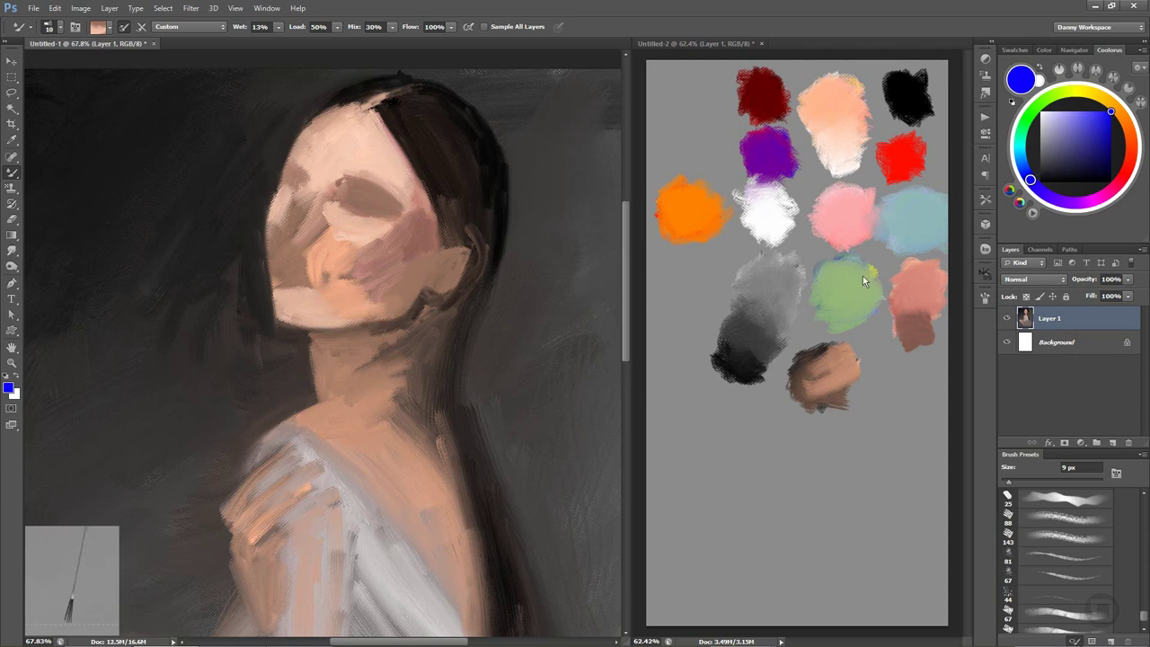
{"action": "left_click", "coordinate": [815, 374], "text": "alt"}
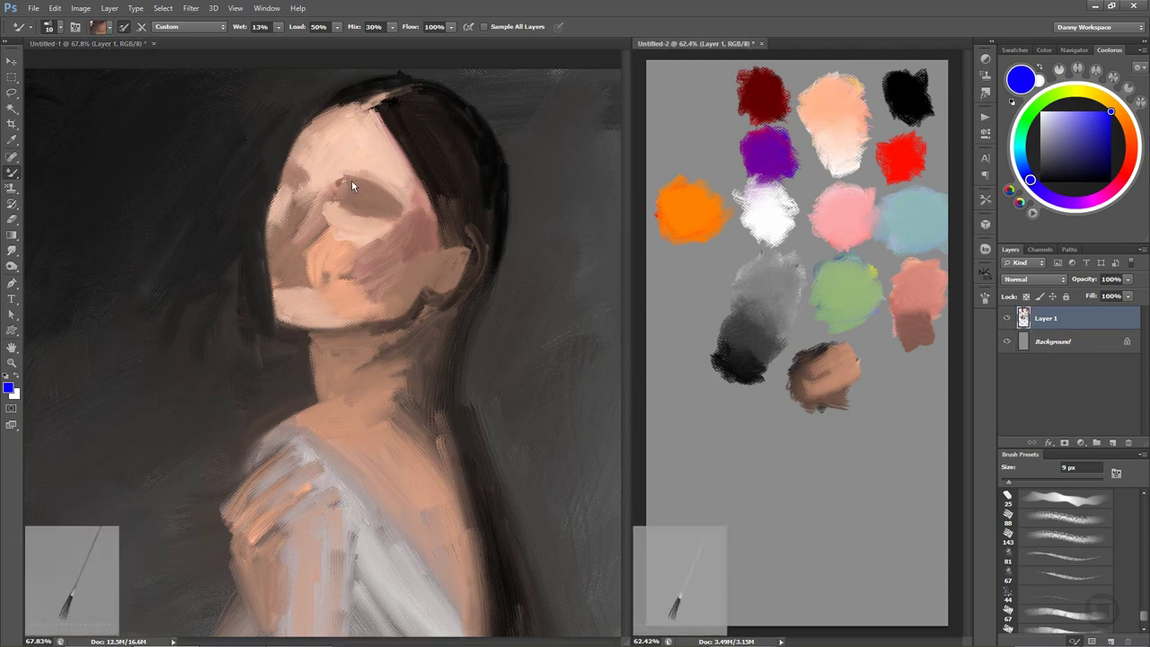
{"action": "mouse_move", "coordinate": [351, 180]}
{"action": "left_mouse_down"}
{"action": "mouse_move", "coordinate": [386, 183]}
{"action": "mouse_move", "coordinate": [378, 197]}
{"action": "left_mouse_up"}
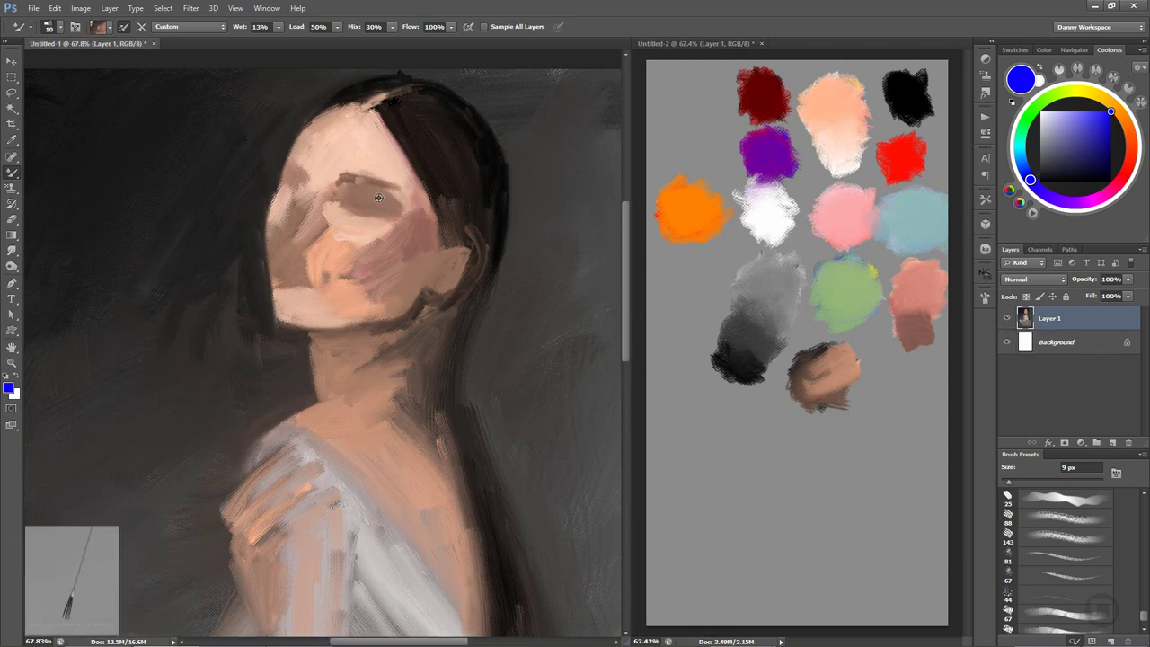
Mix darker brown into the palette's brown blob and paint a dark brown eyebrow above the eye.
{"action": "left_click", "coordinate": [818, 372]}
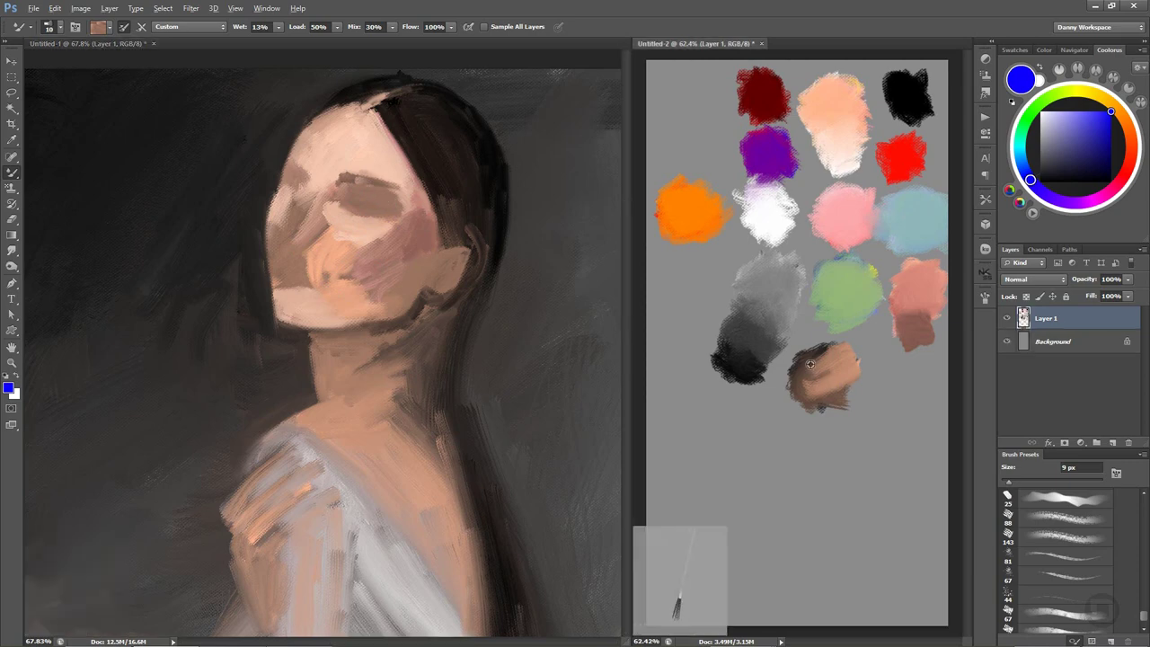
{"action": "left_click", "coordinate": [815, 362], "text": "alt"}
{"action": "left_click_drag", "start_coordinate": [811, 362], "coordinate": [801, 385]}
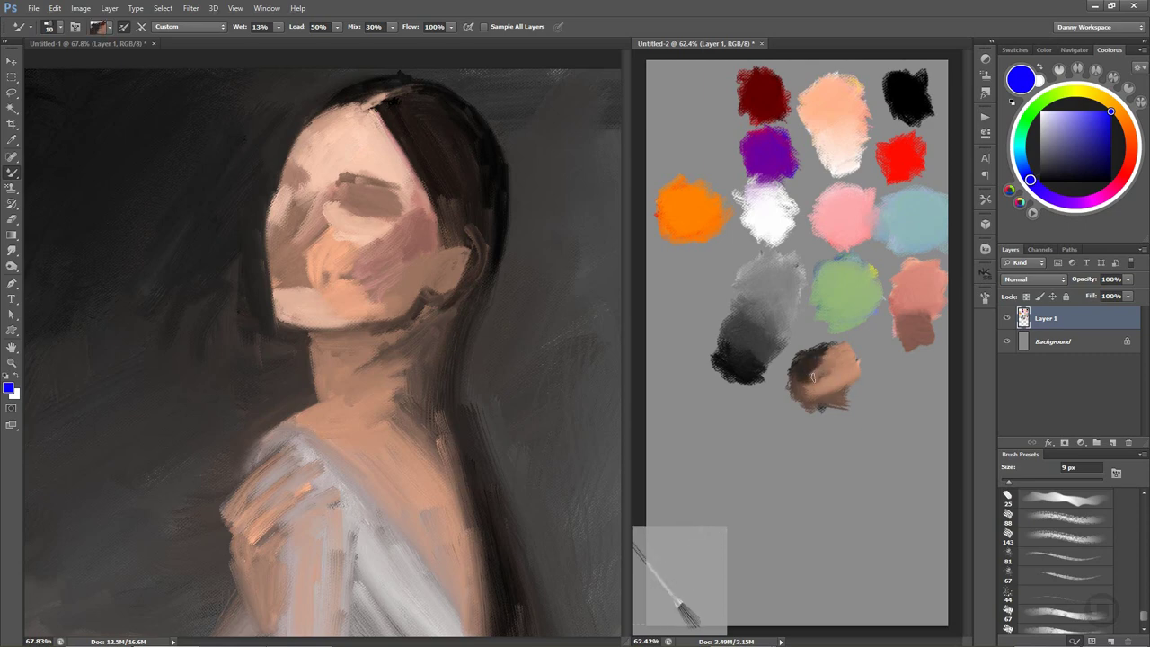
{"action": "left_click", "coordinate": [357, 261]}
{"action": "left_click_drag", "start_coordinate": [351, 184], "coordinate": [400, 185]}
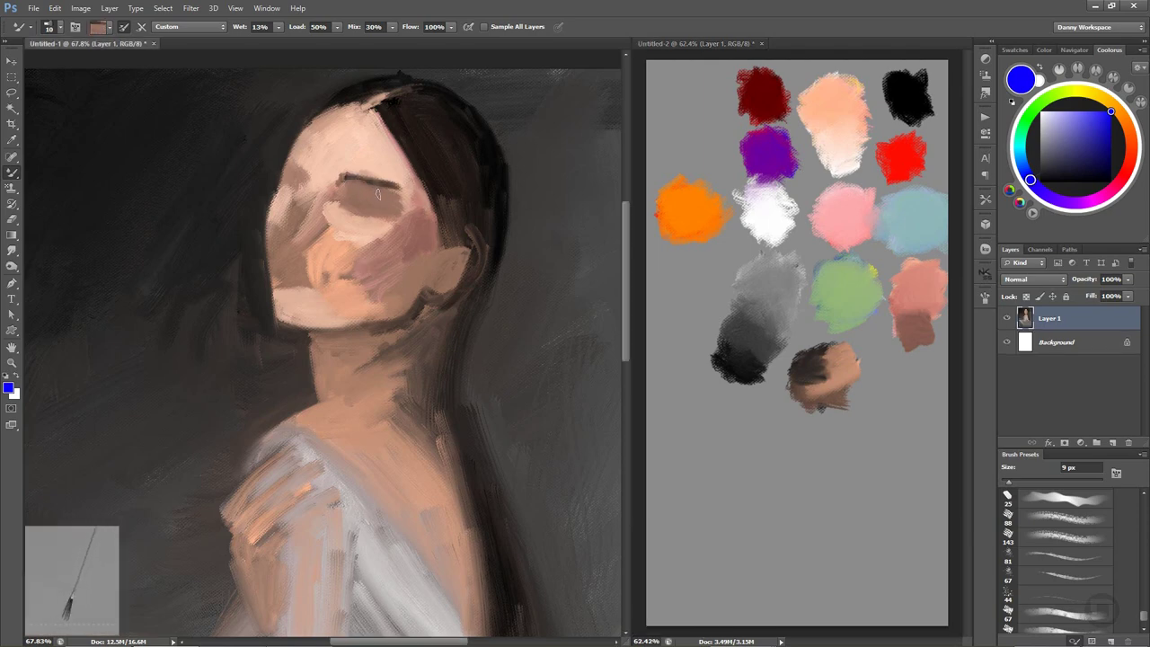
{"action": "mouse_move", "coordinate": [391, 189]}
{"action": "left_mouse_down"}
{"action": "mouse_move", "coordinate": [355, 189]}
{"action": "mouse_move", "coordinate": [379, 187]}
{"action": "left_mouse_up"}
Lighten the upper forehead near the hairline, then darken and softly blend the cheek.
{"action": "left_click", "coordinate": [363, 185]}
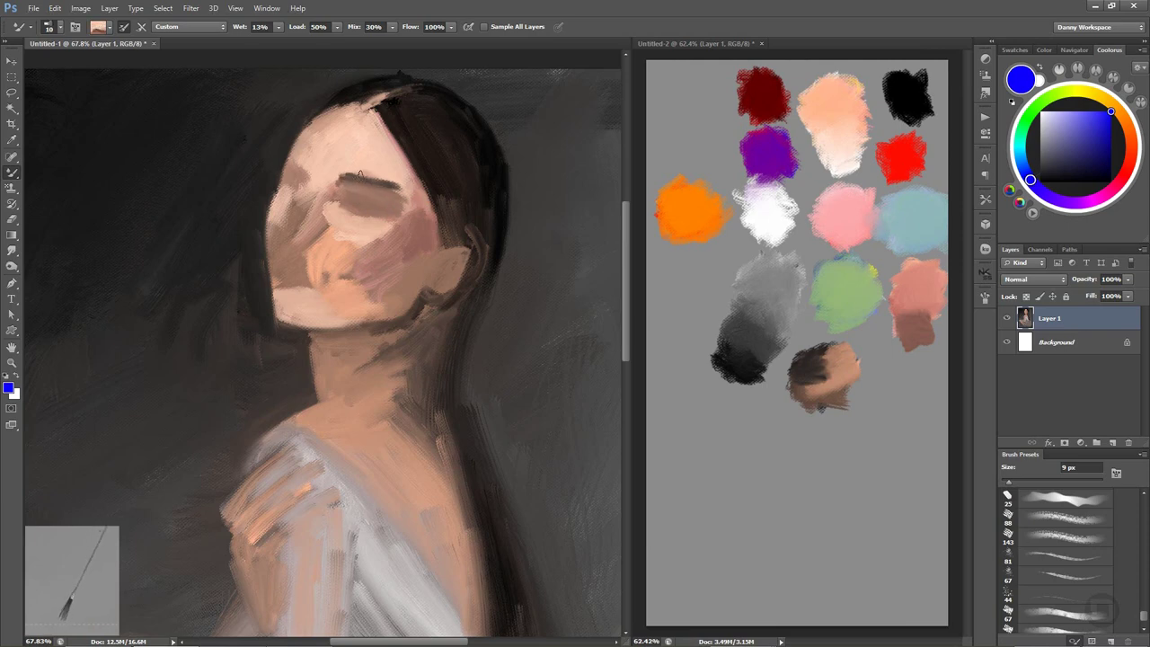
{"action": "mouse_move", "coordinate": [357, 134]}
{"action": "left_mouse_down"}
{"action": "mouse_move", "coordinate": [316, 112]}
{"action": "mouse_move", "coordinate": [287, 148]}
{"action": "left_mouse_up"}
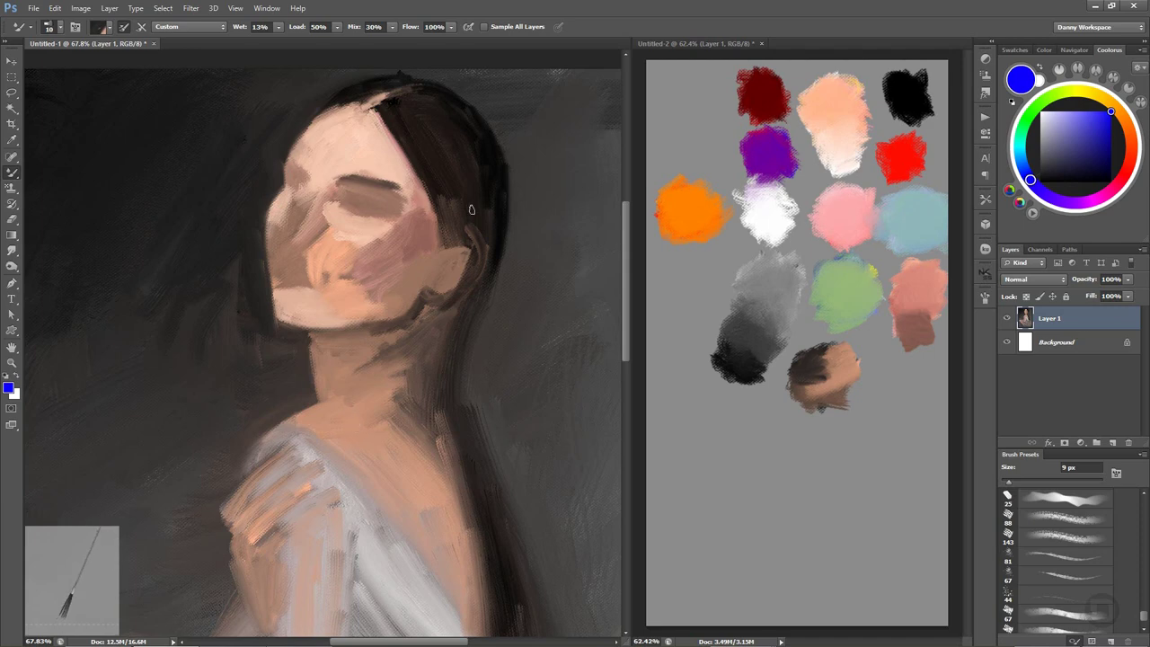
{"action": "left_click", "coordinate": [394, 190], "text": "alt"}
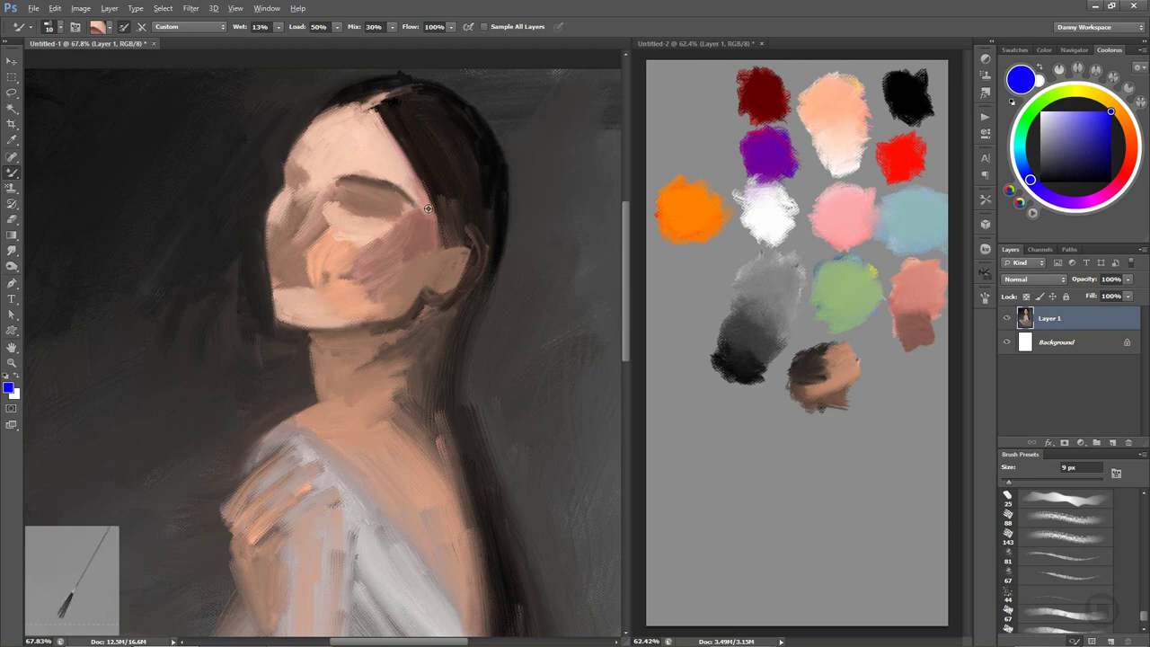
{"action": "left_click_drag", "start_coordinate": [422, 216], "coordinate": [436, 228]}
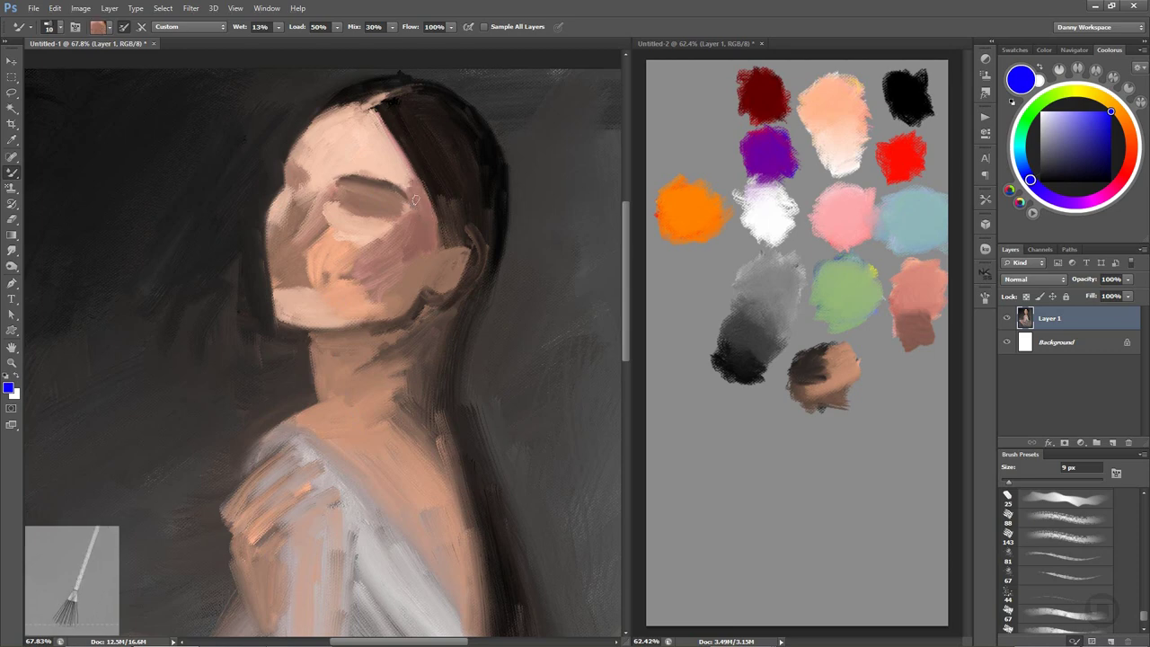
{"action": "left_click", "coordinate": [412, 191]}
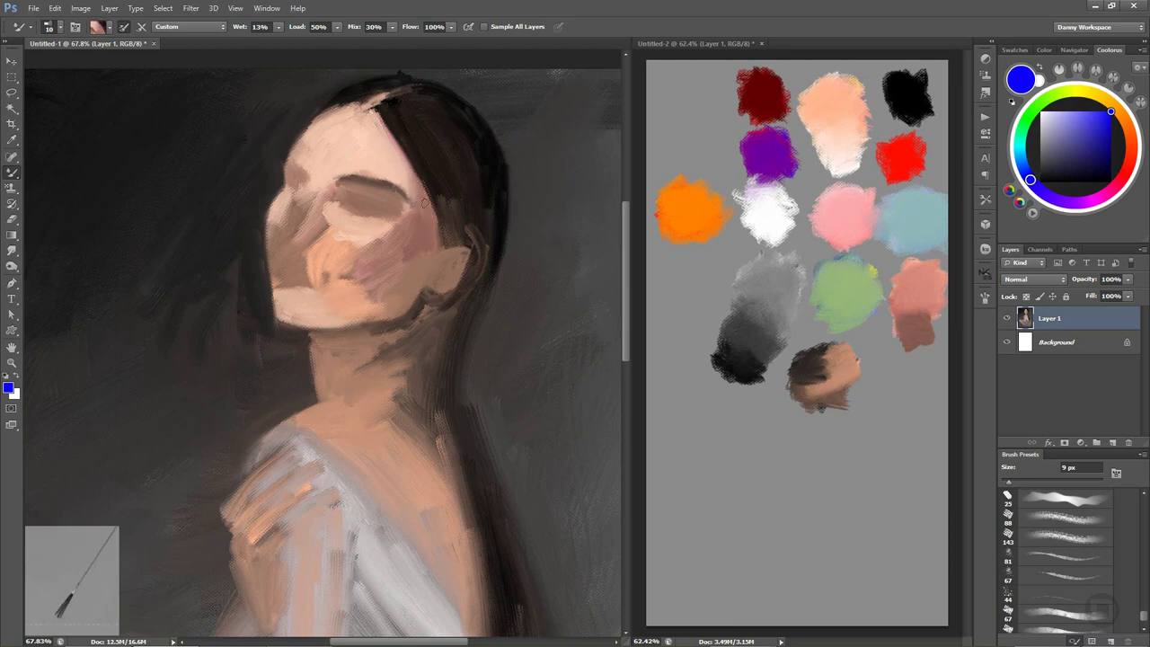
{"action": "left_click_drag", "start_coordinate": [409, 177], "coordinate": [427, 221]}
{"action": "left_click", "coordinate": [795, 229]}
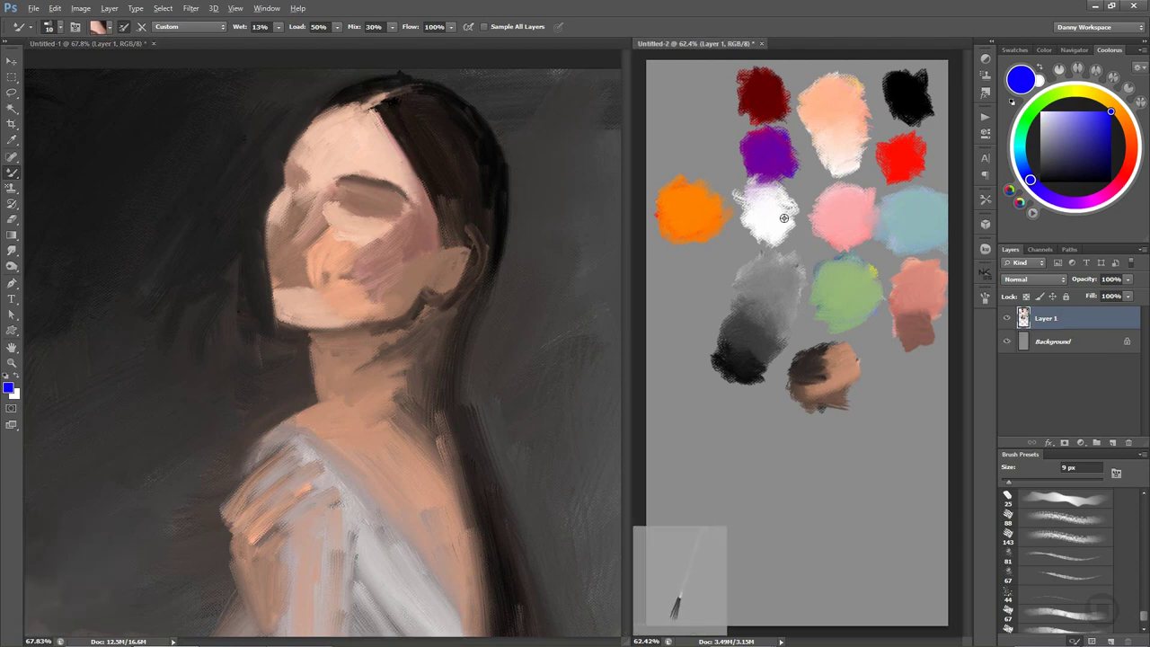
Paint a white-pink highlight across the forehead and brow with white from the swatch.
{"action": "left_click", "coordinate": [783, 220], "text": "alt"}
{"action": "left_click", "coordinate": [363, 176]}
{"action": "mouse_move", "coordinate": [363, 174]}
{"action": "left_mouse_down"}
{"action": "mouse_move", "coordinate": [345, 169]}
{"action": "mouse_move", "coordinate": [377, 169]}
{"action": "mouse_move", "coordinate": [364, 135]}
{"action": "mouse_move", "coordinate": [349, 146]}
{"action": "mouse_move", "coordinate": [355, 132]}
{"action": "mouse_move", "coordinate": [379, 141]}
{"action": "mouse_move", "coordinate": [379, 176]}
{"action": "mouse_move", "coordinate": [381, 143]}
{"action": "mouse_move", "coordinate": [393, 173]}
{"action": "left_mouse_up"}
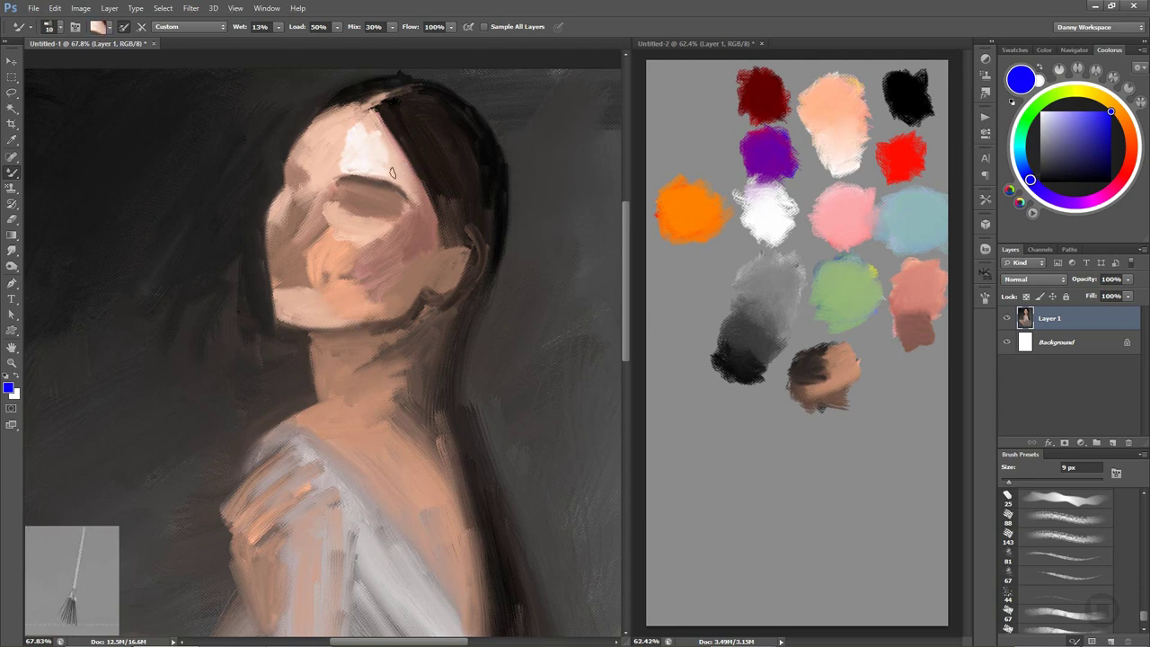
{"action": "mouse_move", "coordinate": [398, 120]}
{"action": "left_mouse_down"}
{"action": "mouse_move", "coordinate": [379, 139]}
{"action": "mouse_move", "coordinate": [397, 165]}
{"action": "mouse_move", "coordinate": [374, 135]}
{"action": "left_mouse_up"}
Blend and smooth the light forehead patch with lighter peach sampled from the face.
{"action": "left_click", "coordinate": [381, 157], "text": "alt"}
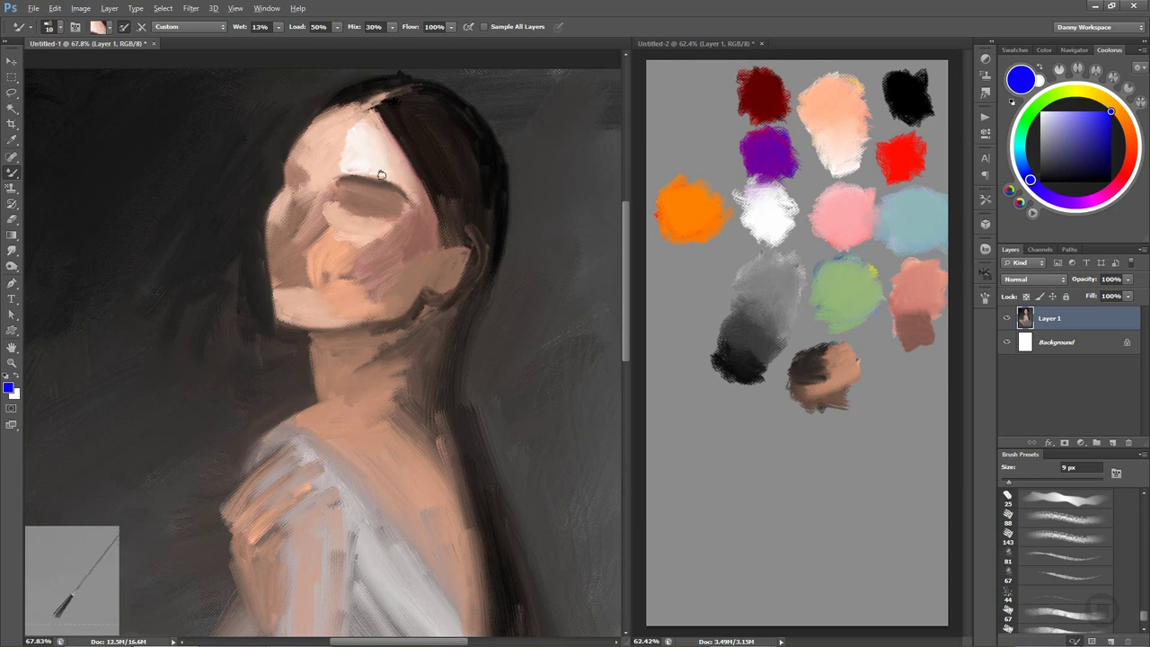
{"action": "left_click", "coordinate": [380, 174], "text": "alt"}
{"action": "mouse_move", "coordinate": [398, 177]}
{"action": "left_mouse_down"}
{"action": "mouse_move", "coordinate": [378, 133]}
{"action": "mouse_move", "coordinate": [358, 170]}
{"action": "left_mouse_up"}
{"action": "left_click", "coordinate": [381, 160], "text": "alt"}
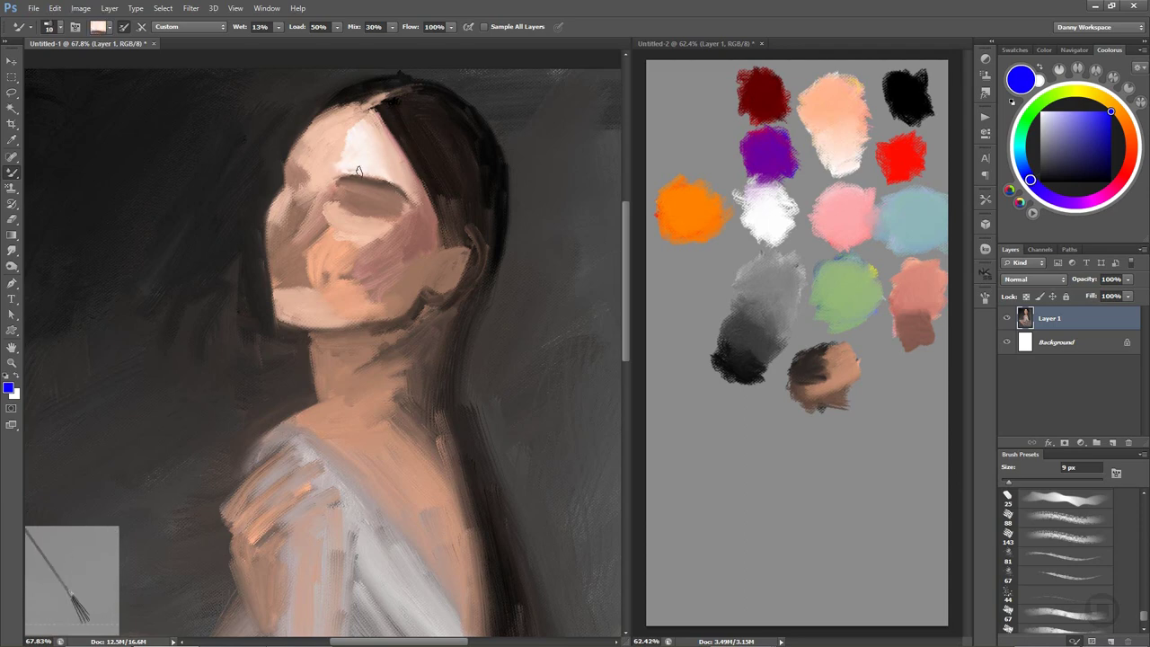
{"action": "mouse_move", "coordinate": [359, 123]}
{"action": "left_mouse_down"}
{"action": "mouse_move", "coordinate": [338, 165]}
{"action": "mouse_move", "coordinate": [338, 141]}
{"action": "mouse_move", "coordinate": [336, 174]}
{"action": "left_mouse_up"}
Blend forehead skin tone upward to brighten the forehead highlight.
{"action": "left_click", "coordinate": [350, 166], "text": "alt"}
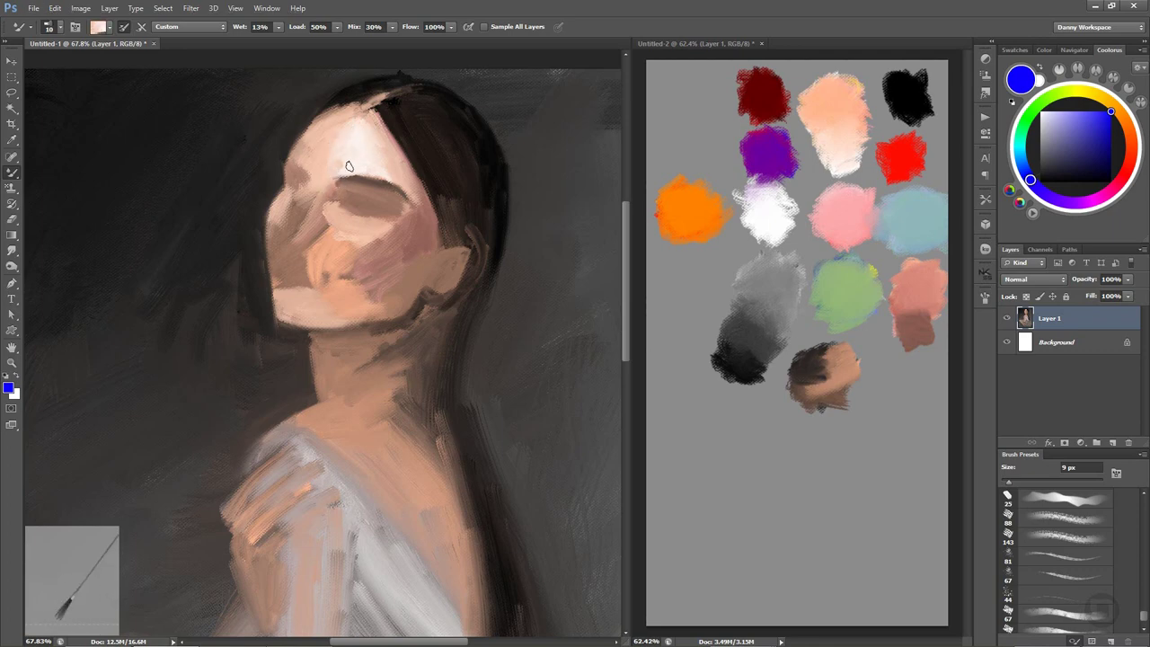
{"action": "left_click", "coordinate": [347, 171], "text": "alt"}
{"action": "left_click_drag", "start_coordinate": [336, 171], "coordinate": [342, 144]}
{"action": "left_click", "coordinate": [358, 143], "text": "alt"}
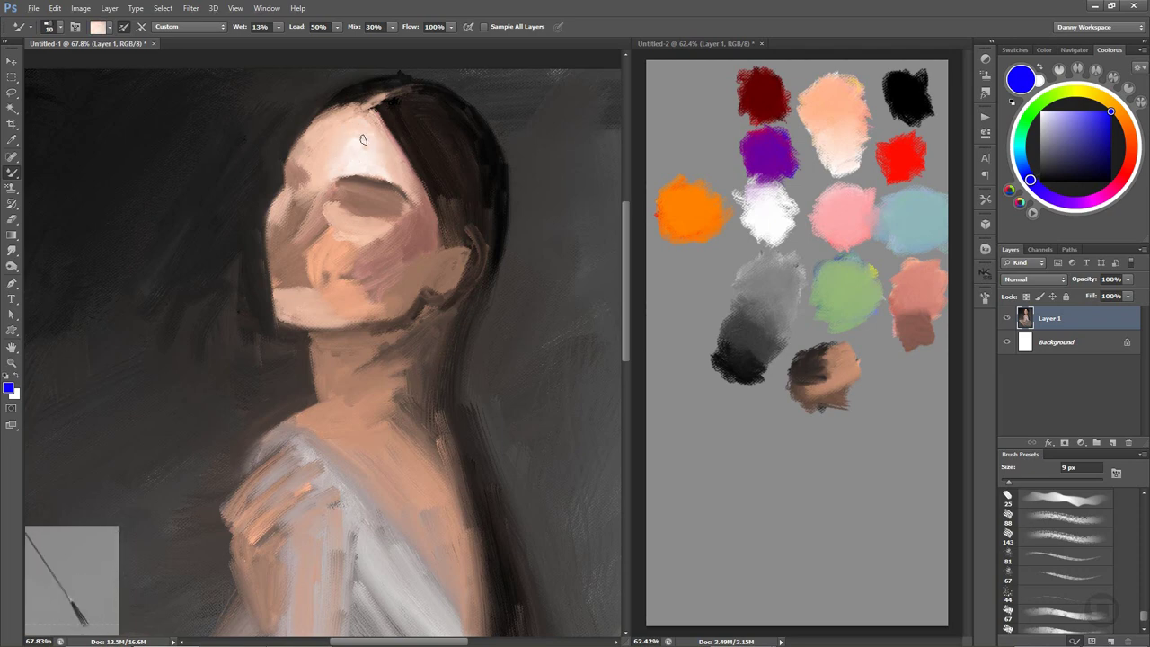
{"action": "mouse_move", "coordinate": [358, 143]}
{"action": "left_mouse_down"}
{"action": "mouse_move", "coordinate": [377, 138]}
{"action": "mouse_move", "coordinate": [375, 102]}
{"action": "left_mouse_up"}
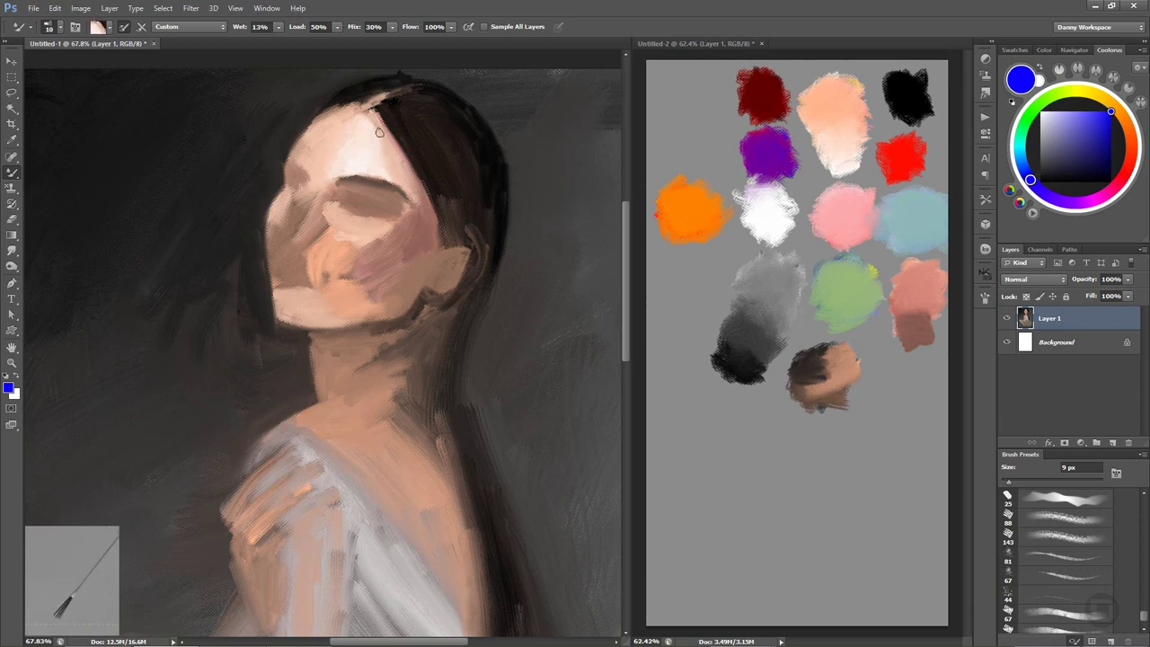
Sample several pink and skin shades from the forehead, then load red from the swatch document.
{"action": "left_click", "coordinate": [377, 151], "text": "alt"}
{"action": "left_click", "coordinate": [354, 131], "text": "alt"}
{"action": "left_click", "coordinate": [341, 146], "text": "alt"}
{"action": "left_click", "coordinate": [354, 156], "text": "alt"}
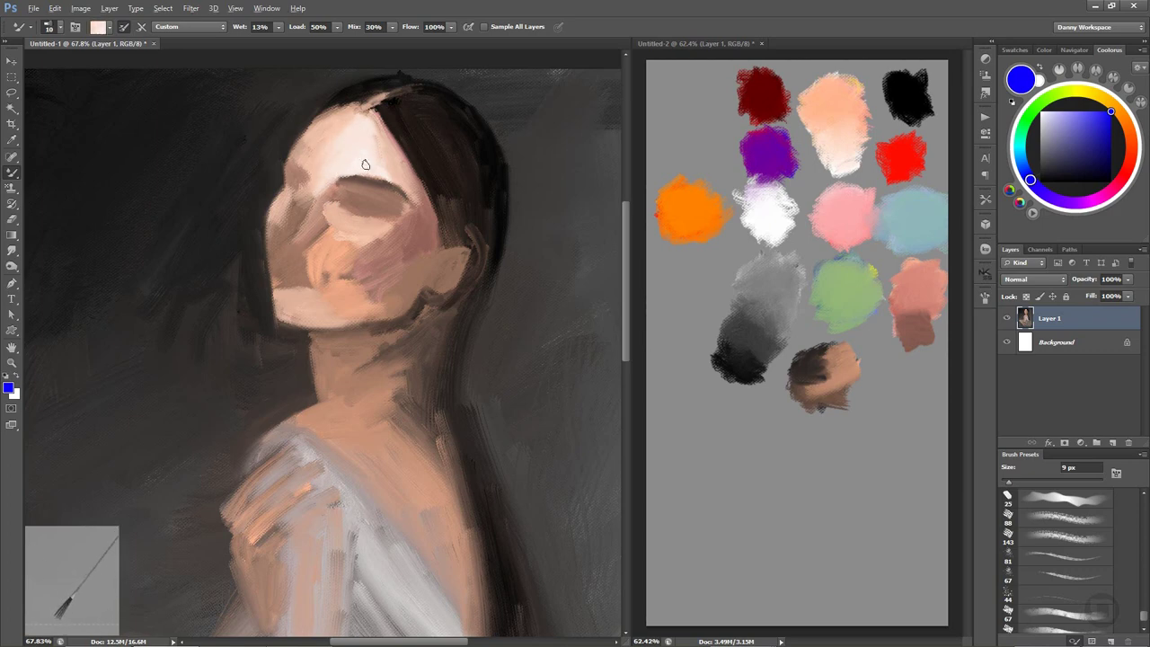
{"action": "left_click", "coordinate": [366, 165], "text": "alt"}
{"action": "left_click", "coordinate": [381, 149], "text": "alt"}
{"action": "left_click", "coordinate": [377, 149], "text": "alt"}
{"action": "left_click", "coordinate": [902, 161]}
Smear red into the pink blob in Untitled-2 and rework the mixed swatch.
{"action": "left_click", "coordinate": [911, 165], "text": "alt"}
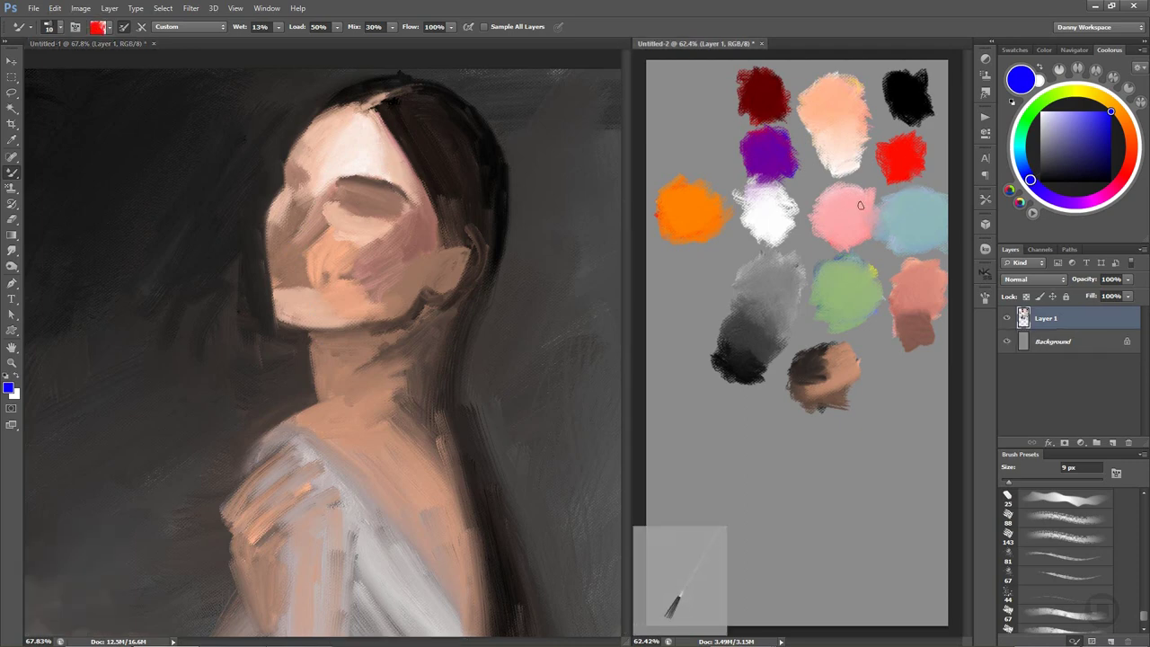
{"action": "left_click", "coordinate": [864, 194], "text": "alt"}
{"action": "left_click", "coordinate": [867, 194], "text": "alt"}
{"action": "left_click", "coordinate": [910, 156], "text": "alt"}
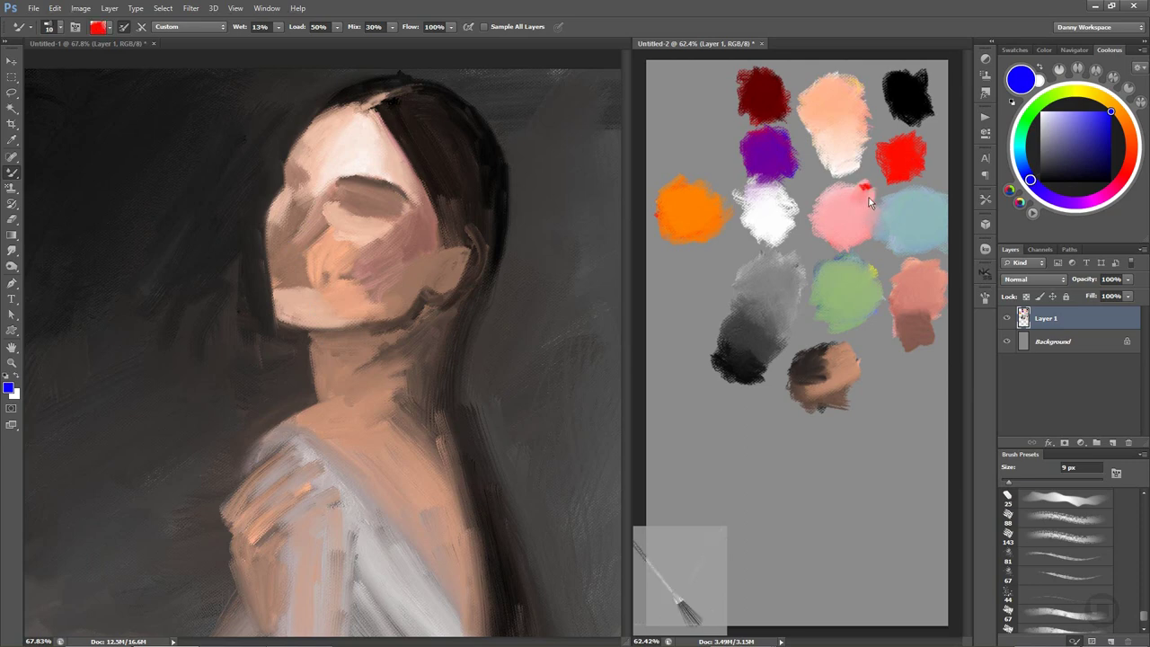
{"action": "mouse_move", "coordinate": [860, 187]}
{"action": "left_mouse_down"}
{"action": "mouse_move", "coordinate": [858, 214]}
{"action": "mouse_move", "coordinate": [875, 200]}
{"action": "left_mouse_up"}
{"action": "left_click", "coordinate": [769, 242], "text": "alt"}
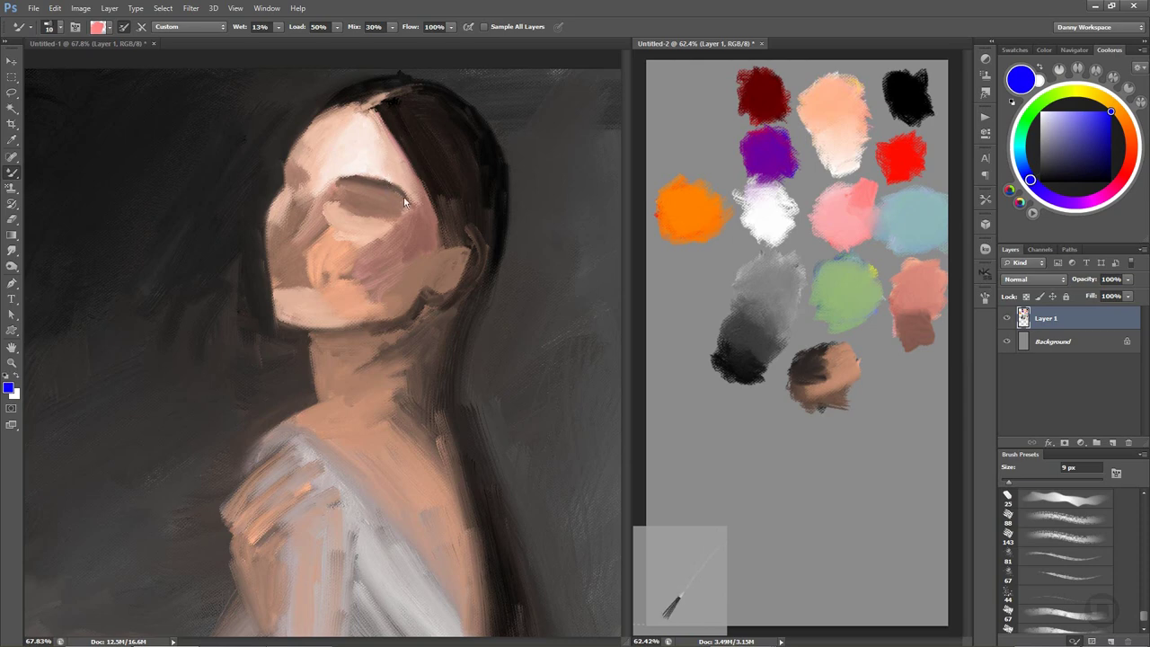
Add a pink stroke near the right eye, then lighten the forehead and left face edge.
{"action": "mouse_move", "coordinate": [409, 189]}
{"action": "left_mouse_down"}
{"action": "mouse_move", "coordinate": [431, 220]}
{"action": "mouse_move", "coordinate": [413, 188]}
{"action": "mouse_move", "coordinate": [428, 211]}
{"action": "mouse_move", "coordinate": [409, 192]}
{"action": "mouse_move", "coordinate": [420, 195]}
{"action": "mouse_move", "coordinate": [406, 196]}
{"action": "mouse_move", "coordinate": [415, 218]}
{"action": "left_mouse_up"}
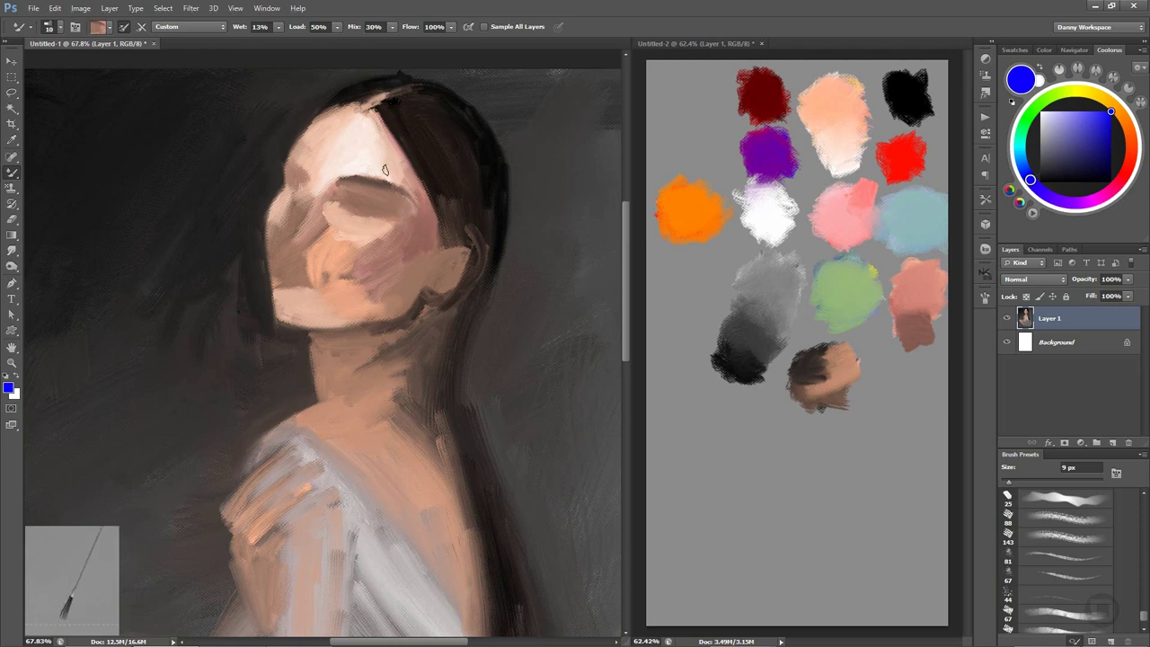
{"action": "mouse_move", "coordinate": [391, 172]}
{"action": "left_mouse_down"}
{"action": "mouse_move", "coordinate": [401, 184]}
{"action": "mouse_move", "coordinate": [345, 175]}
{"action": "mouse_move", "coordinate": [381, 178]}
{"action": "mouse_move", "coordinate": [363, 170]}
{"action": "mouse_move", "coordinate": [372, 173]}
{"action": "mouse_move", "coordinate": [329, 175]}
{"action": "mouse_move", "coordinate": [287, 214]}
{"action": "mouse_move", "coordinate": [323, 183]}
{"action": "mouse_move", "coordinate": [306, 184]}
{"action": "mouse_move", "coordinate": [302, 209]}
{"action": "left_mouse_up"}
{"action": "mouse_move", "coordinate": [333, 173]}
{"action": "left_mouse_down"}
{"action": "mouse_move", "coordinate": [333, 188]}
{"action": "mouse_move", "coordinate": [293, 234]}
{"action": "left_mouse_up"}
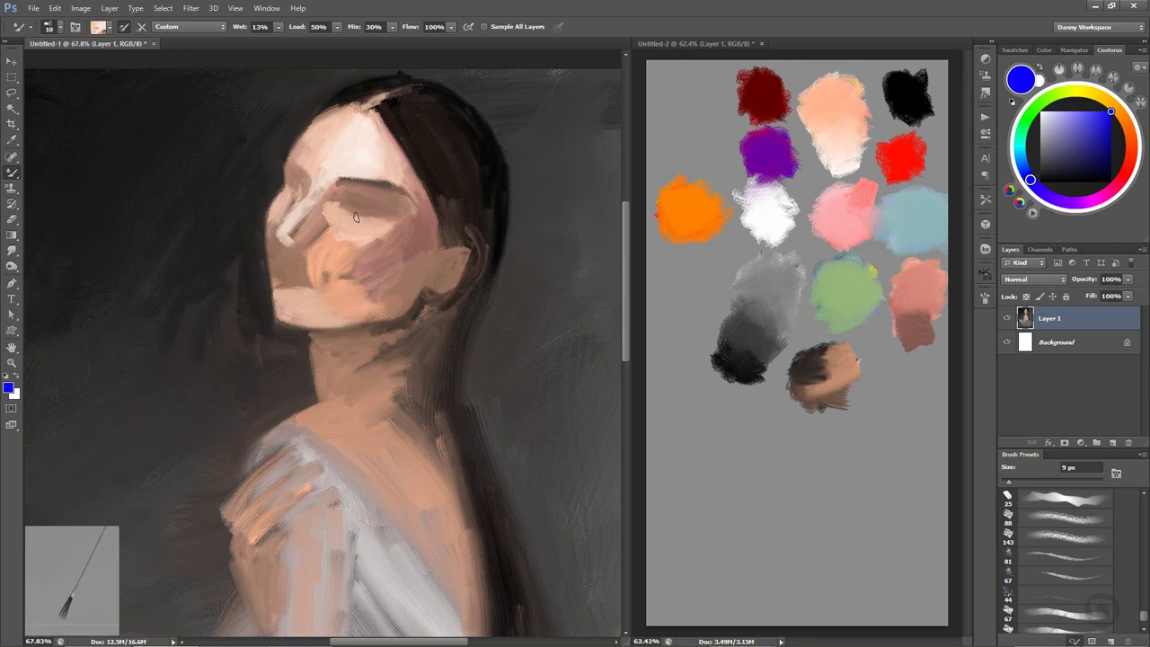
Blend the cheek paint with a ~22 px brush and a faint peach from the swatch.
{"action": "left_click_drag", "start_coordinate": [356, 217], "coordinate": [369, 223]}
{"action": "key", "text": "bracketright"}
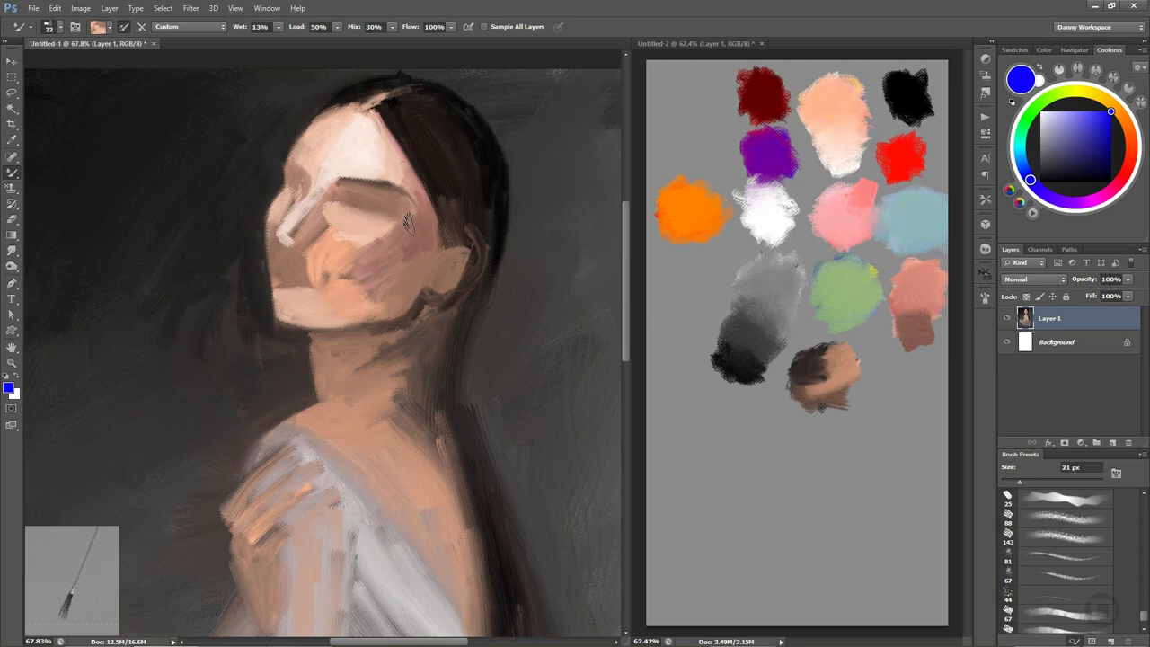
{"action": "mouse_move", "coordinate": [390, 219]}
{"action": "left_mouse_down"}
{"action": "mouse_move", "coordinate": [364, 231]}
{"action": "mouse_move", "coordinate": [415, 221]}
{"action": "left_mouse_up"}
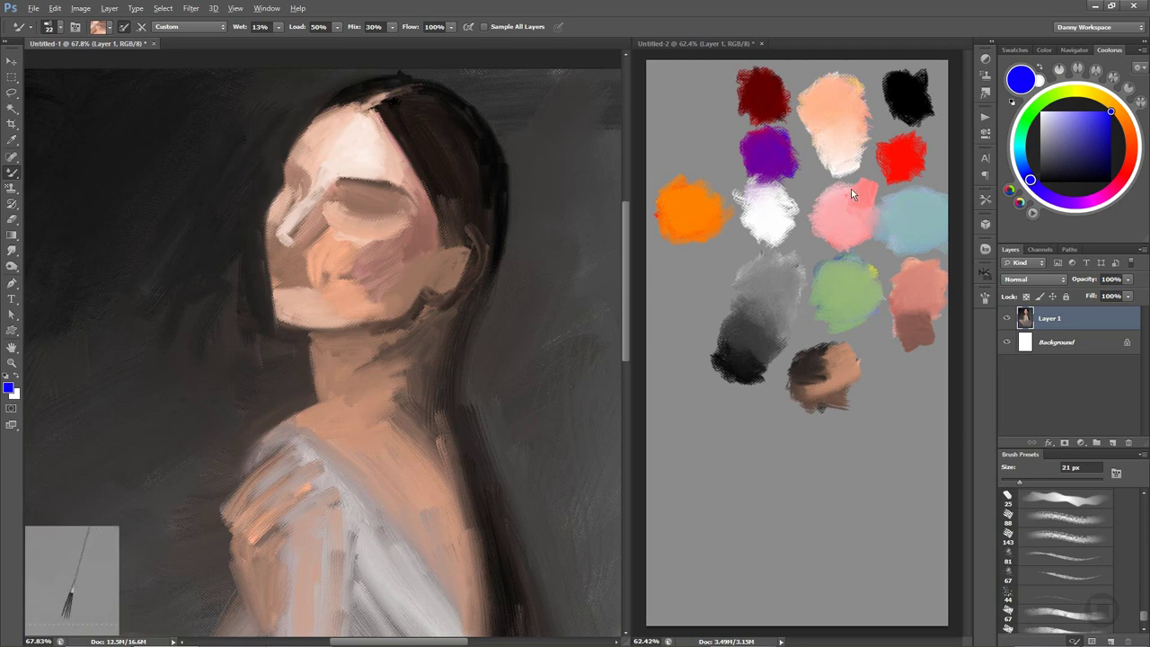
{"action": "left_click_drag", "start_coordinate": [852, 194], "coordinate": [857, 162]}
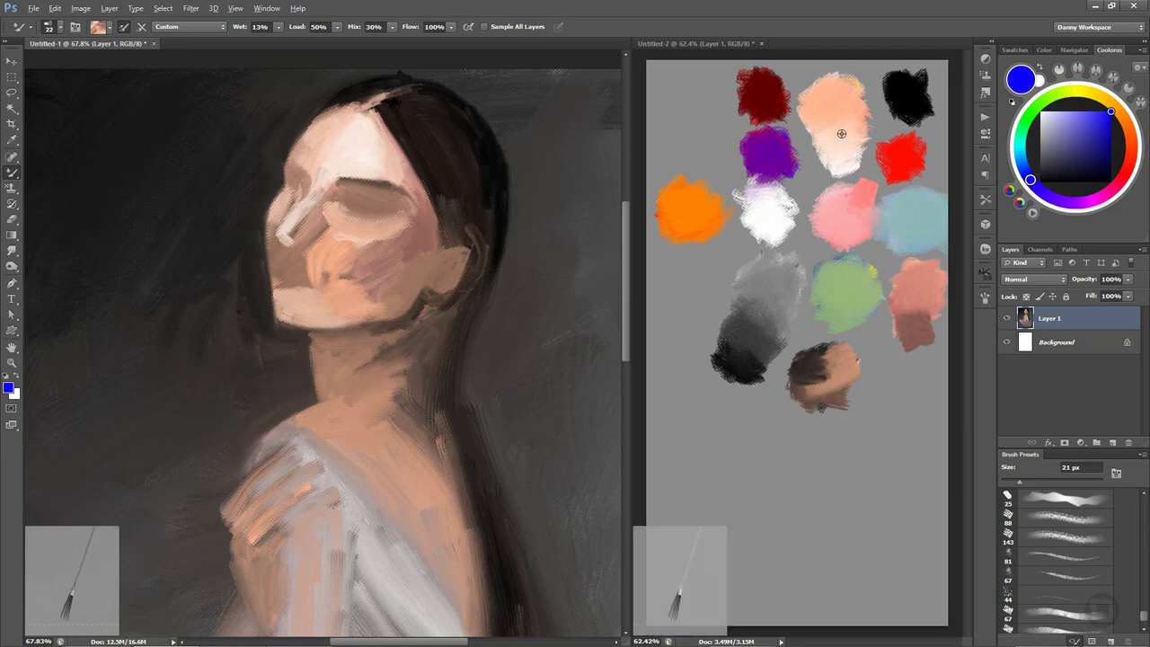
{"action": "mouse_move", "coordinate": [374, 235]}
{"action": "left_mouse_down"}
{"action": "mouse_move", "coordinate": [392, 255]}
{"action": "mouse_move", "coordinate": [382, 242]}
{"action": "left_mouse_up"}
With the brush at about 15–19 px, soften the forehead, left temple and nose side.
{"action": "right_click", "coordinate": [366, 237], "text": "alt"}
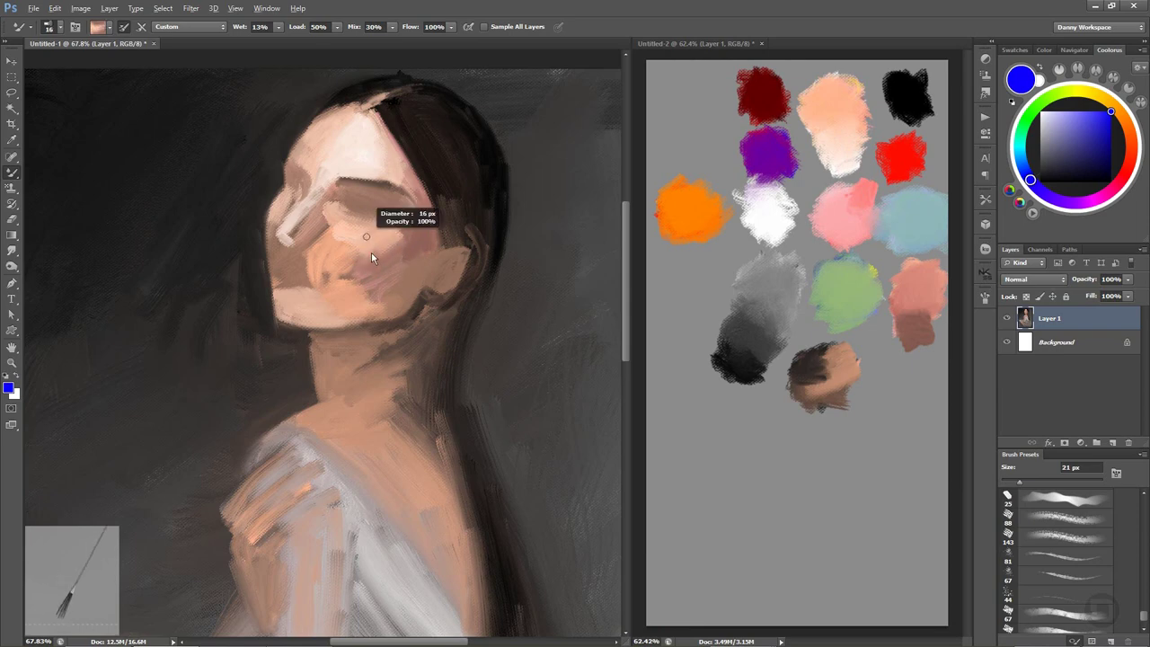
{"action": "mouse_move", "coordinate": [359, 244]}
{"action": "left_mouse_down"}
{"action": "mouse_move", "coordinate": [331, 196]}
{"action": "mouse_move", "coordinate": [315, 208]}
{"action": "mouse_move", "coordinate": [307, 195]}
{"action": "mouse_move", "coordinate": [274, 229]}
{"action": "left_mouse_up"}
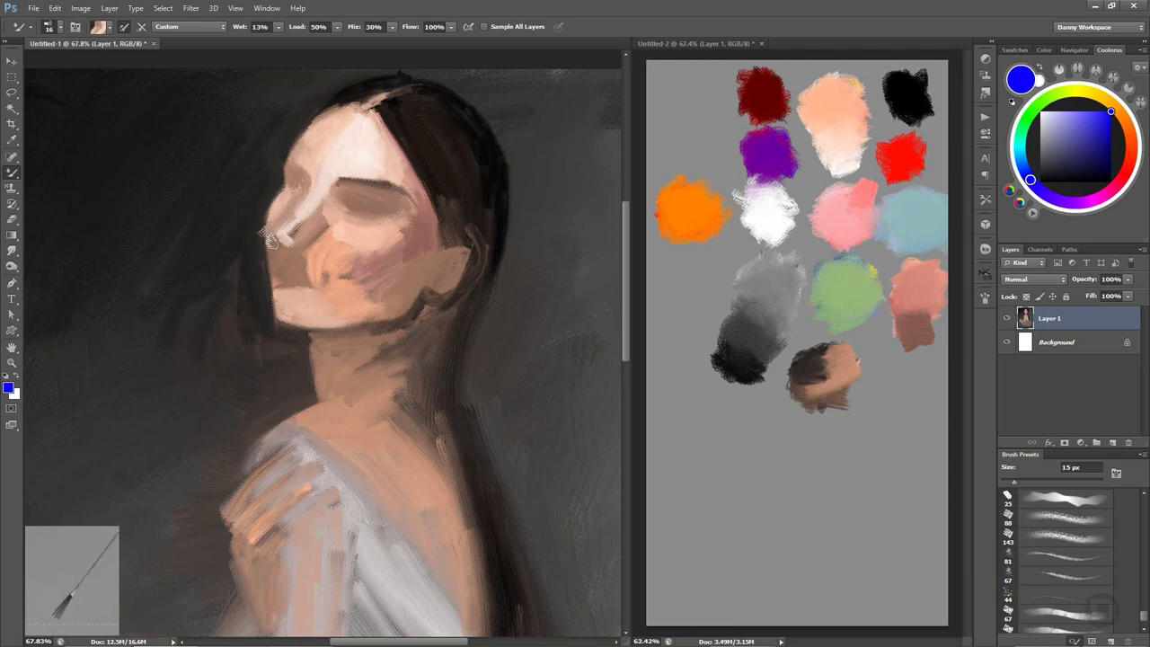
{"action": "mouse_move", "coordinate": [325, 200]}
{"action": "left_mouse_down"}
{"action": "mouse_move", "coordinate": [323, 220]}
{"action": "mouse_move", "coordinate": [355, 222]}
{"action": "left_mouse_up"}
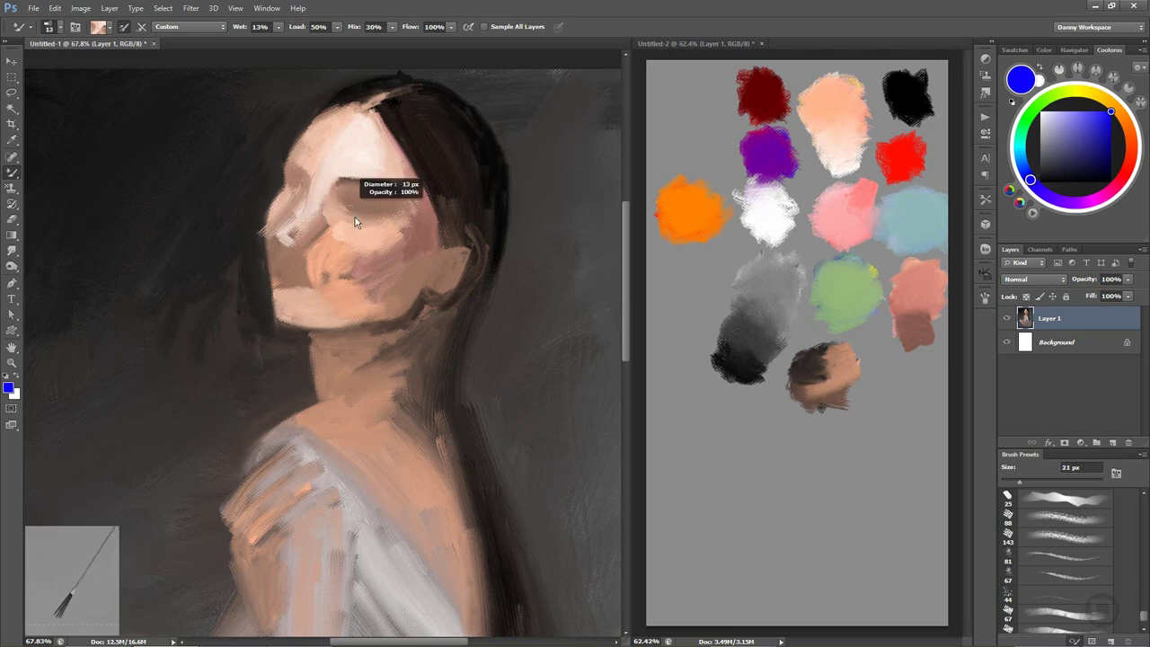
{"action": "left_click_drag", "start_coordinate": [308, 189], "coordinate": [296, 190]}
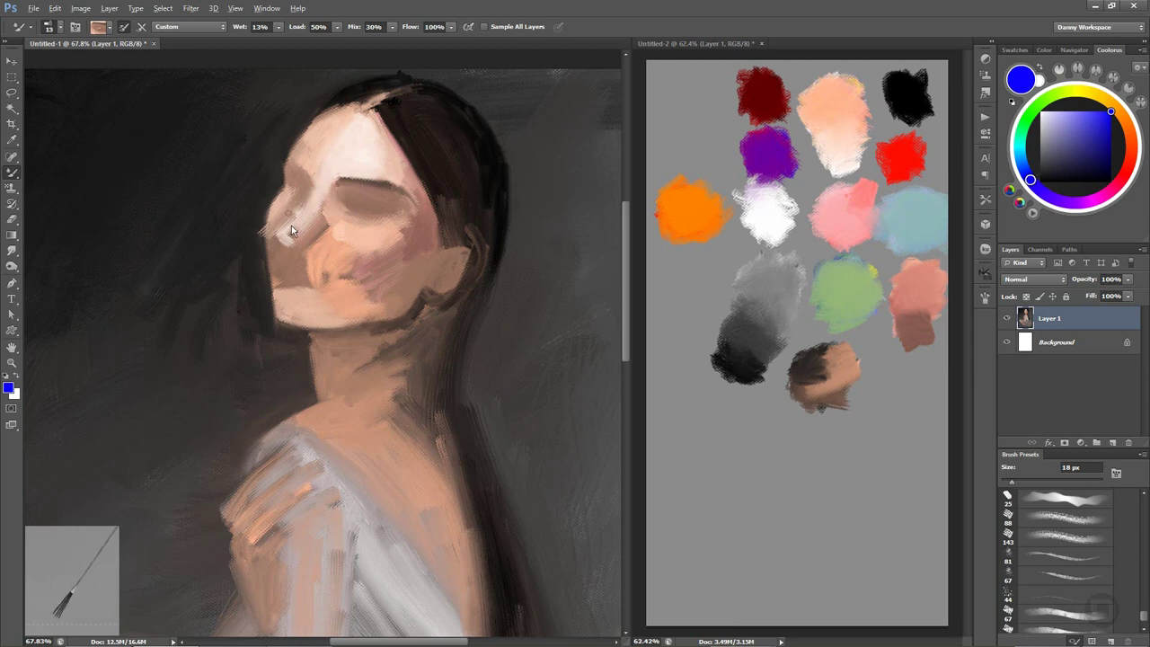
{"action": "mouse_move", "coordinate": [291, 230]}
{"action": "left_mouse_down"}
{"action": "mouse_move", "coordinate": [305, 212]}
{"action": "mouse_move", "coordinate": [274, 227]}
{"action": "mouse_move", "coordinate": [294, 204]}
{"action": "mouse_move", "coordinate": [267, 211]}
{"action": "left_mouse_up"}
Lighten and blend the face's left edge near the cheek with sampled peach.
{"action": "left_click", "coordinate": [396, 232], "text": "alt"}
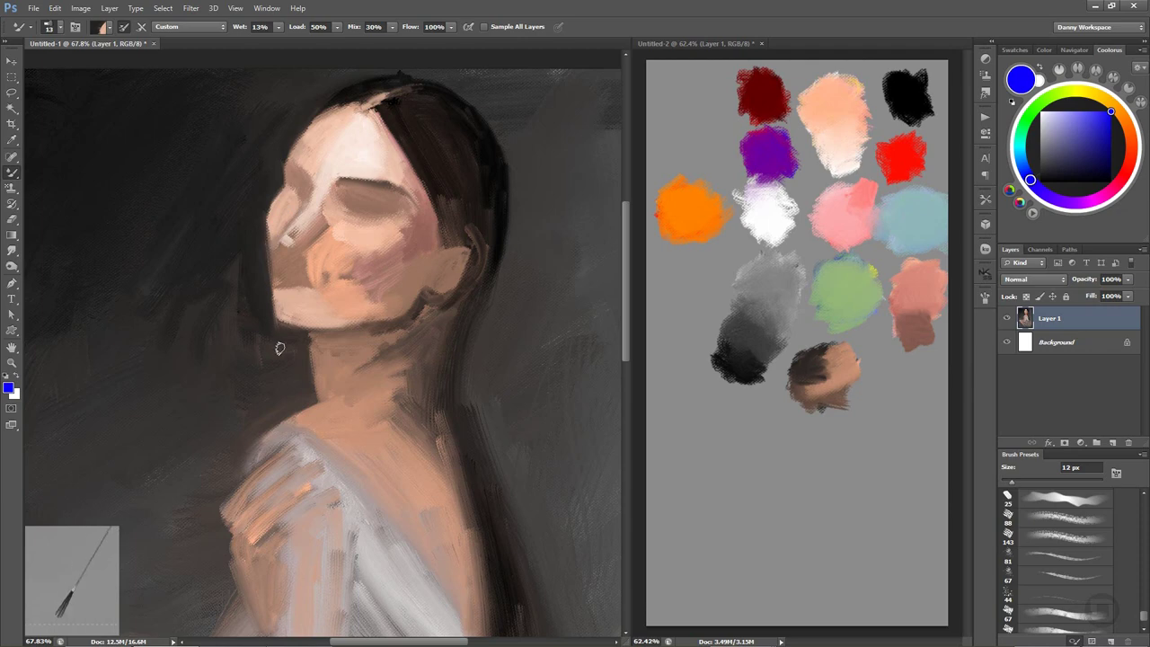
{"action": "left_click", "coordinate": [284, 236], "text": "alt"}
{"action": "left_click_drag", "start_coordinate": [282, 298], "coordinate": [279, 241]}
{"action": "left_click_drag", "start_coordinate": [280, 297], "coordinate": [276, 245]}
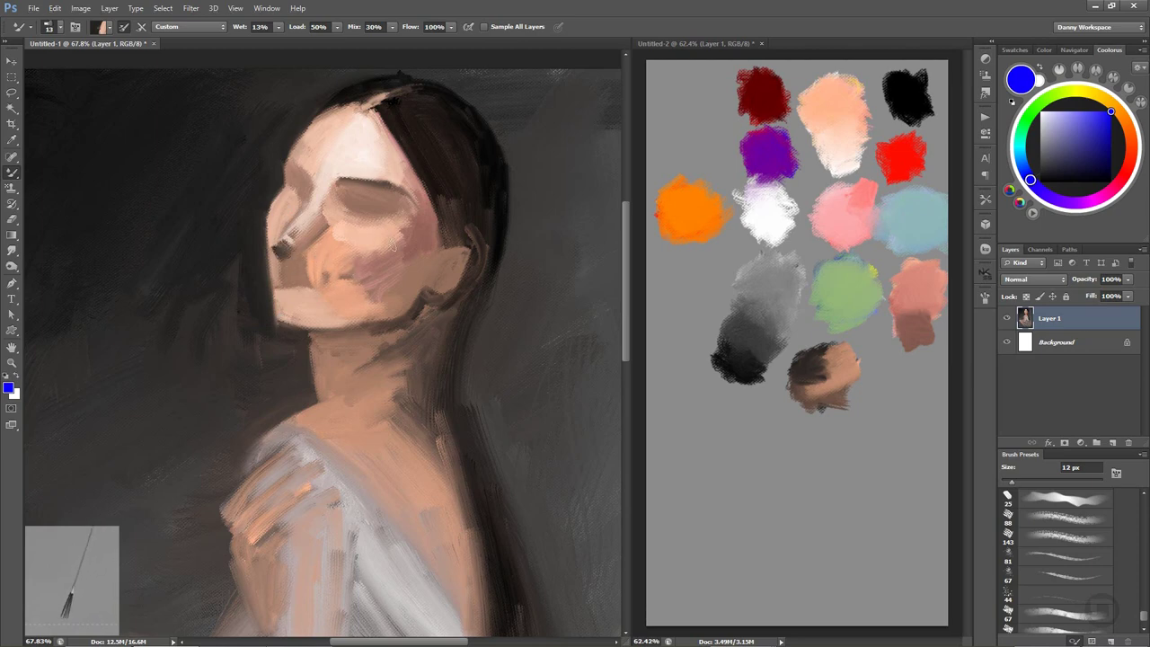
Cover the dark nose mark and bridge highlight with skin tone and add a shadow below the nostril.
{"action": "left_click", "coordinate": [313, 229], "text": "alt"}
{"action": "mouse_move", "coordinate": [289, 222]}
{"action": "left_mouse_down"}
{"action": "mouse_move", "coordinate": [301, 241]}
{"action": "mouse_move", "coordinate": [340, 240]}
{"action": "left_mouse_up"}
{"action": "left_click", "coordinate": [839, 153], "text": "alt"}
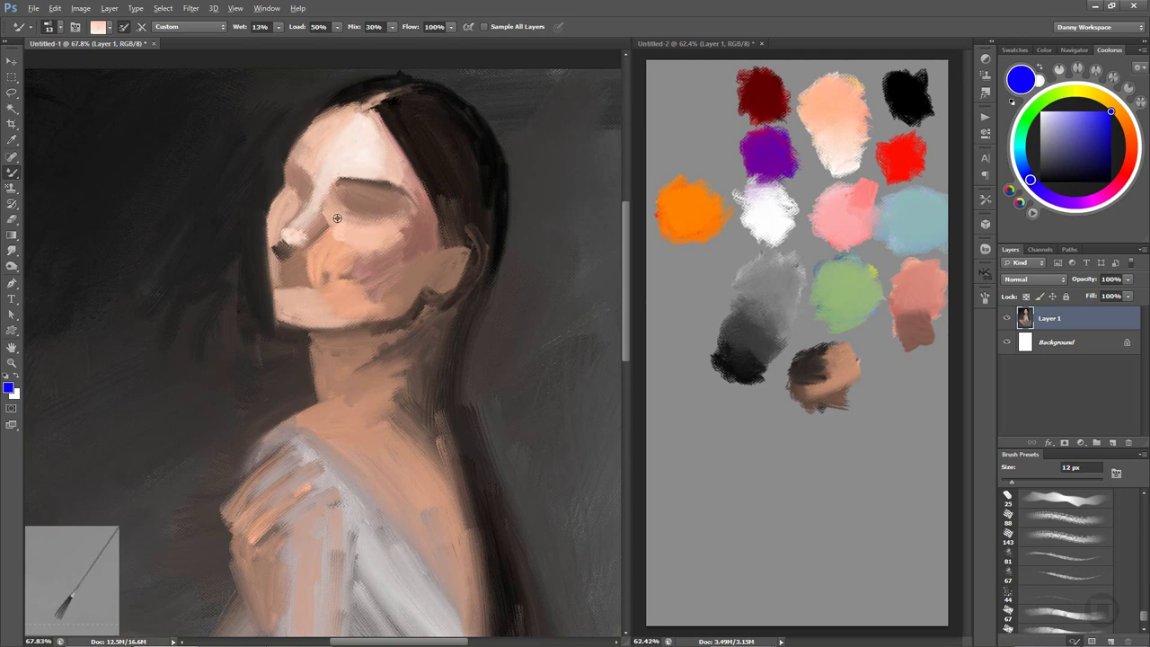
{"action": "left_click_drag", "start_coordinate": [336, 217], "coordinate": [315, 229]}
{"action": "left_click_drag", "start_coordinate": [287, 247], "coordinate": [284, 267]}
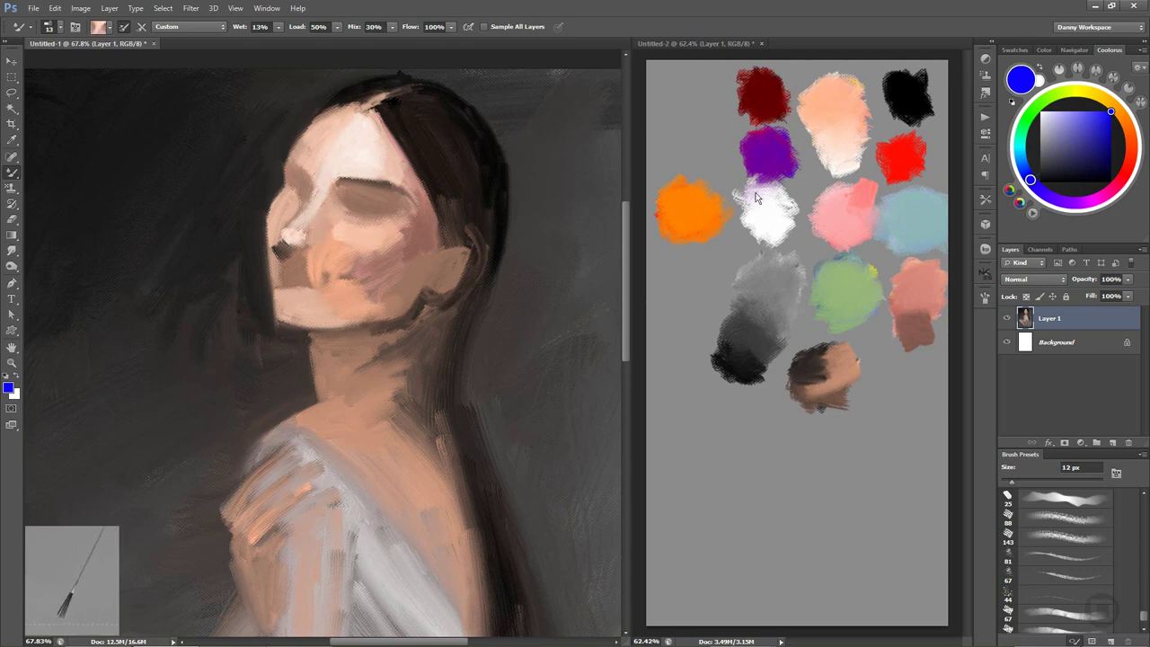
Load light pink from the swatch and brighten the brow, nose bridge and forehead with a 9 px brush.
{"action": "left_click", "coordinate": [774, 213], "text": "alt"}
{"action": "left_click", "coordinate": [850, 151], "text": "alt"}
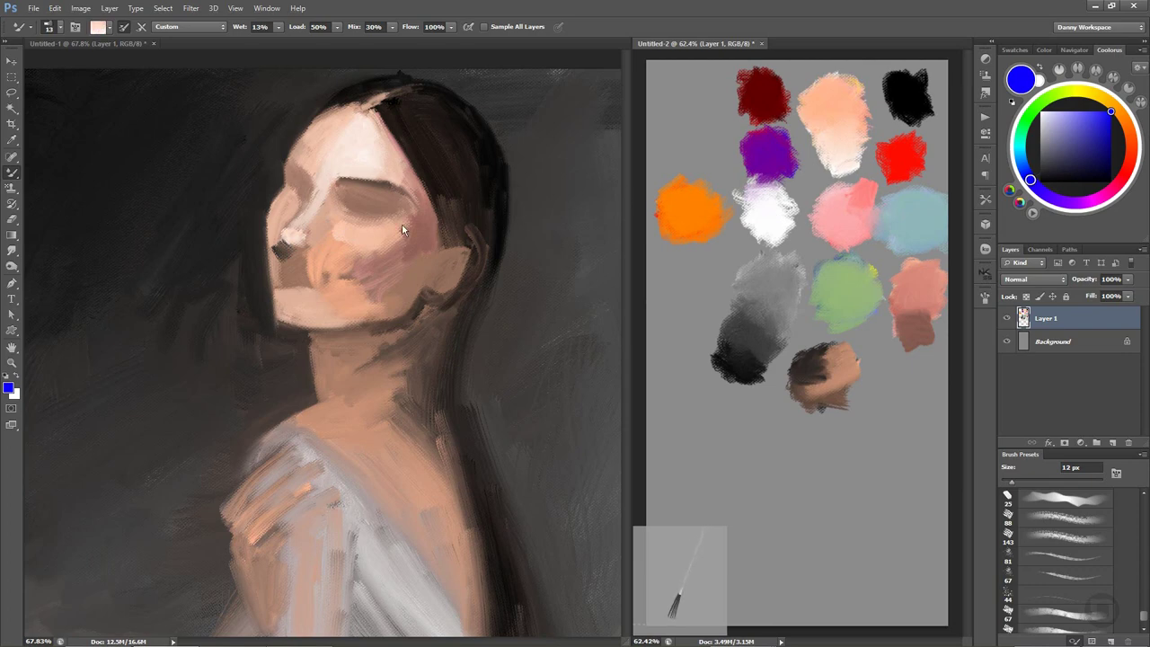
{"action": "left_click", "coordinate": [327, 218]}
{"action": "key", "text": "bracketleft"}
{"action": "key", "text": "bracketleft"}
{"action": "key", "text": "bracketleft"}
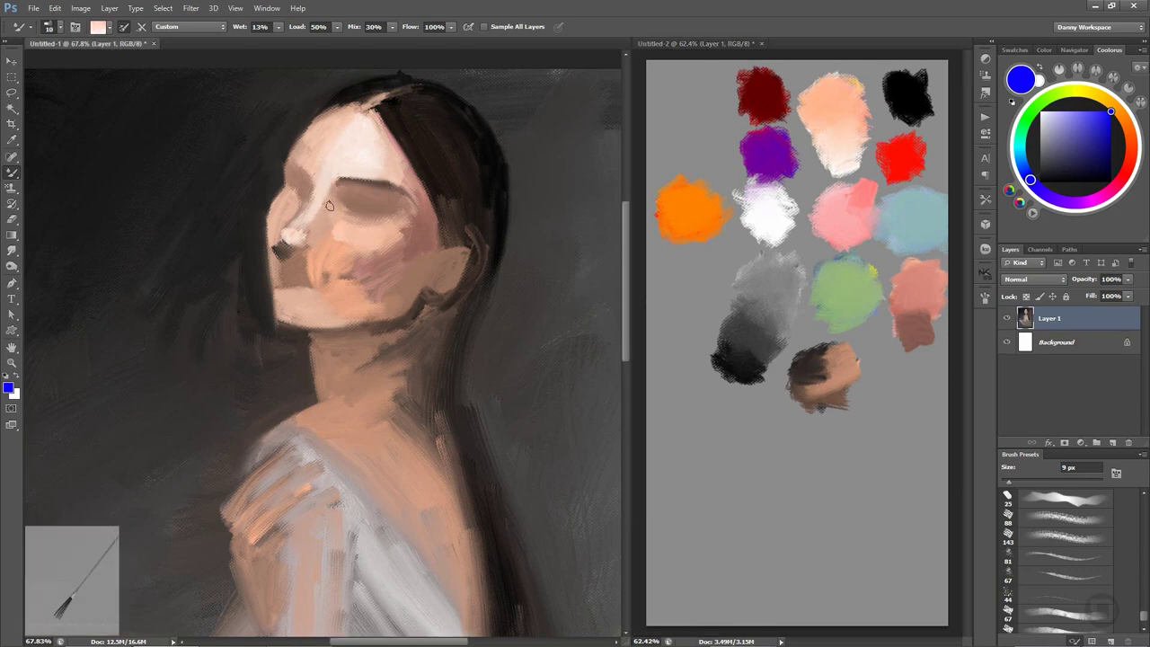
{"action": "mouse_move", "coordinate": [325, 205]}
{"action": "left_mouse_down"}
{"action": "mouse_move", "coordinate": [312, 235]}
{"action": "mouse_move", "coordinate": [334, 191]}
{"action": "left_mouse_up"}
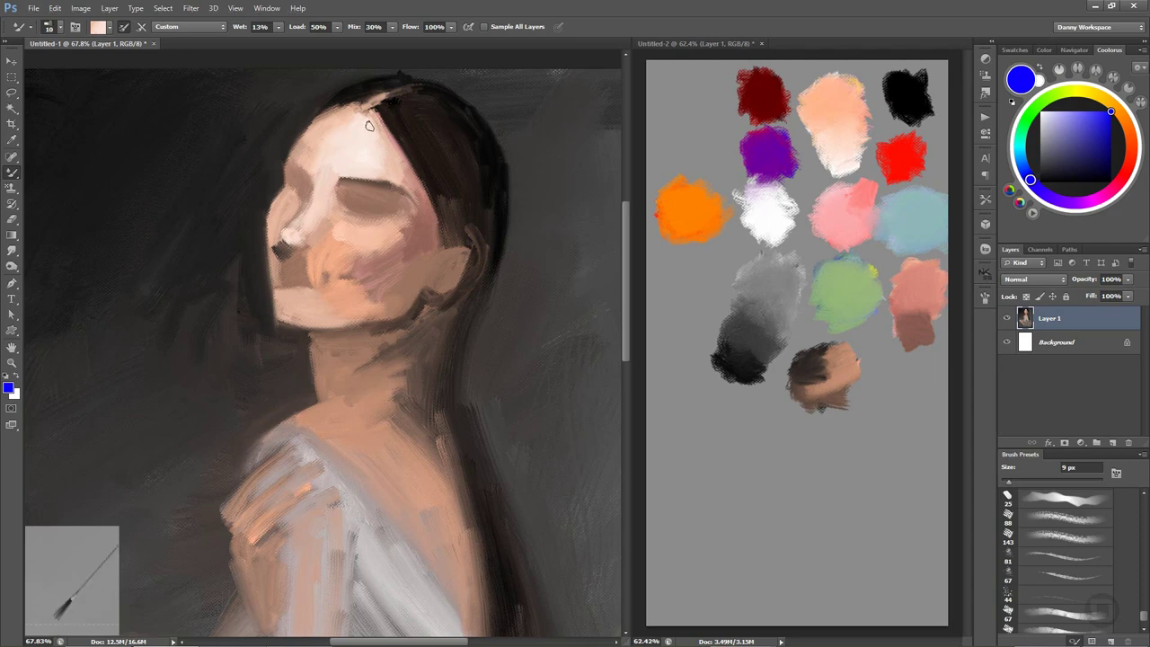
{"action": "left_click_drag", "start_coordinate": [368, 125], "coordinate": [354, 136]}
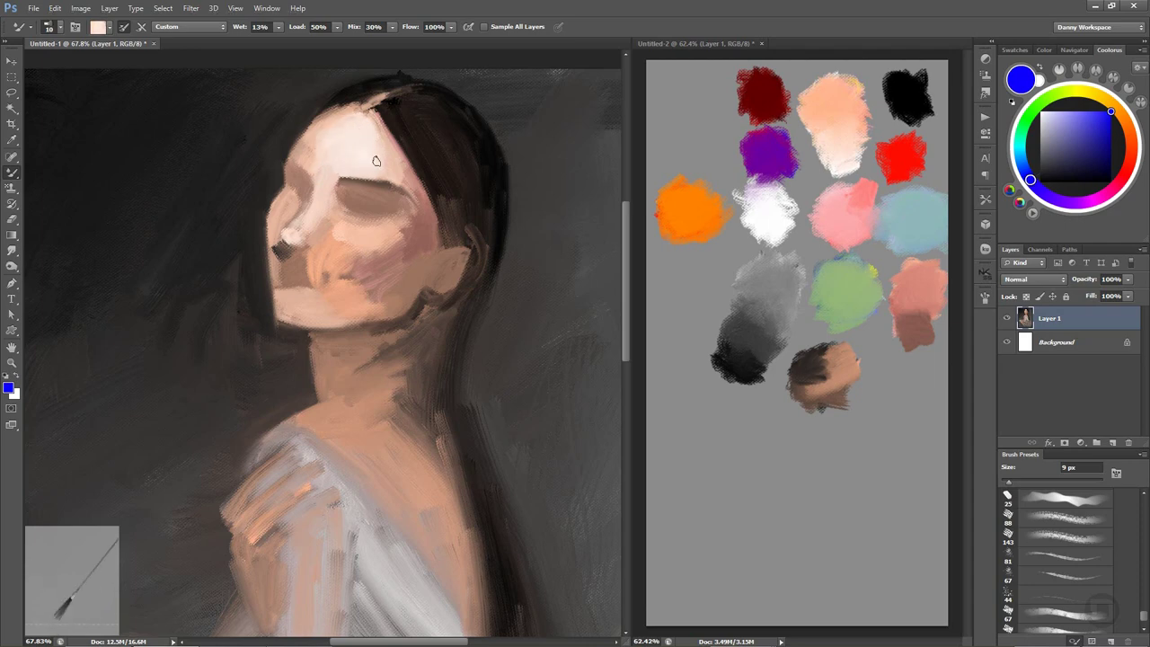
Sample the light forehead pink and lighten the forehead's upper-left edge against the hair.
{"action": "left_click", "coordinate": [298, 175], "text": "alt"}
{"action": "left_click", "coordinate": [322, 171], "text": "alt"}
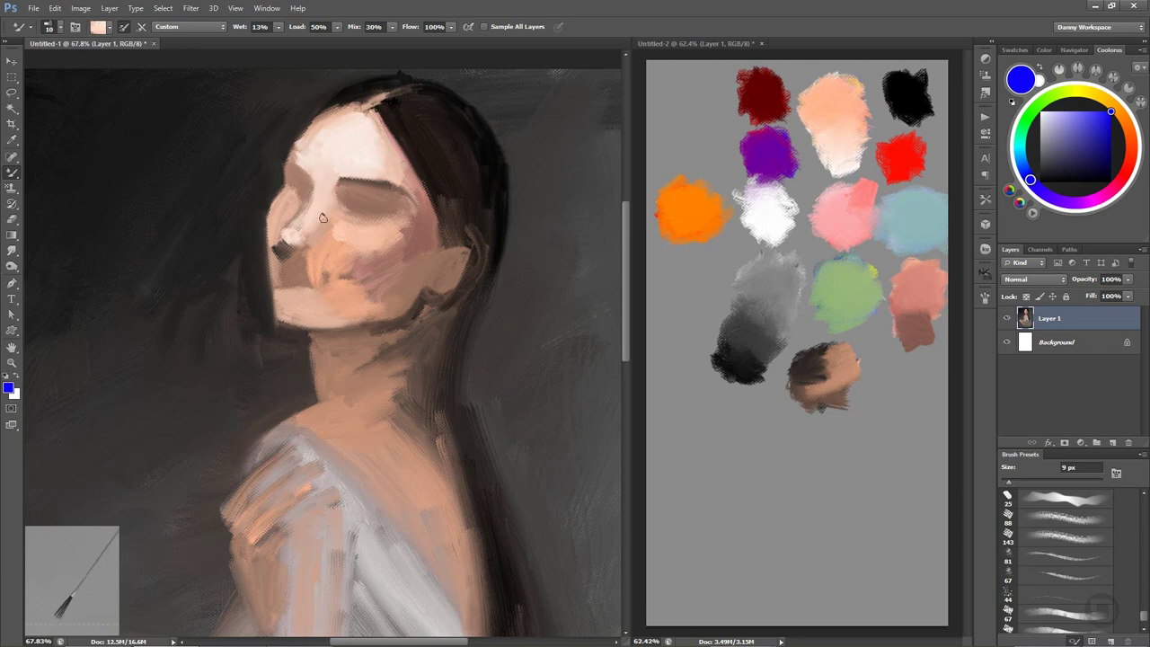
{"action": "left_click", "coordinate": [294, 171], "text": "alt"}
{"action": "left_click", "coordinate": [325, 167], "text": "alt"}
{"action": "left_click", "coordinate": [314, 156], "text": "alt"}
{"action": "left_click_drag", "start_coordinate": [312, 149], "coordinate": [297, 144]}
{"action": "left_click_drag", "start_coordinate": [291, 145], "coordinate": [303, 126]}
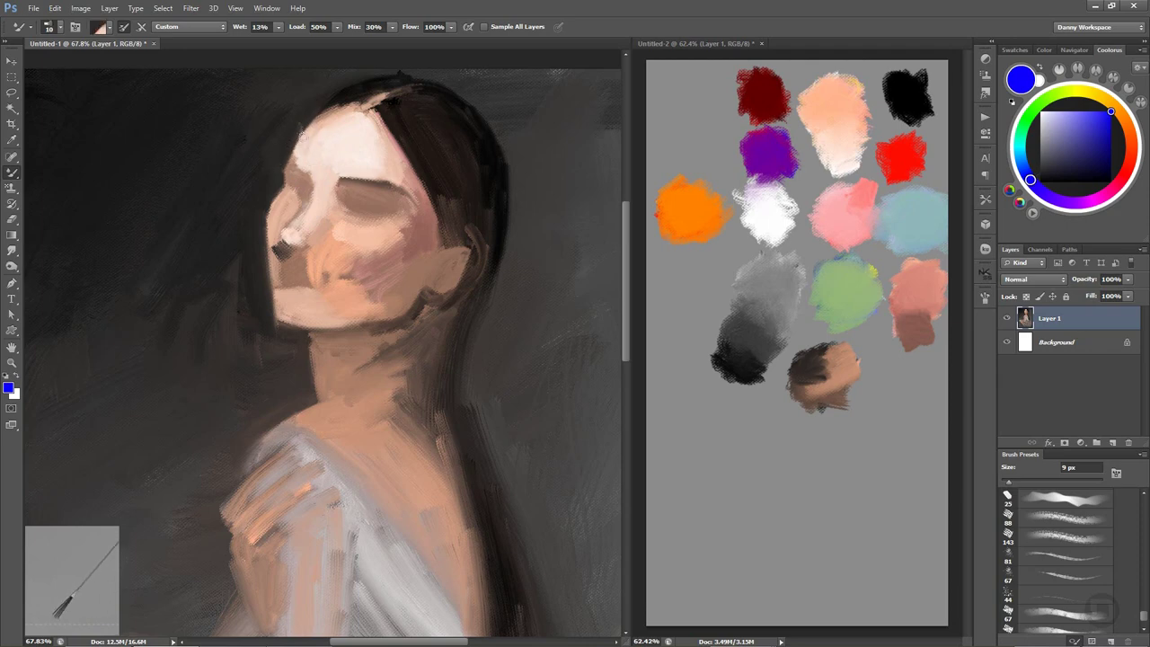
Lighten the left forehead and cheek with light pink, then add small right-cheek strokes.
{"action": "left_click", "coordinate": [306, 166], "text": "alt"}
{"action": "mouse_move", "coordinate": [303, 167]}
{"action": "left_mouse_down"}
{"action": "mouse_move", "coordinate": [312, 178]}
{"action": "mouse_move", "coordinate": [290, 239]}
{"action": "left_mouse_up"}
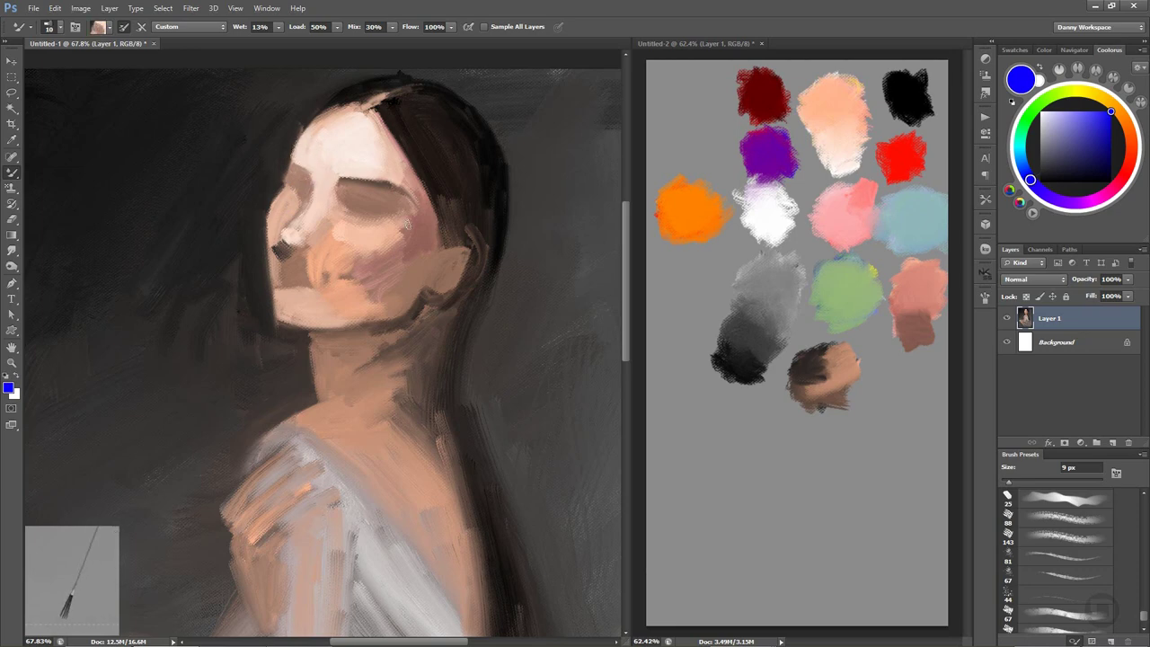
{"action": "mouse_move", "coordinate": [406, 226]}
{"action": "left_mouse_down"}
{"action": "mouse_move", "coordinate": [391, 255]}
{"action": "mouse_move", "coordinate": [369, 255]}
{"action": "left_mouse_up"}
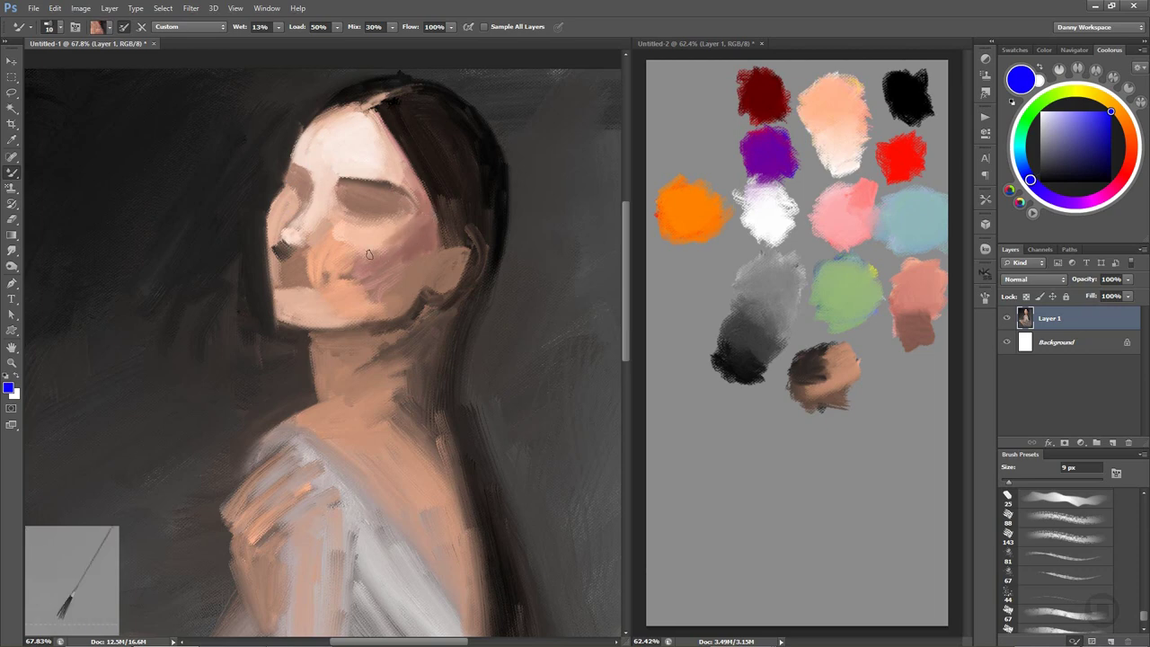
Brush swatch pink onto the right cheek, soften it with light peach, and darken the eye area.
{"action": "left_click", "coordinate": [861, 213], "text": "alt"}
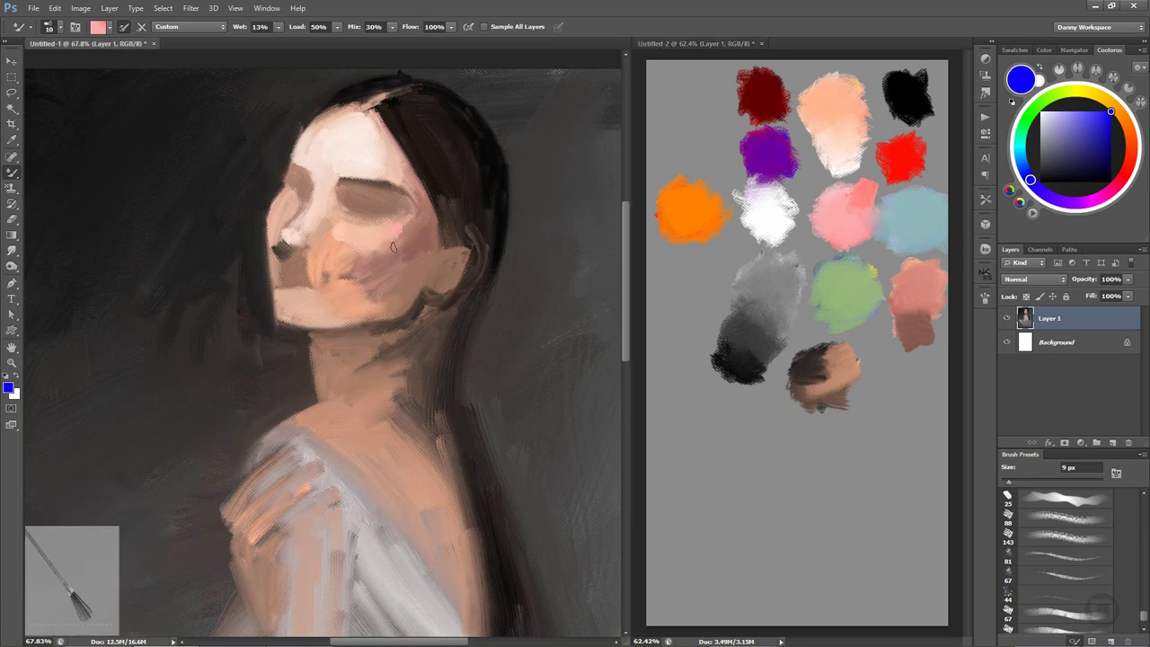
{"action": "left_click_drag", "start_coordinate": [393, 243], "coordinate": [358, 274]}
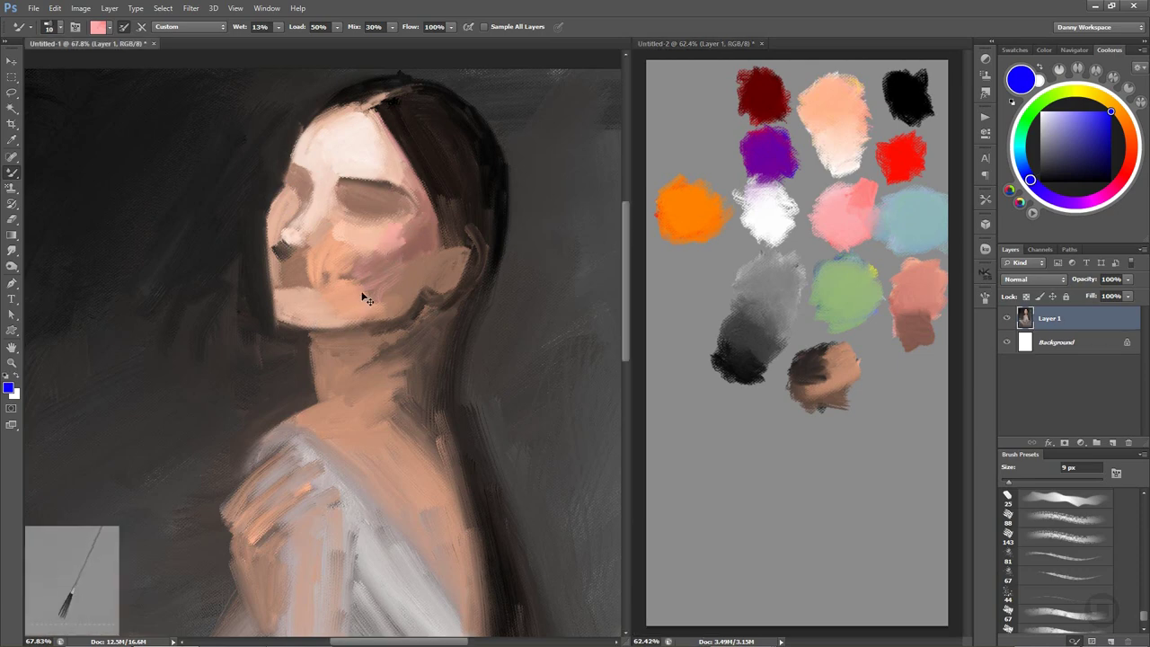
{"action": "left_click", "coordinate": [853, 153], "text": "alt"}
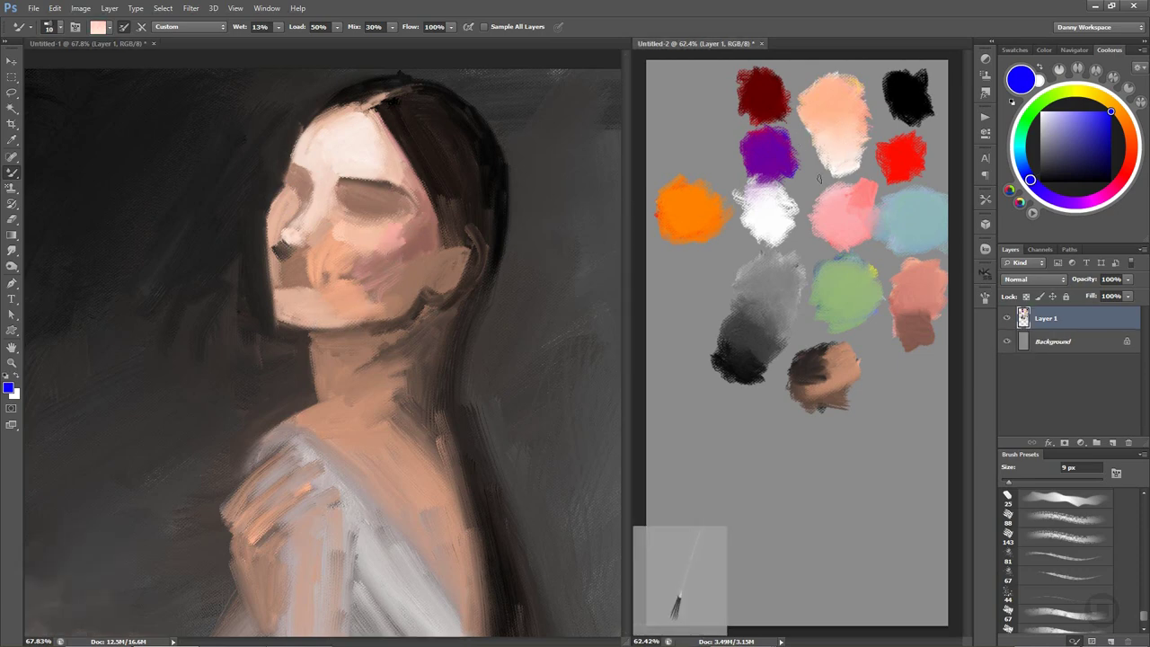
{"action": "left_click", "coordinate": [360, 241]}
{"action": "mouse_move", "coordinate": [360, 240]}
{"action": "left_mouse_down"}
{"action": "mouse_move", "coordinate": [358, 255]}
{"action": "mouse_move", "coordinate": [334, 252]}
{"action": "mouse_move", "coordinate": [358, 246]}
{"action": "left_mouse_up"}
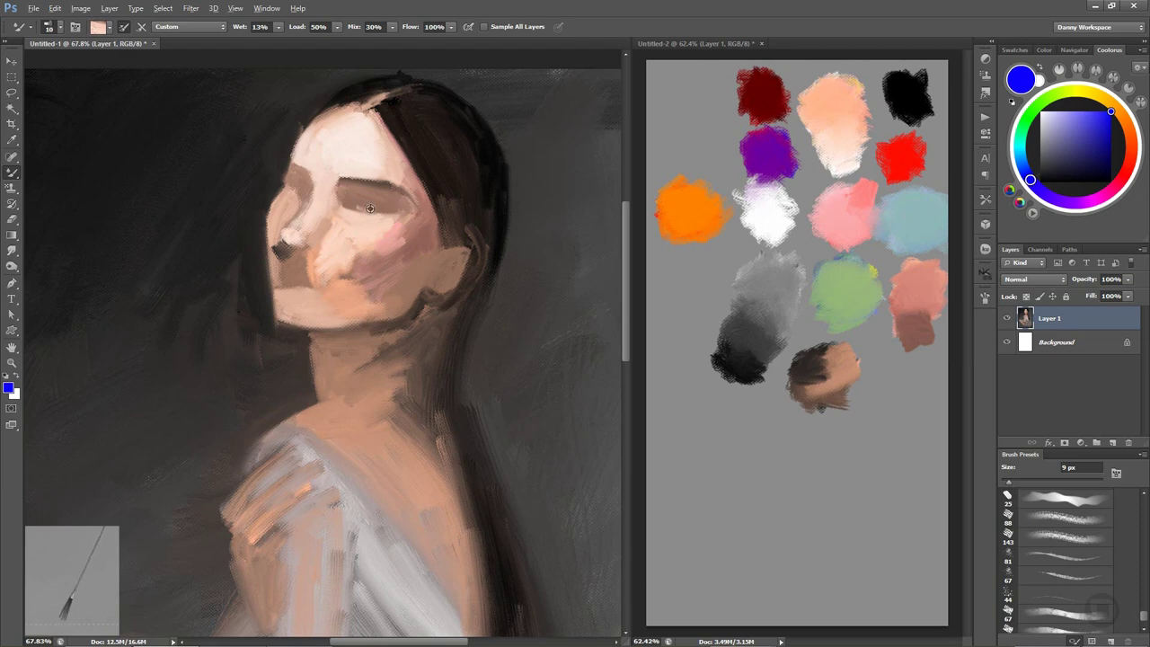
{"action": "left_click_drag", "start_coordinate": [369, 208], "coordinate": [384, 209]}
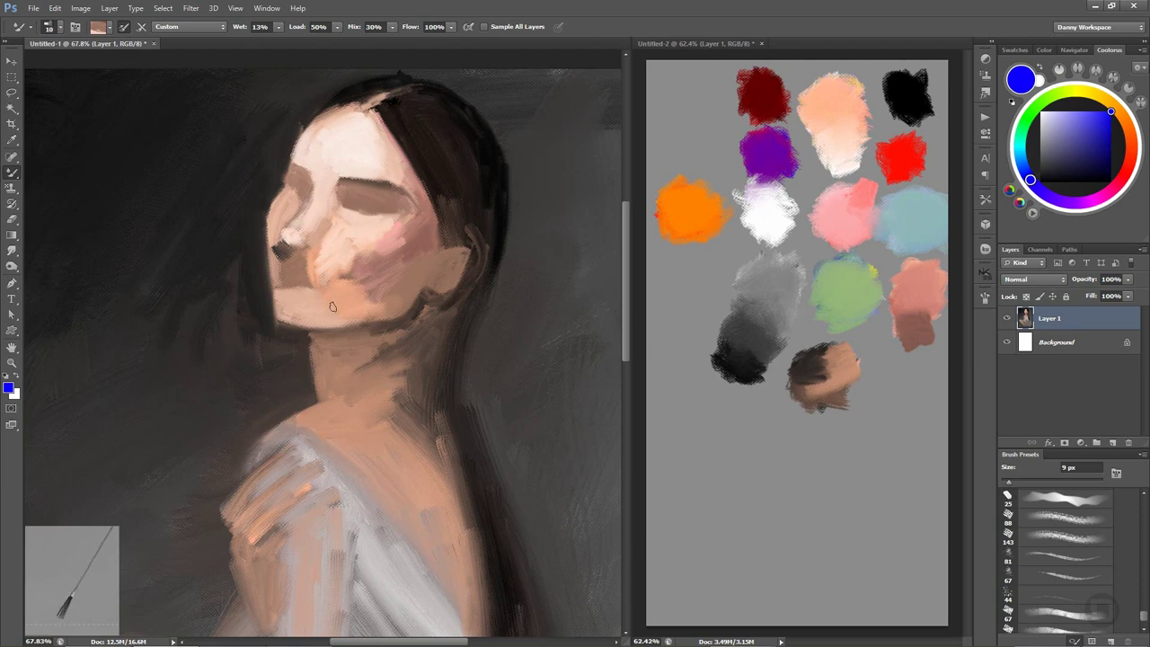